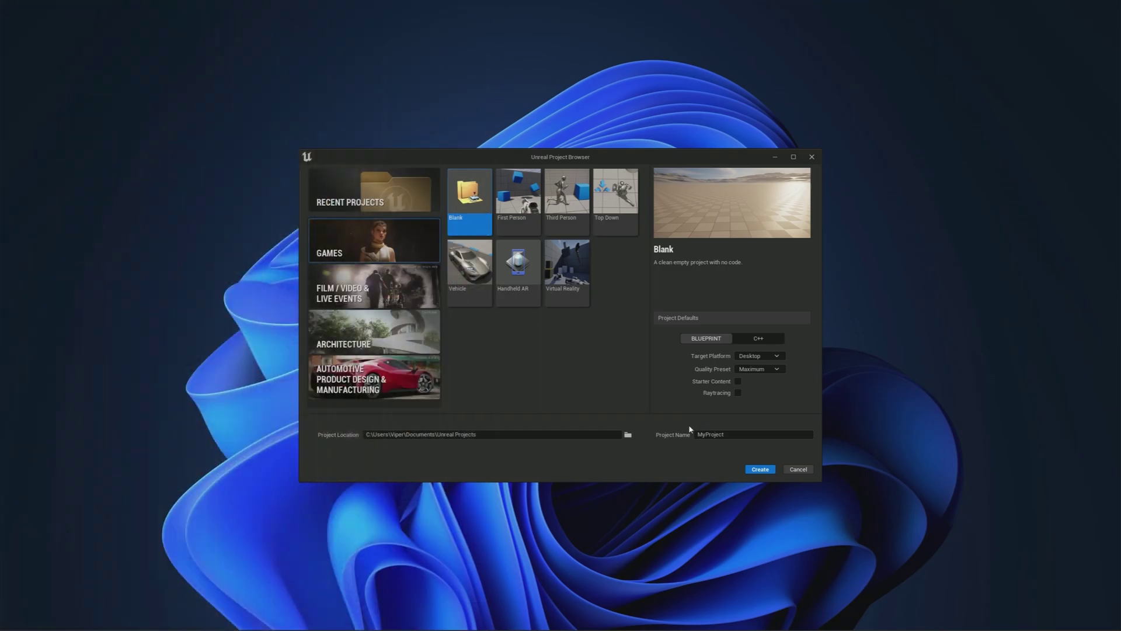
# Create a blank Games project named MassCrowd and update its out-of-date project file.
pyautogui.doubleClick(715, 435)
pyautogui.write('MassCrowd')
pyautogui.click(759, 470)
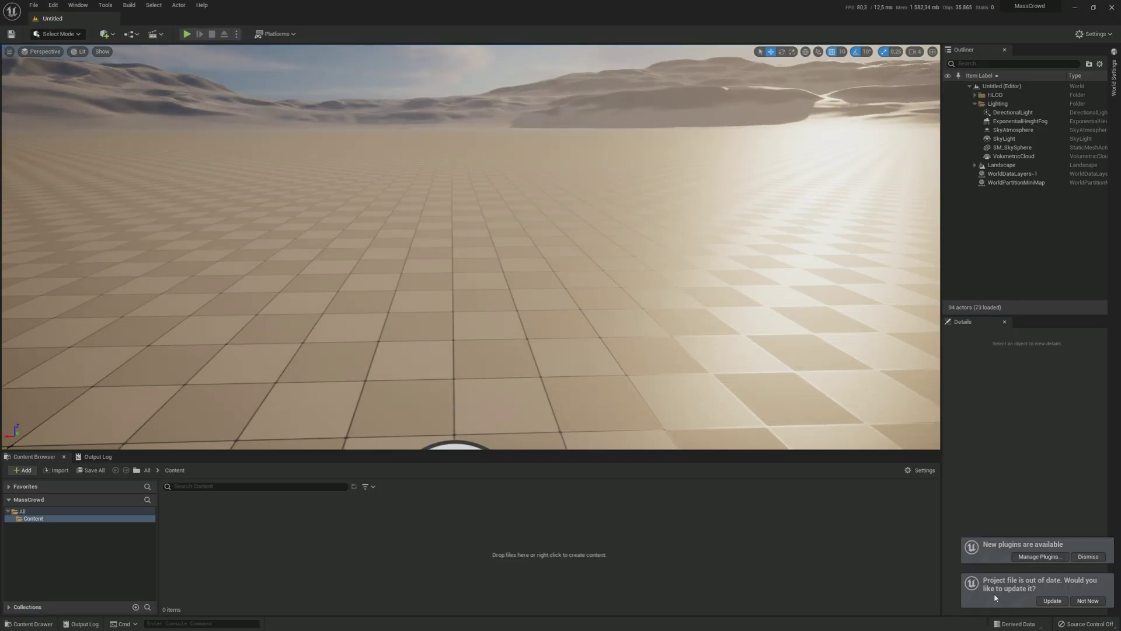
pyautogui.click(1052, 601)
# Enable the experimental MassAI, MassCrowd, MassEntity and MassGameplay plugins for the project.
pyautogui.click(1040, 556)
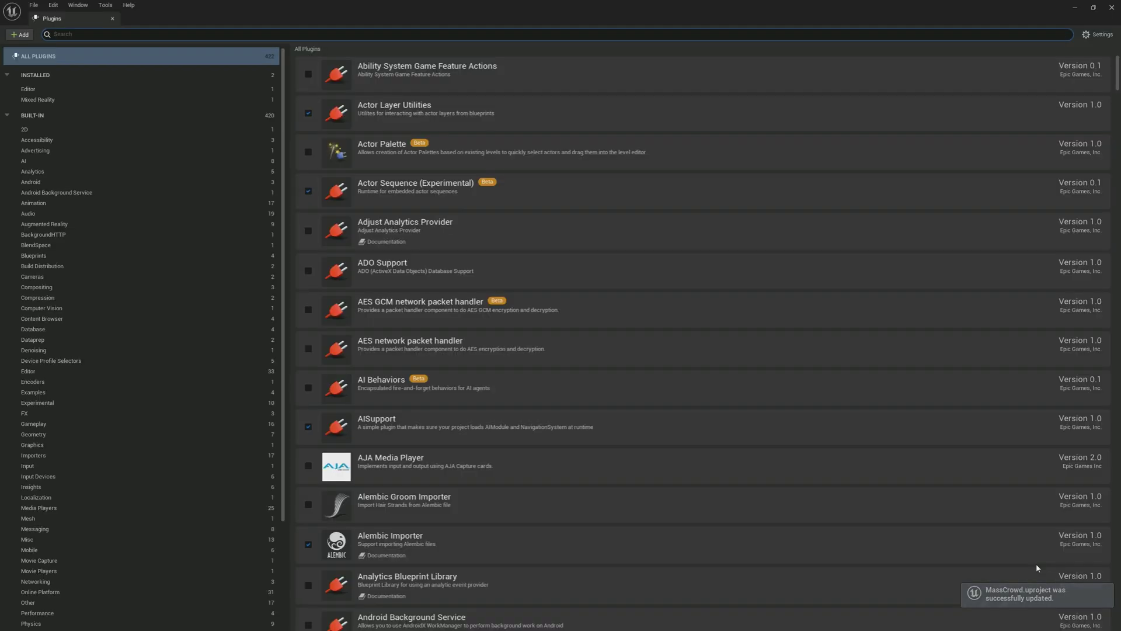
pyautogui.write('mass')
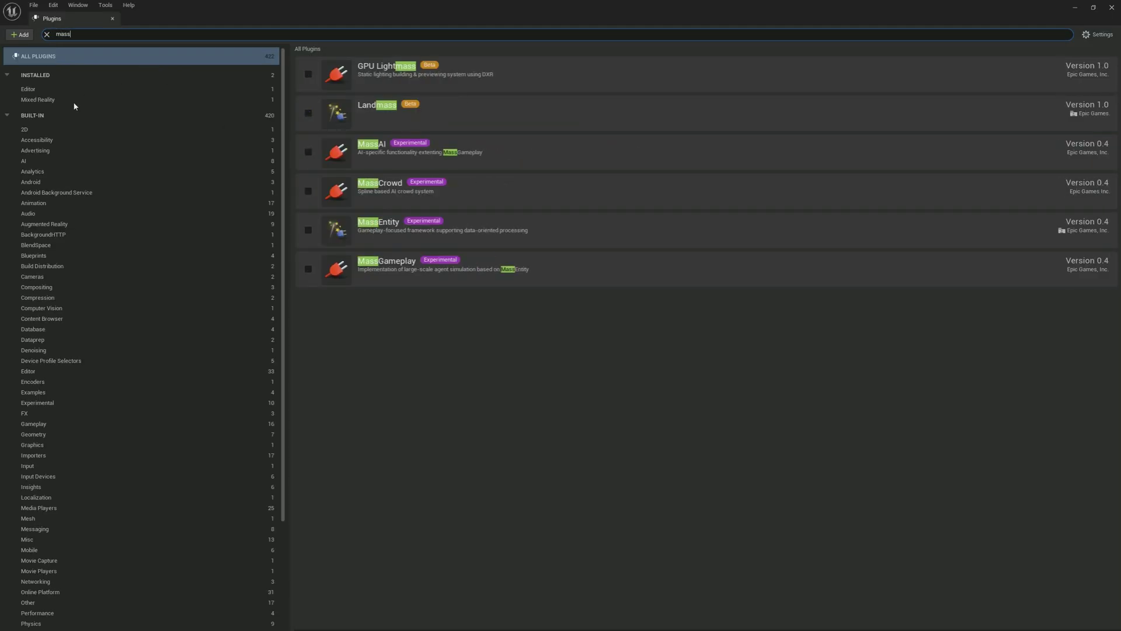
pyautogui.click(308, 152)
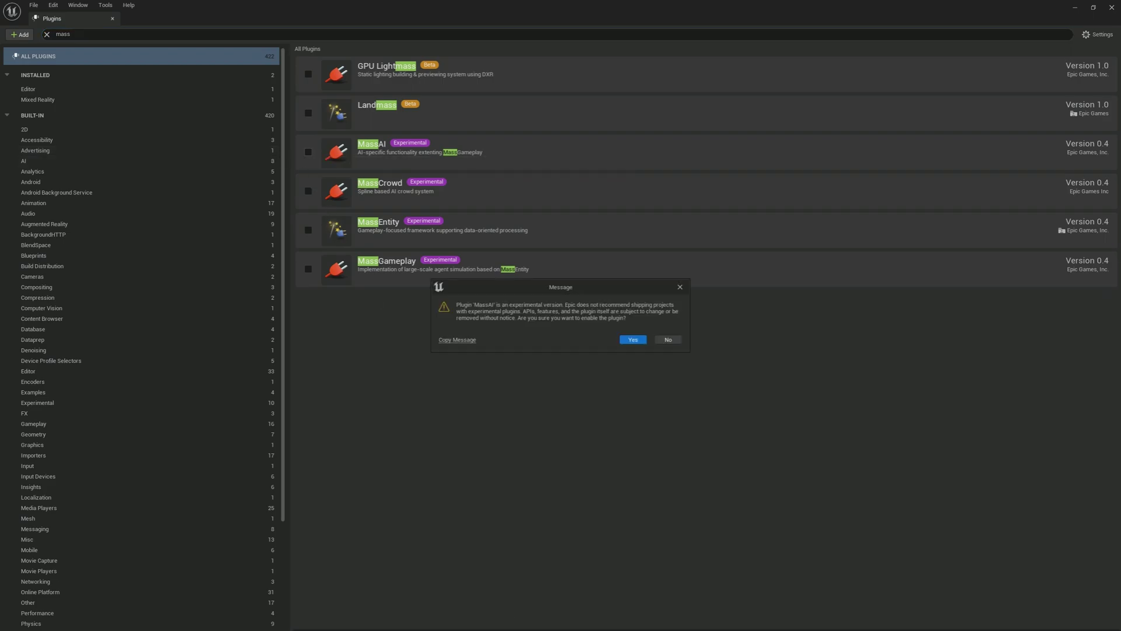
pyautogui.click(633, 340)
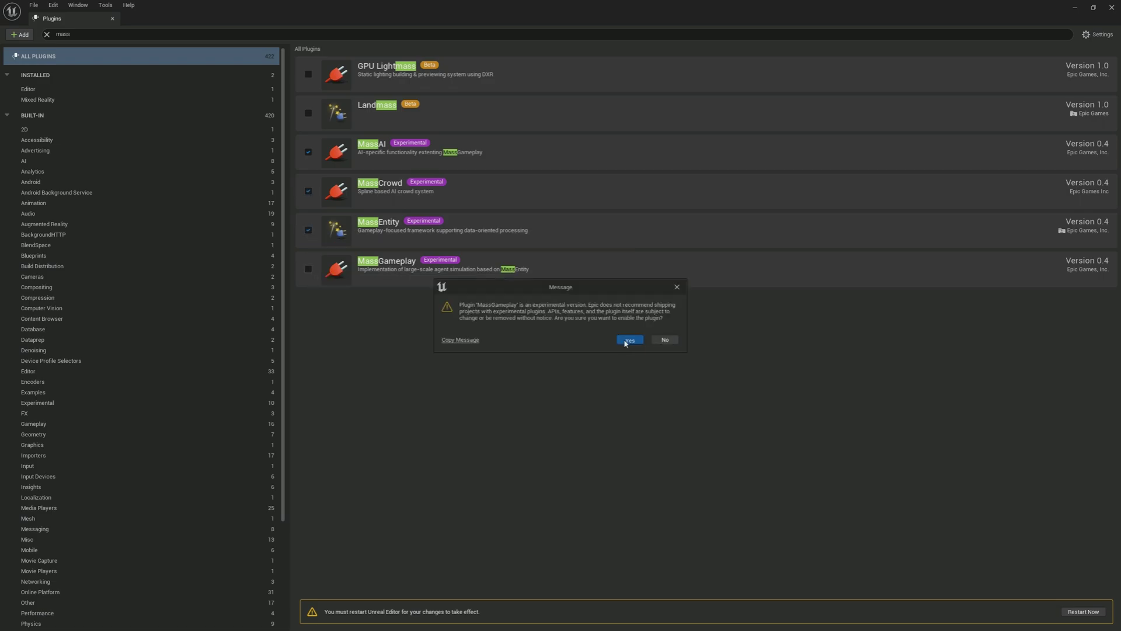
pyautogui.click(627, 339)
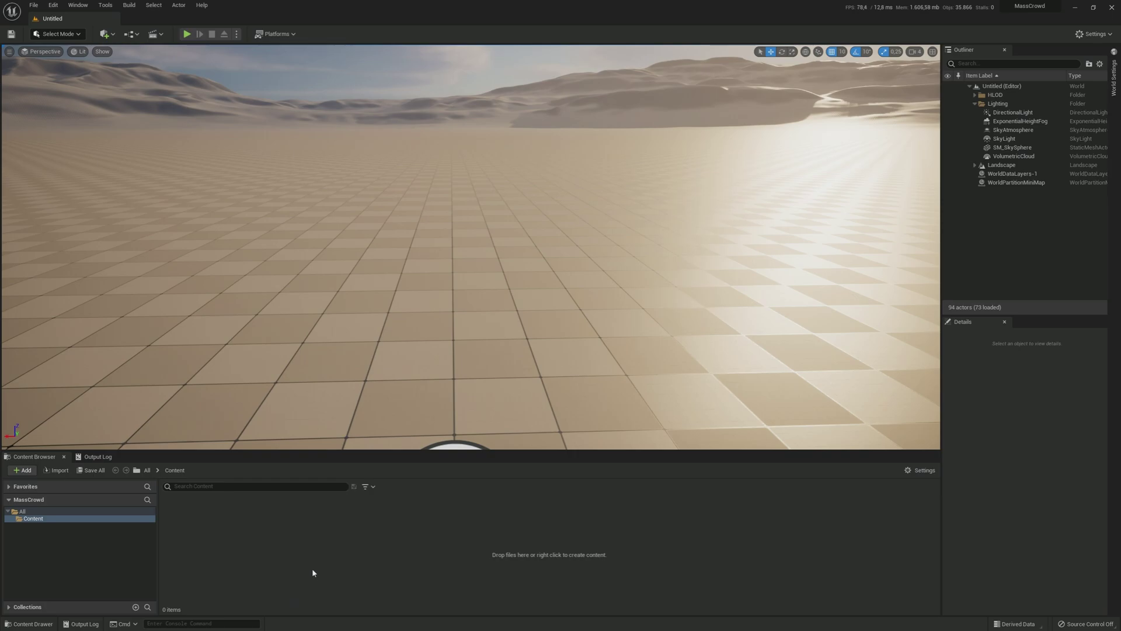
# Switch to the Epic Games Launcher's Marketplace and open City Sample Crowds among the free Epic Games content.
pyautogui.click(104, 5)
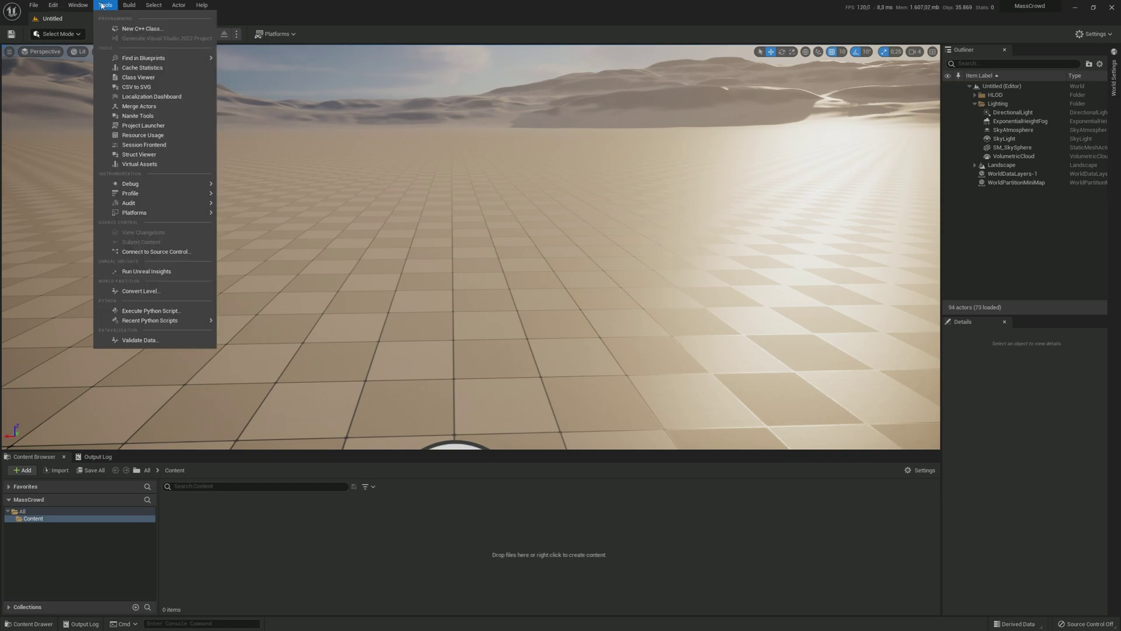
pyautogui.moveTo(91, 6)
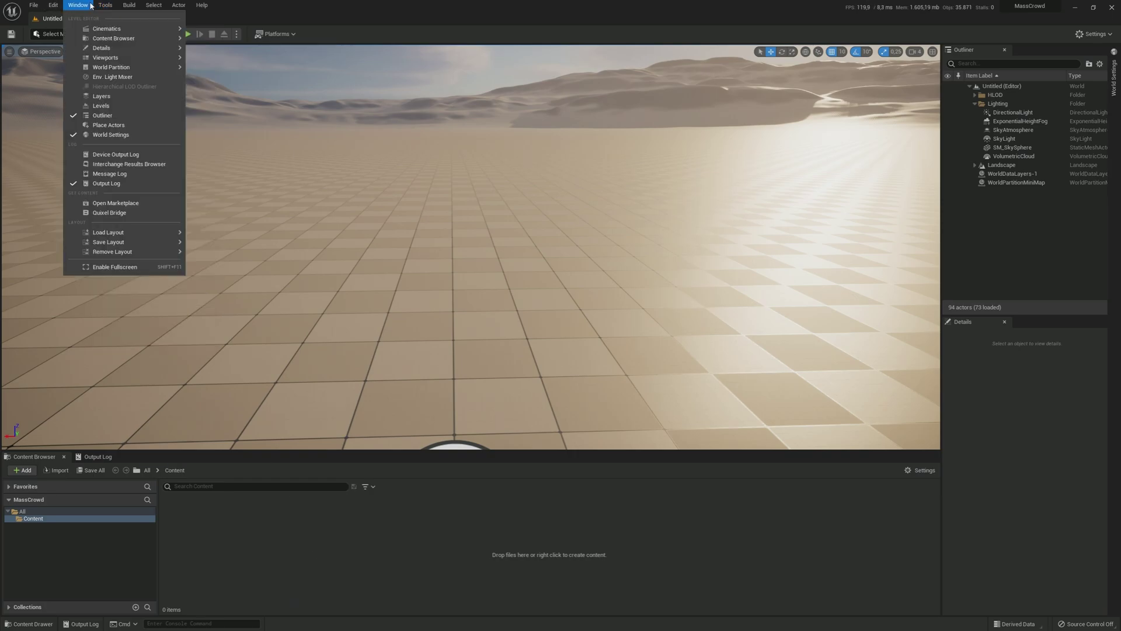
pyautogui.click(126, 204)
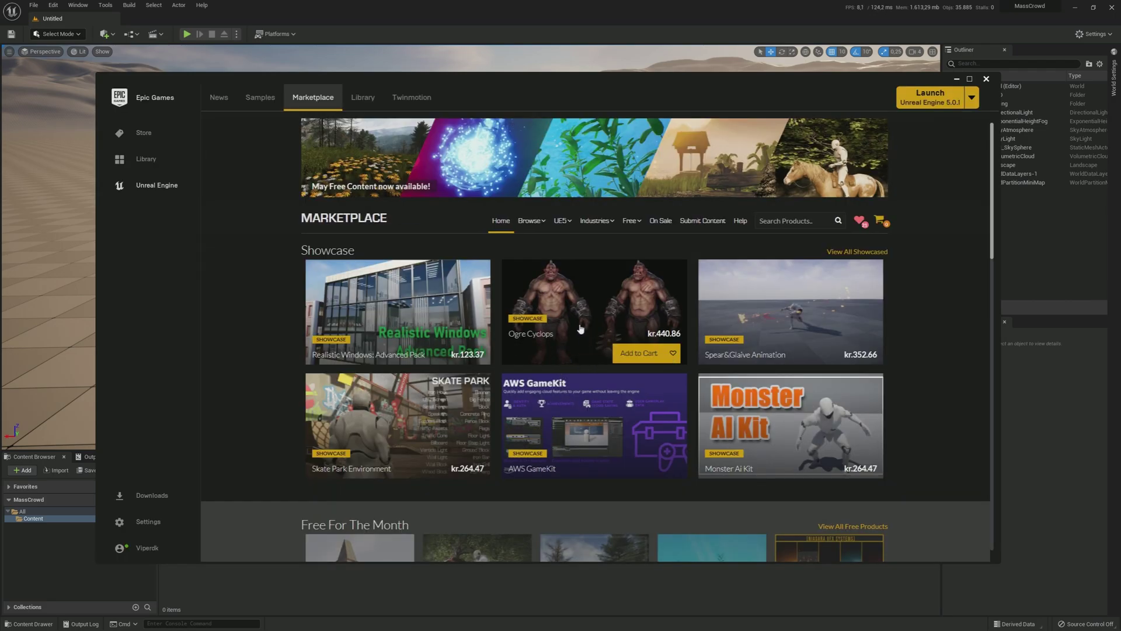
pyautogui.click(644, 237)
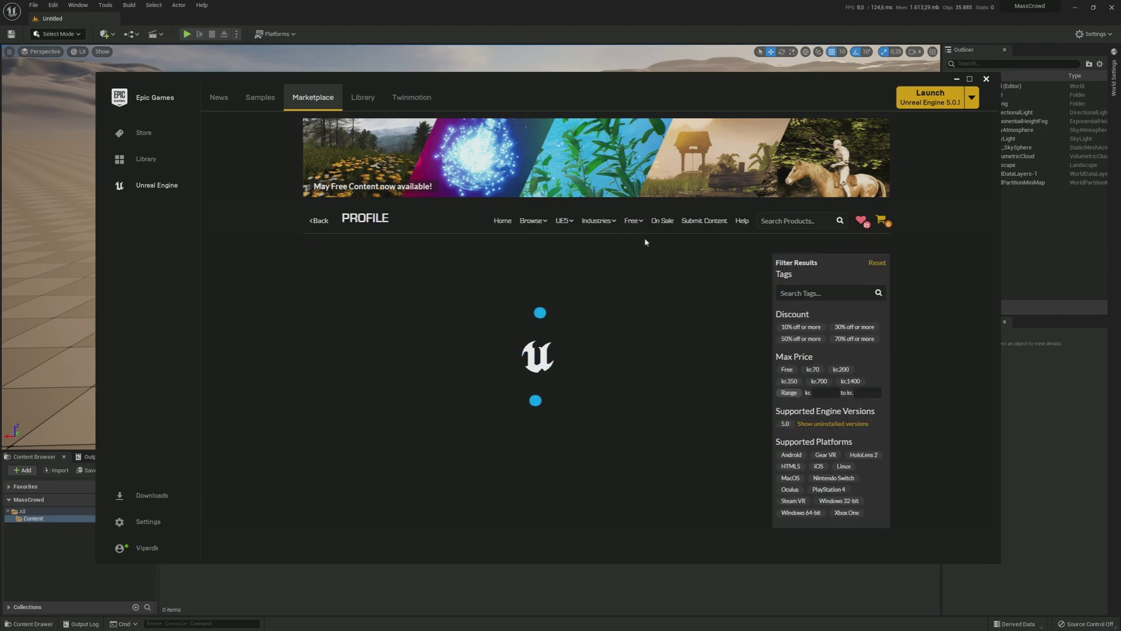
pyautogui.scroll(-3, 393, 407)
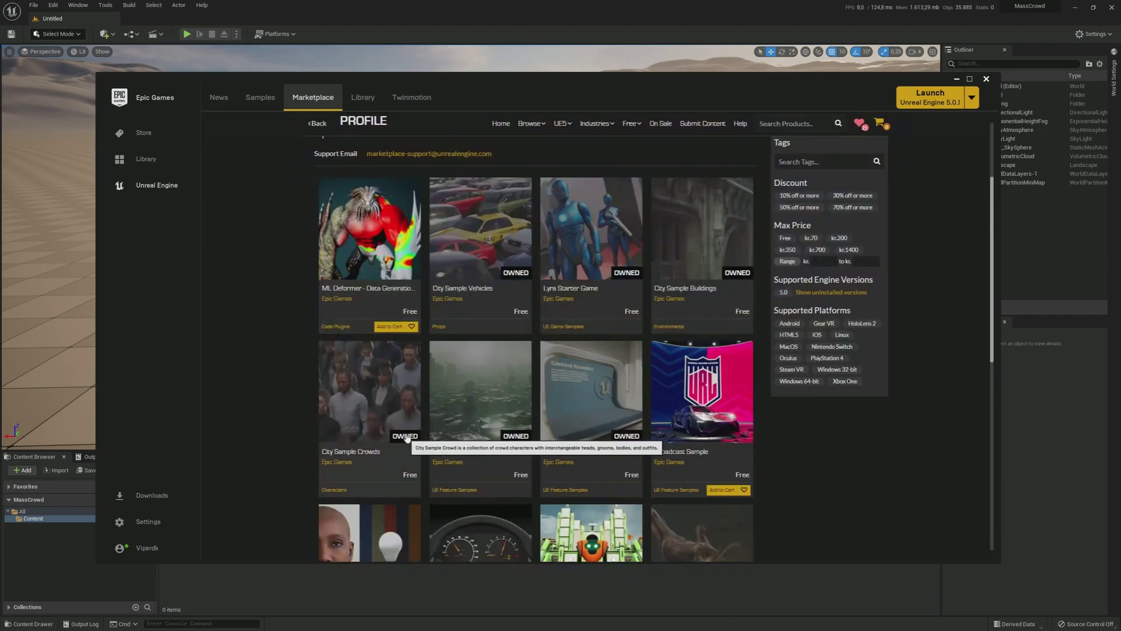
pyautogui.click(393, 407)
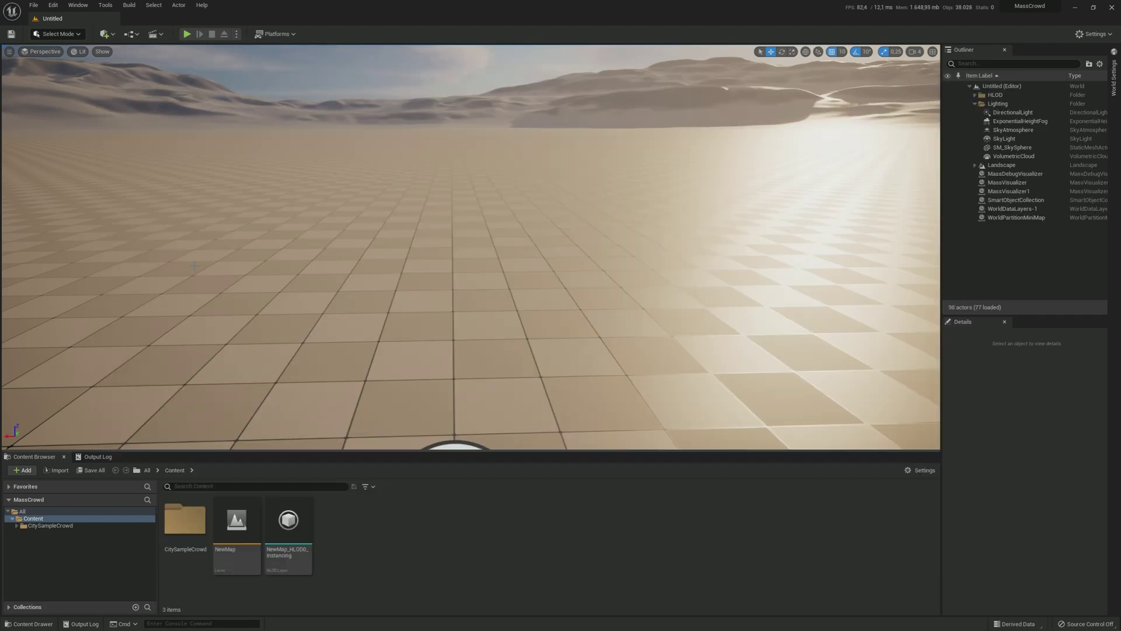
# Load BP_CrowdCharacter from CitySampleCrowd's Blueprints folder, enable all missing project settings and the missing plugin, and restart the editor.
pyautogui.click(53, 525)
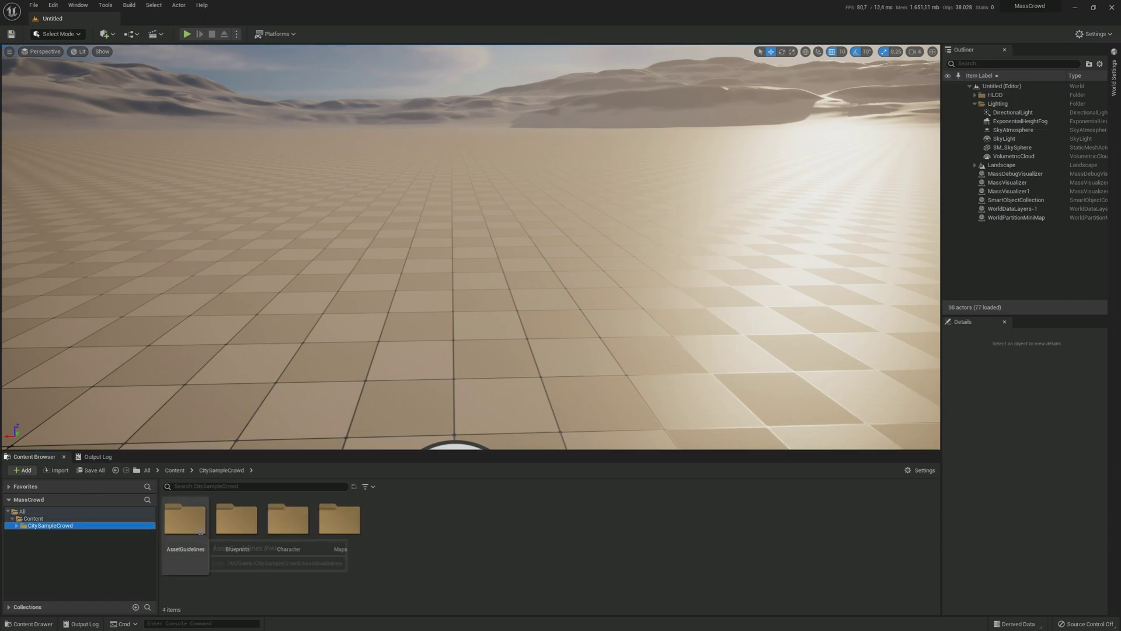
pyautogui.doubleClick(237, 520)
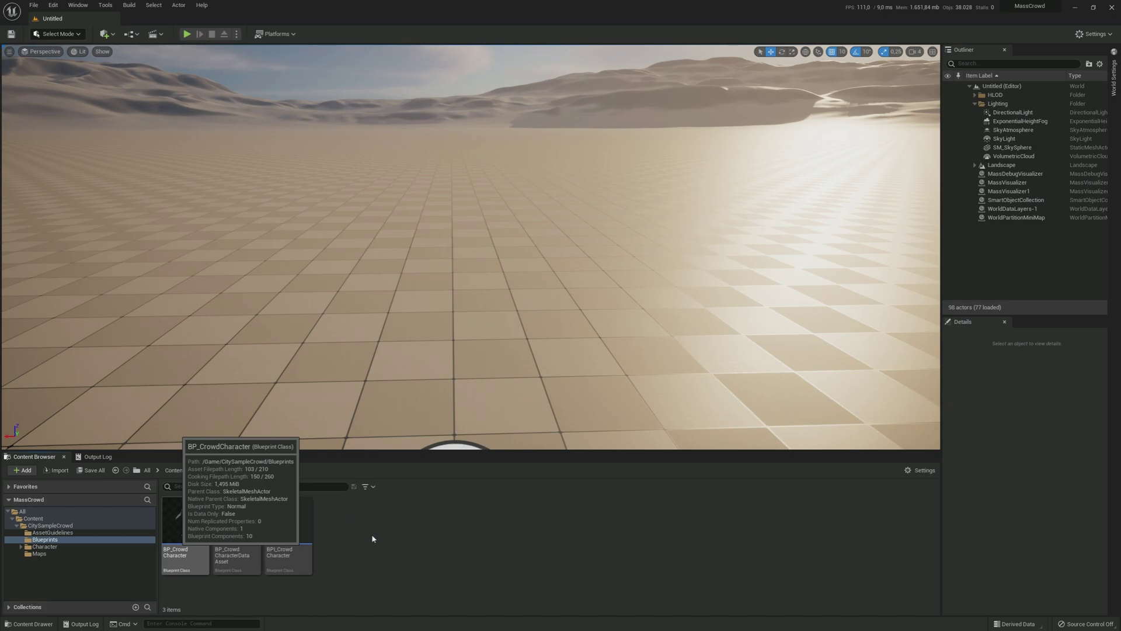
pyautogui.rightClick(181, 535)
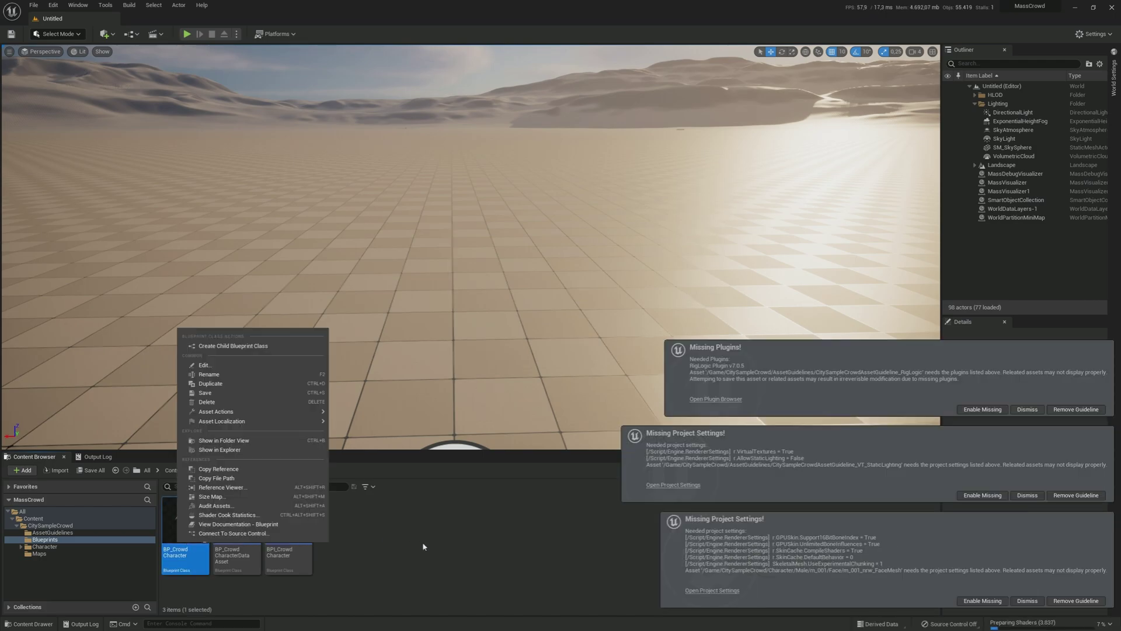
pyautogui.click(983, 495)
pyautogui.click(974, 602)
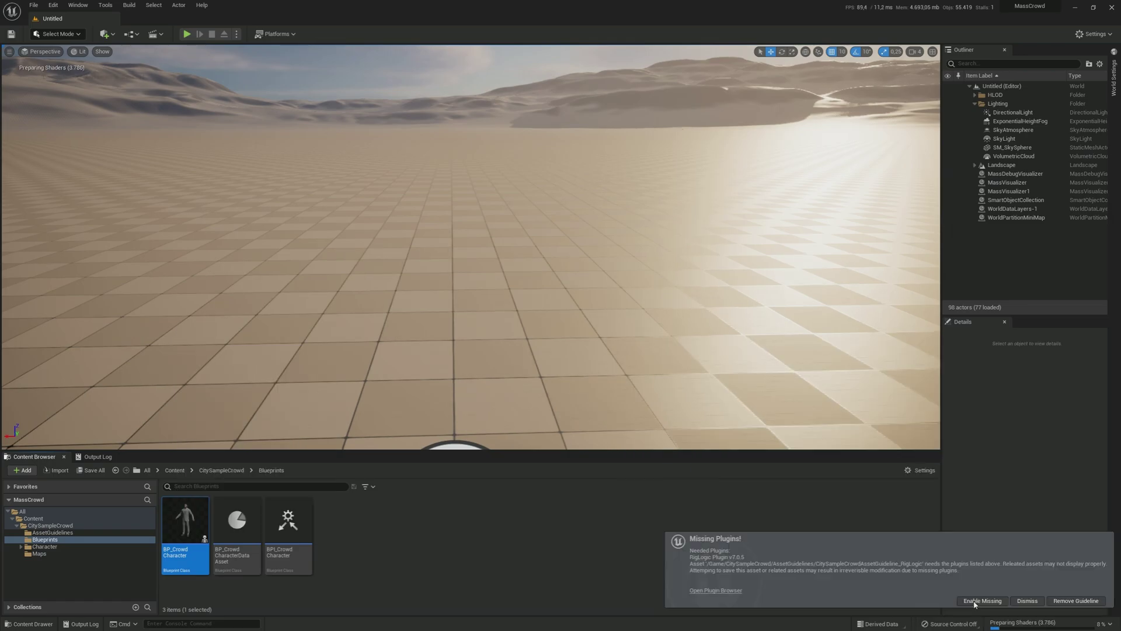
pyautogui.click(973, 602)
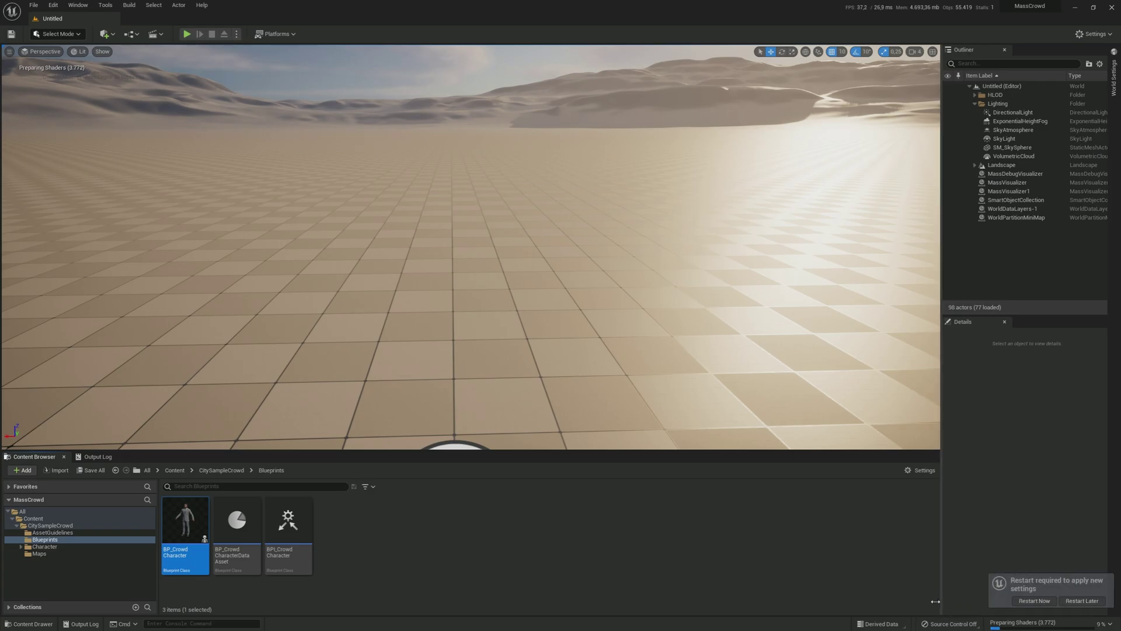
pyautogui.click(1035, 601)
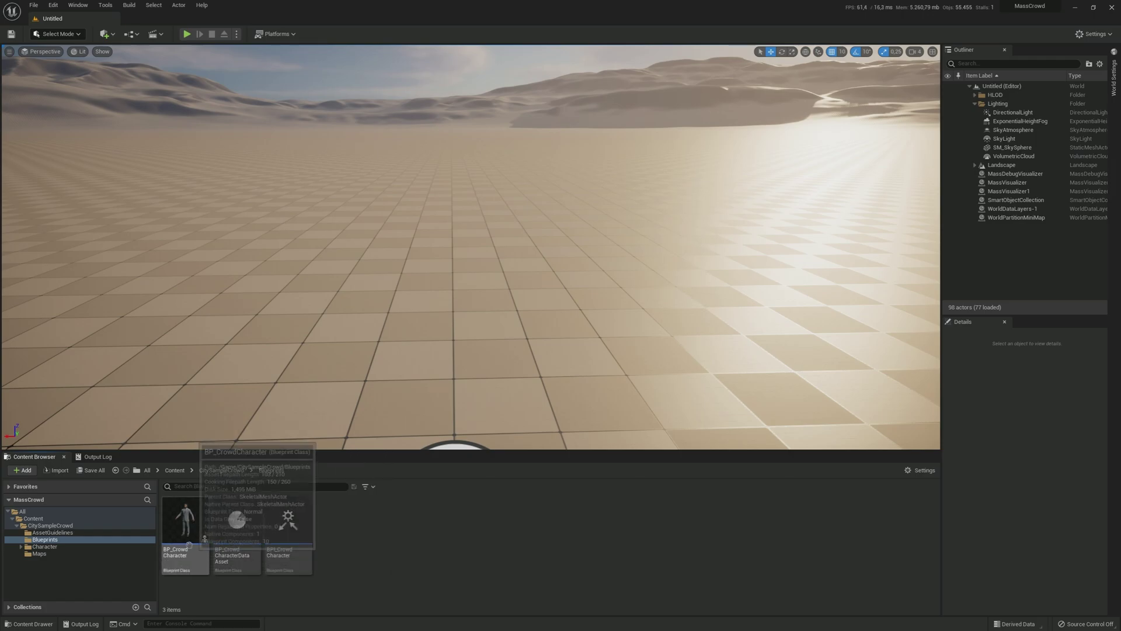
# Search the placeable actors for "zone" and place a Zone Shape on the ground in front of the camera.
pyautogui.click(114, 37)
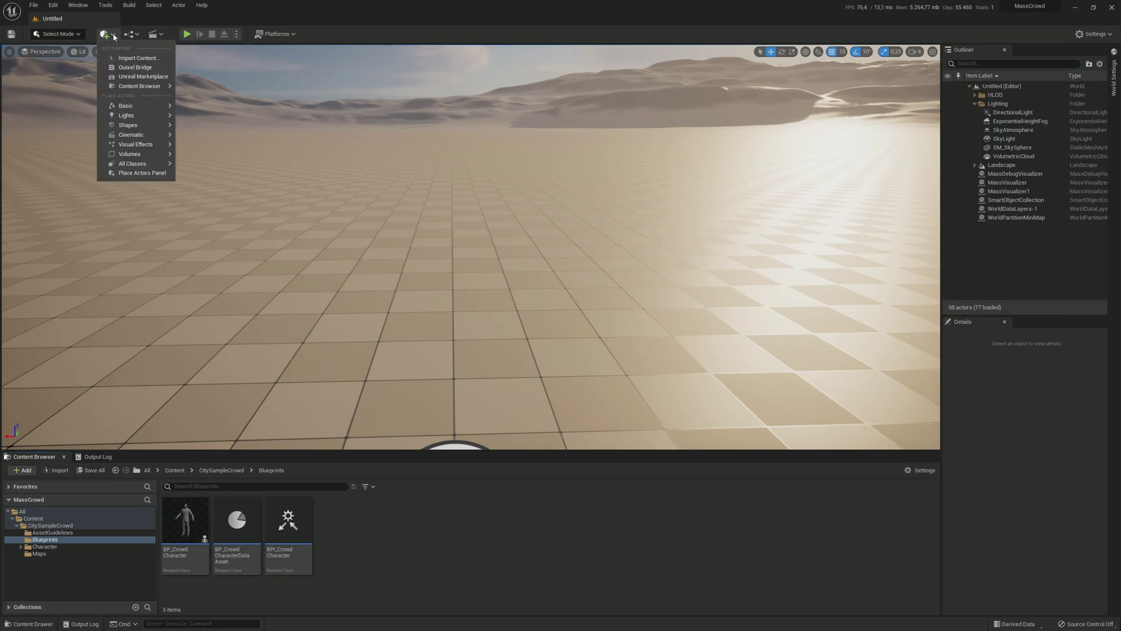
pyautogui.click(126, 173)
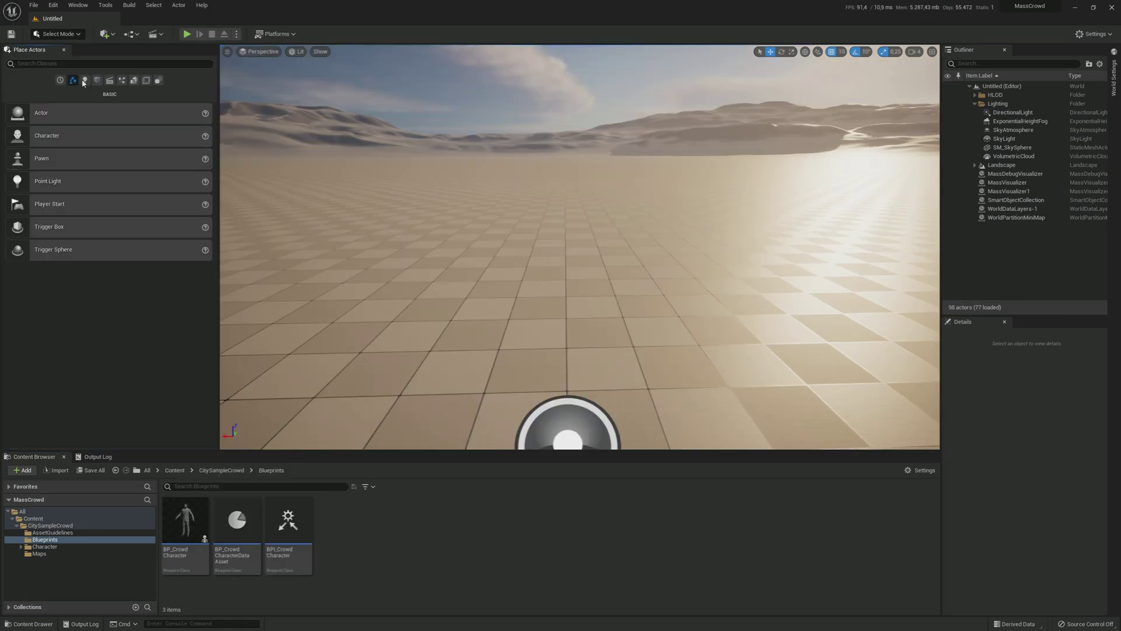
pyautogui.write('zone')
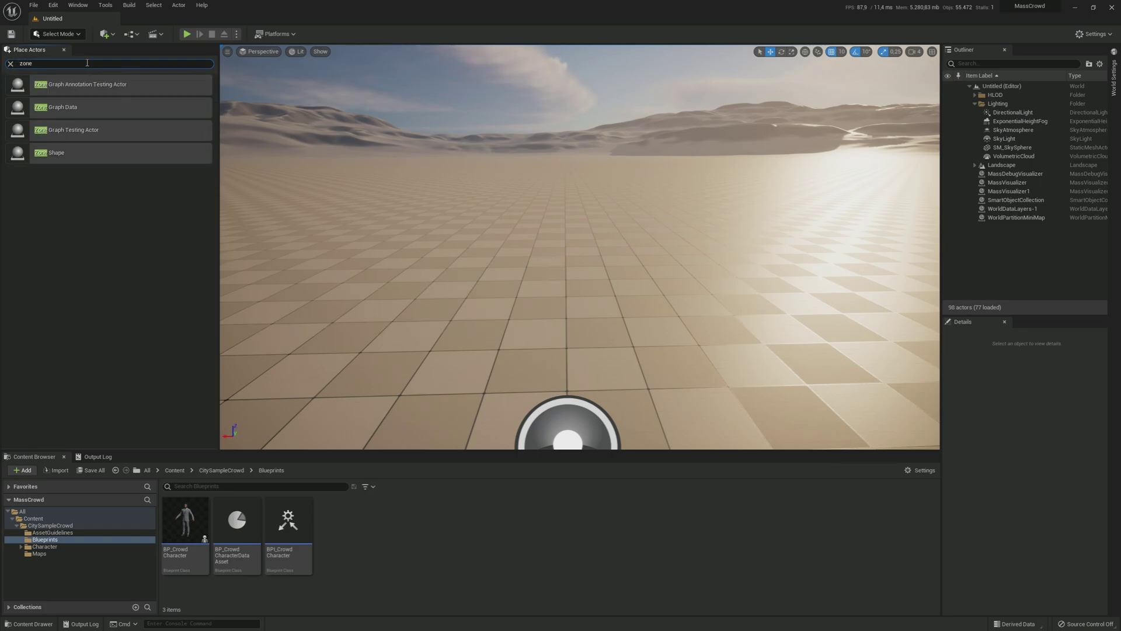
pyautogui.moveTo(80, 152); pyautogui.dragTo(455, 269)
pyautogui.moveTo(508, 295); pyautogui.dragTo(507, 295)
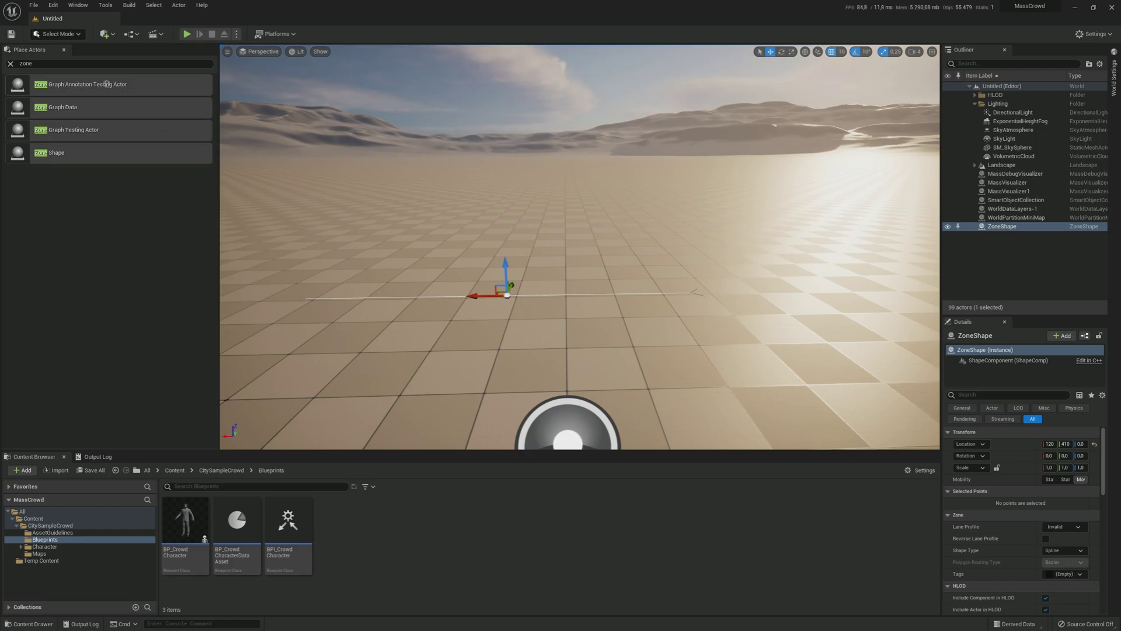
# Search the placeable actors for "mass" and place a Mass Spawner on the ground behind the zone shape.
pyautogui.click(27, 64)
pyautogui.write('mass')
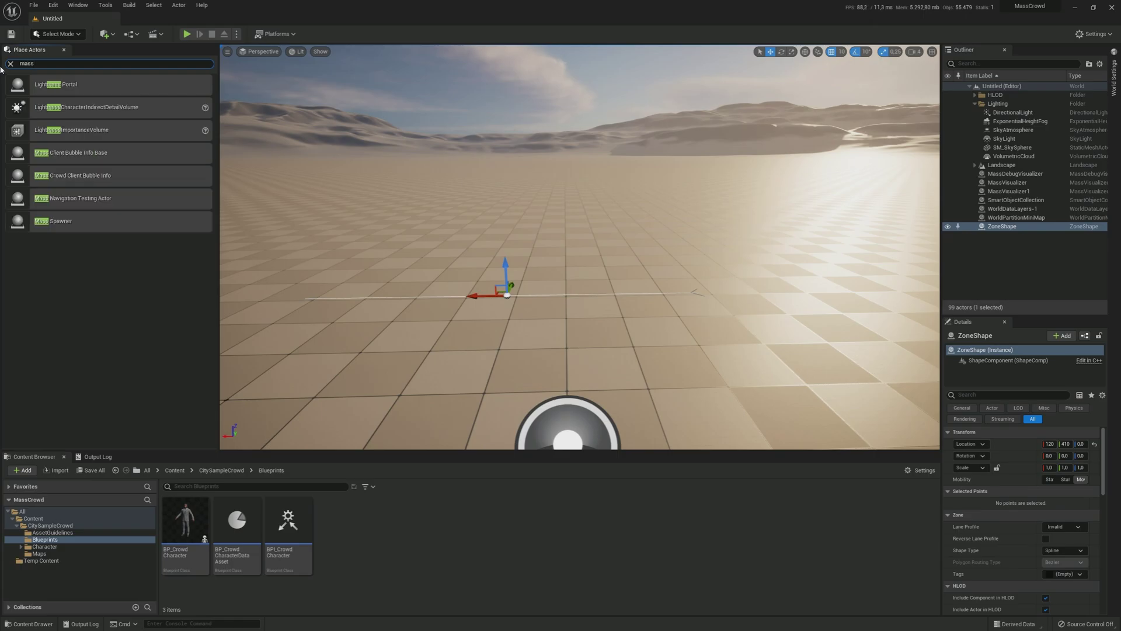
pyautogui.moveTo(93, 221); pyautogui.dragTo(529, 252)
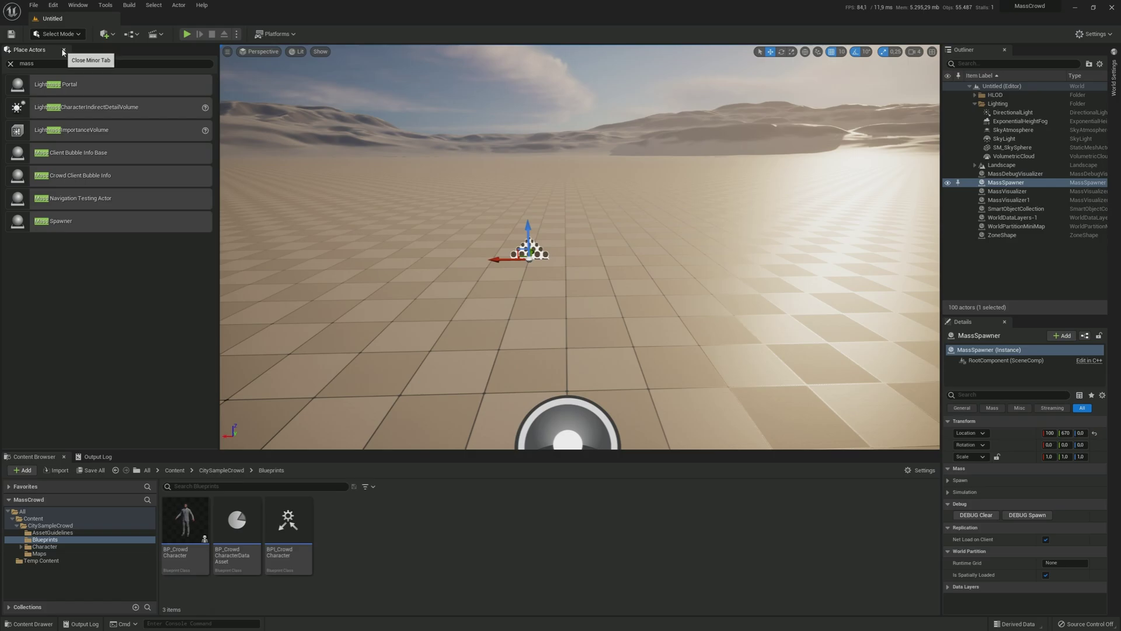
pyautogui.click(63, 51)
# Extend the ZoneShape's spline with additional points to form a large, roughly rectangular loop around the spawner.
pyautogui.click(1026, 236)
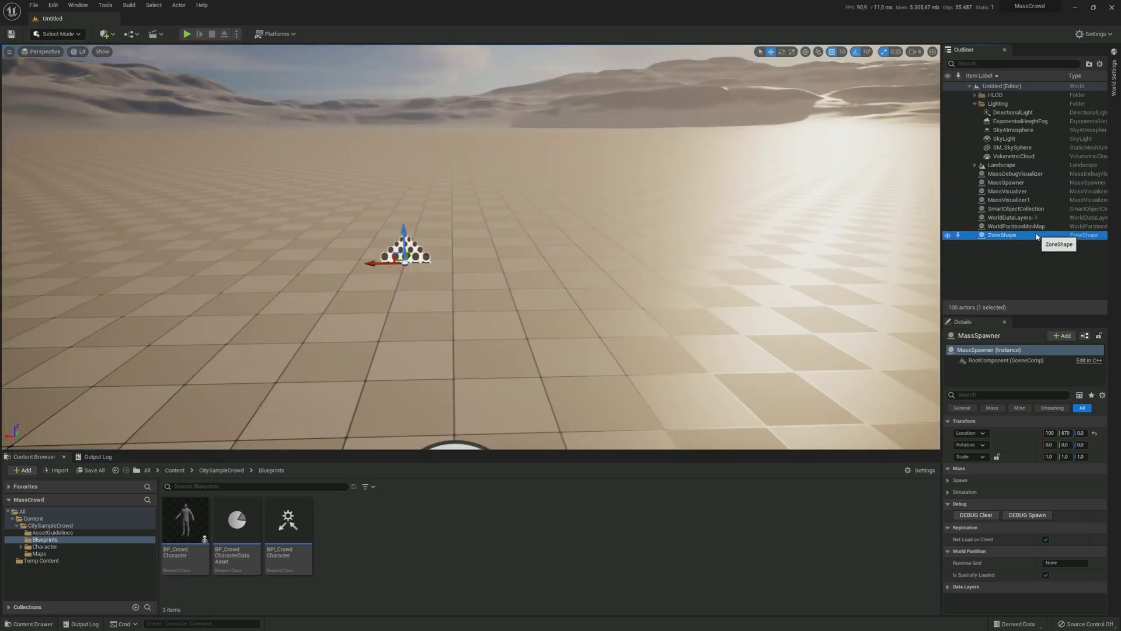
pyautogui.press('f')
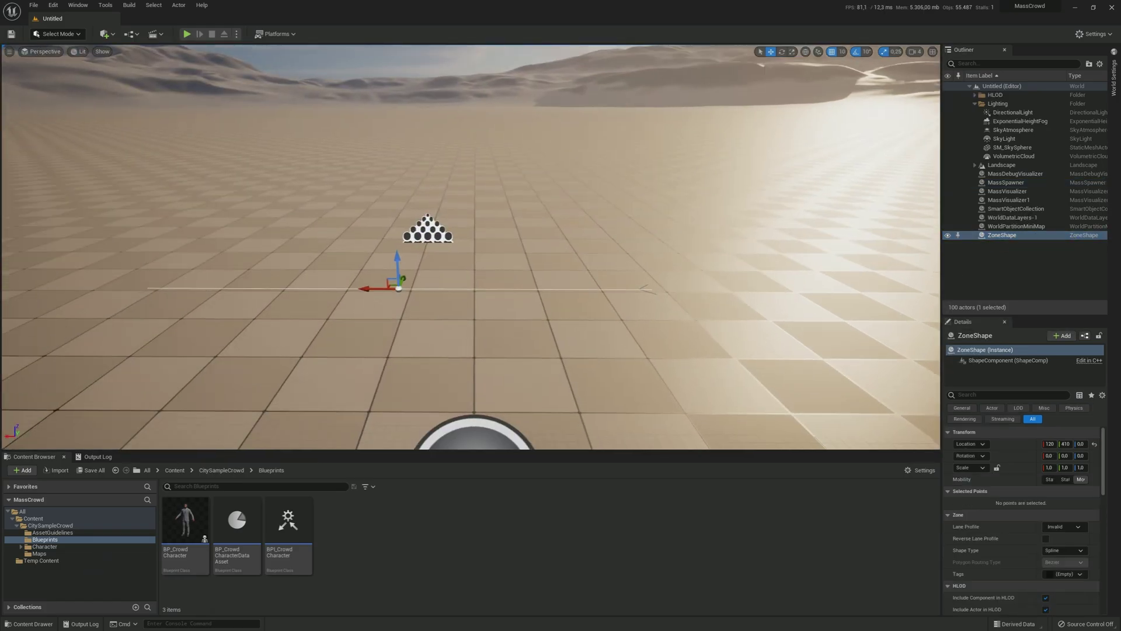
pyautogui.scroll(-10, 415, 301)
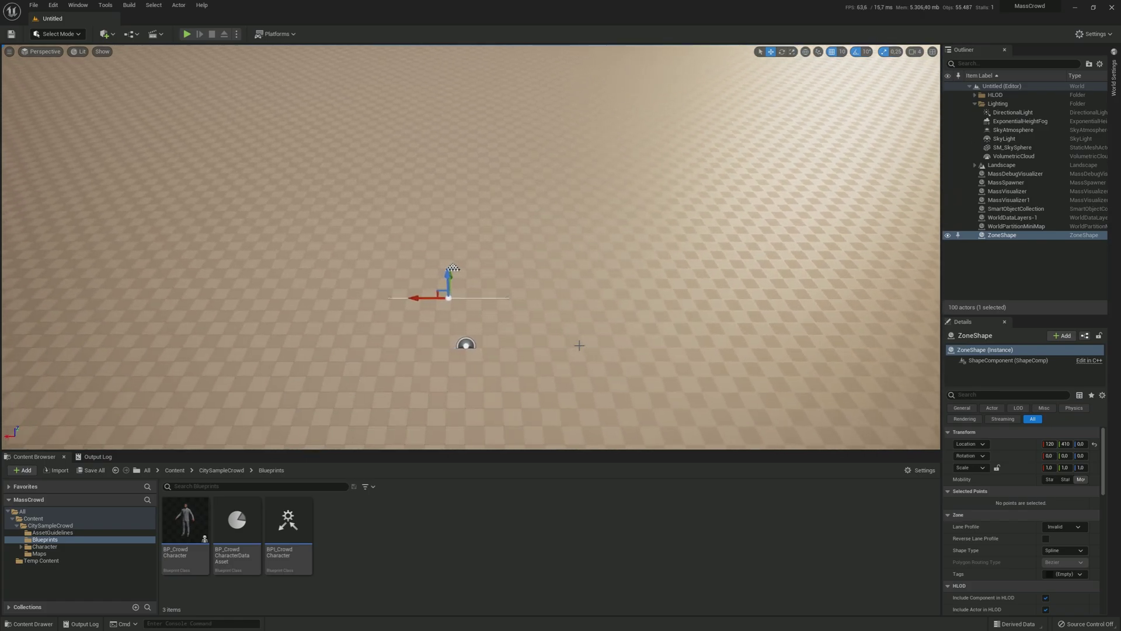
pyautogui.click(390, 298)
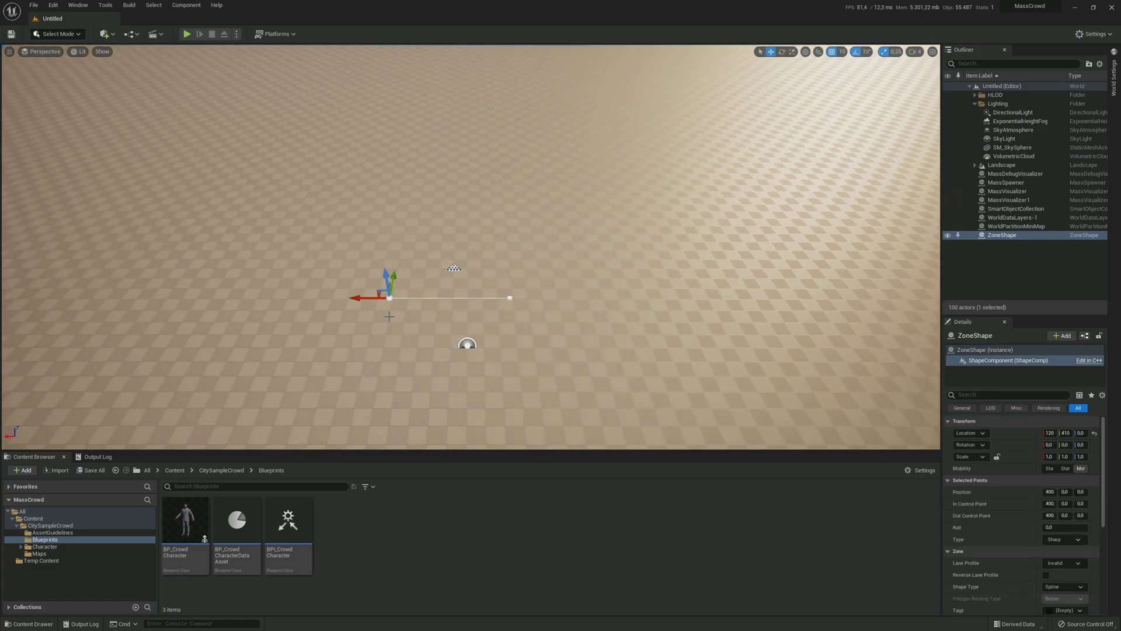
pyautogui.moveTo(361, 297); pyautogui.dragTo(478, 183)
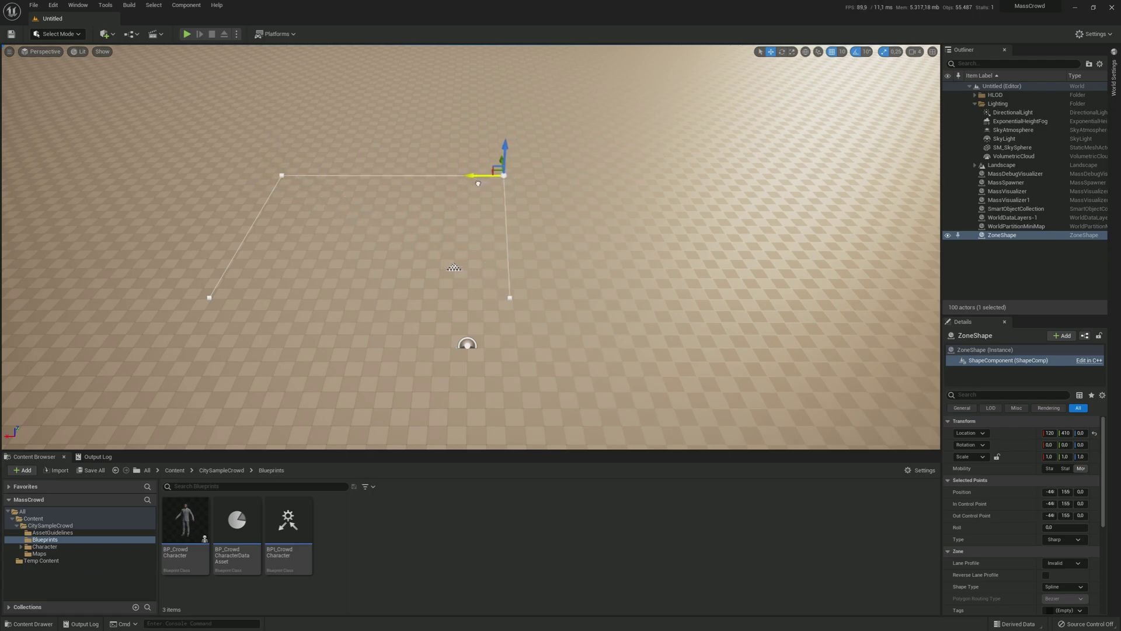
pyautogui.click(510, 298)
pyautogui.keyDown('alt'); pyautogui.moveTo(487, 298); pyautogui.dragTo(182, 292); pyautogui.keyUp('alt')
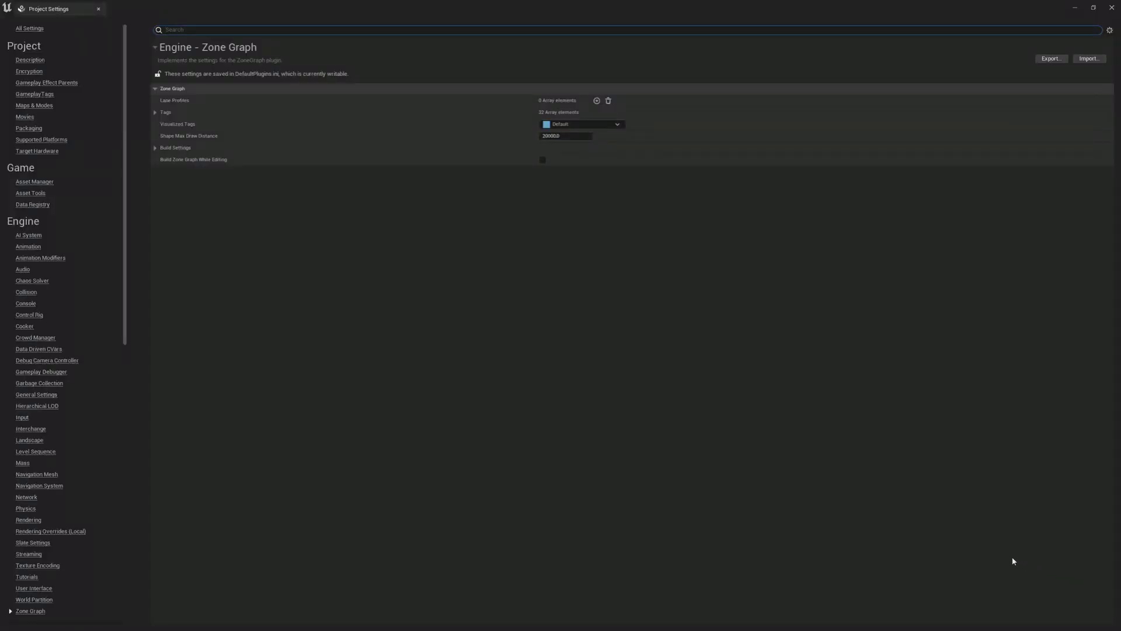
# Add a lane profile with two lanes in the project's Zone Graph settings.
pyautogui.click(596, 100)
pyautogui.click(163, 113)
pyautogui.click(597, 137)
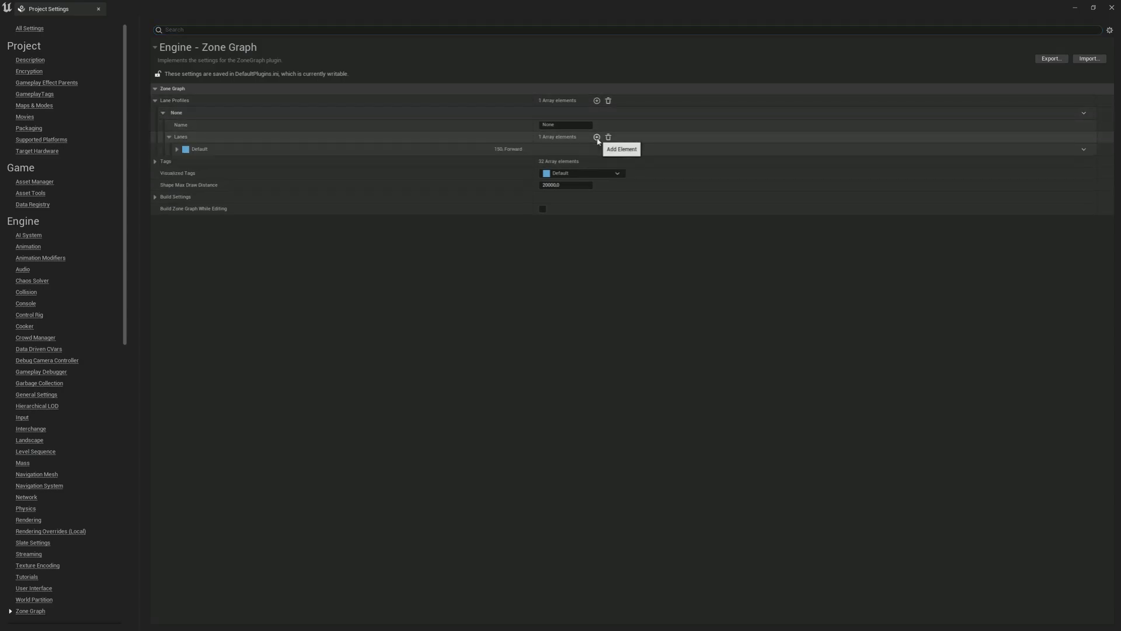
pyautogui.click(597, 137)
# Set the second lane's direction to Backward and close the project settings.
pyautogui.click(177, 161)
pyautogui.click(177, 149)
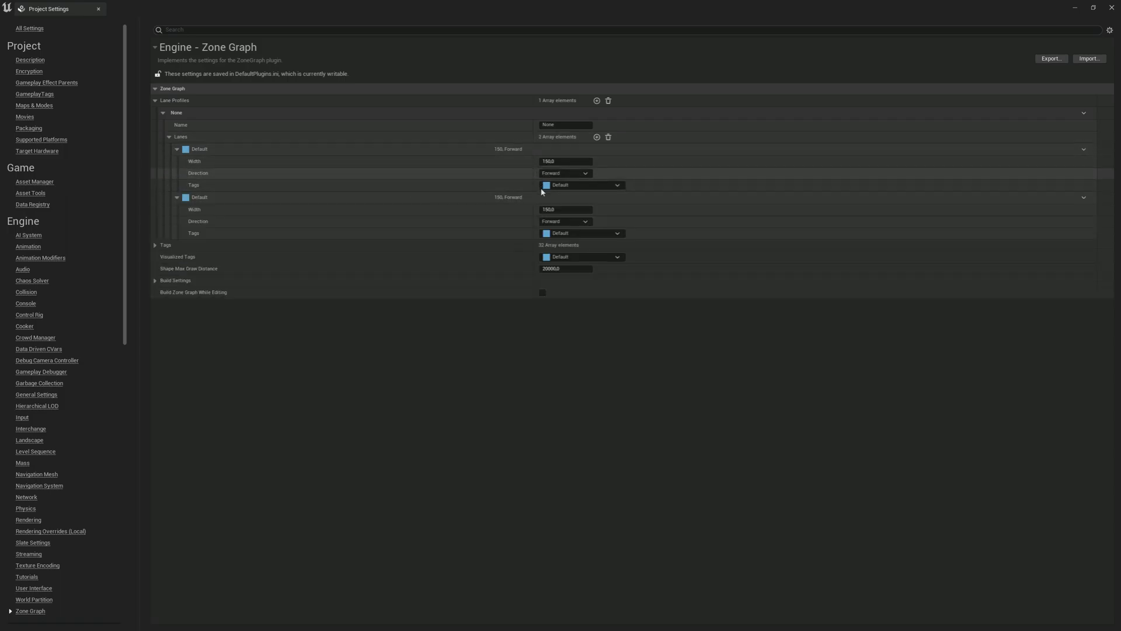
pyautogui.click(565, 222)
pyautogui.click(553, 246)
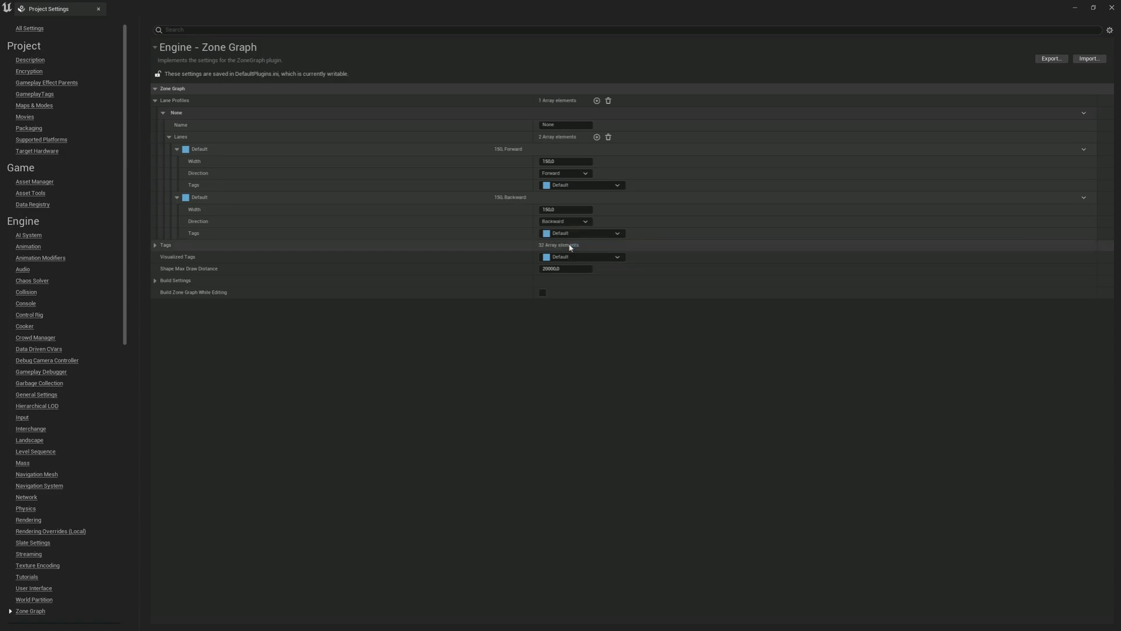
pyautogui.click(98, 10)
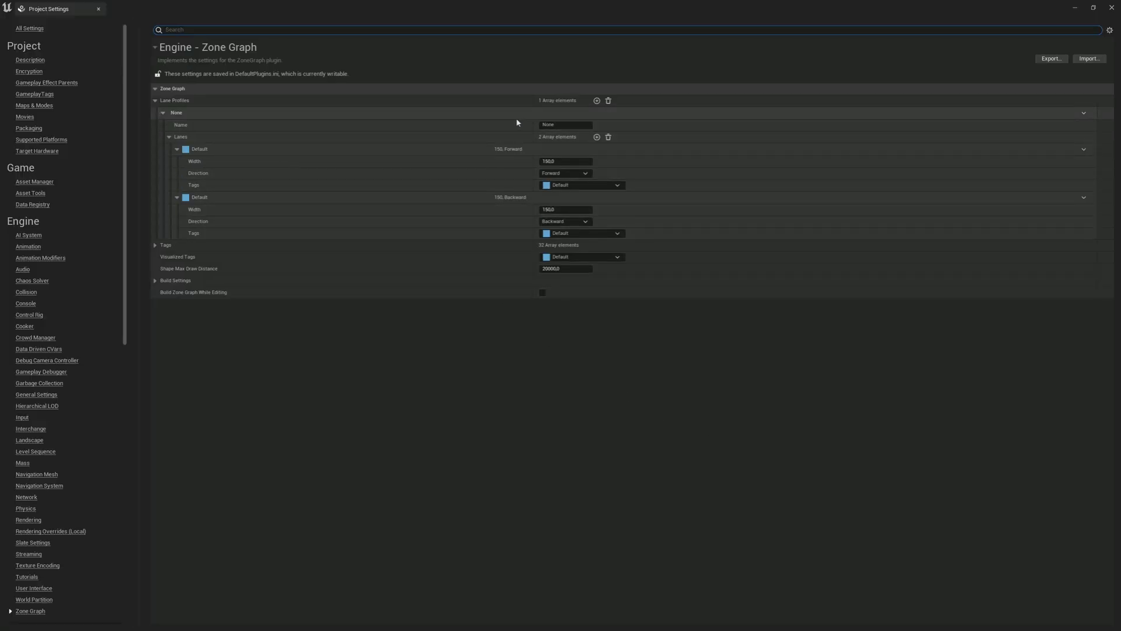
# Name the two-lane lane profile Ped in the Zone Graph settings and close the project settings.
pyautogui.click(560, 124)
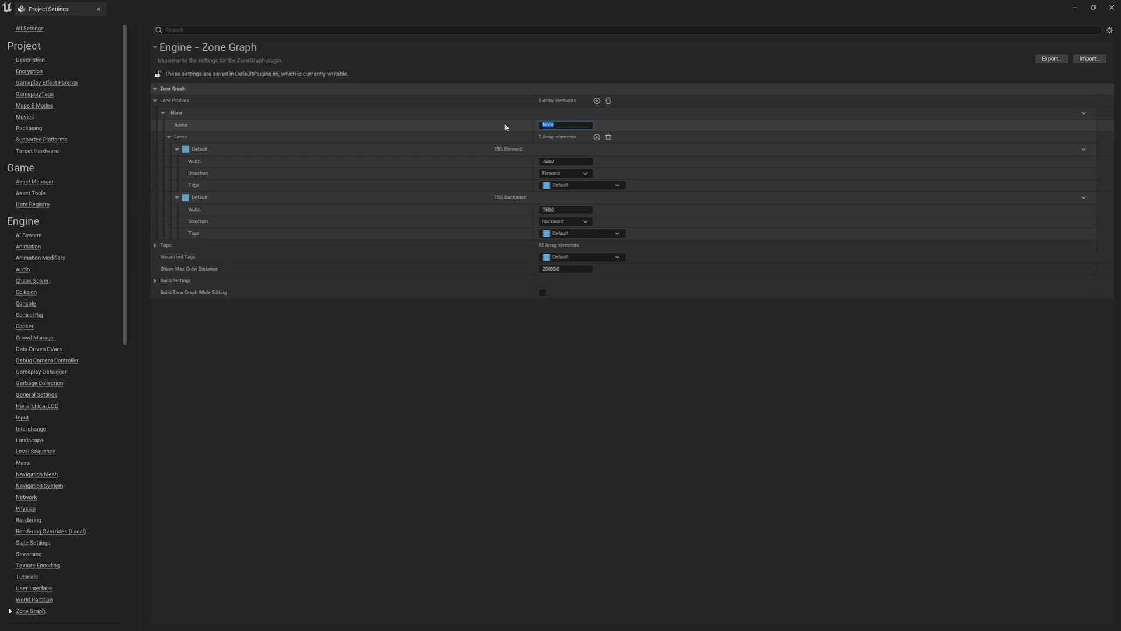
pyautogui.write('Ped')
pyautogui.press('Return')
pyautogui.click(98, 9)
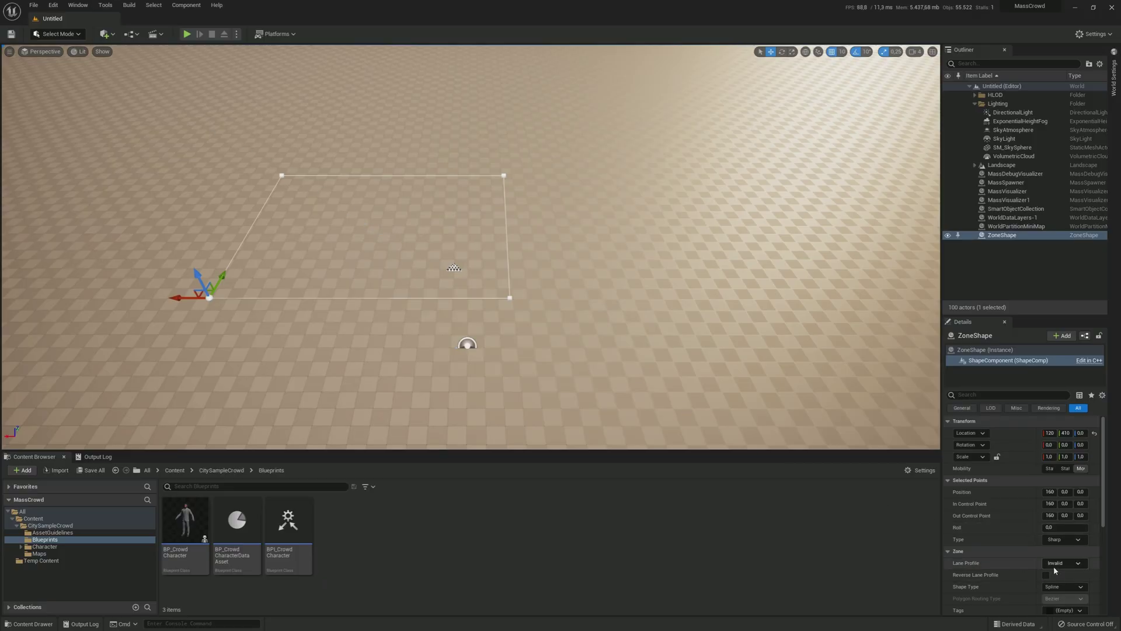
# Assign the Ped lane profile to the ZoneShape and build the ZoneGraph for the level.
pyautogui.click(1057, 587)
pyautogui.click(1057, 592)
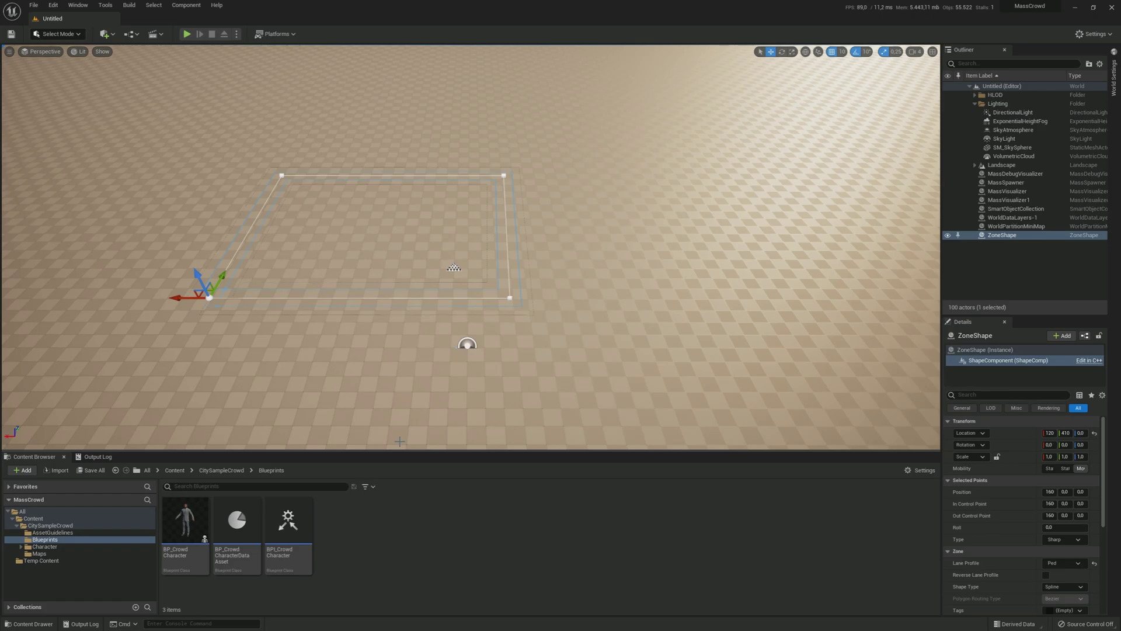
pyautogui.click(109, 7)
pyautogui.click(110, 7)
pyautogui.click(77, 5)
pyautogui.moveTo(126, 7)
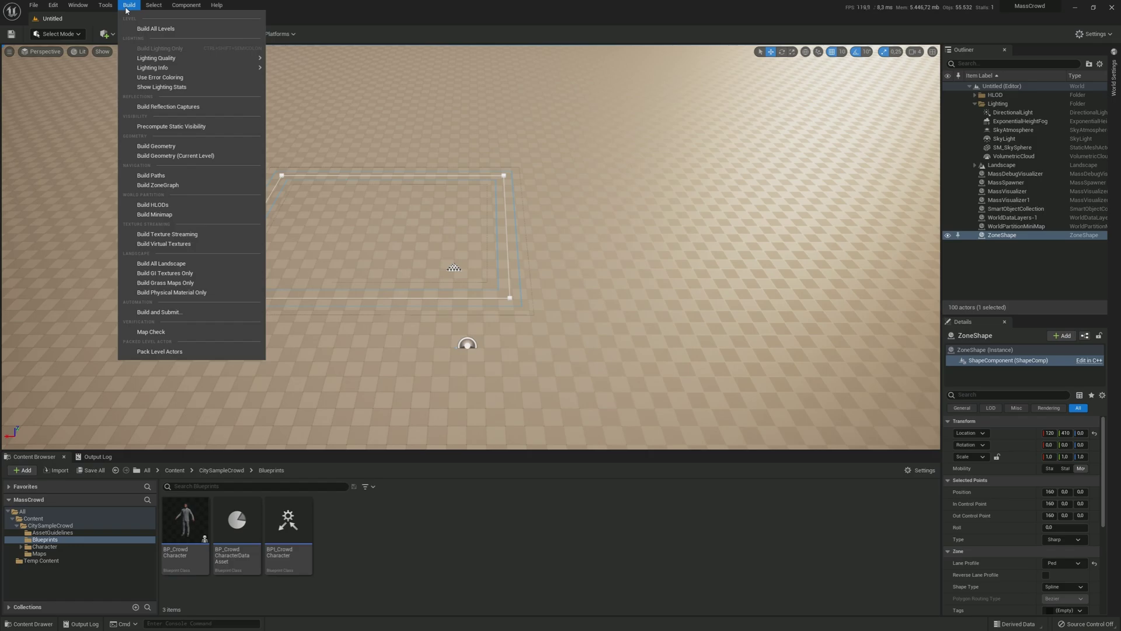
pyautogui.click(170, 184)
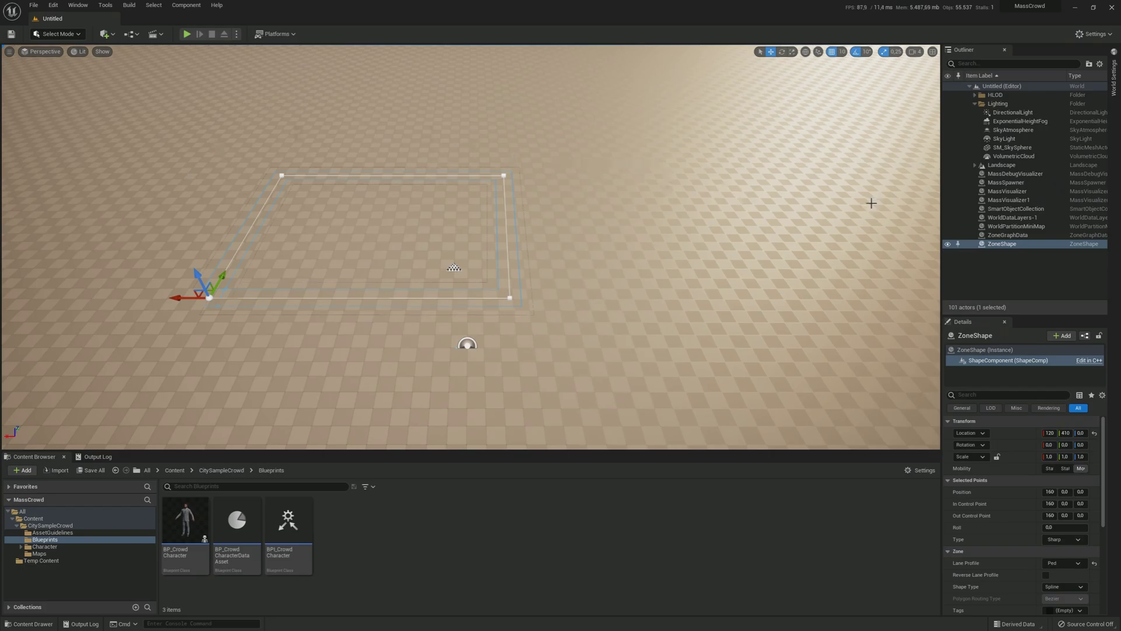
# Set the ZoneShape's zone tags to Default.
pyautogui.click(1078, 610)
pyautogui.click(1073, 596)
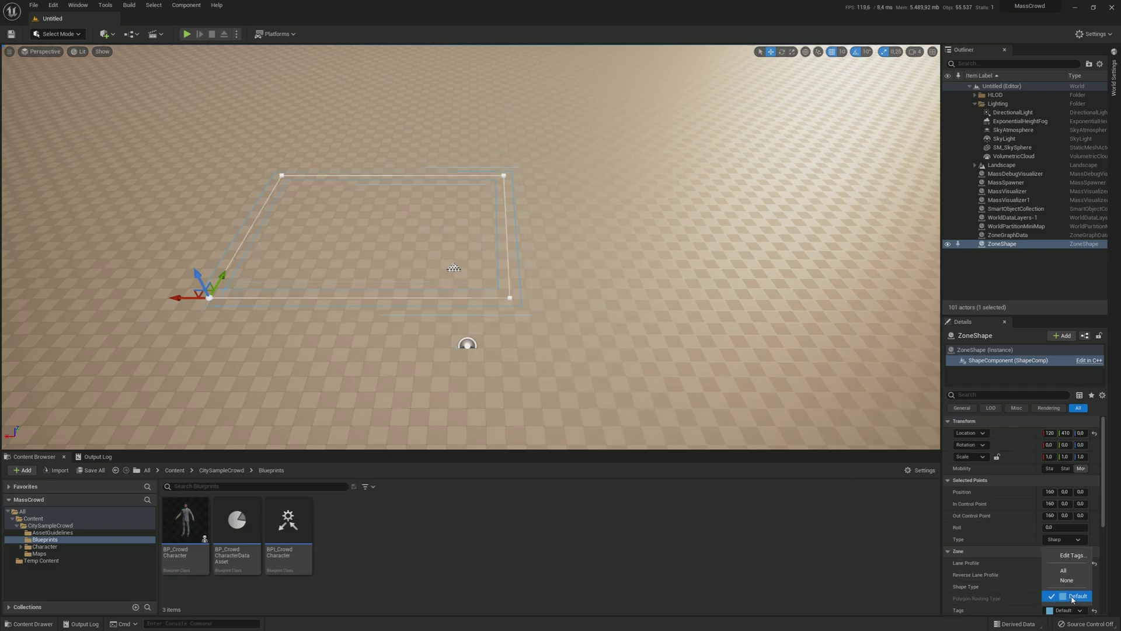
pyautogui.click(1104, 523)
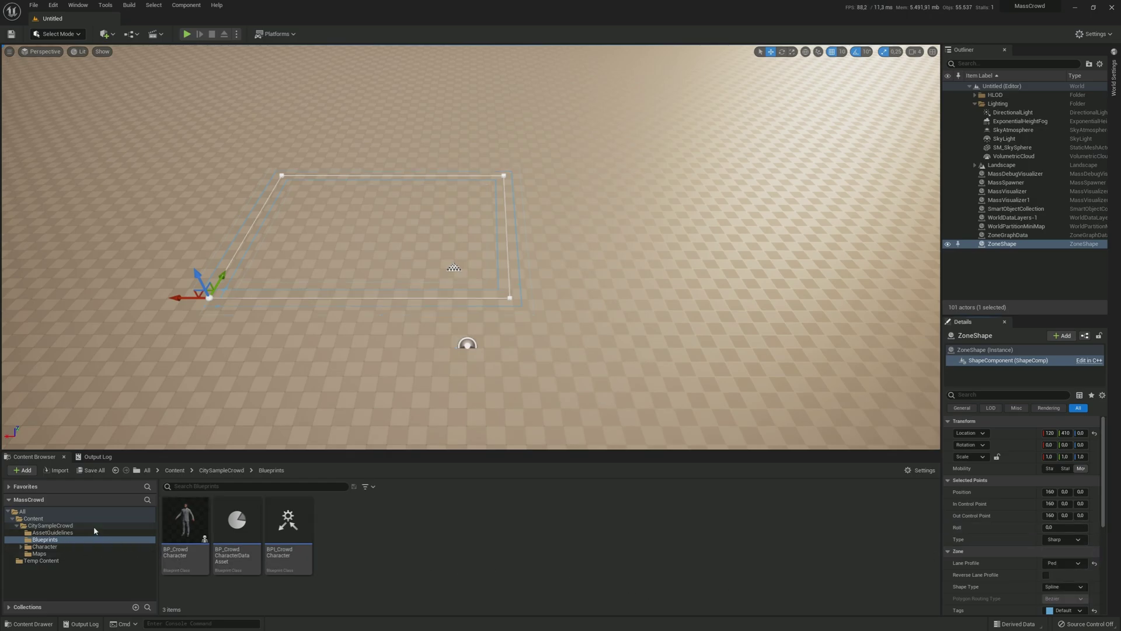
# Save the current level as NewMap in the Content folder.
pyautogui.click(33, 518)
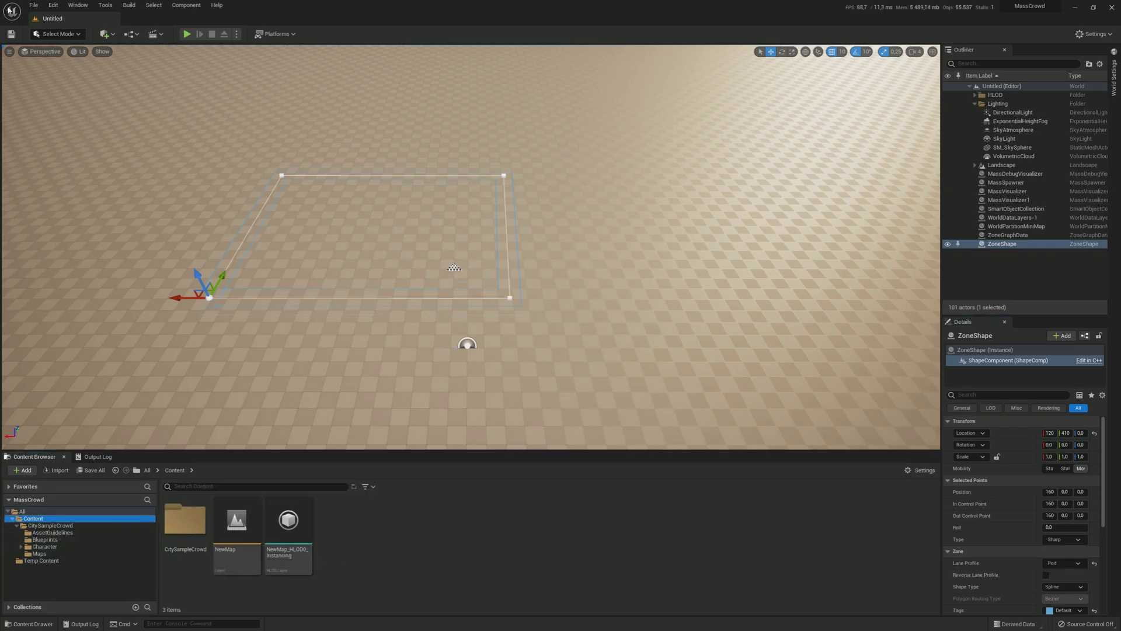
pyautogui.click(11, 34)
pyautogui.click(516, 263)
pyautogui.click(756, 450)
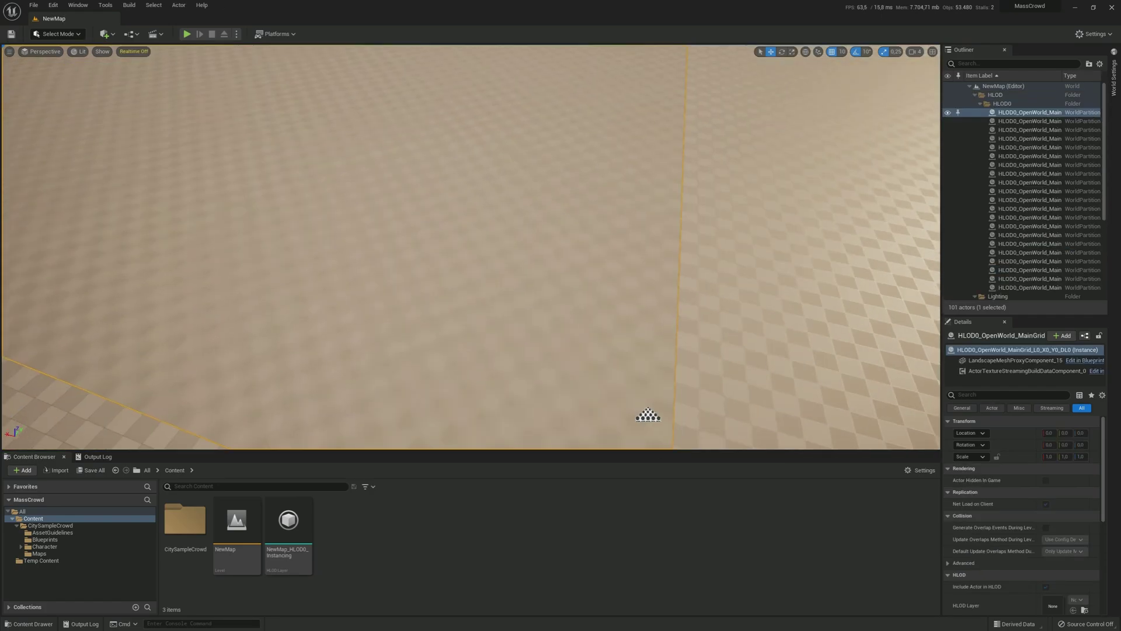
# Turn on the Zone Graph developer show flag in the viewport and select the ZoneShape in the level.
pyautogui.moveTo(467, 233); pyautogui.dragTo(496, 278, button='right')
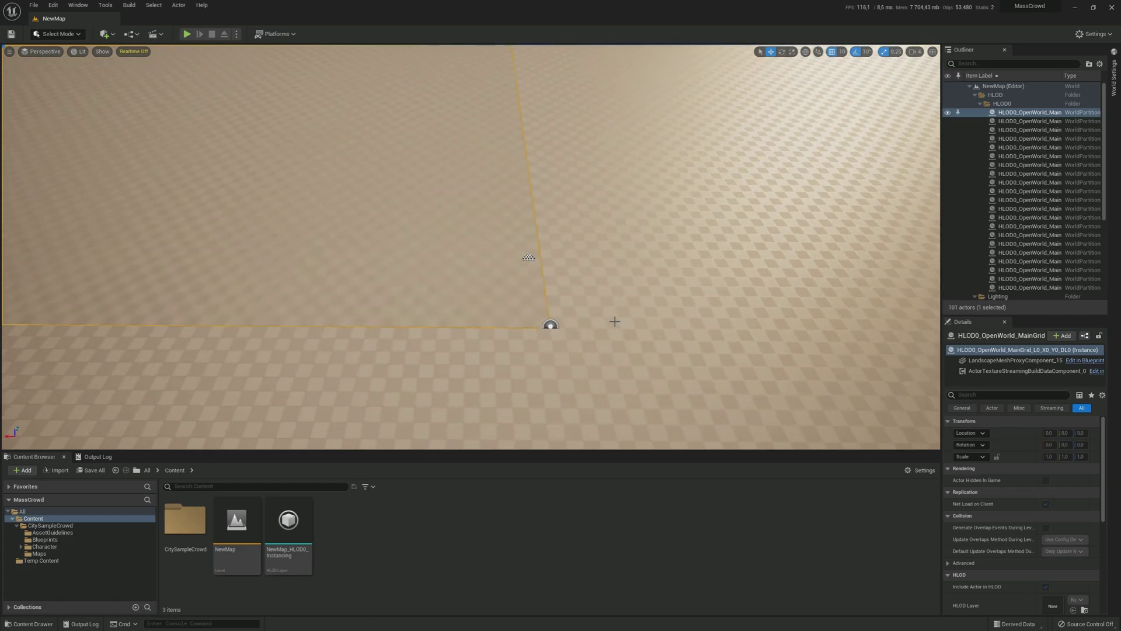
pyautogui.click(101, 52)
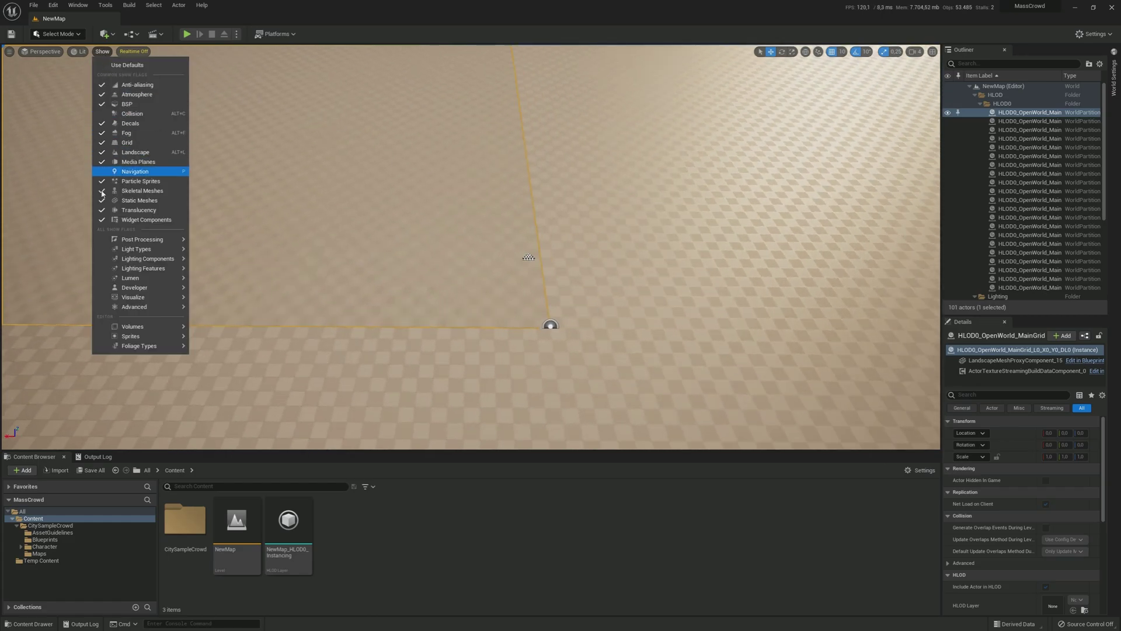
pyautogui.moveTo(132, 291)
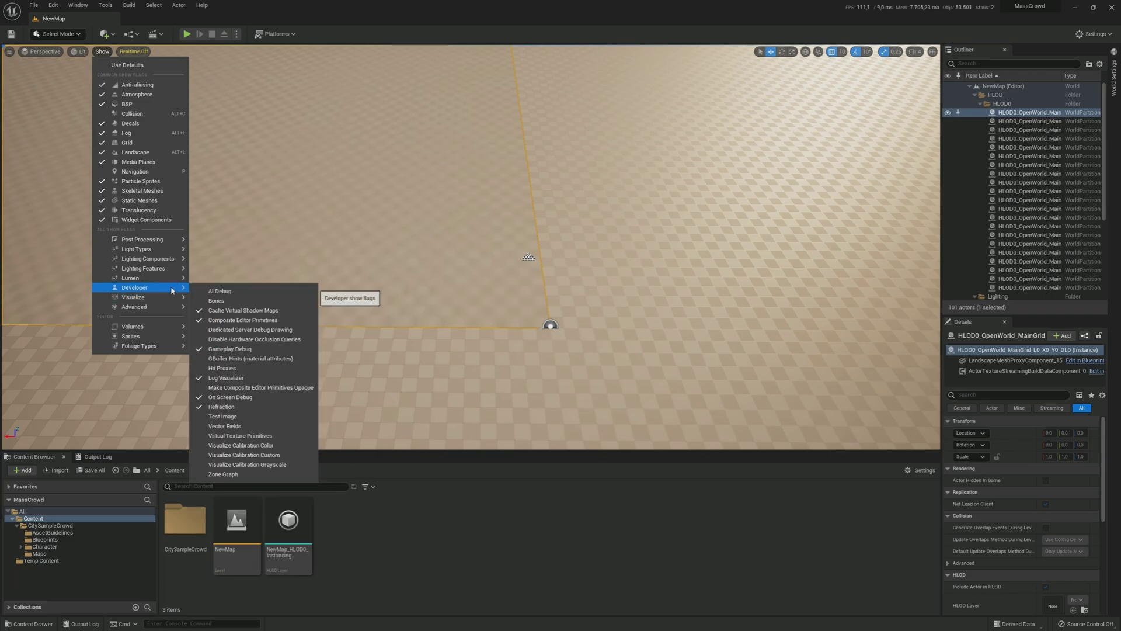
pyautogui.click(210, 474)
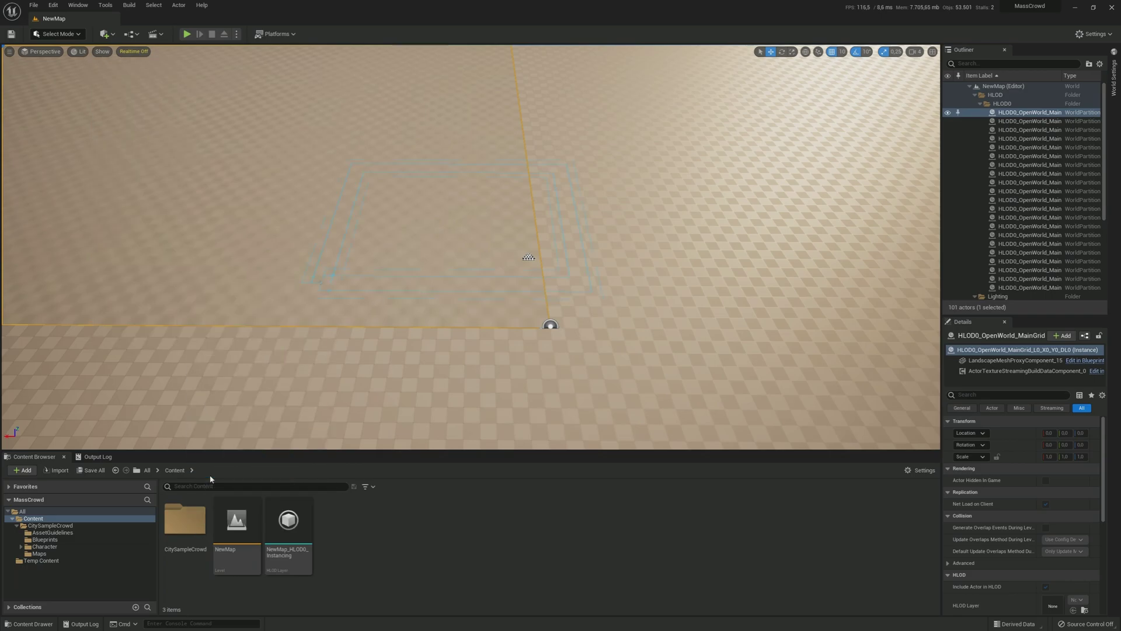
pyautogui.click(567, 273)
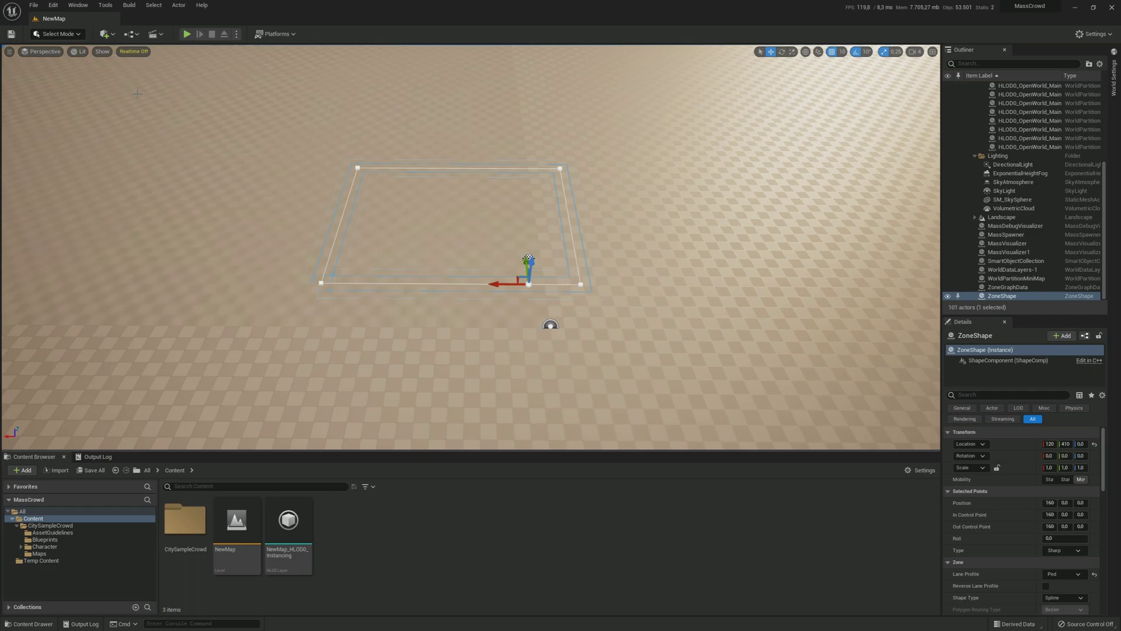
# Create a StateTree asset named MassPed in the Content folder and set its schema to Mass Behavior.
pyautogui.rightClick(396, 532)
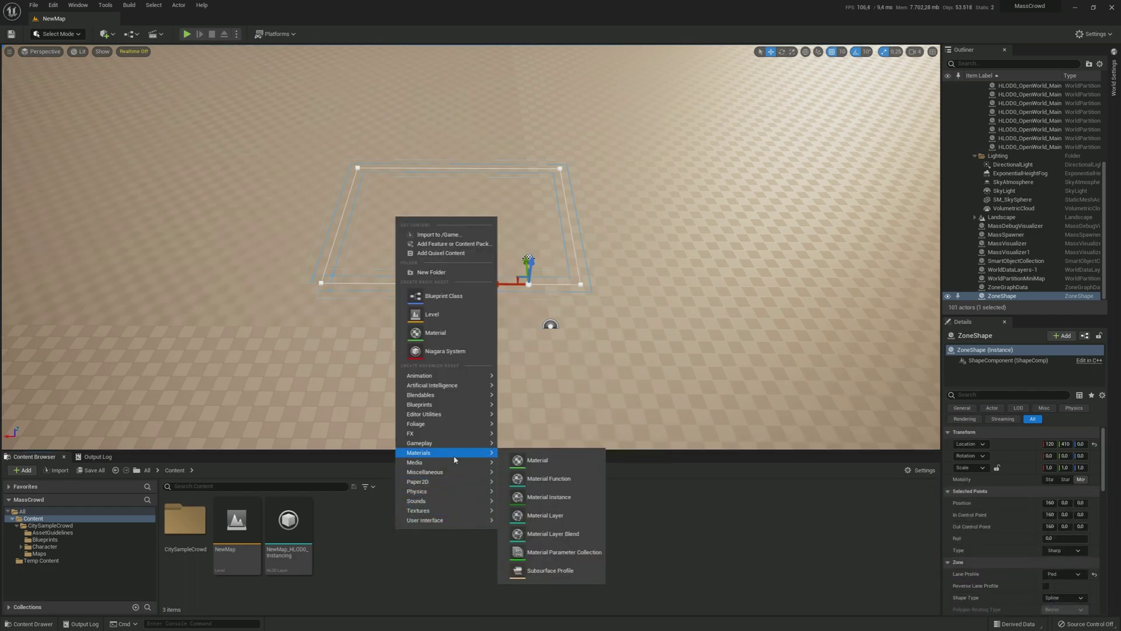
pyautogui.moveTo(456, 477)
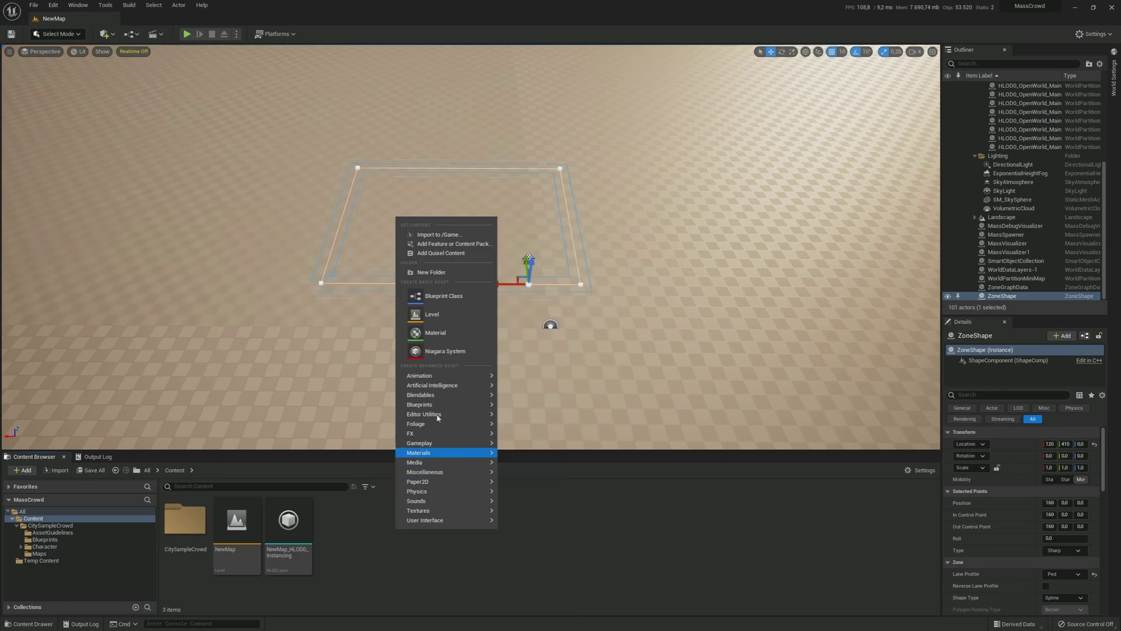
pyautogui.moveTo(443, 386)
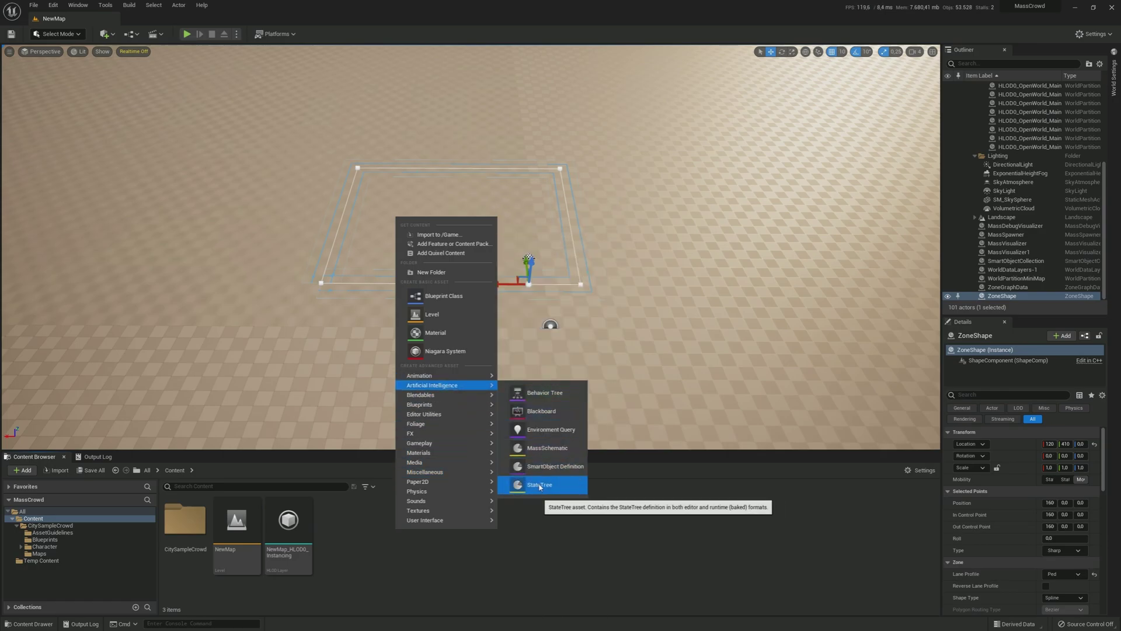
pyautogui.click(540, 485)
pyautogui.write('MassP')
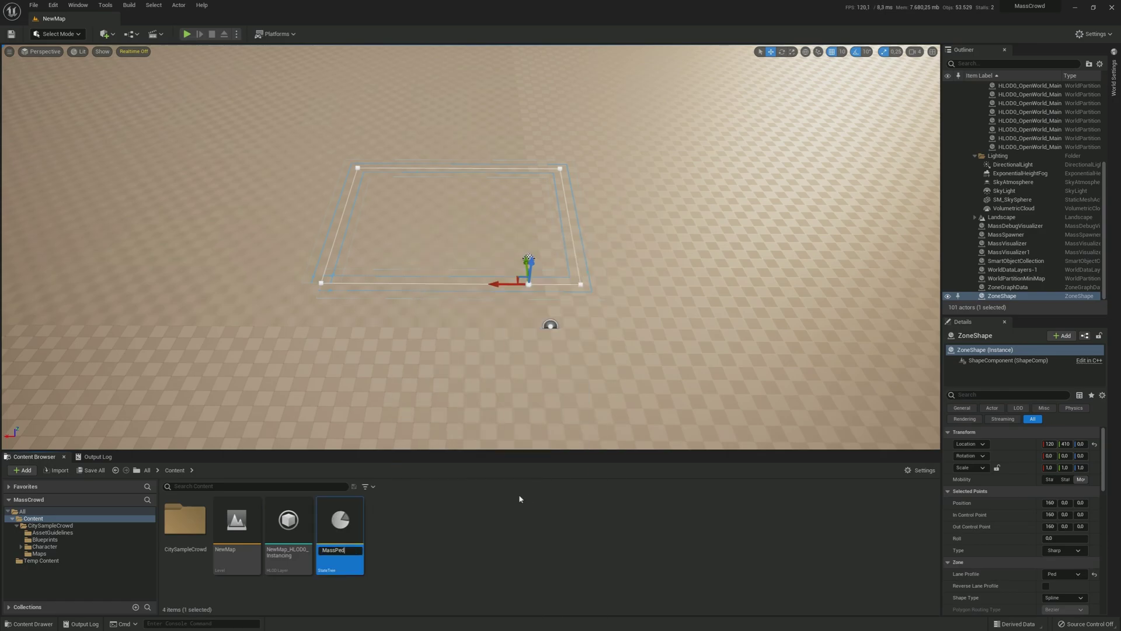
pyautogui.write('ed')
pyautogui.press('Return')
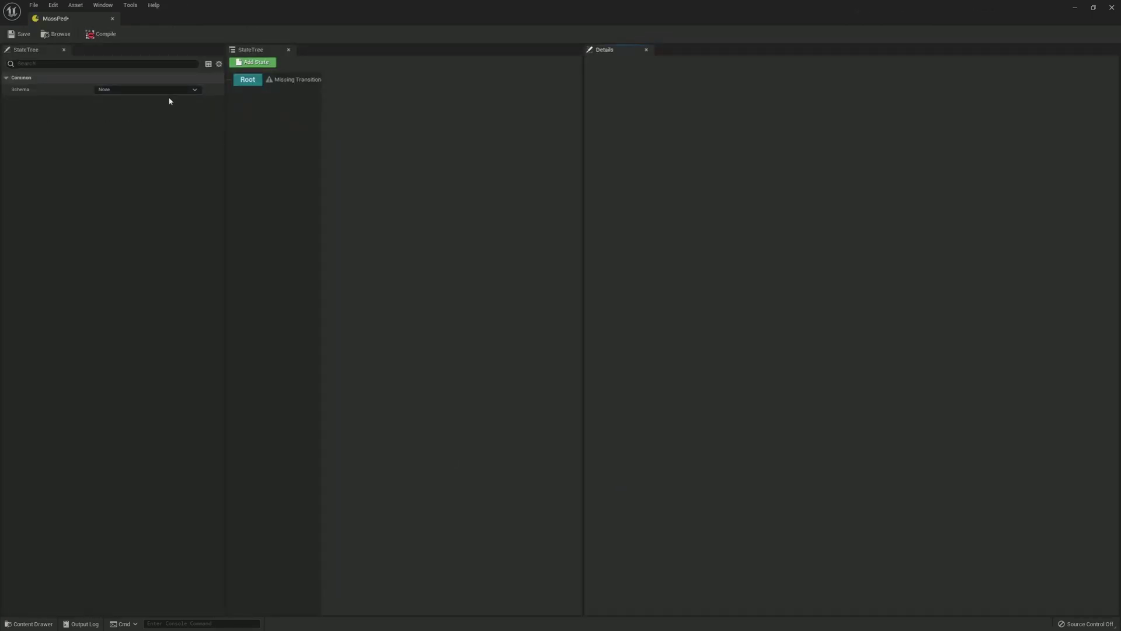
pyautogui.click(166, 91)
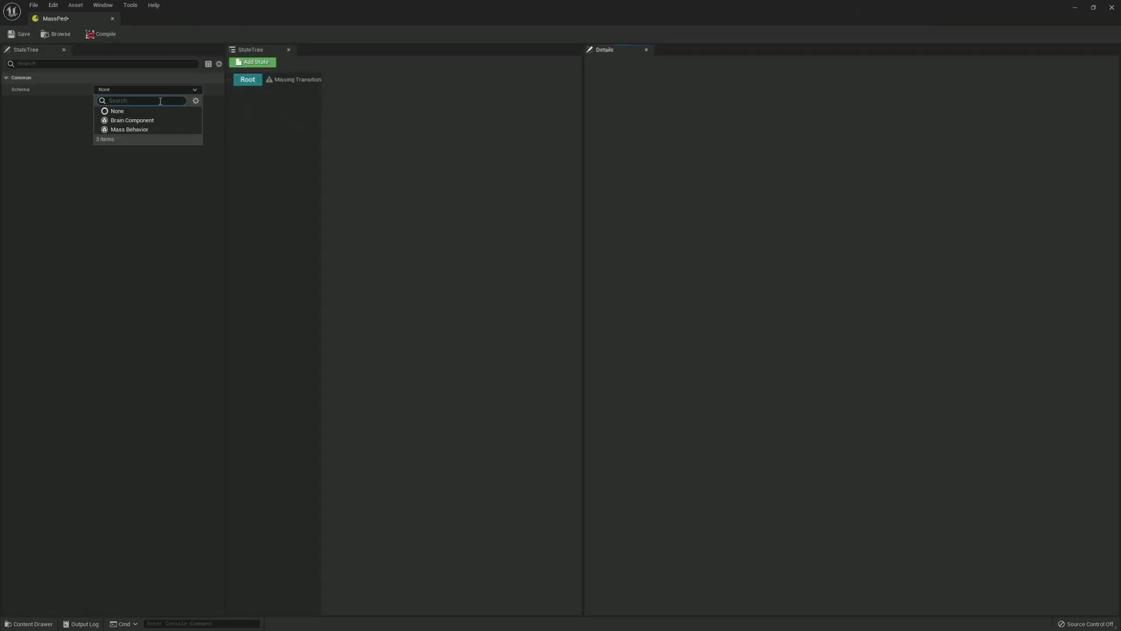
pyautogui.click(144, 131)
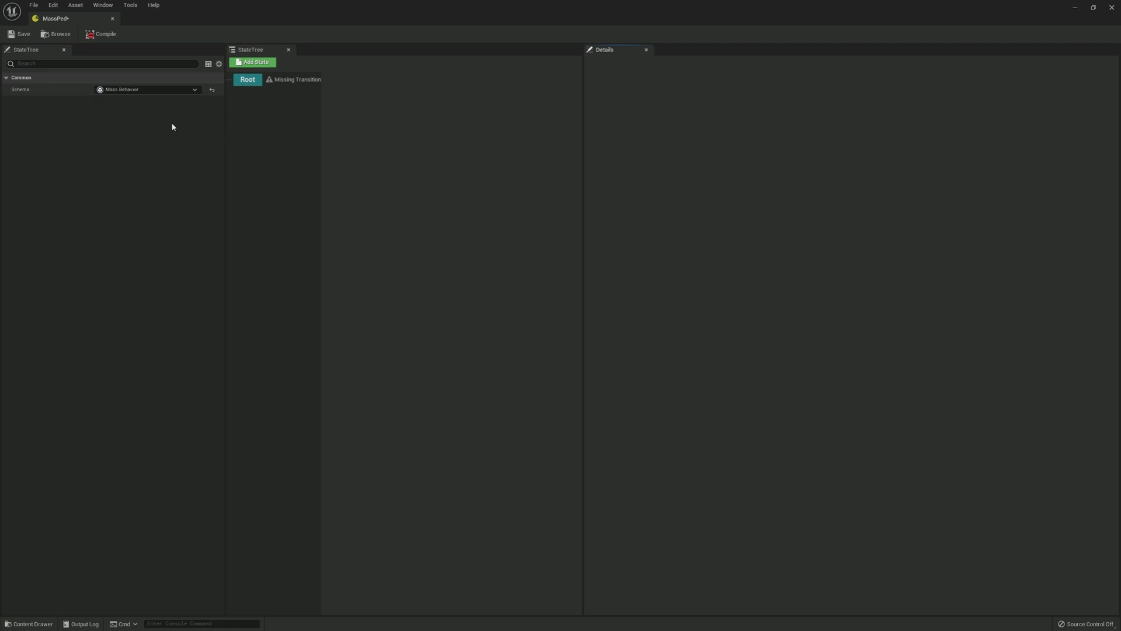
# Add a ZG Annotation Tags evaluator to the Root state, compiling and saving the state tree.
pyautogui.click(248, 80)
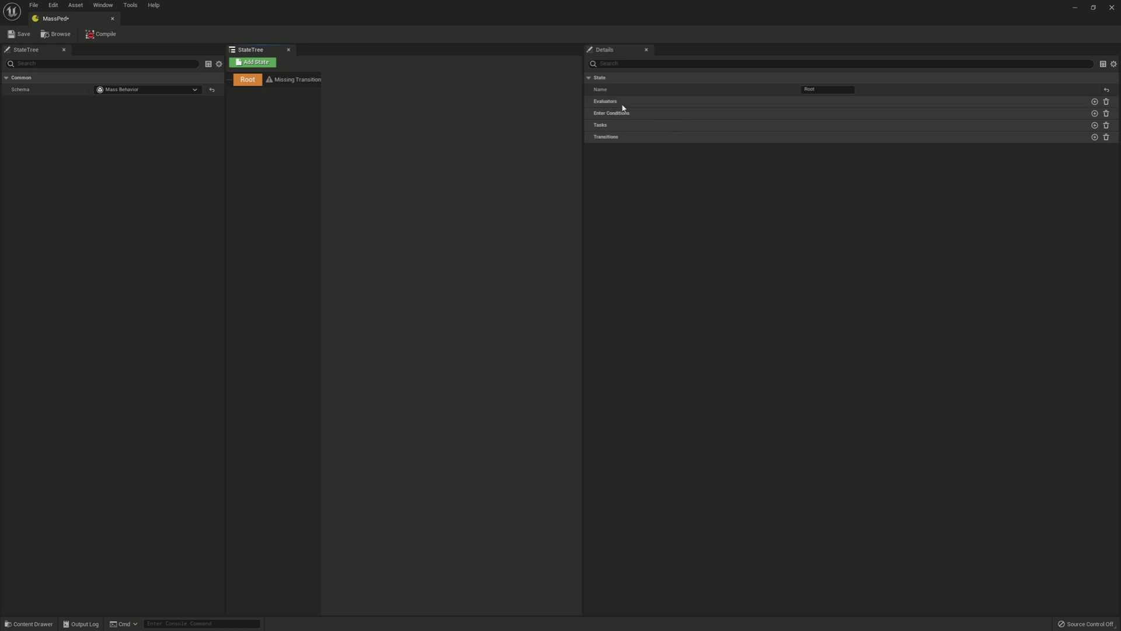
pyautogui.click(1094, 102)
pyautogui.click(864, 115)
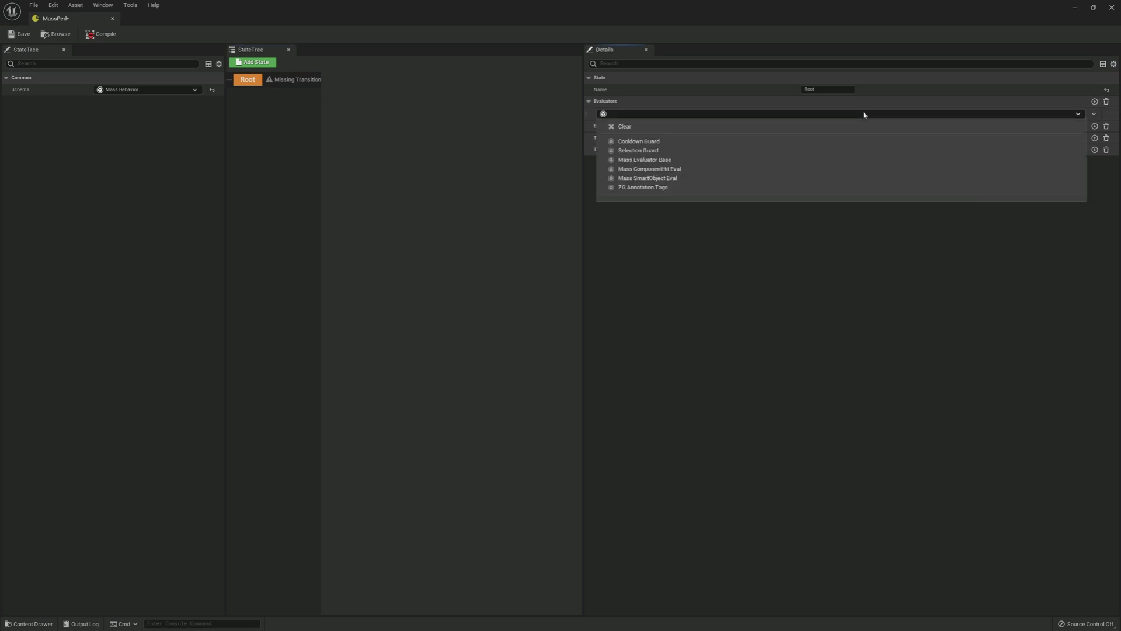
pyautogui.click(666, 188)
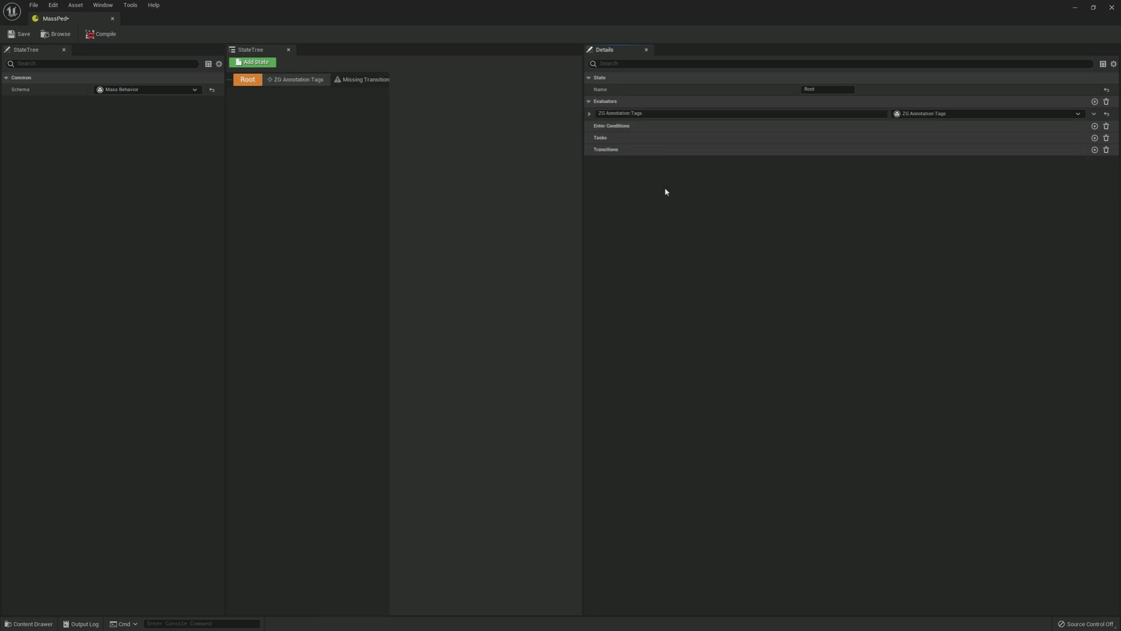
pyautogui.click(94, 34)
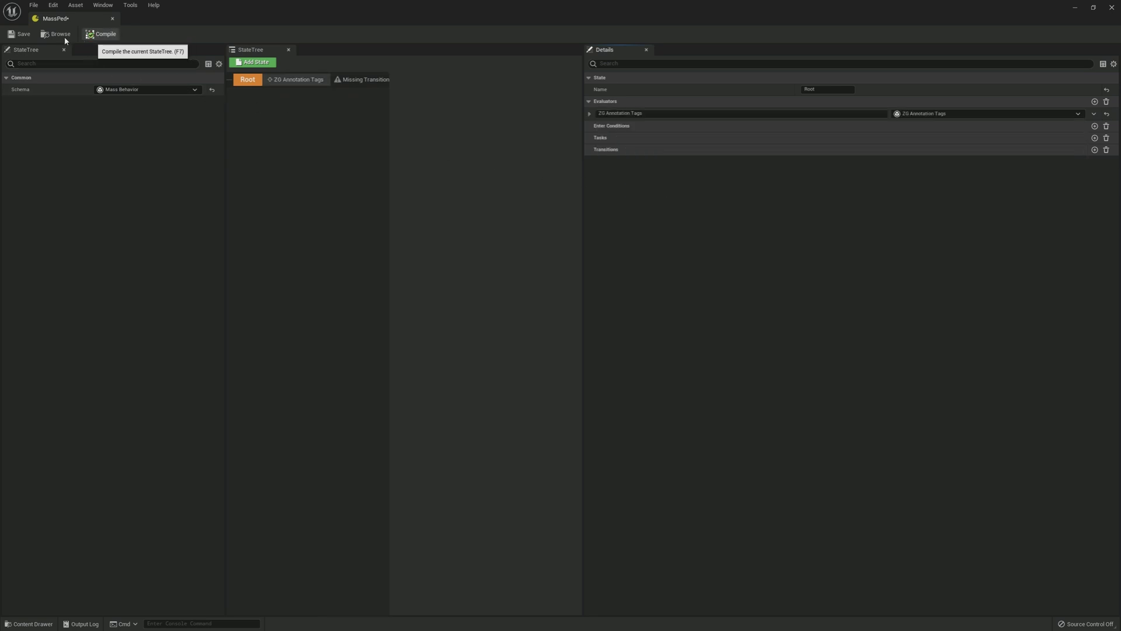
pyautogui.click(26, 35)
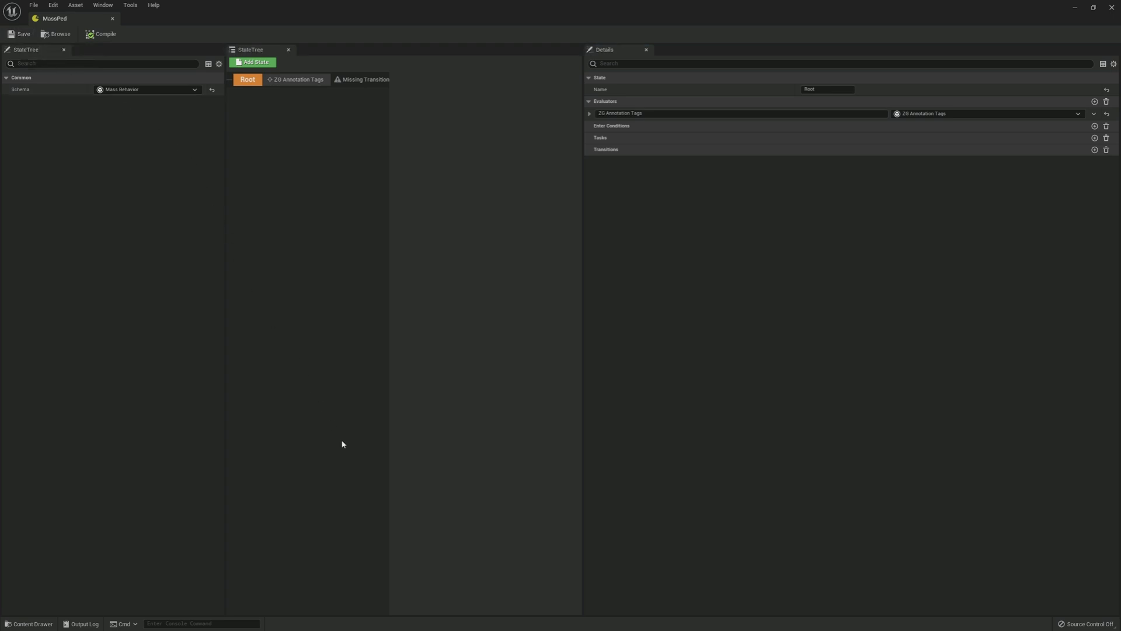
# Add a child state named Wander under the Root state.
pyautogui.click(251, 66)
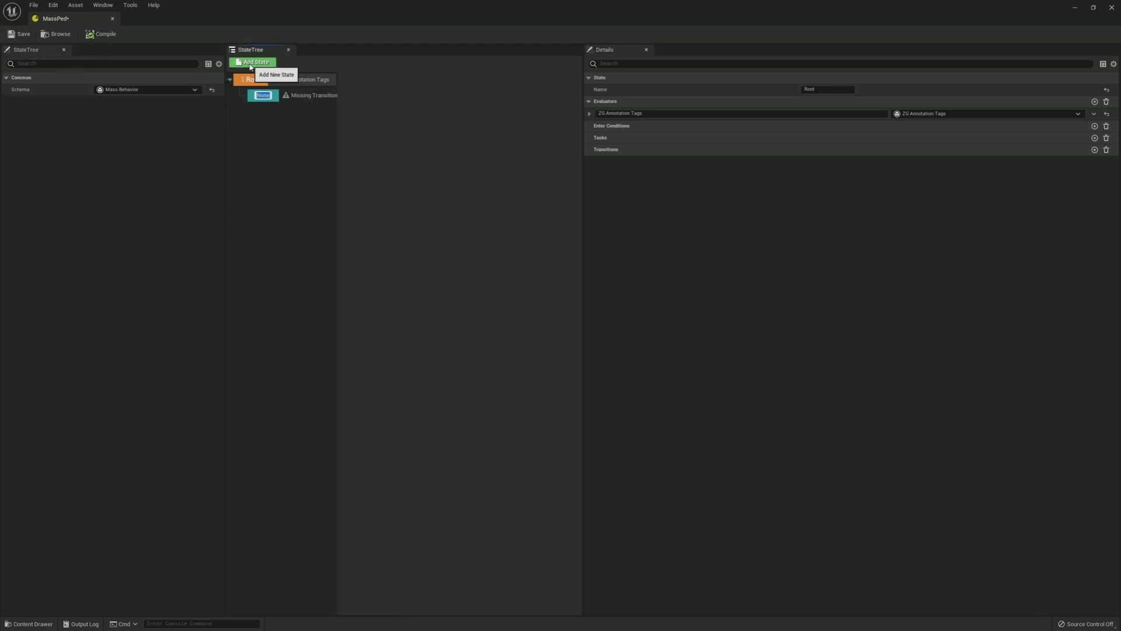
pyautogui.write('Wander')
pyautogui.press('Return')
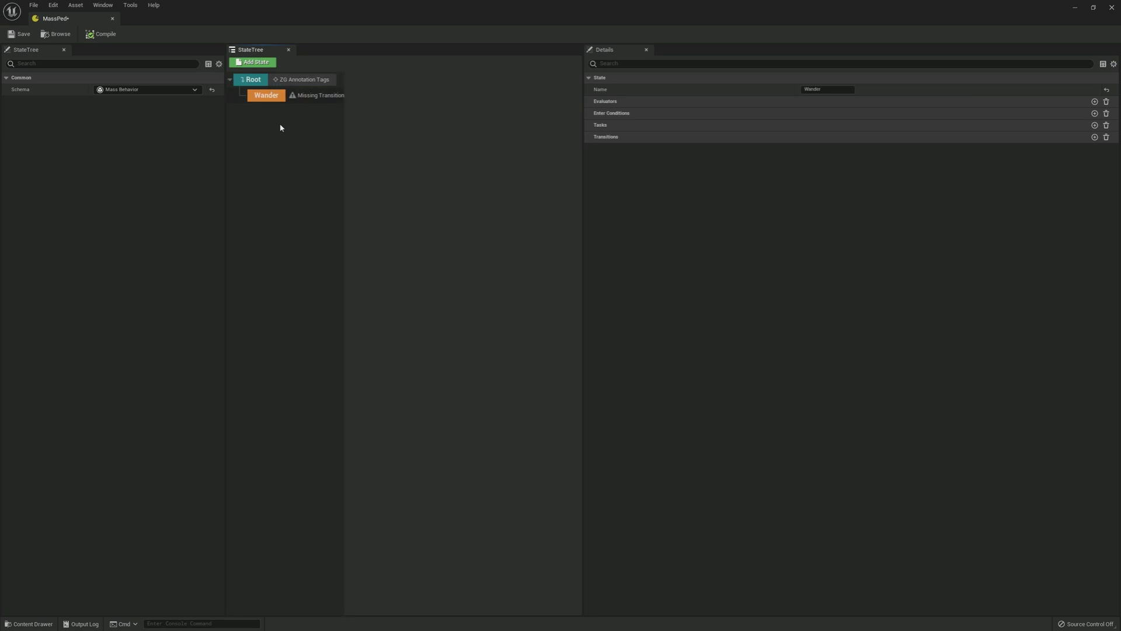
# Add a transition to the Wander state that goes to Root on completion.
pyautogui.click(636, 141)
pyautogui.click(1095, 136)
pyautogui.click(589, 149)
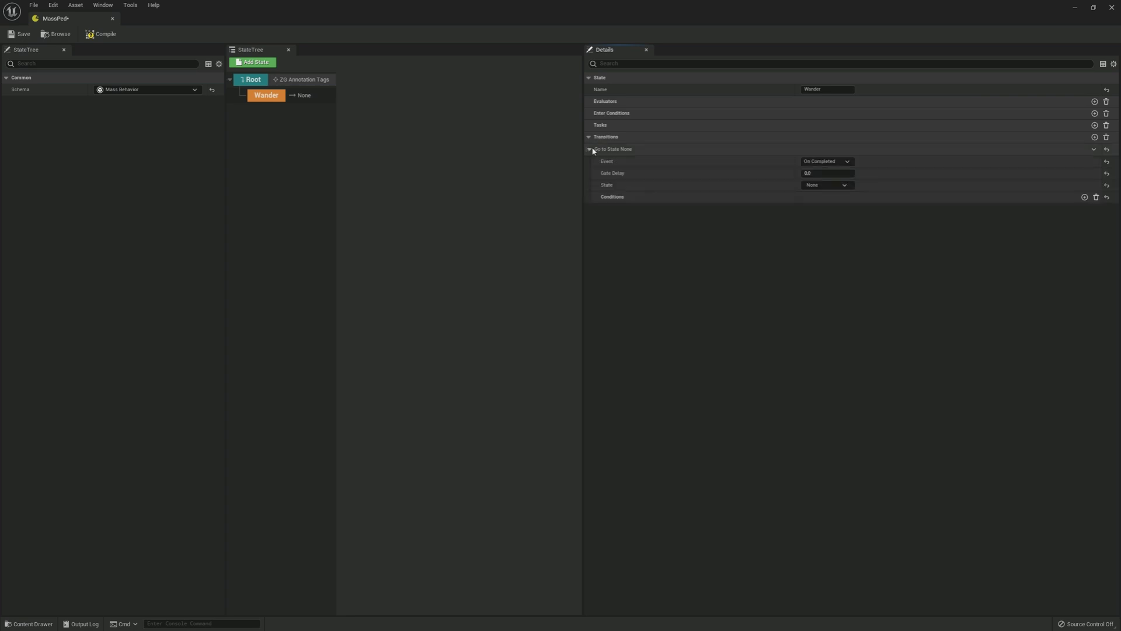
pyautogui.click(834, 185)
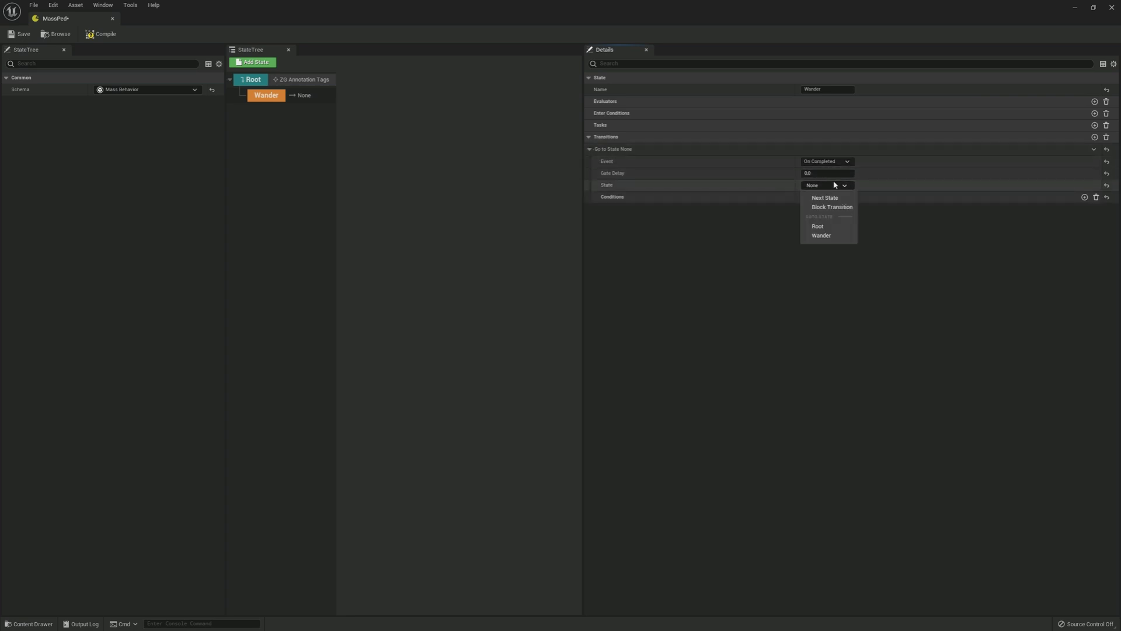
pyautogui.click(837, 227)
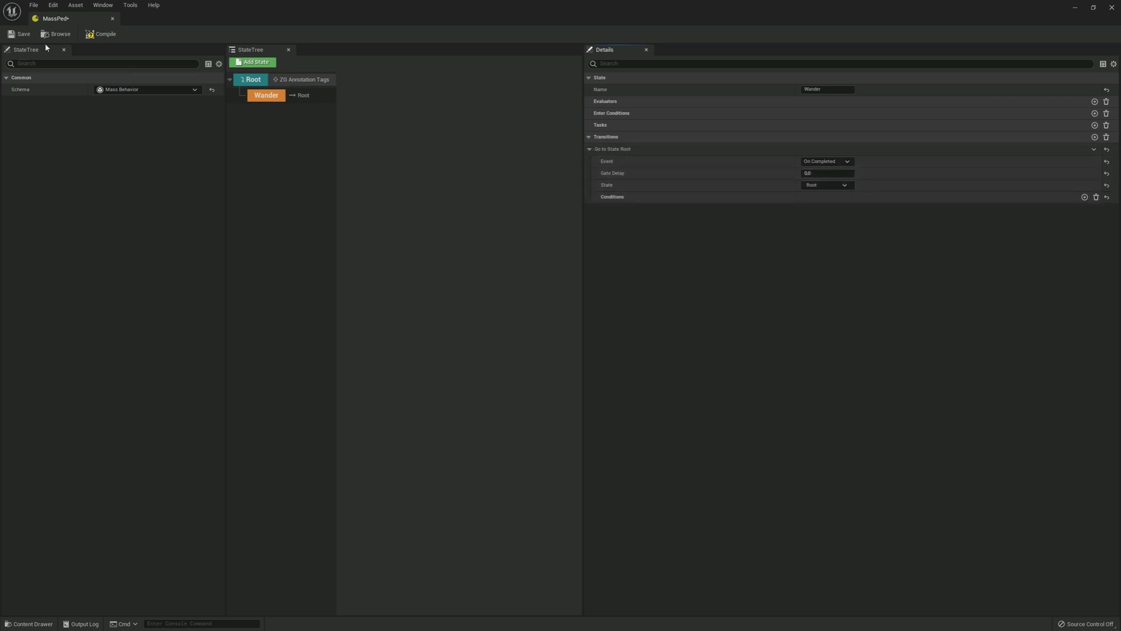
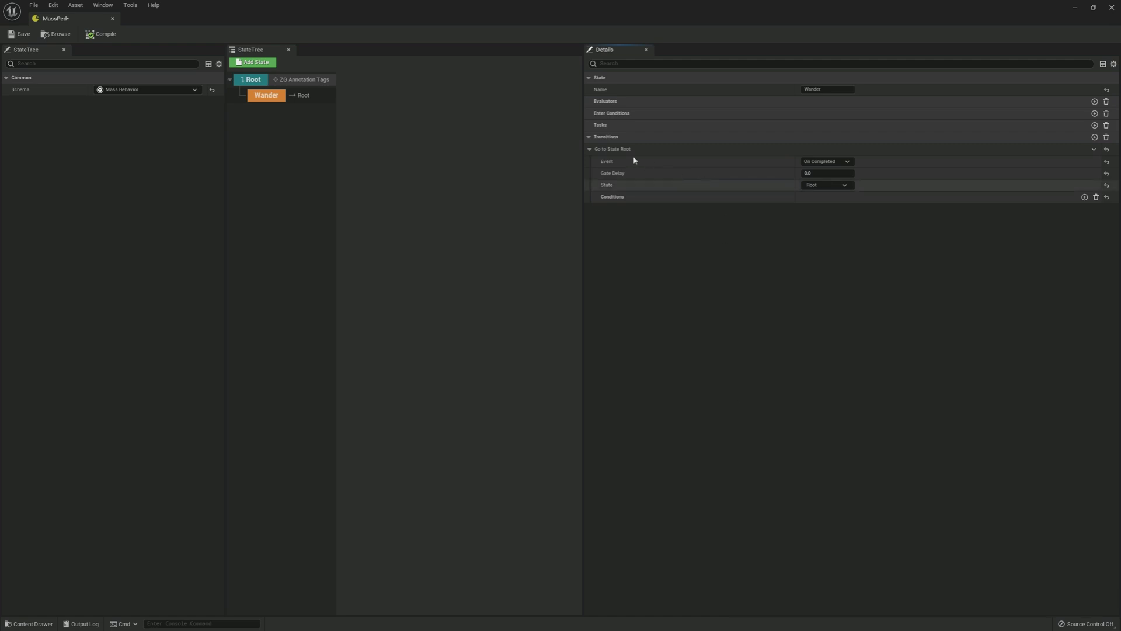
pyautogui.click(588, 136)
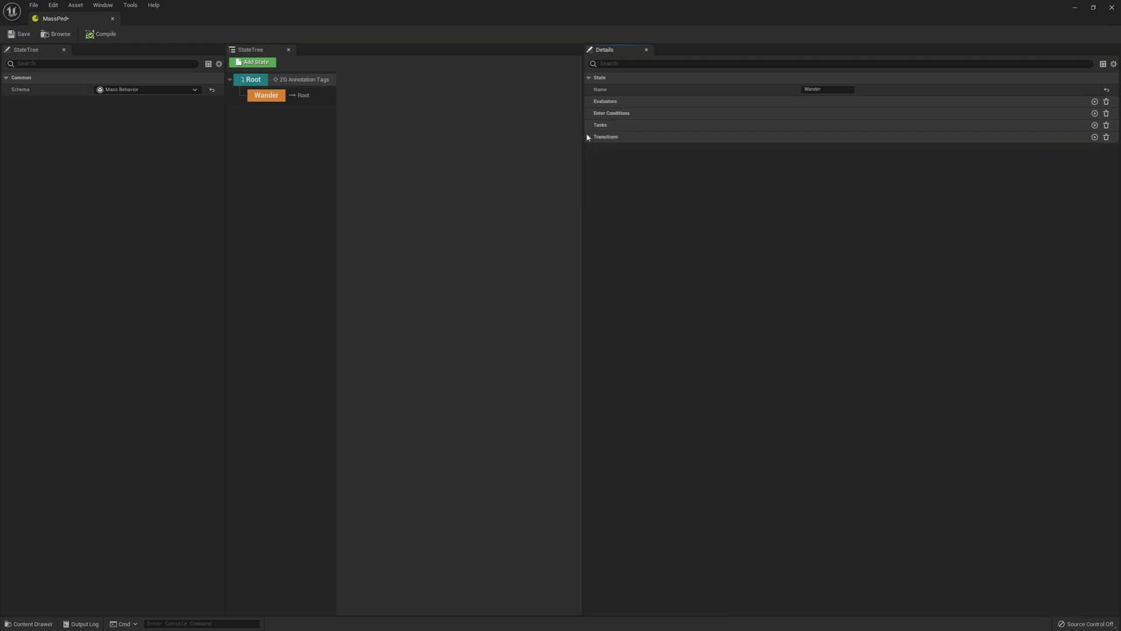
# Add a ZG Find Wander Target task to the Wander state.
pyautogui.click(1095, 125)
pyautogui.click(1078, 138)
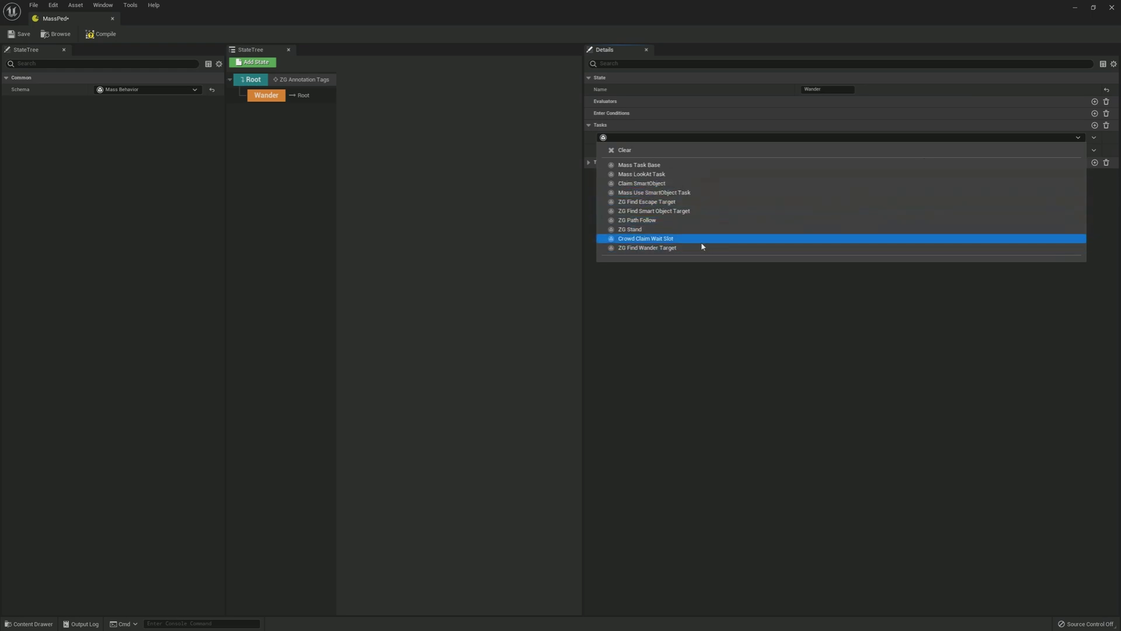
pyautogui.click(672, 247)
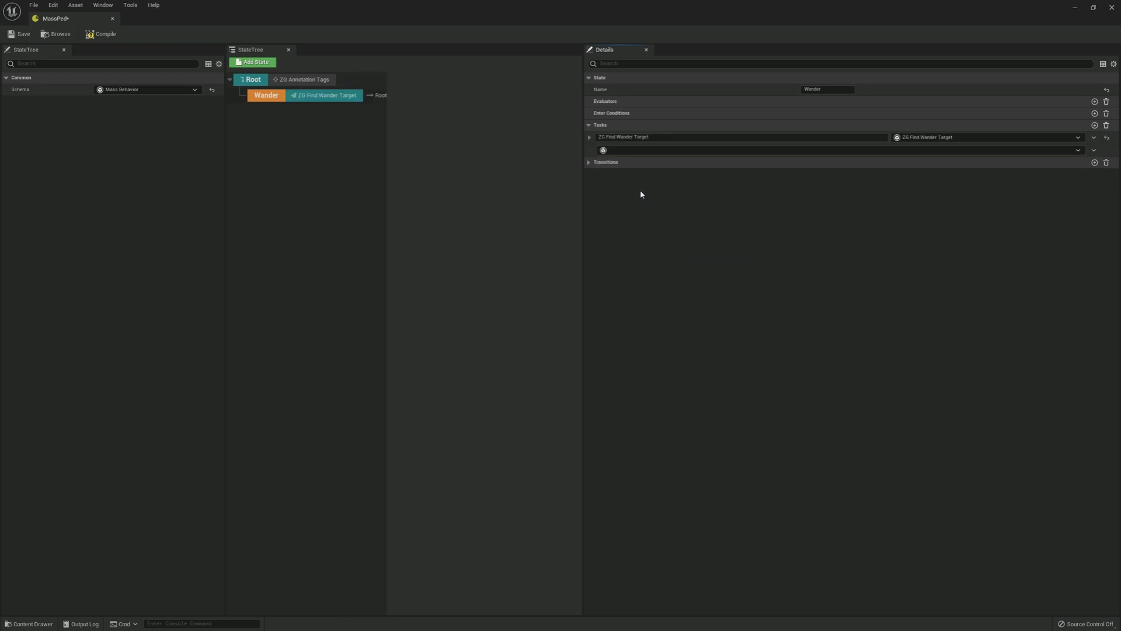
# Add a ZG Path Follow task to the Wander state and expand the settings of both tasks.
pyautogui.click(851, 151)
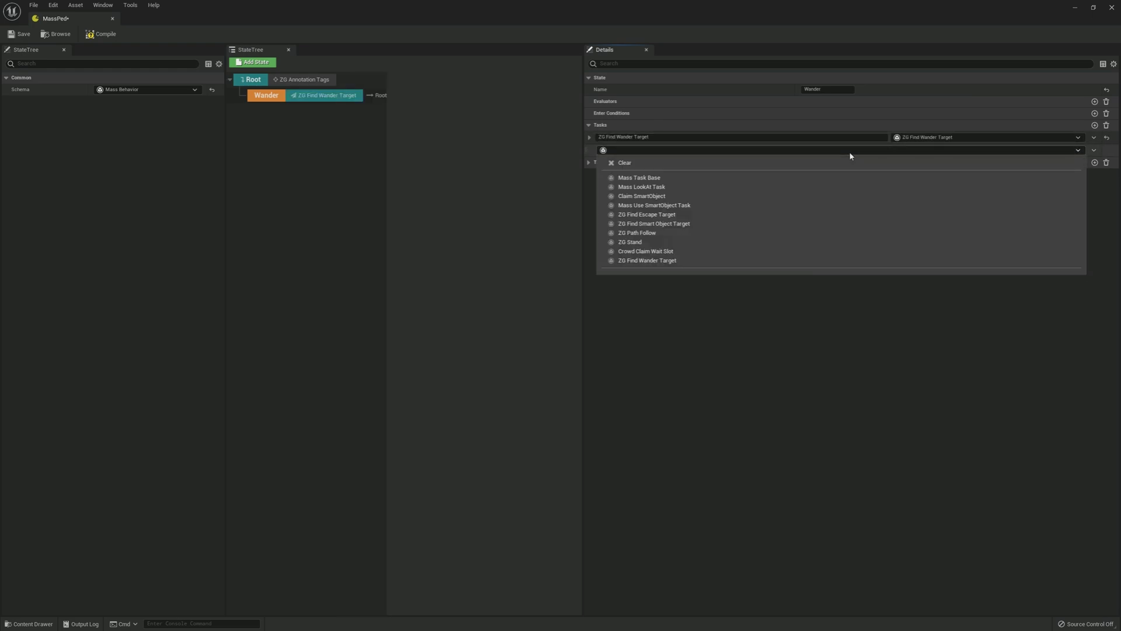
pyautogui.click(638, 233)
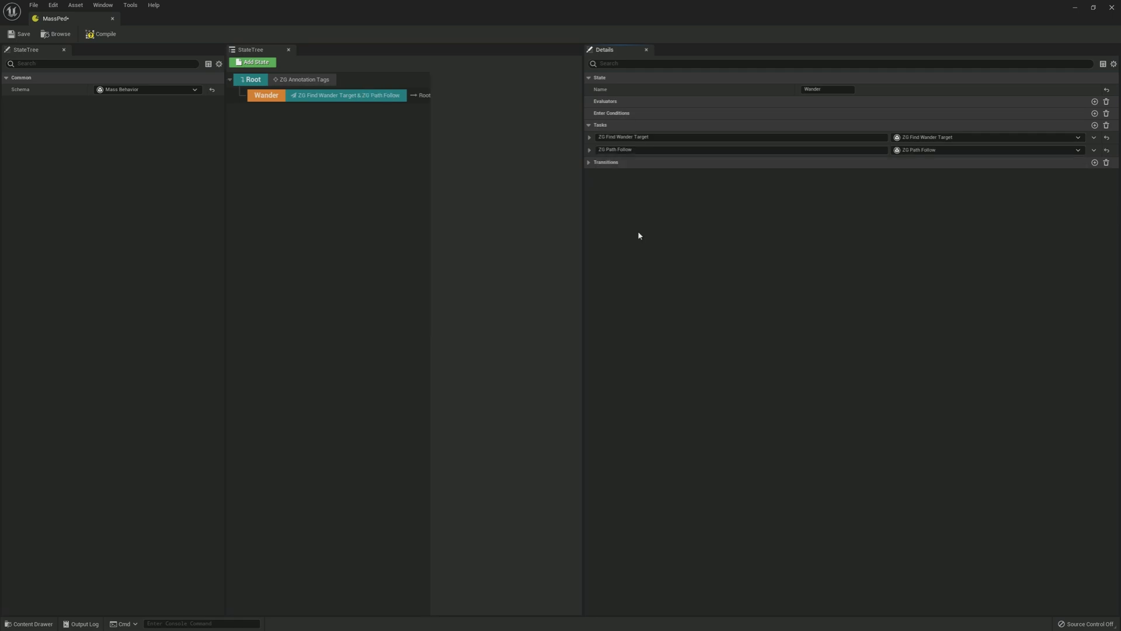
pyautogui.click(590, 151)
pyautogui.click(589, 137)
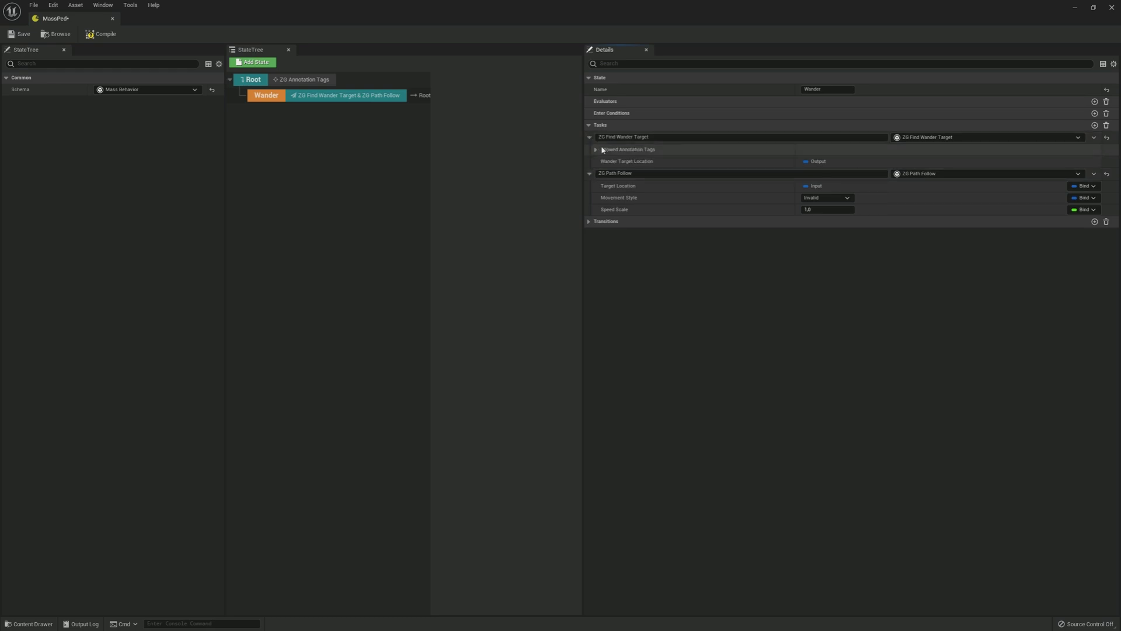
# Set Any Tags to Default in the allowed annotation tags of the ZG Find Wander Target task.
pyautogui.click(596, 150)
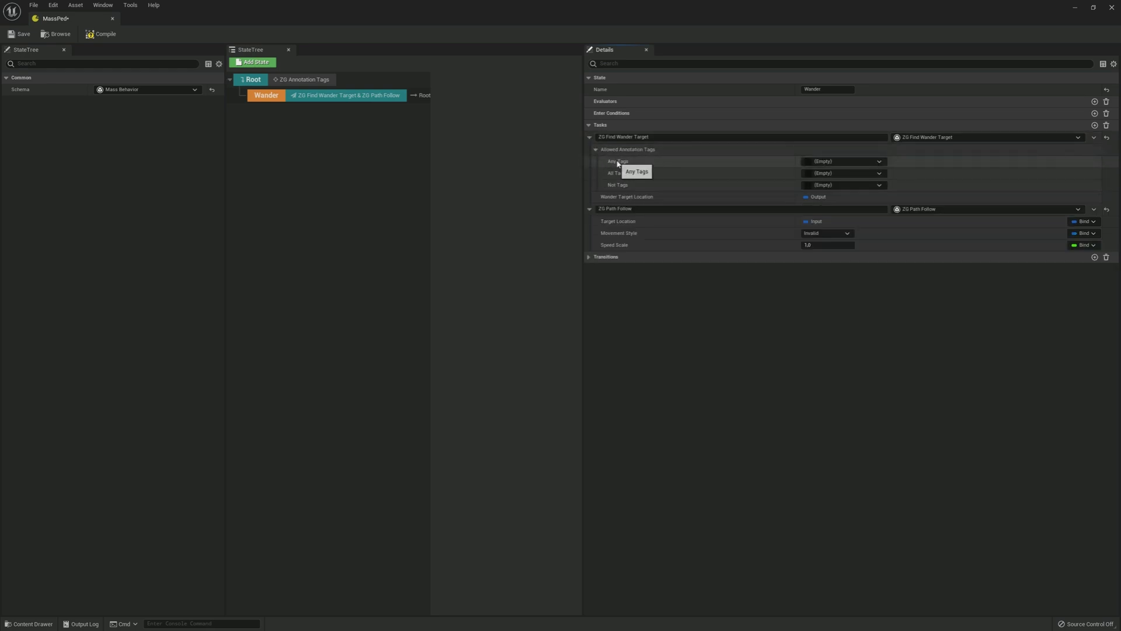
pyautogui.click(810, 163)
pyautogui.click(834, 216)
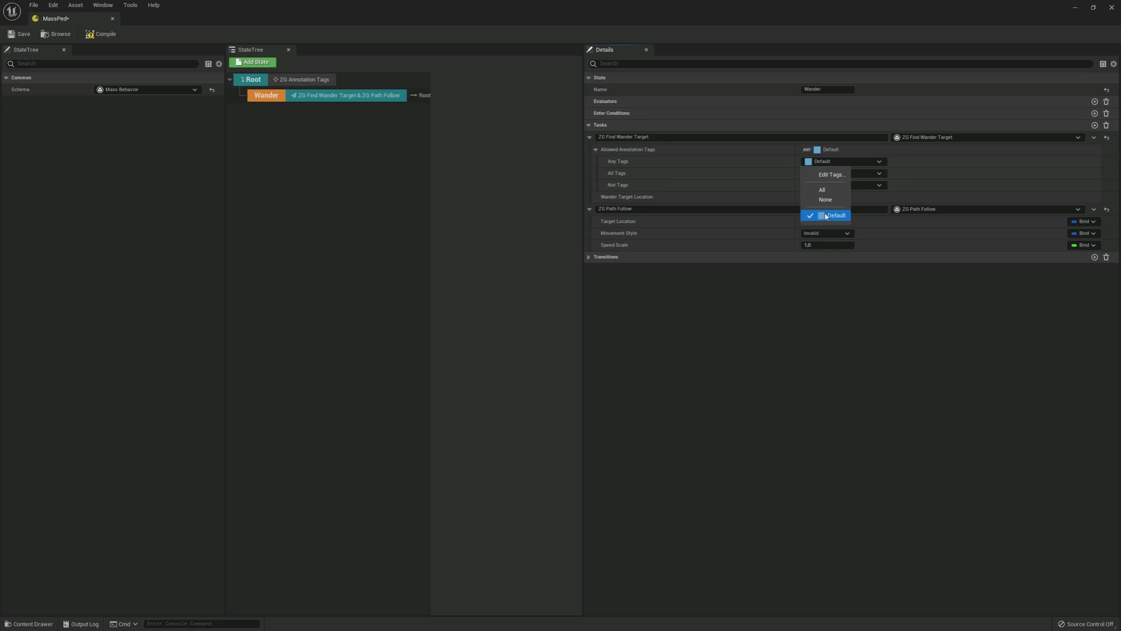
pyautogui.click(620, 224)
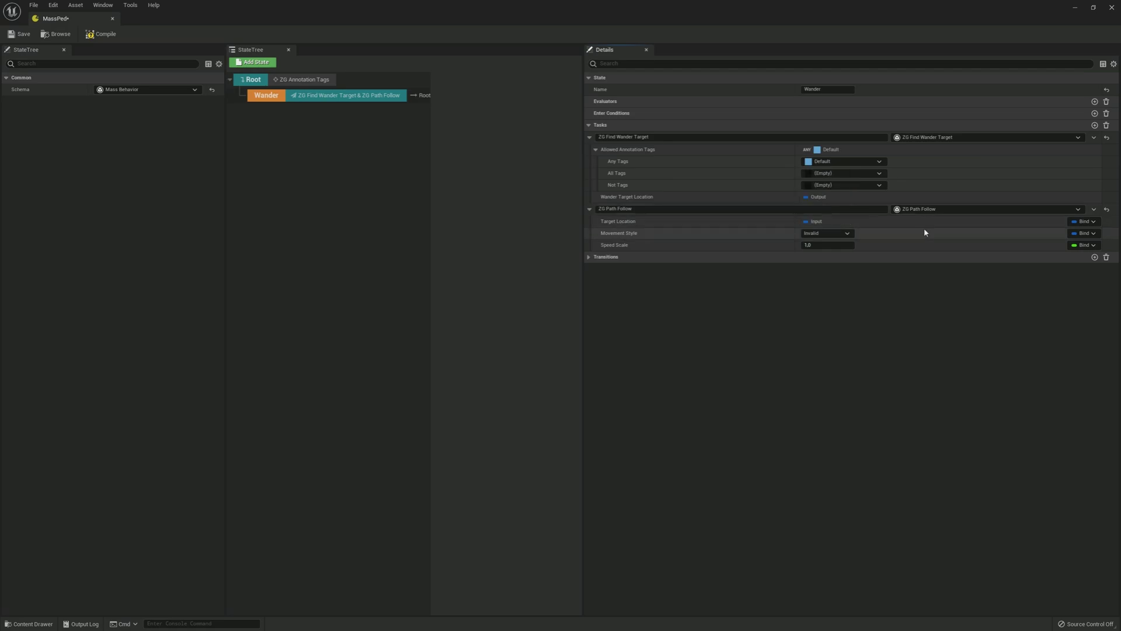
# Set ZG Path Follow's movement style to Default and bind its target location to ZG Find Wander Target's WanderTargetLocation.
pyautogui.click(826, 233)
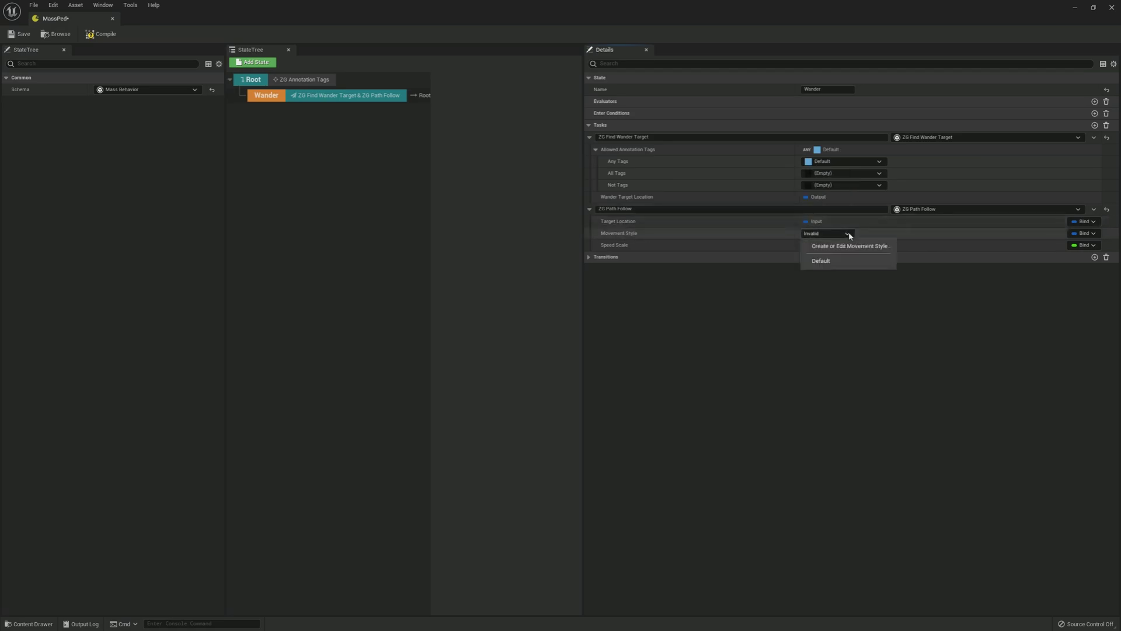
pyautogui.click(841, 261)
pyautogui.click(1085, 221)
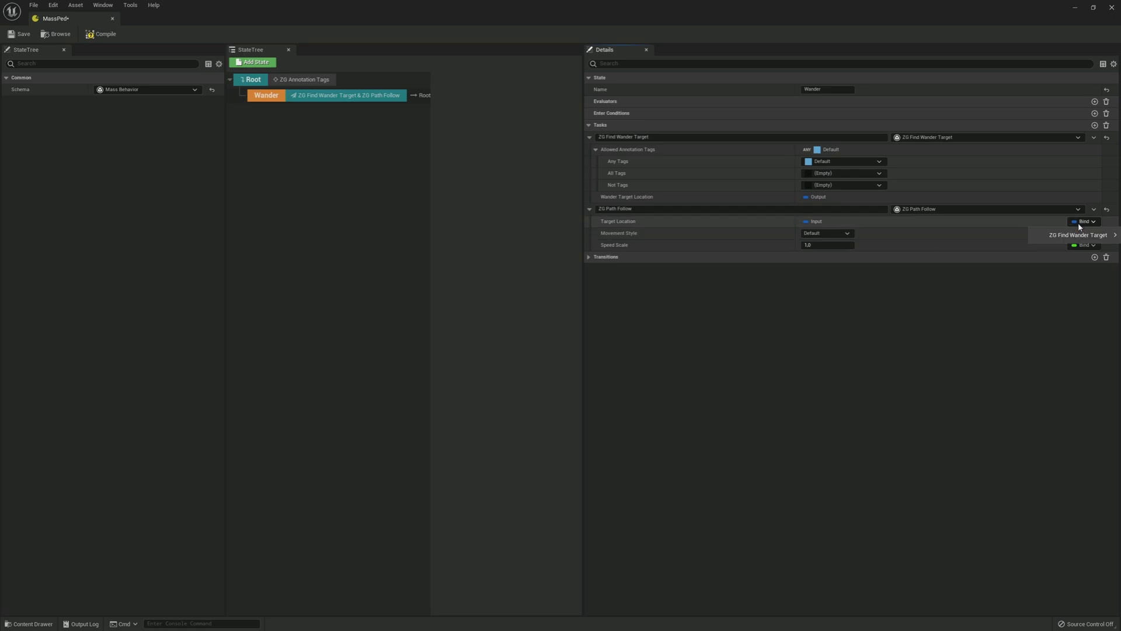
pyautogui.moveTo(1079, 235)
pyautogui.click(1002, 249)
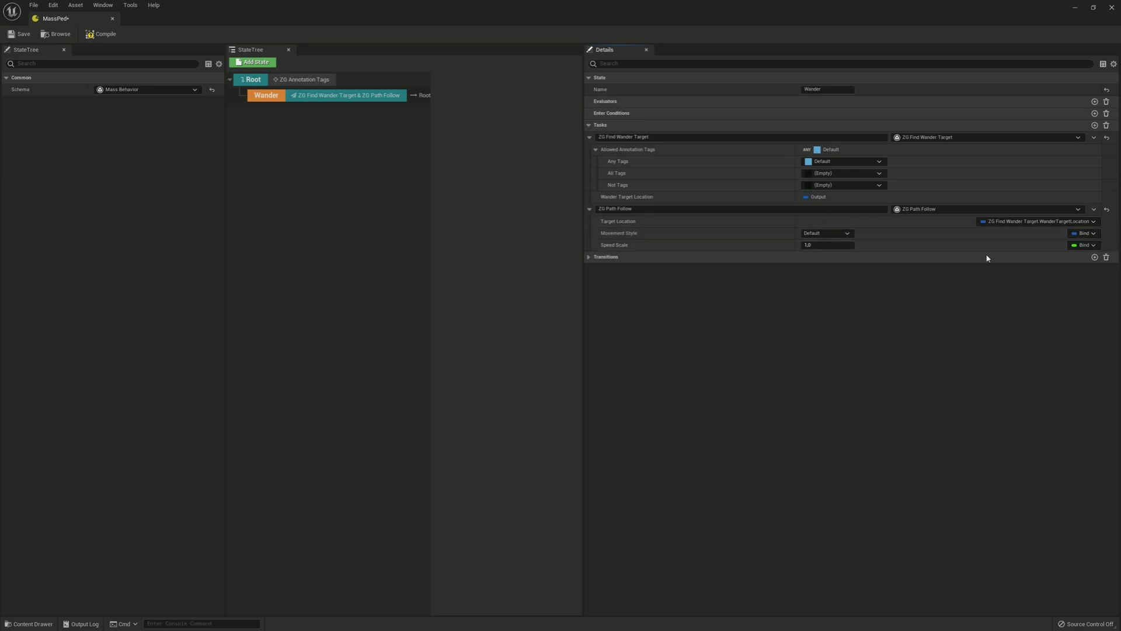
# Compile and save the MassPed state tree and close its editor.
pyautogui.click(88, 36)
pyautogui.click(14, 36)
pyautogui.click(113, 19)
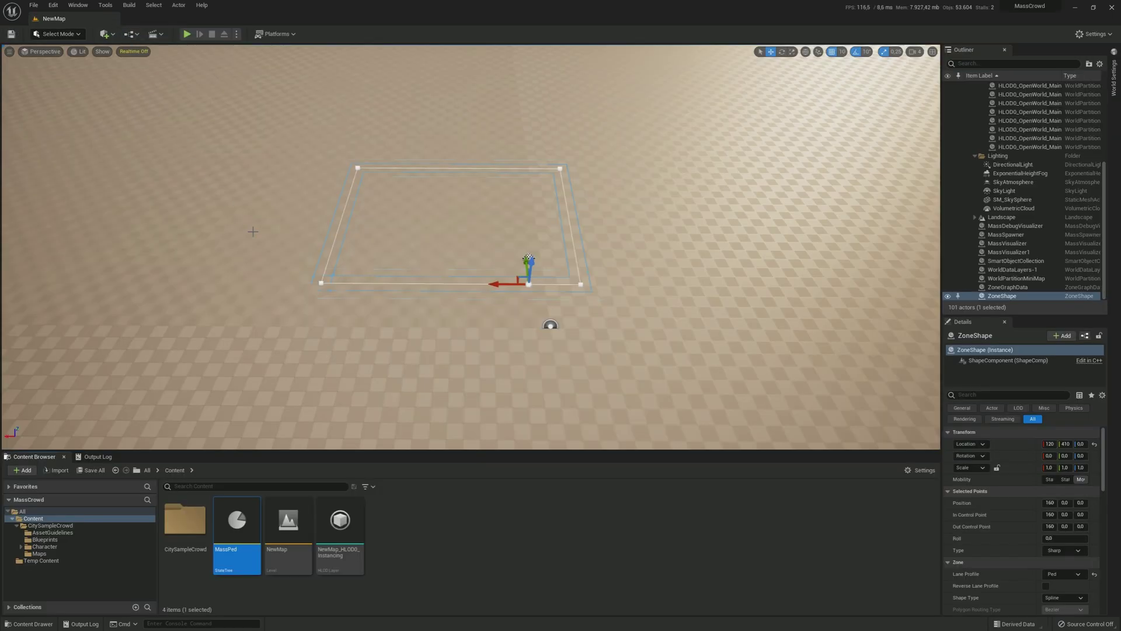
# Create a data asset of class MassEntityConfigAsset in the Content folder.
pyautogui.click(427, 520)
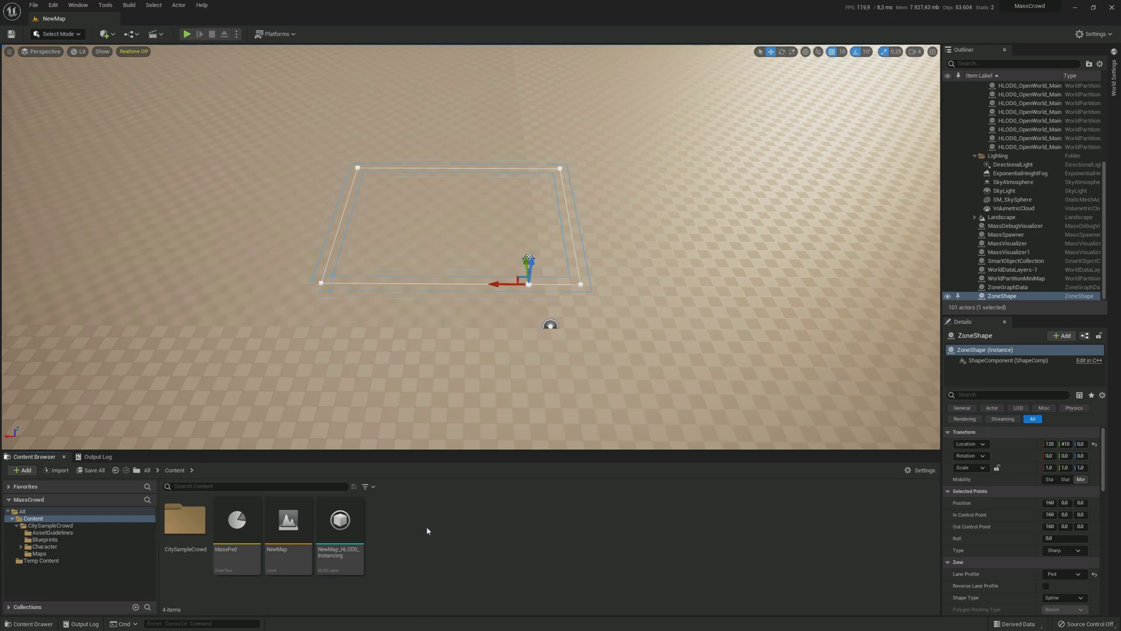
pyautogui.rightClick(428, 530)
pyautogui.moveTo(478, 473)
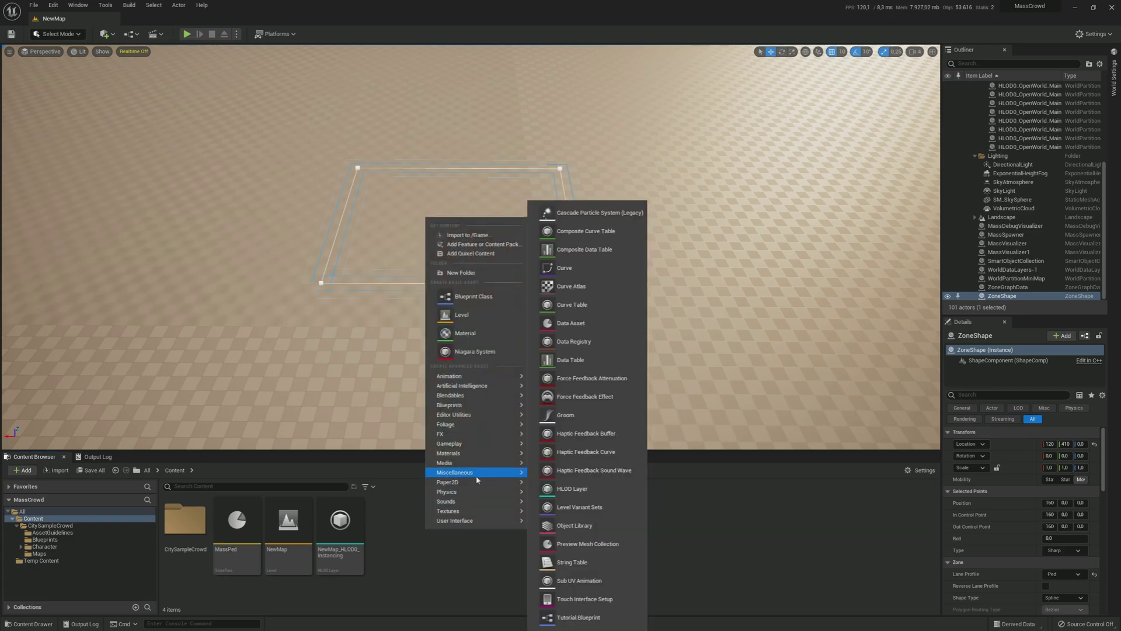
pyautogui.click(593, 327)
pyautogui.write('mass')
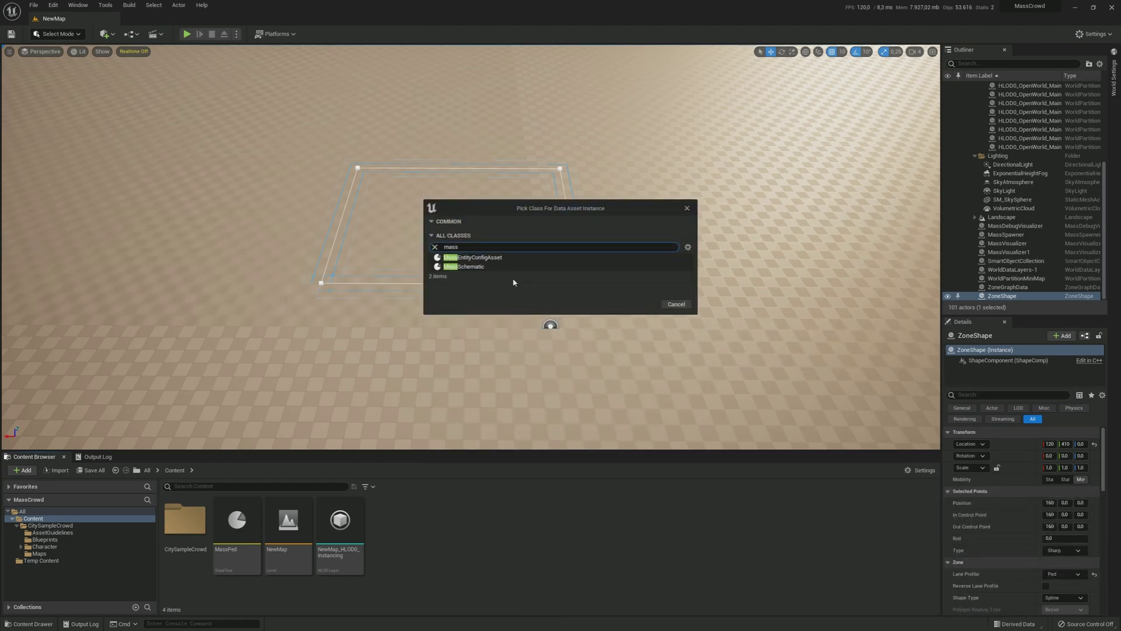
pyautogui.click(480, 258)
pyautogui.click(642, 304)
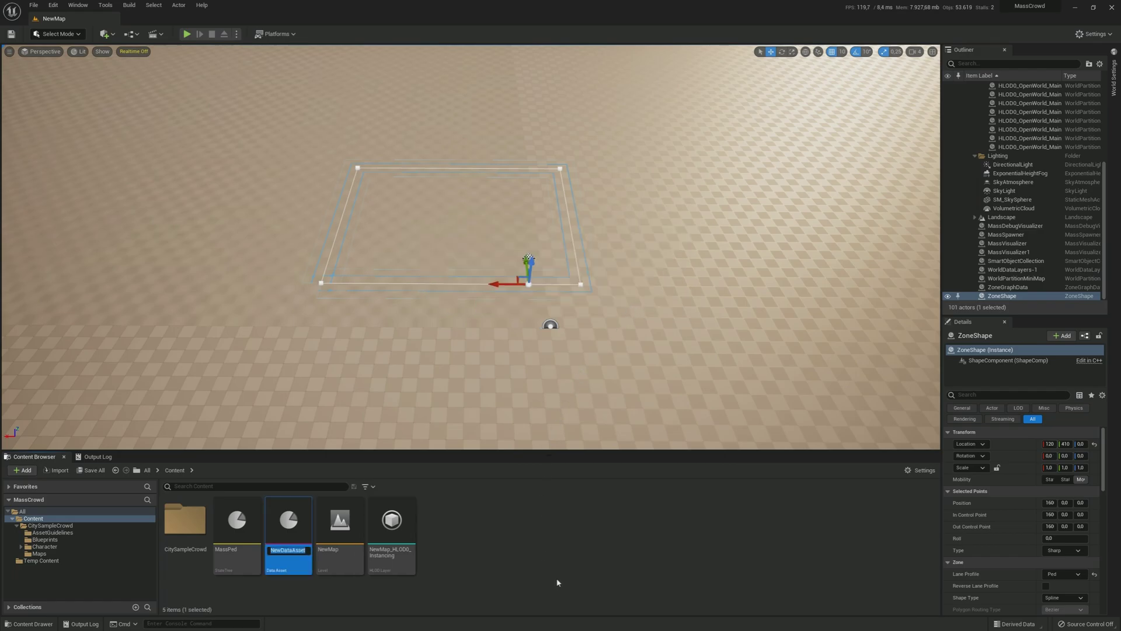
# Name the new data asset MassAgent.
pyautogui.write('MAs')
pyautogui.press('BackSpace')
pyautogui.press('BackSpace')
pyautogui.write('ass')
pyautogui.write('A')
pyautogui.write('ngen')
pyautogui.press('BackSpace')
pyautogui.press('Return')
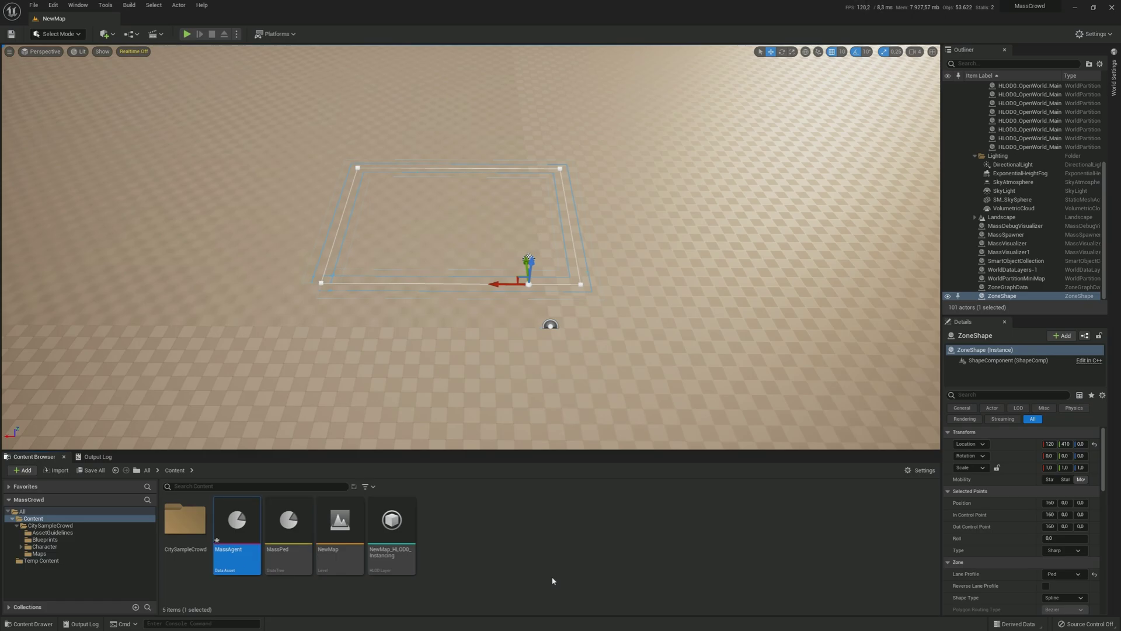
# Open the MassAgent asset and add eleven empty elements to the Traits array of its config.
pyautogui.press('Return')
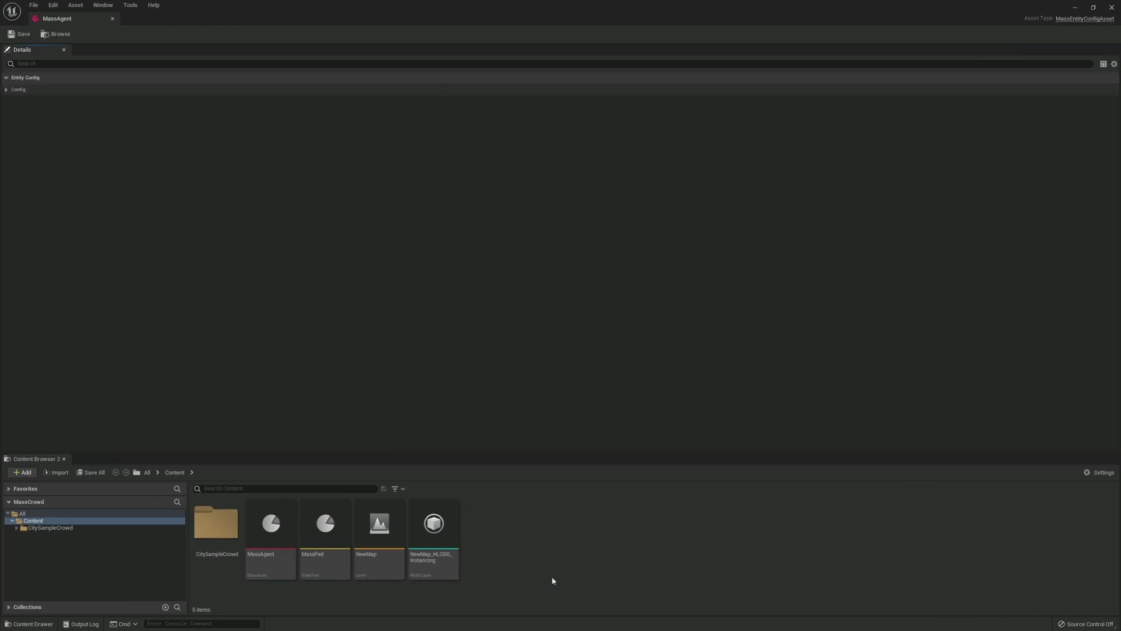
pyautogui.click(7, 90)
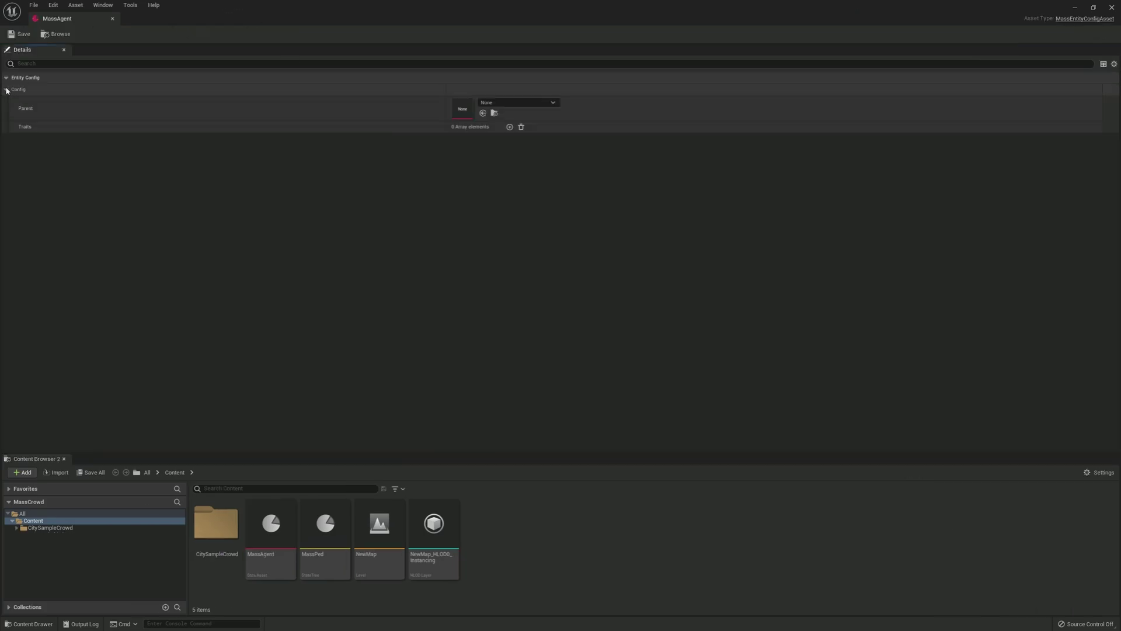
pyautogui.click(510, 127)
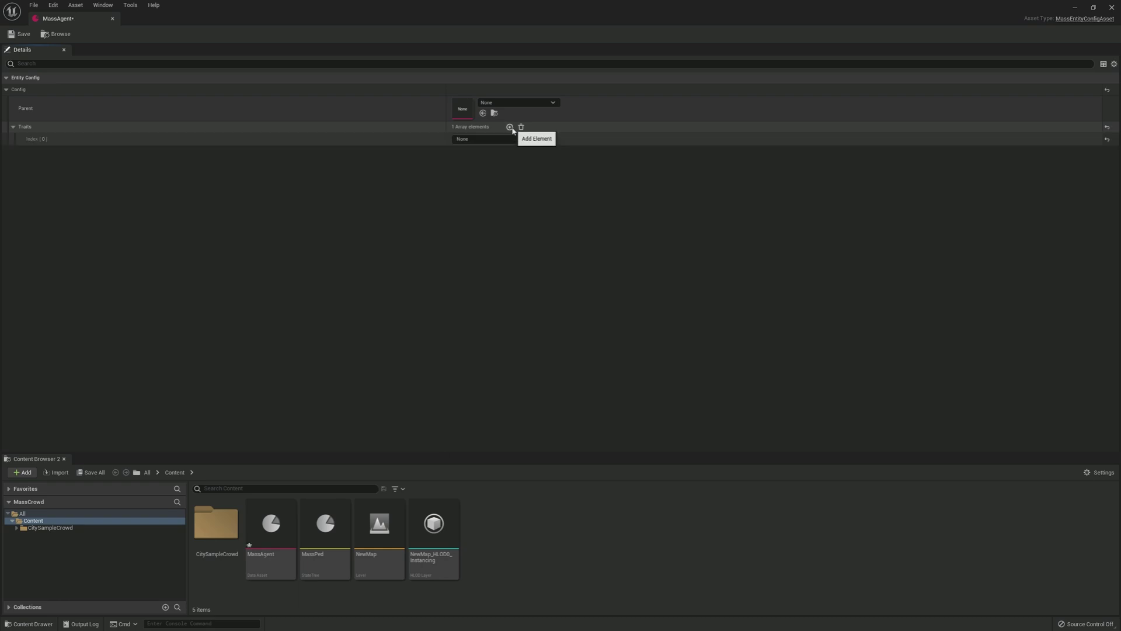
pyautogui.click(512, 128)
pyautogui.click(512, 128)
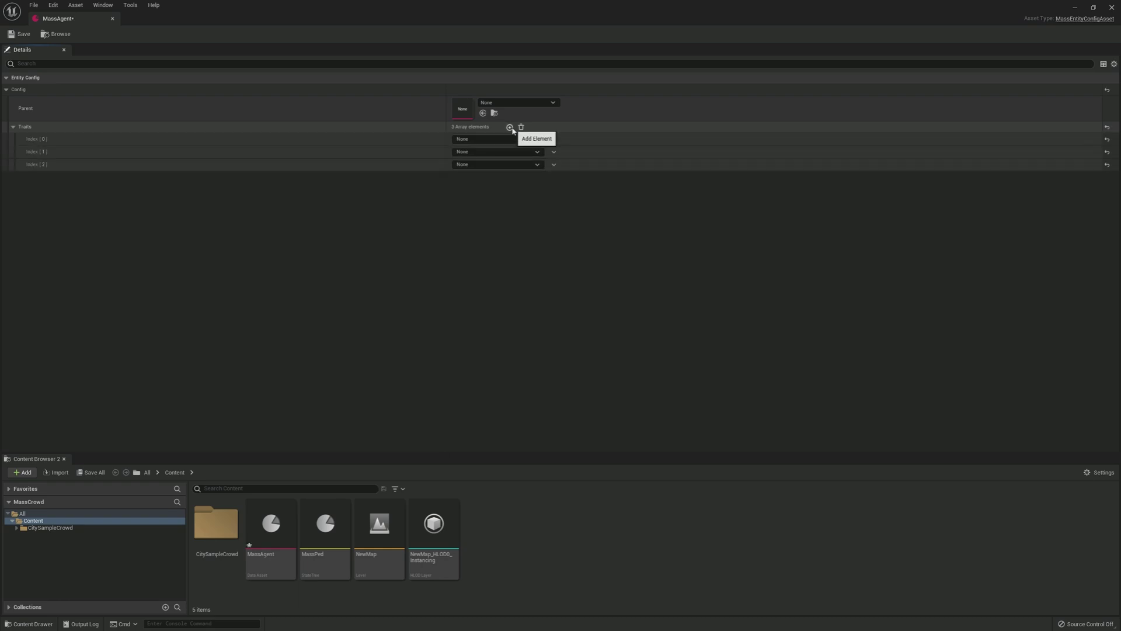
pyautogui.click(512, 128)
pyautogui.click(513, 128)
pyautogui.click(512, 129)
pyautogui.click(512, 128)
pyautogui.click(512, 129)
pyautogui.click(510, 128)
pyautogui.click(510, 127)
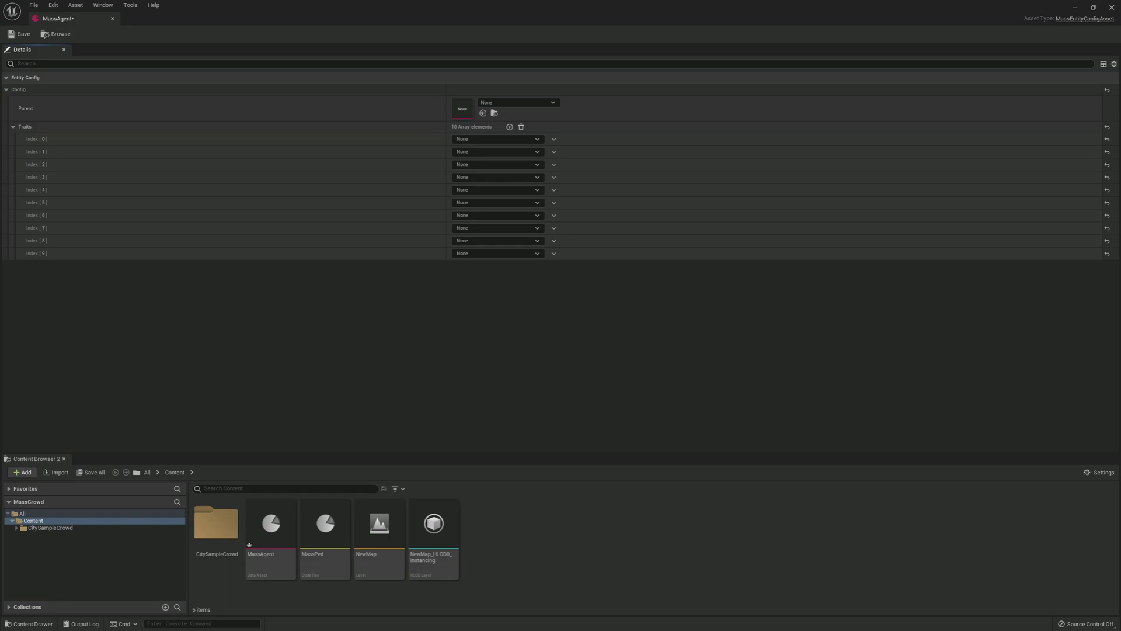
pyautogui.click(509, 126)
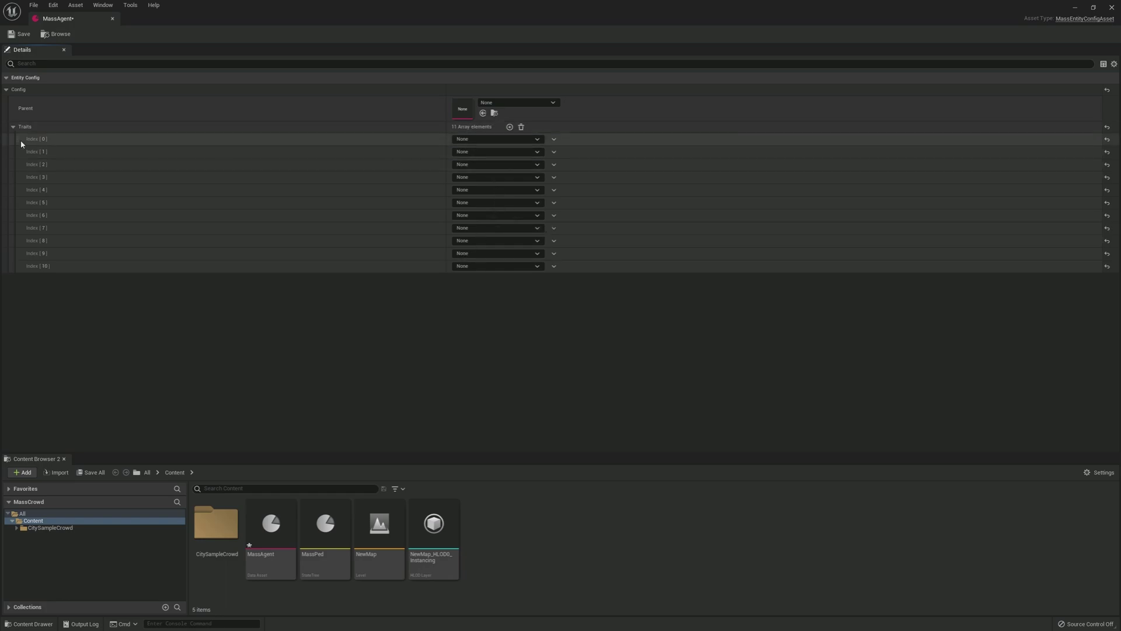
# Set the trait at Index 0 to Assorted Fragments.
pyautogui.click(513, 141)
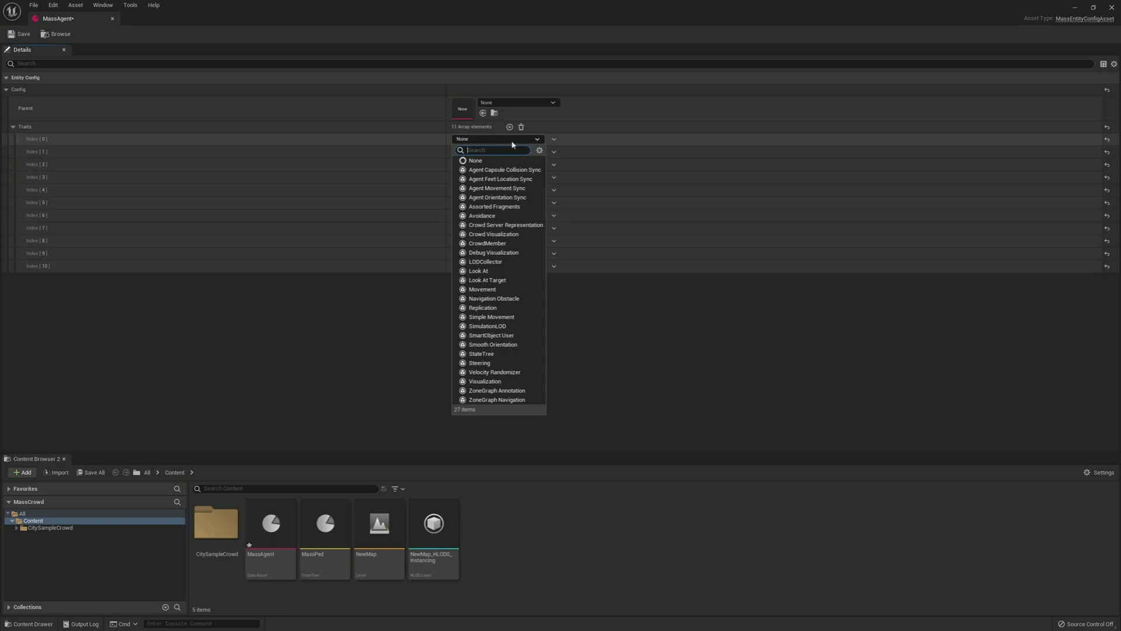
pyautogui.write('ass')
pyautogui.click(497, 207)
# Add one fragment to the Assorted Fragments trait, set it to Mass Actor Fragment, and collapse the trait.
pyautogui.click(21, 140)
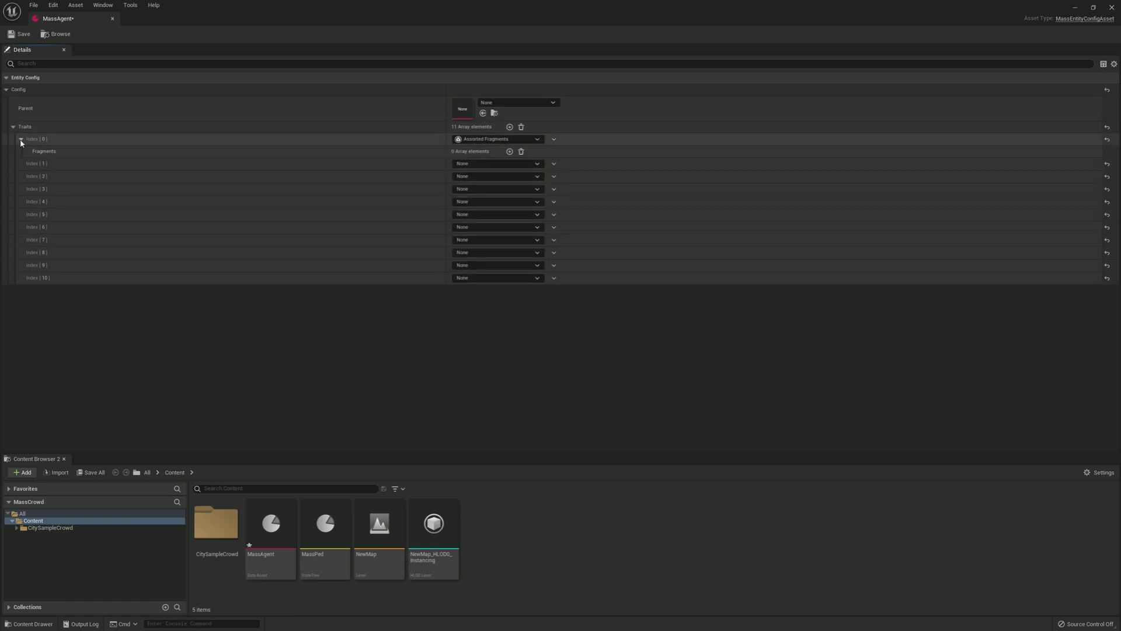
pyautogui.click(509, 151)
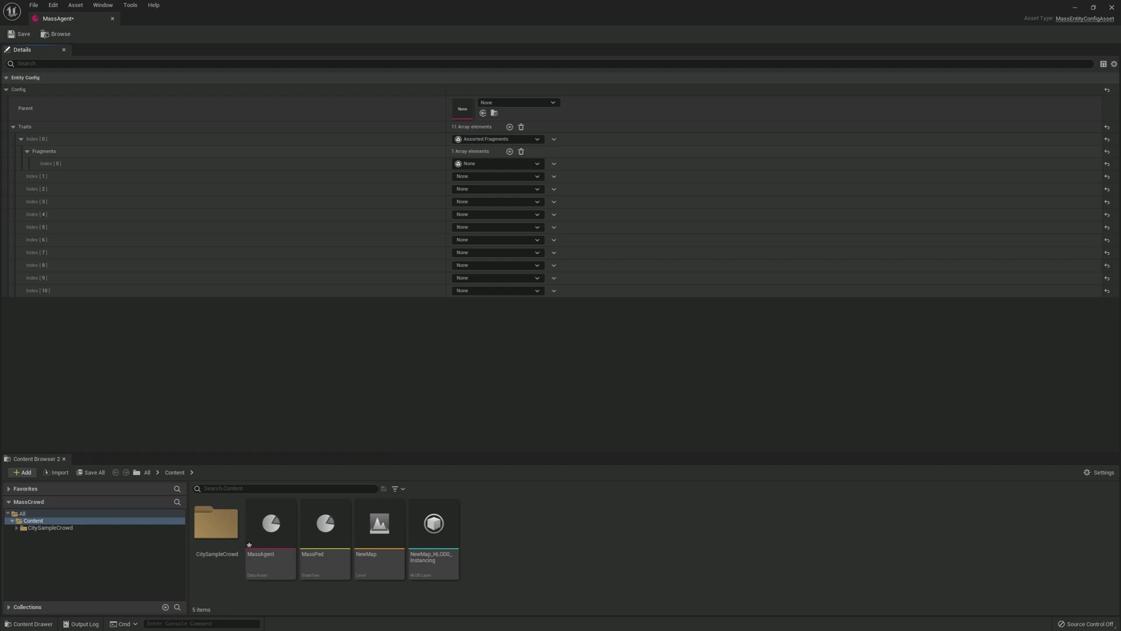
pyautogui.click(518, 164)
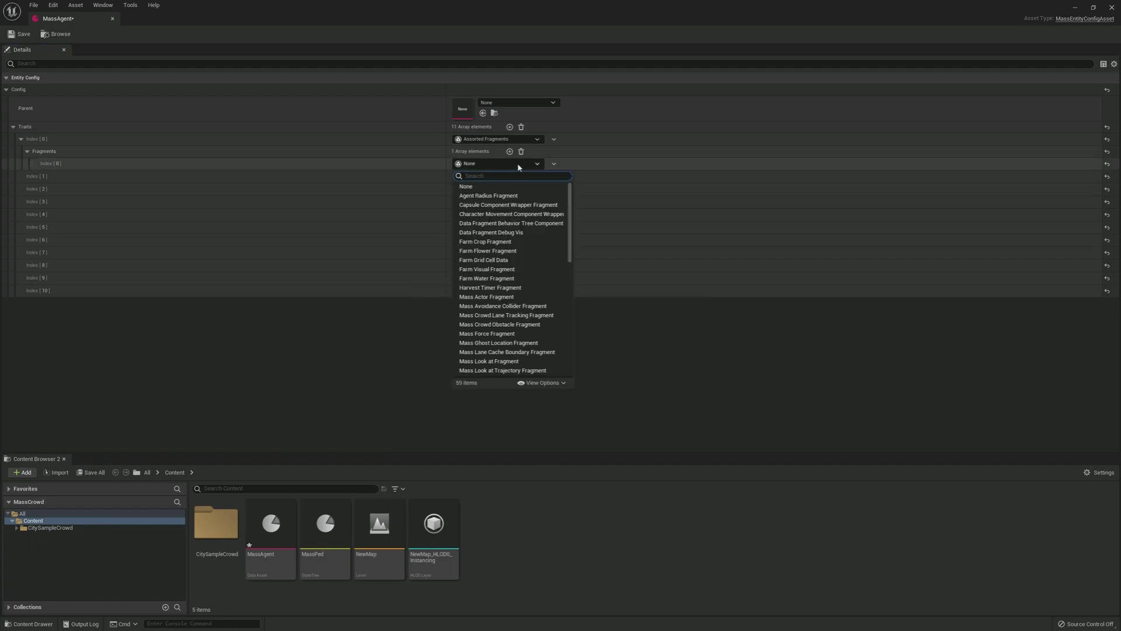
pyautogui.write('mass')
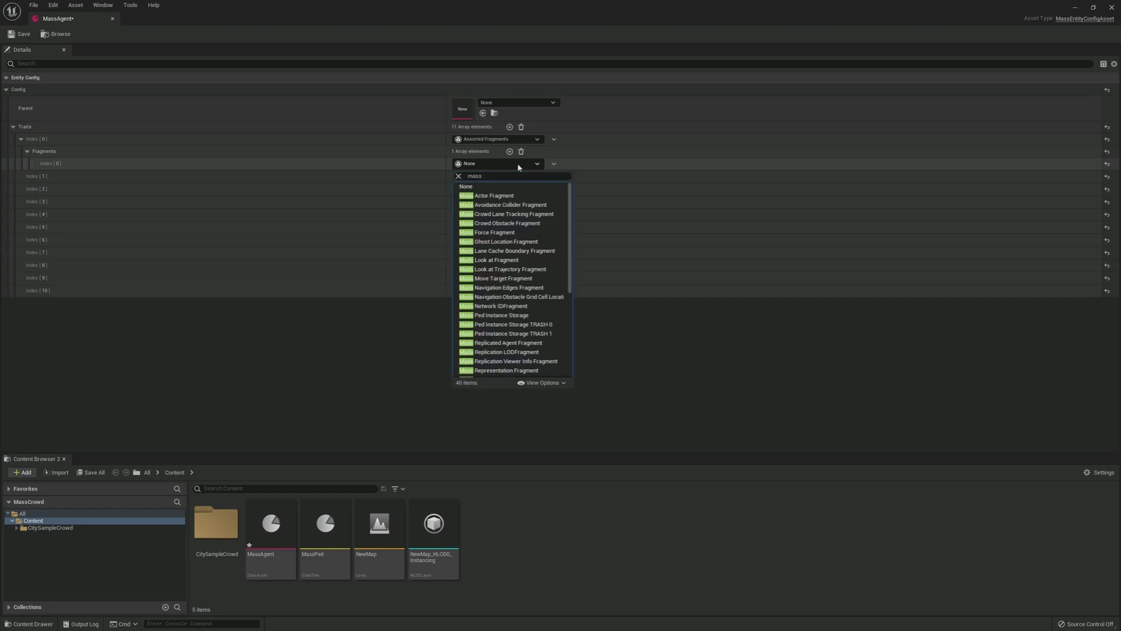
pyautogui.press('Down')
pyautogui.press('Down')
pyautogui.press('Return')
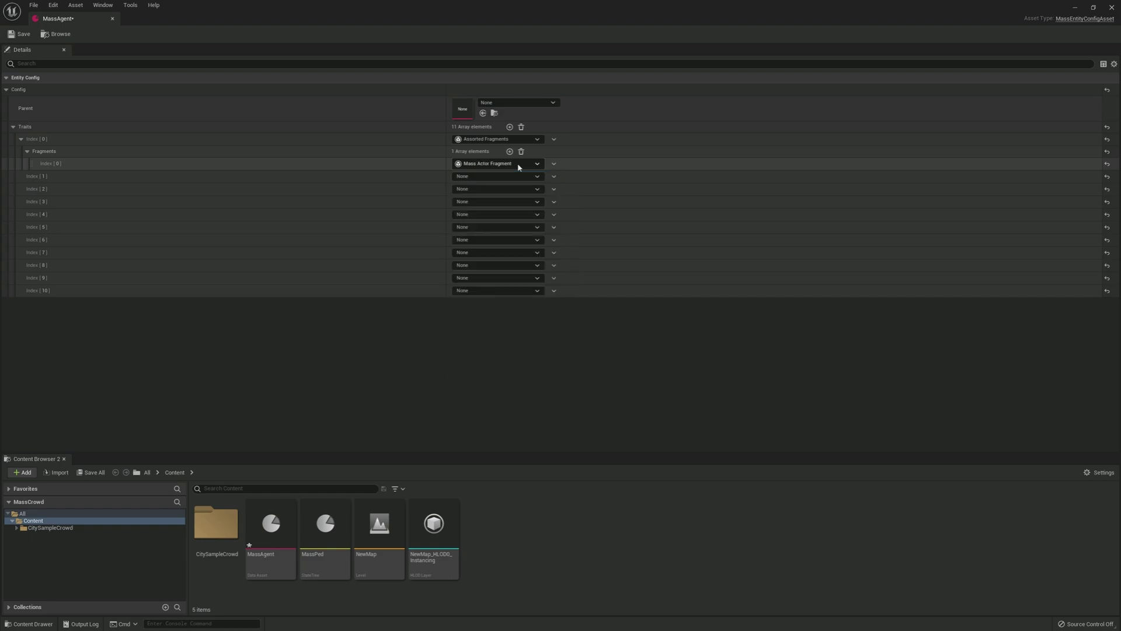
pyautogui.click(21, 140)
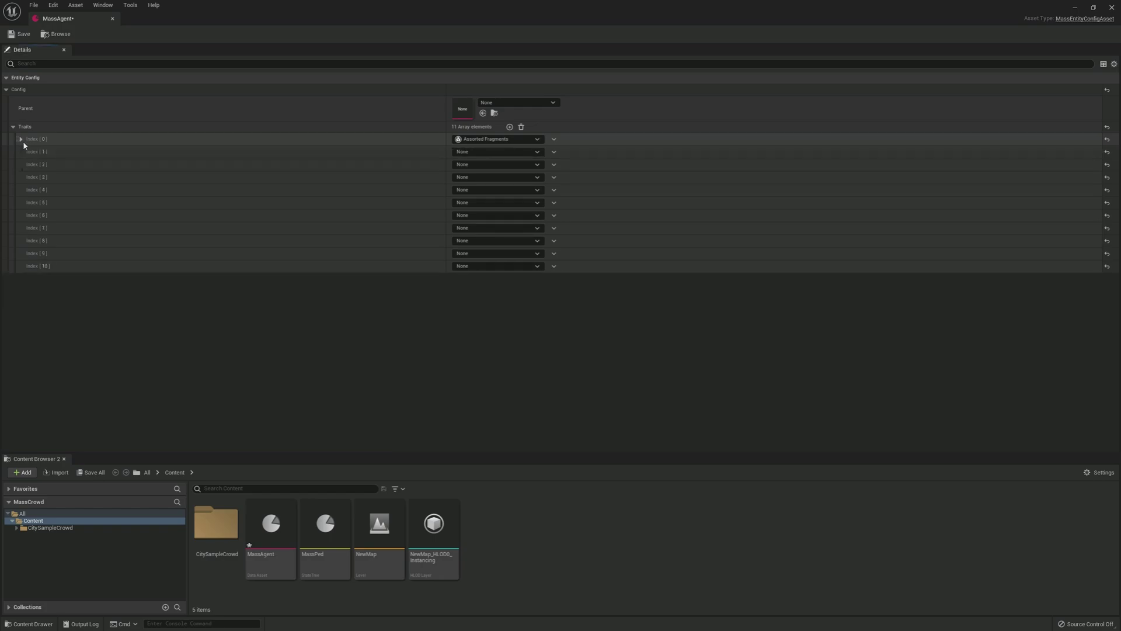
# Set the trait at Index 1 to Crowd Visualization and collapse the Assorted Fragments trait above it.
pyautogui.click(535, 155)
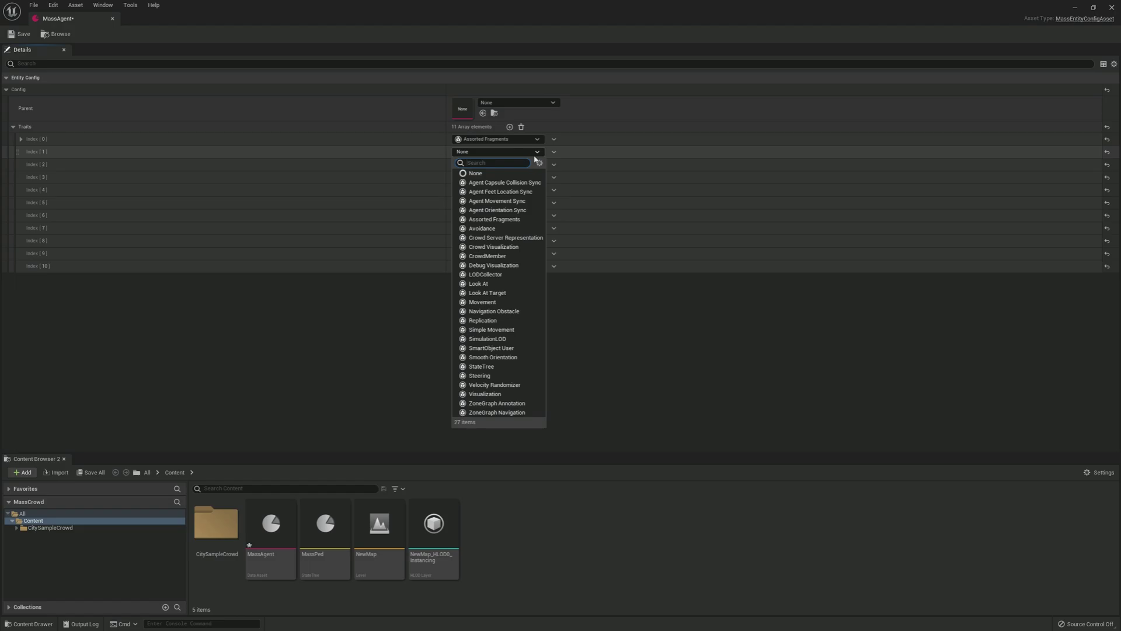
pyautogui.write('cro')
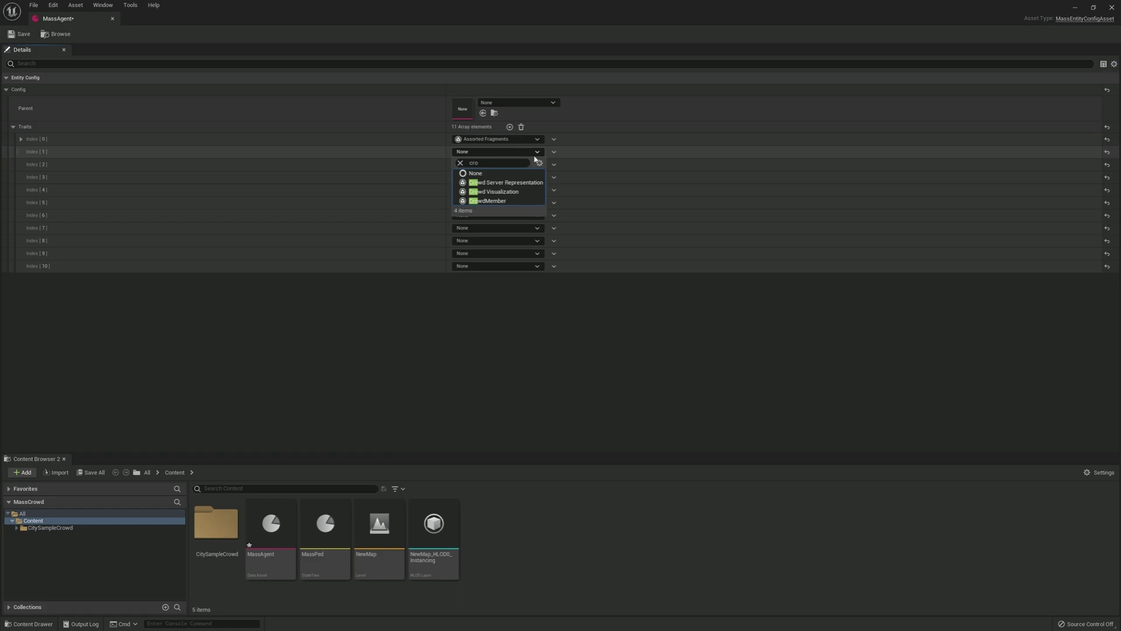
pyautogui.press('Down')
pyautogui.press('Down')
pyautogui.press('Down')
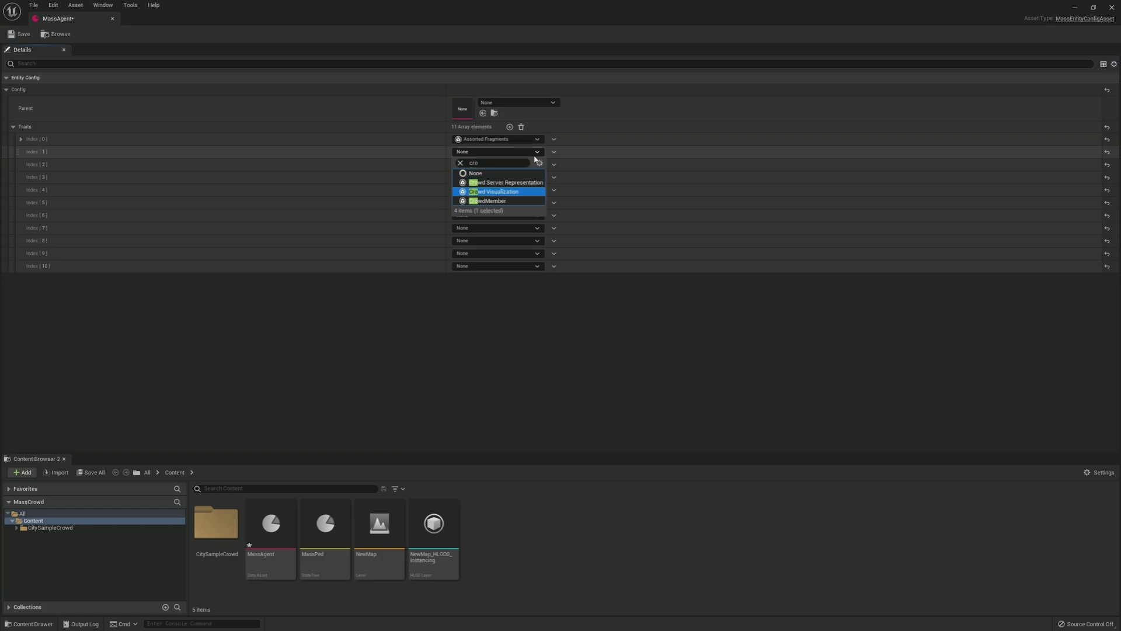
pyautogui.press('Return')
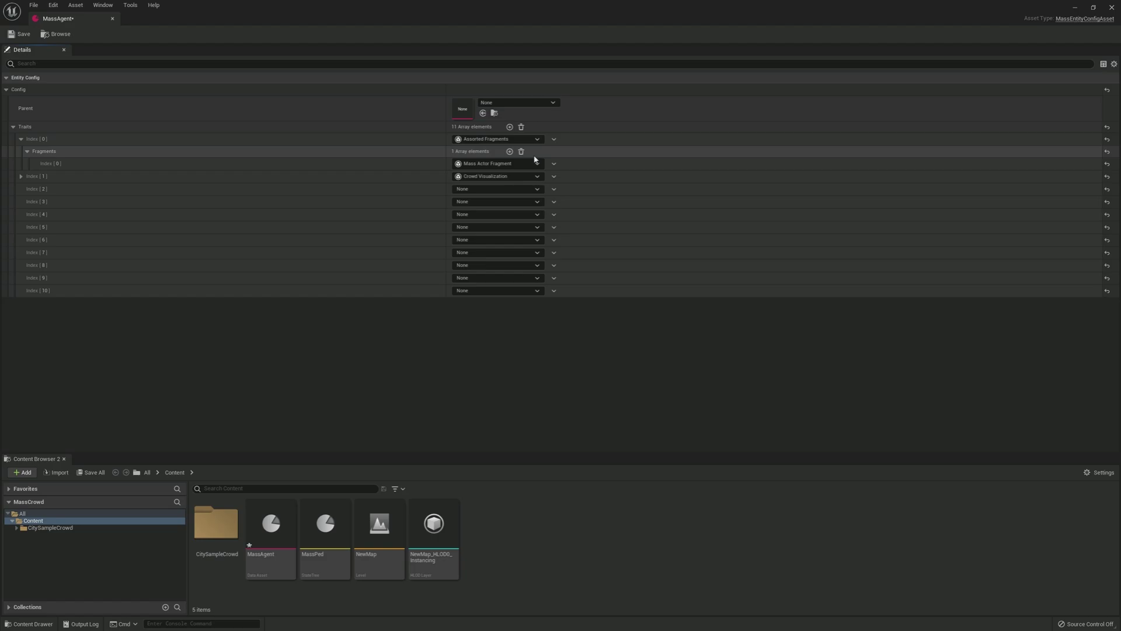
pyautogui.click(22, 139)
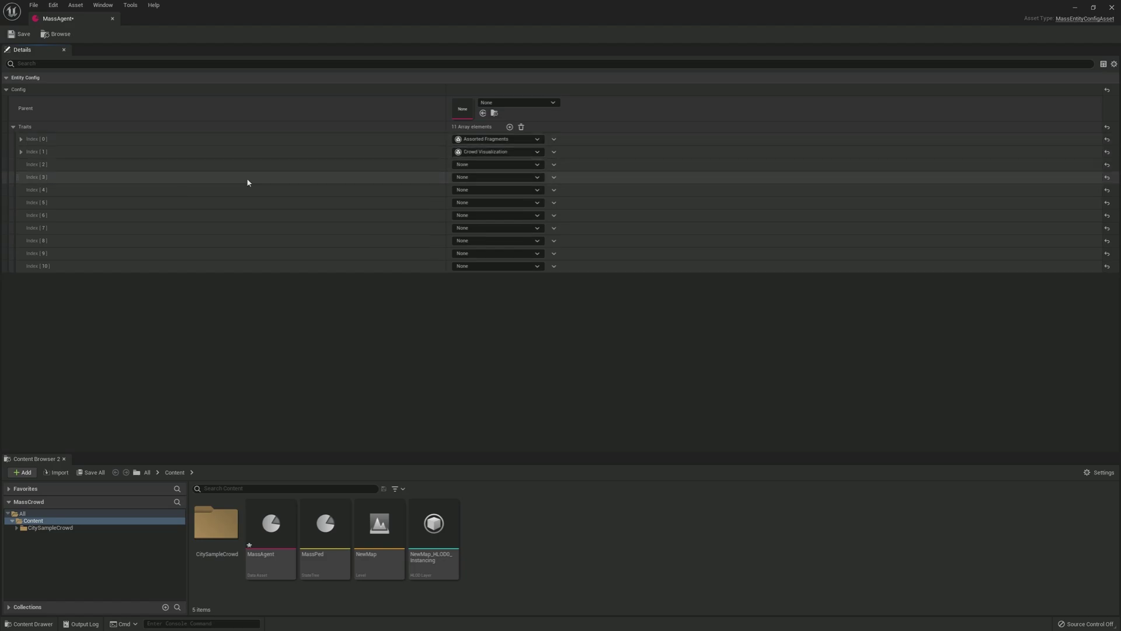
# Set the trait at Index 2 to CrowdMember and collapse the Assorted Fragments trait.
pyautogui.click(471, 166)
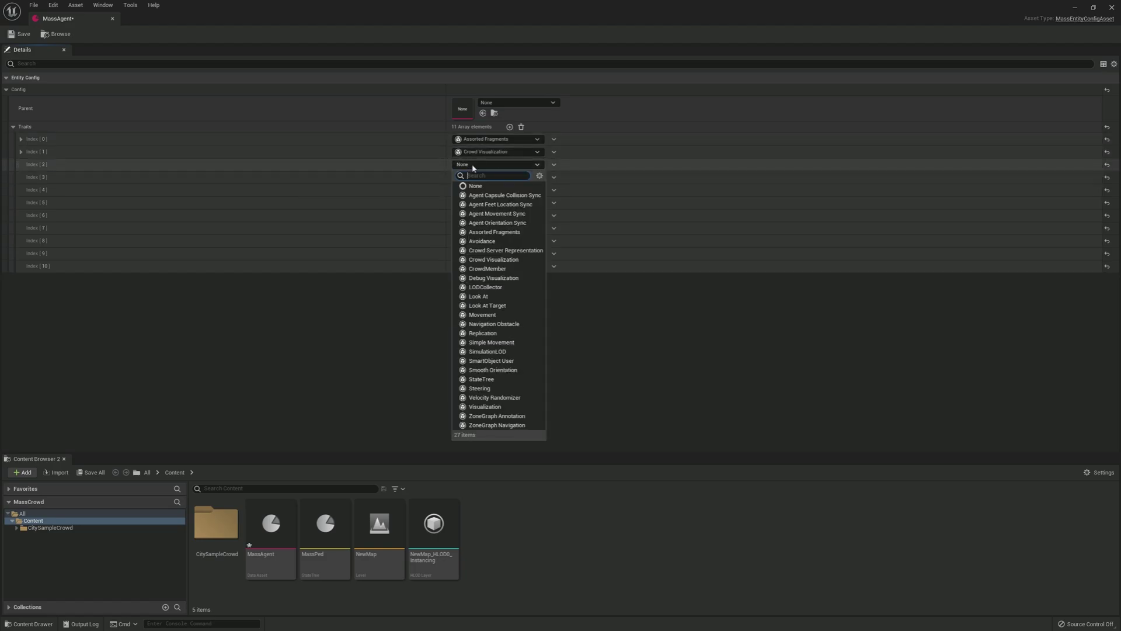
pyautogui.write('cro')
pyautogui.press('Down')
pyautogui.press('Down')
pyautogui.press('Down')
pyautogui.press('Down')
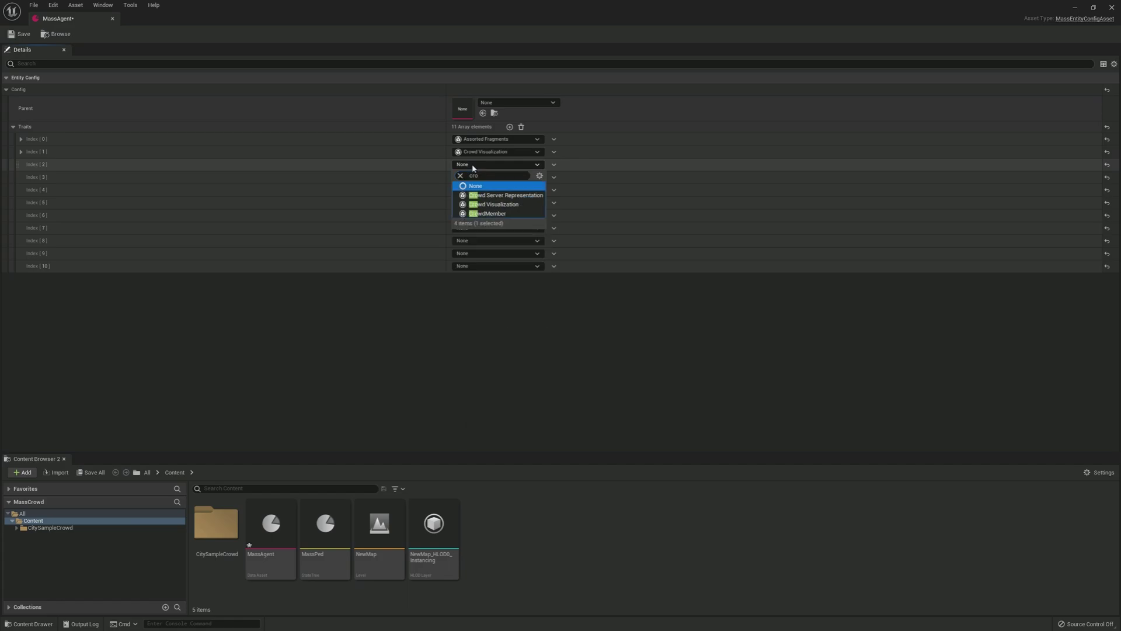
pyautogui.press('Return')
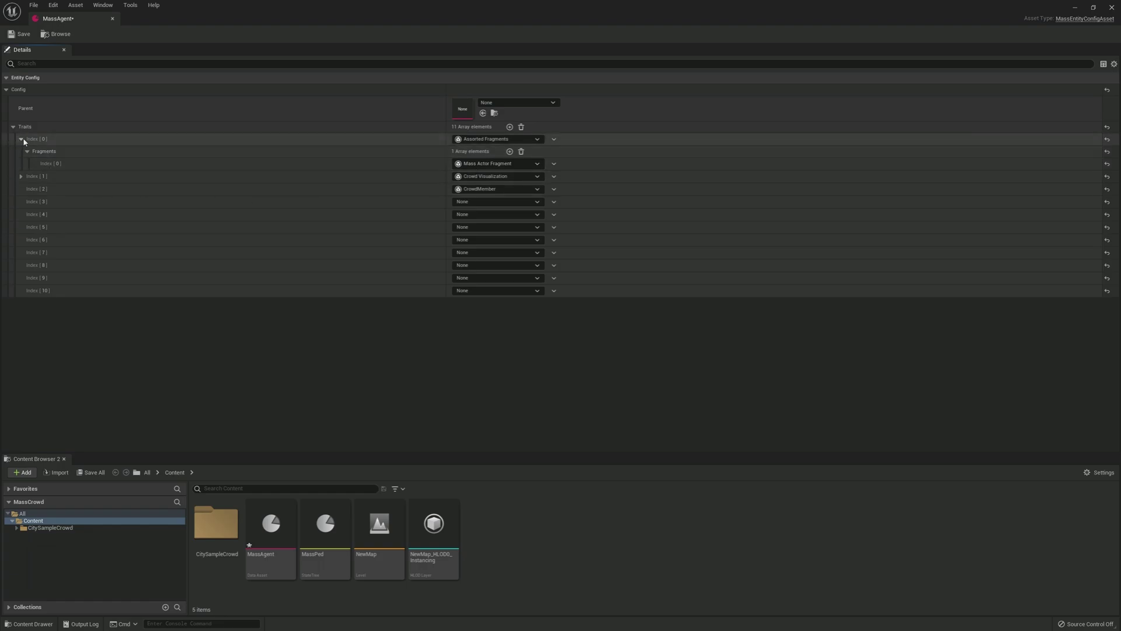
pyautogui.click(22, 140)
# Set the trait at Index 3 to ZoneGraph Annotation and the one at Index 4 to ZoneGraph Navigation.
pyautogui.click(476, 179)
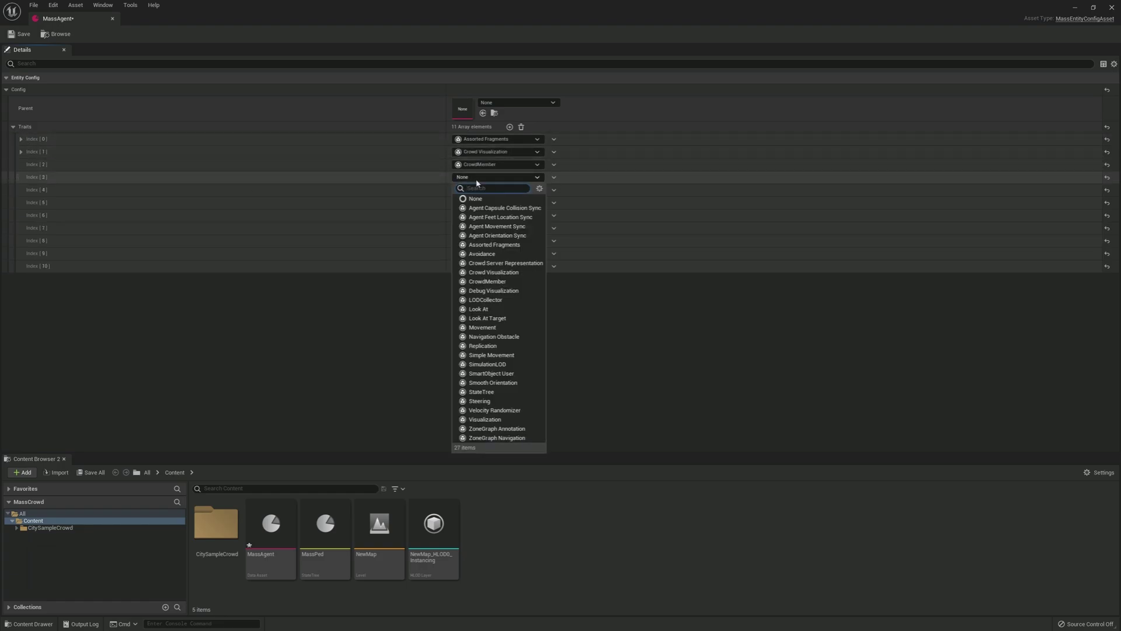
pyautogui.write('zone')
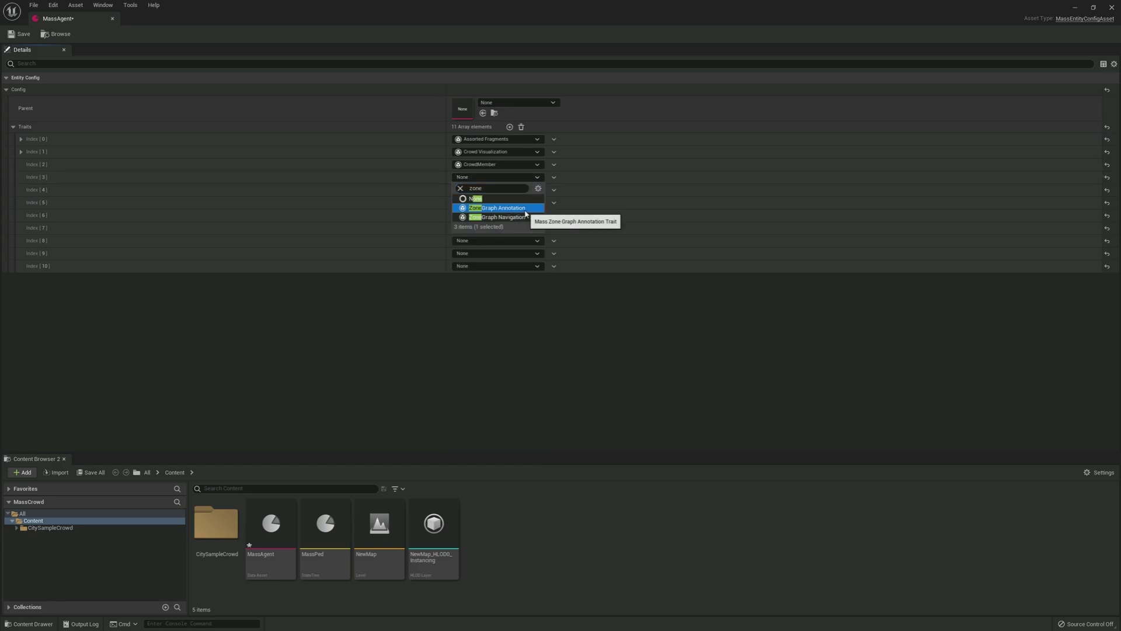
pyautogui.click(521, 208)
pyautogui.click(519, 215)
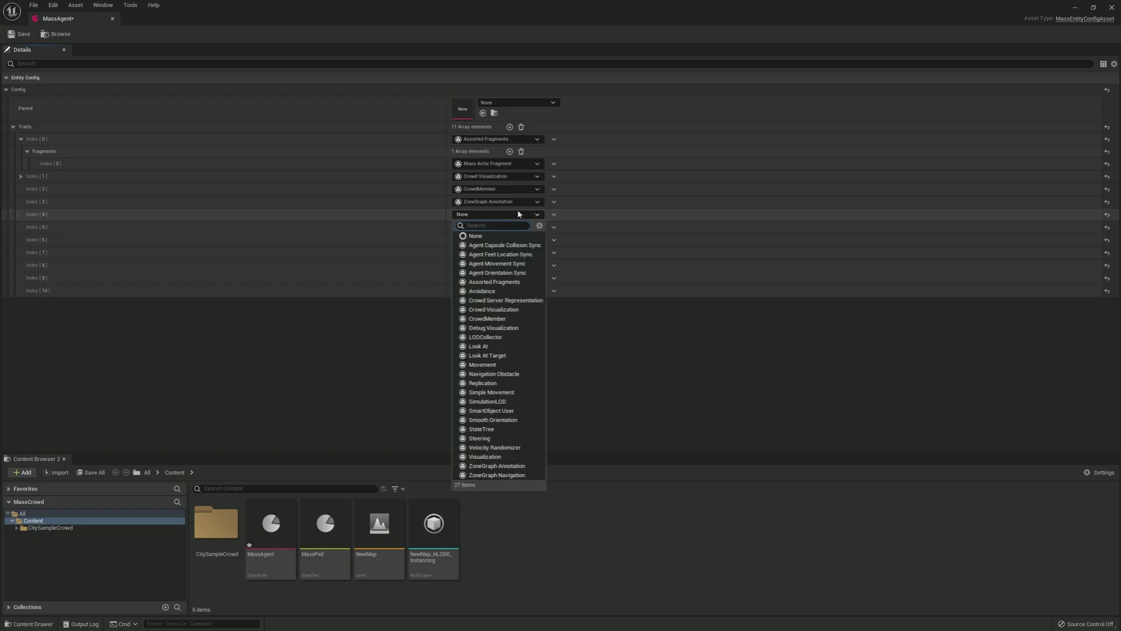
pyautogui.write('zone')
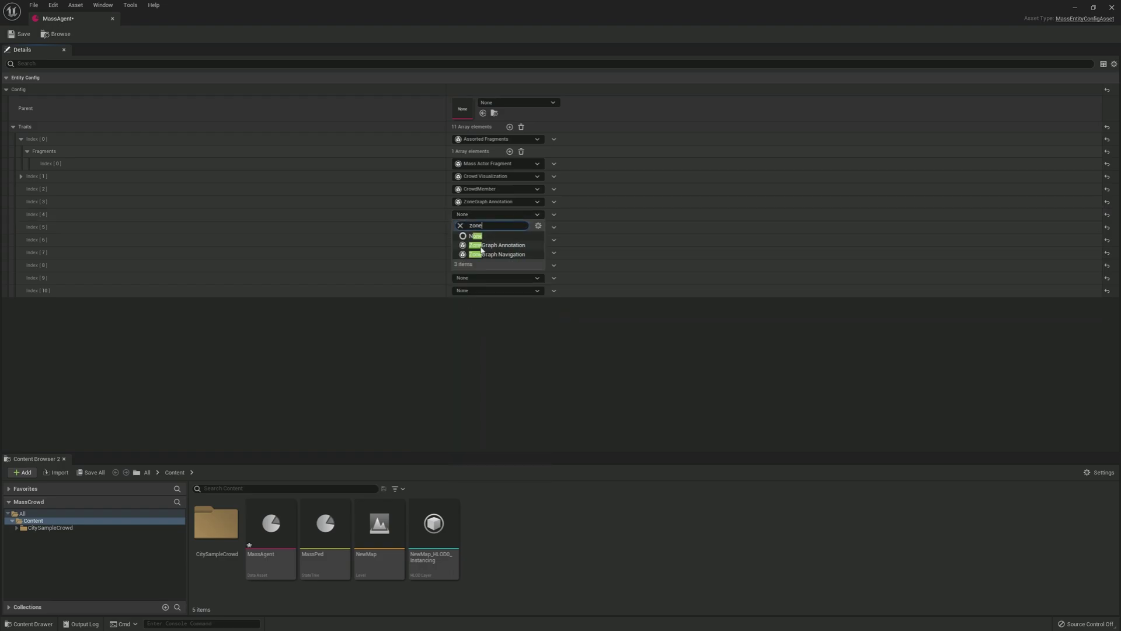
pyautogui.click(497, 254)
# Set the trait at Index 5 of the MassAgent config to StateTree.
pyautogui.click(506, 227)
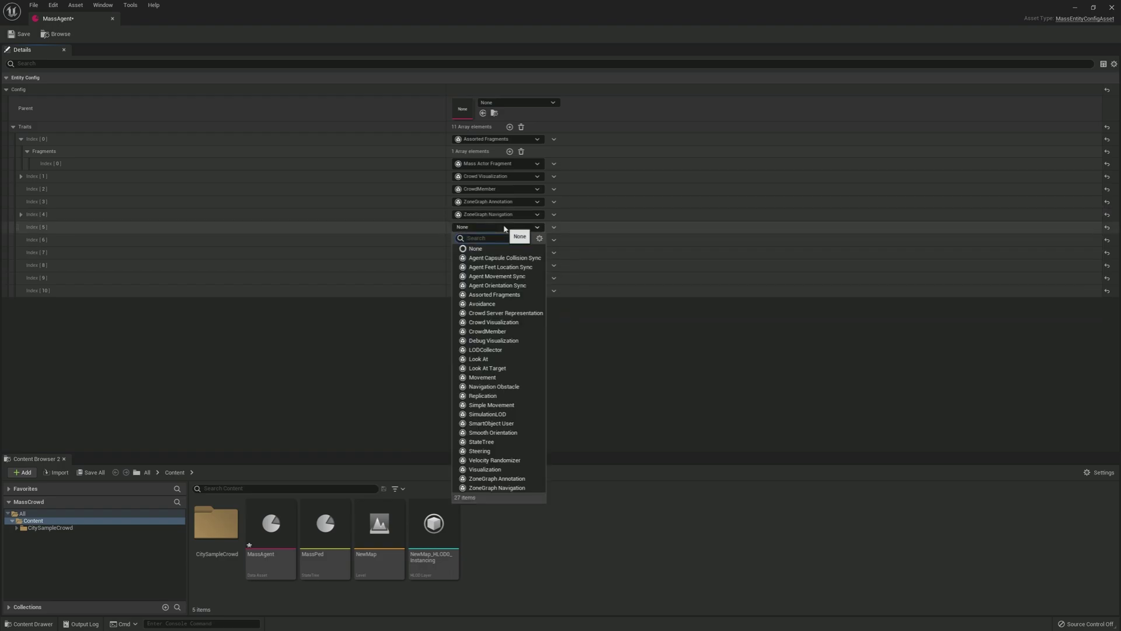
pyautogui.write('sta')
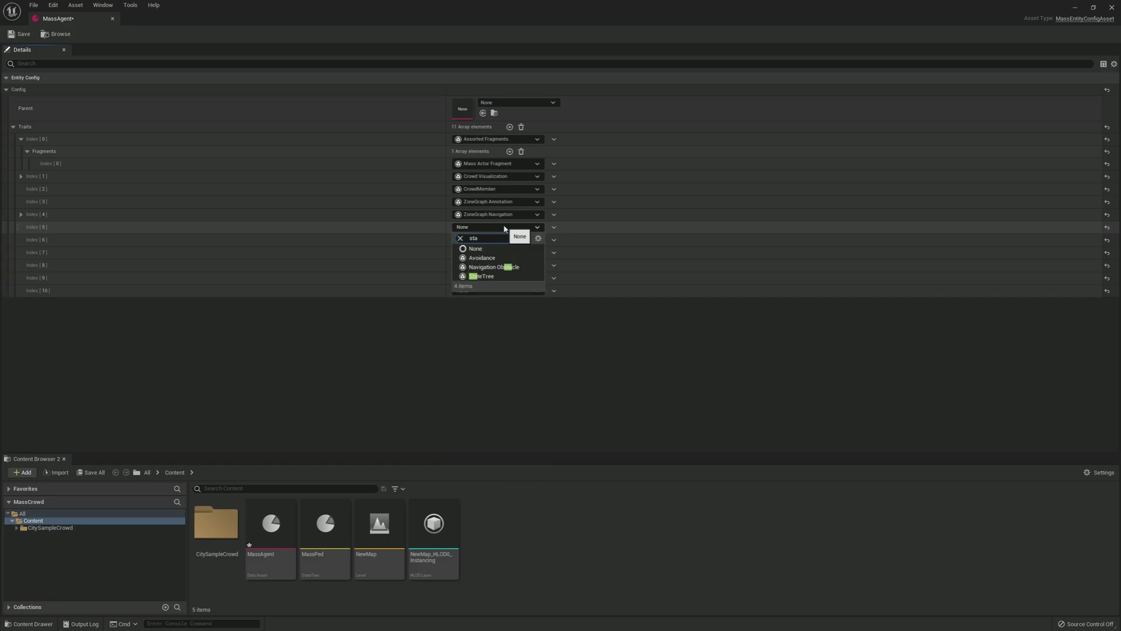
pyautogui.press('Down')
pyautogui.press('Down')
pyautogui.press('Down')
pyautogui.press('Down')
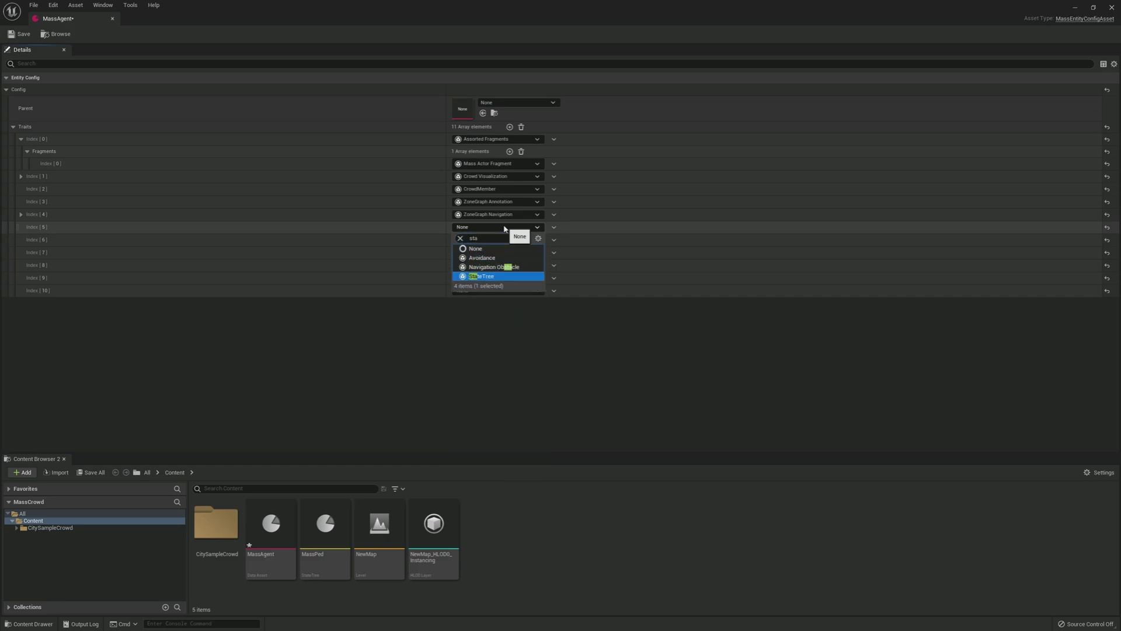
pyautogui.press('Return')
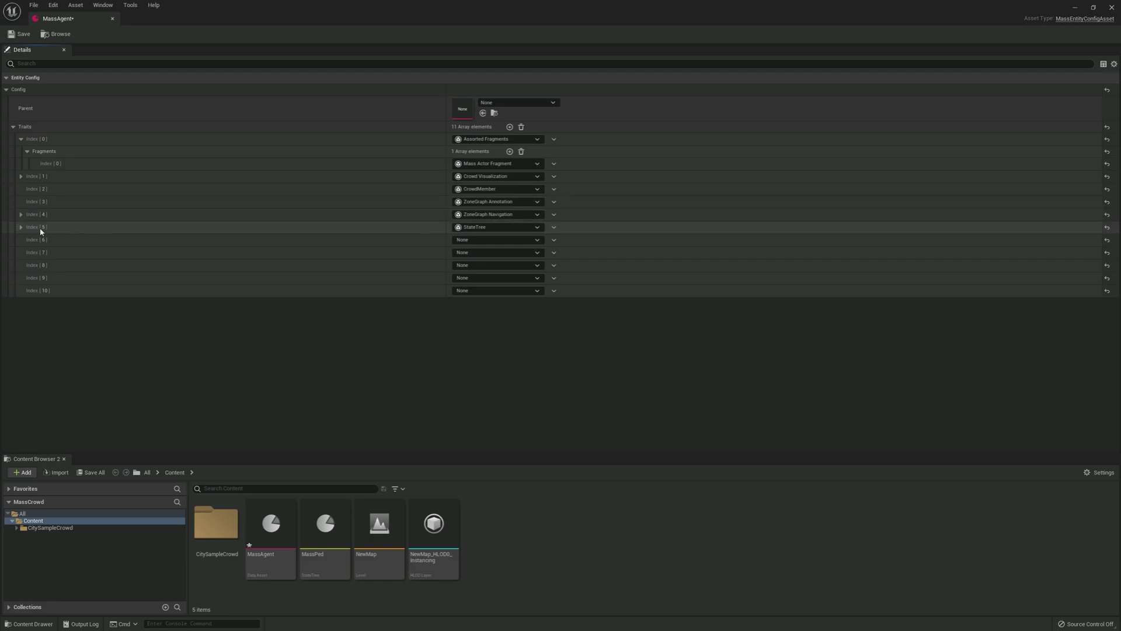
# Assign MassPed as the State Tree of the Index 5 trait, and collapse that trait.
pyautogui.click(21, 227)
pyautogui.click(517, 241)
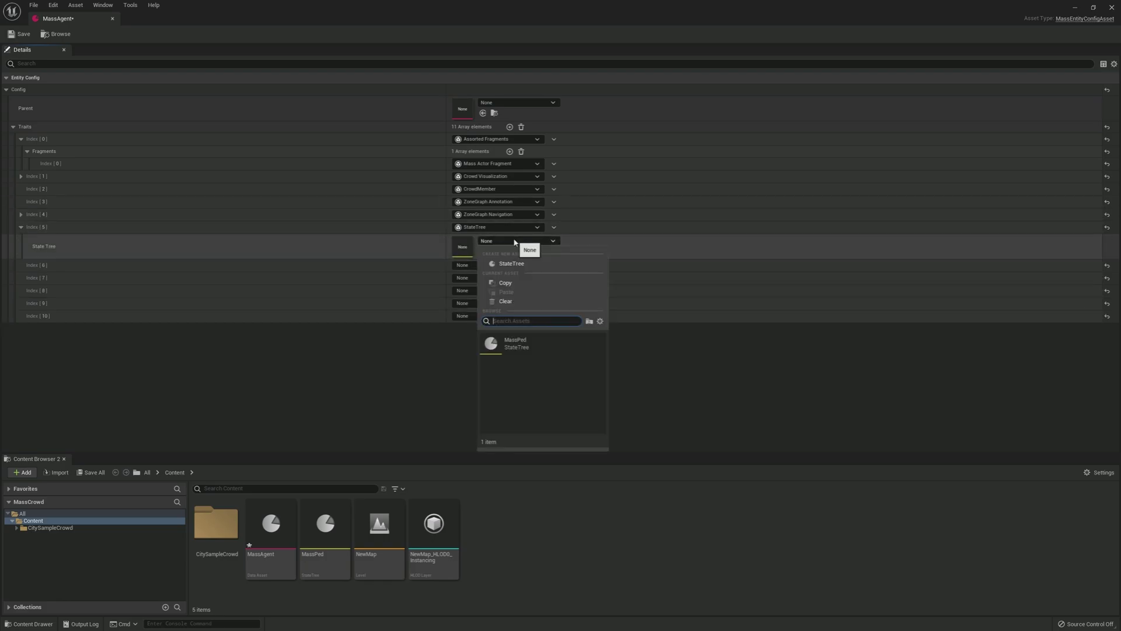
pyautogui.click(519, 345)
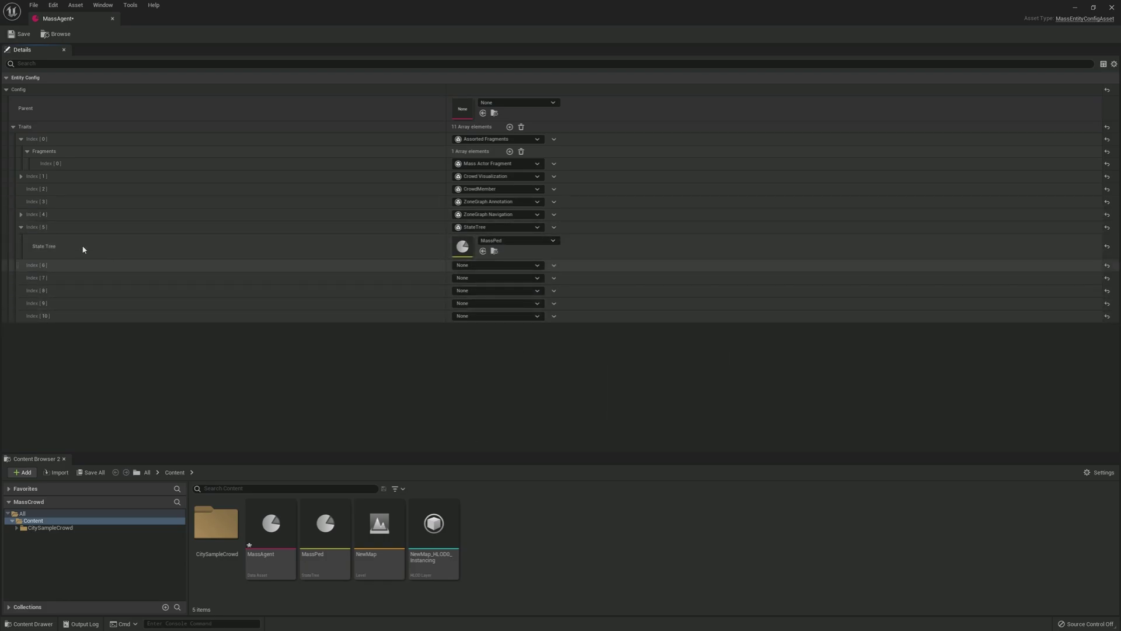
pyautogui.click(21, 227)
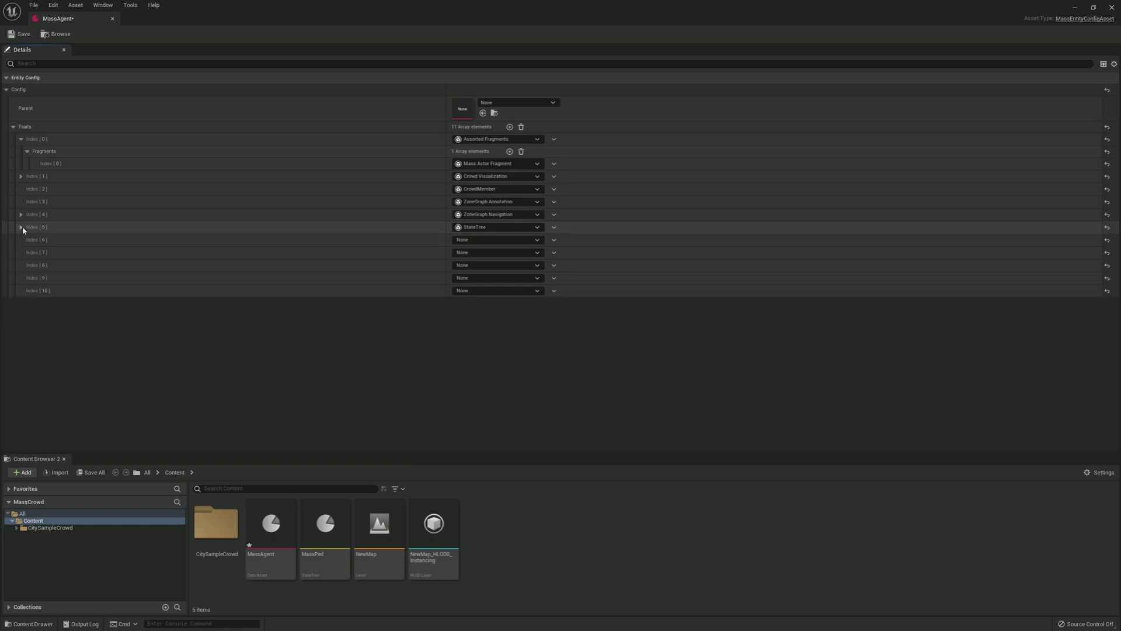
# Set the trait at Index 6 of the MassAgent config to Movement.
pyautogui.click(534, 240)
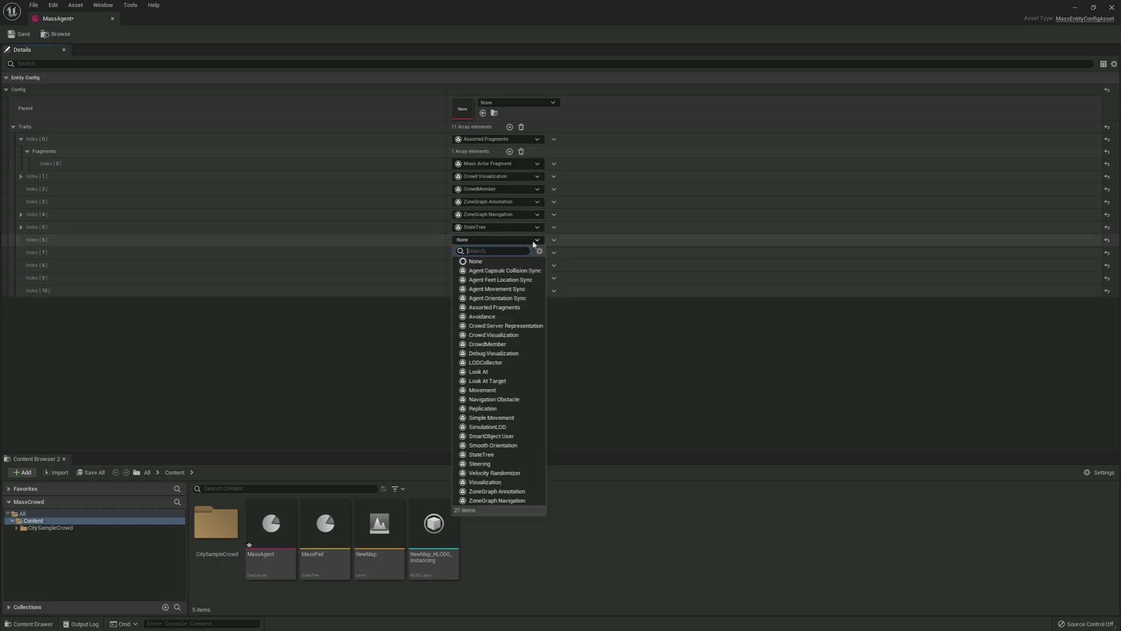
pyautogui.write('movr')
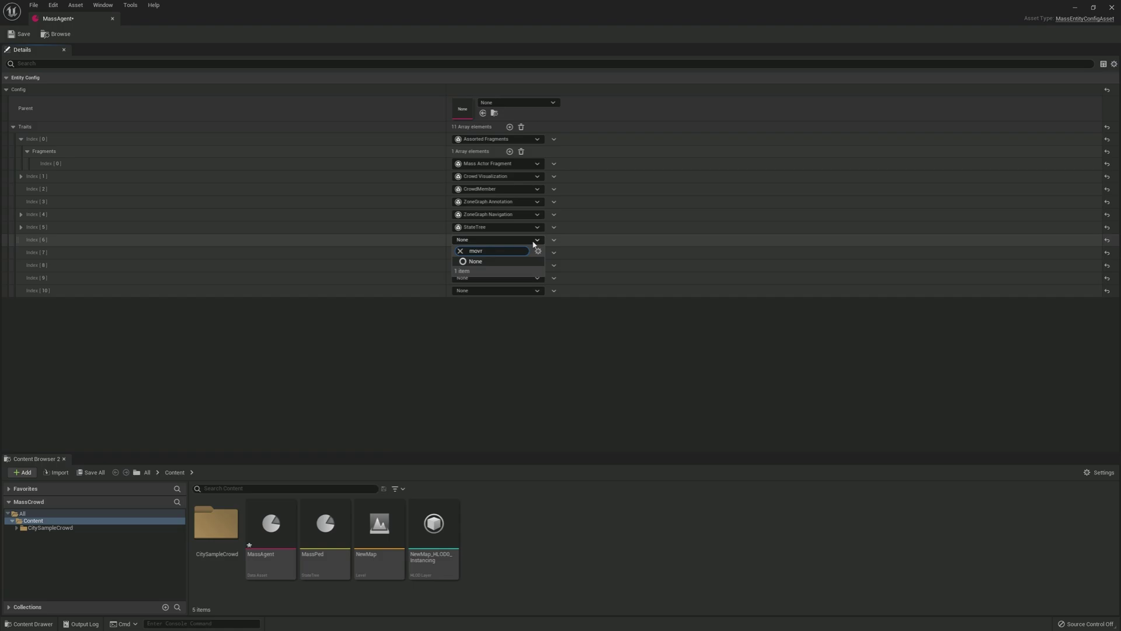
pyautogui.press('BackSpace')
pyautogui.write('e')
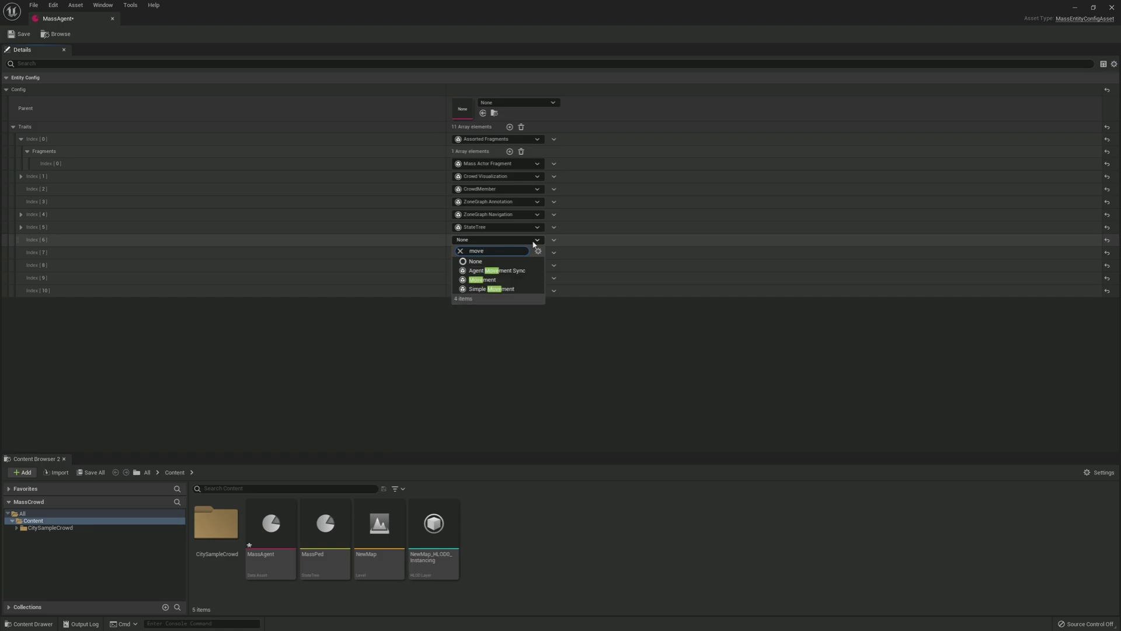
pyautogui.click(502, 280)
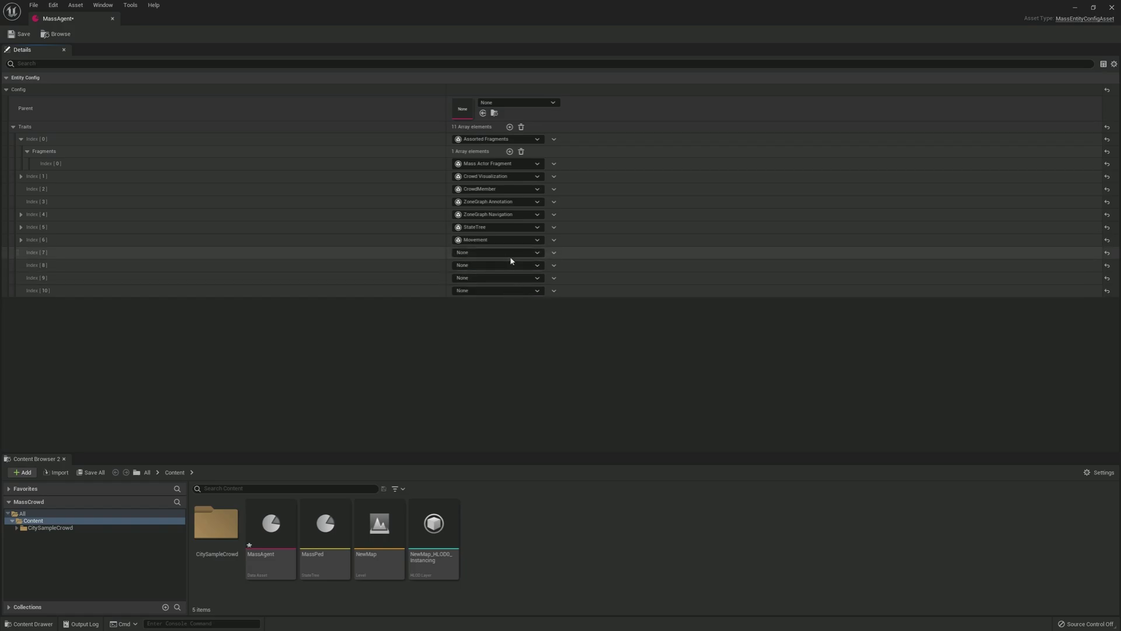
# Set the trait at Index 7 to Avoidance and the one at Index 8 to Steering.
pyautogui.click(512, 255)
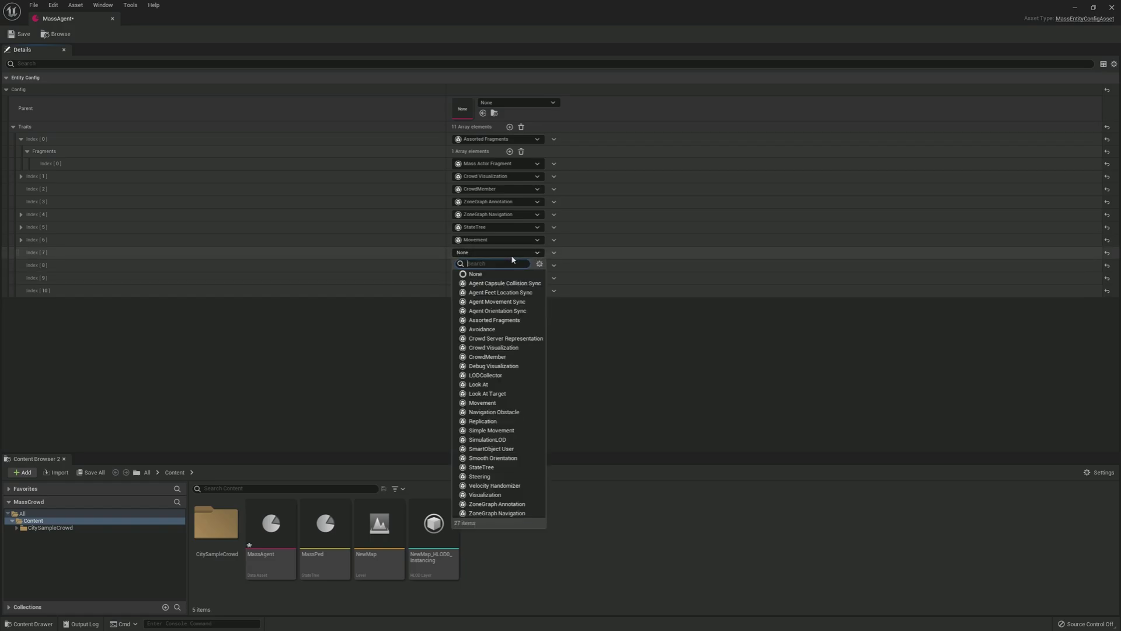
pyautogui.write('av')
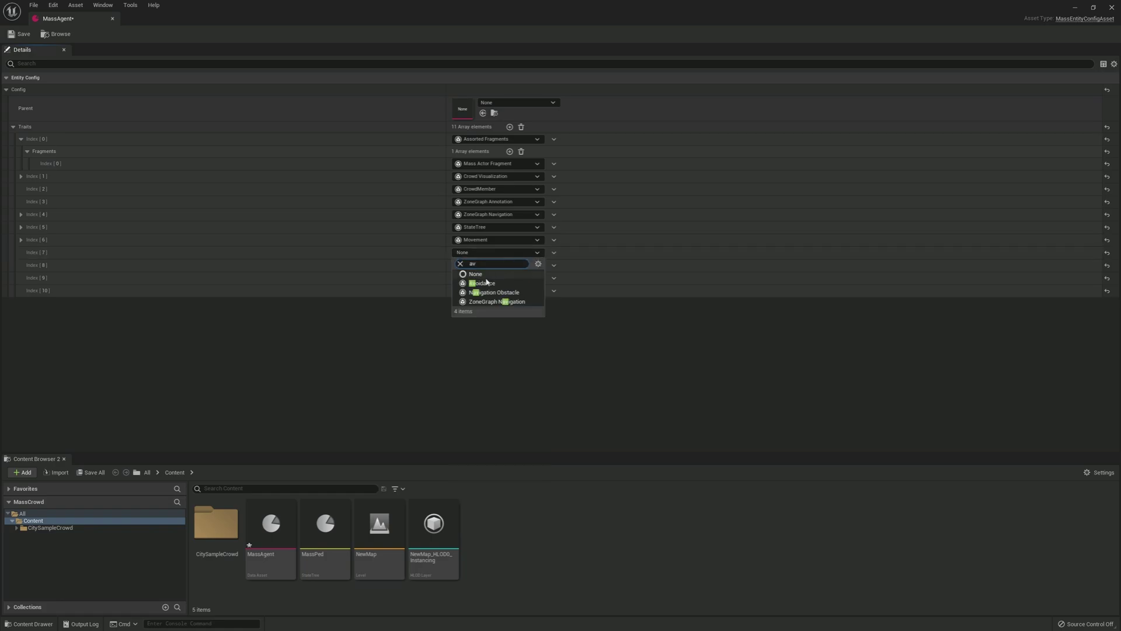
pyautogui.click(482, 283)
pyautogui.click(493, 266)
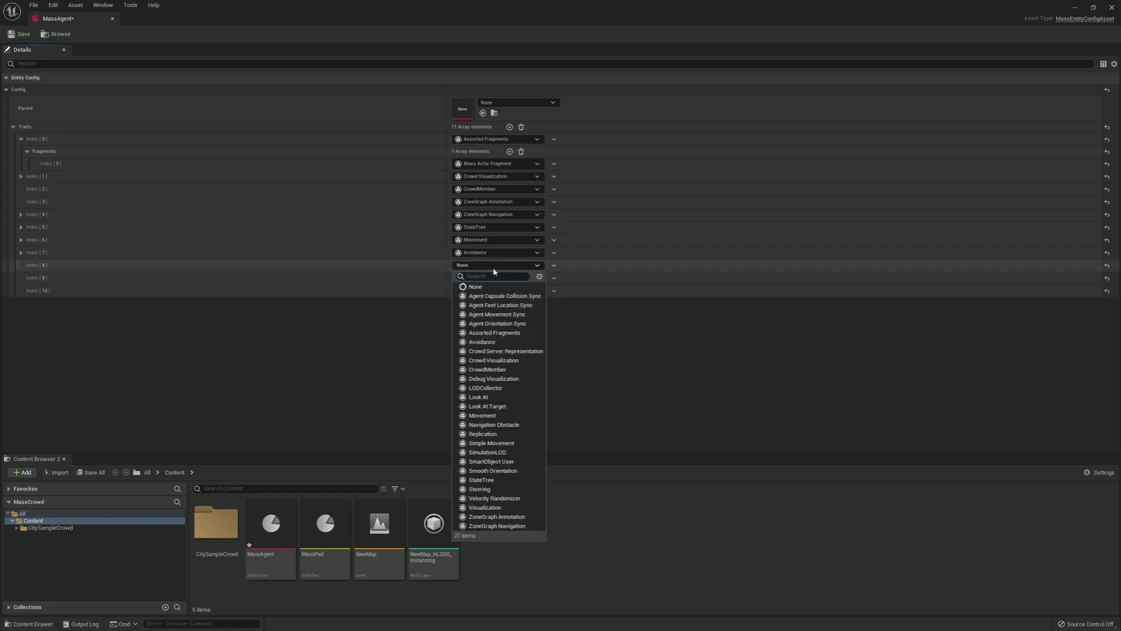
pyautogui.write('st')
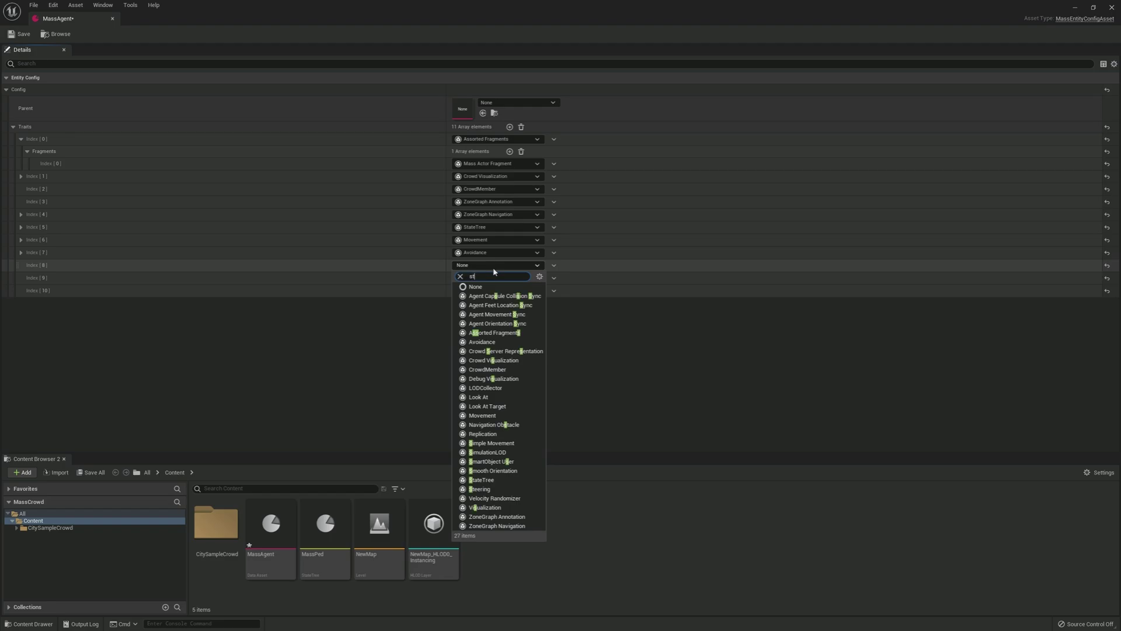
pyautogui.click(481, 332)
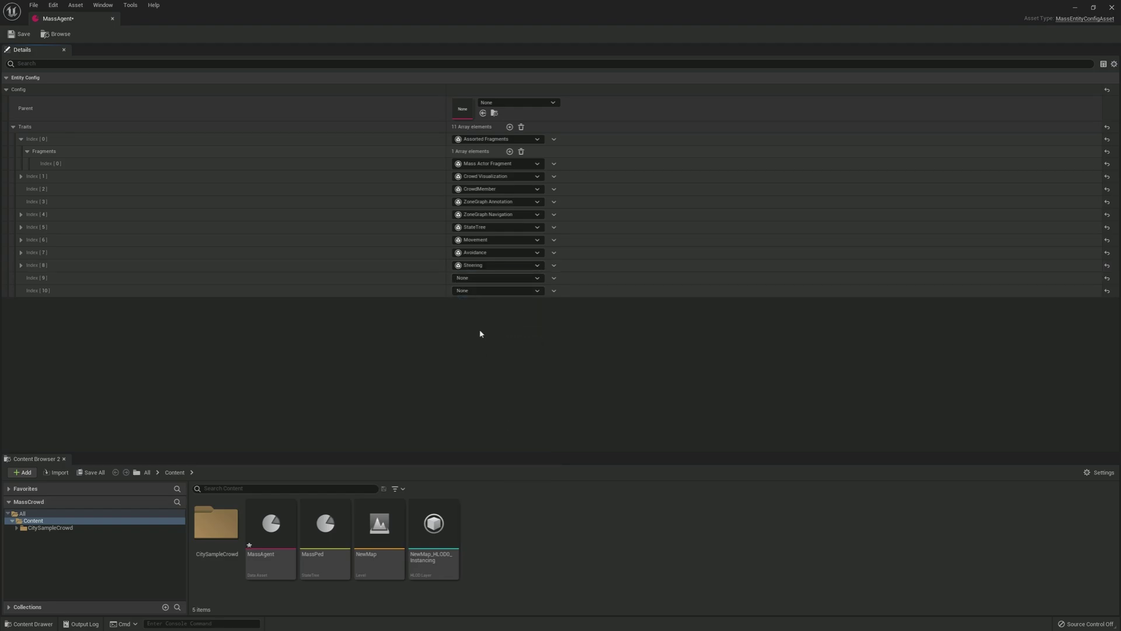
# Set the trait at Index 9 of the MassAgent config to Smooth Orientation.
pyautogui.click(505, 279)
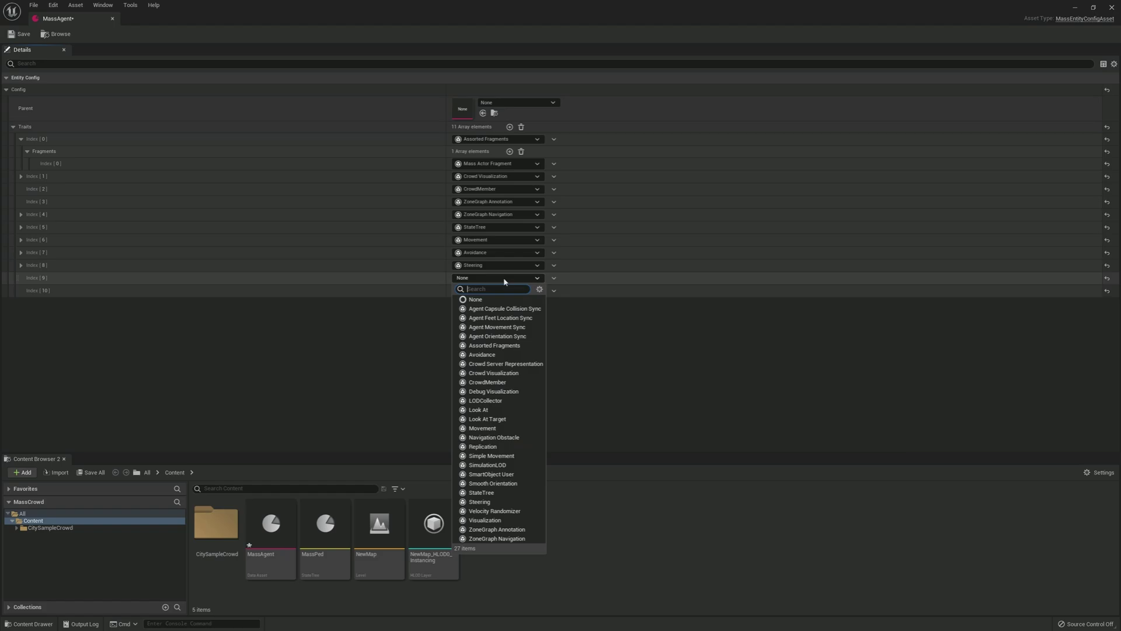
pyautogui.write('s')
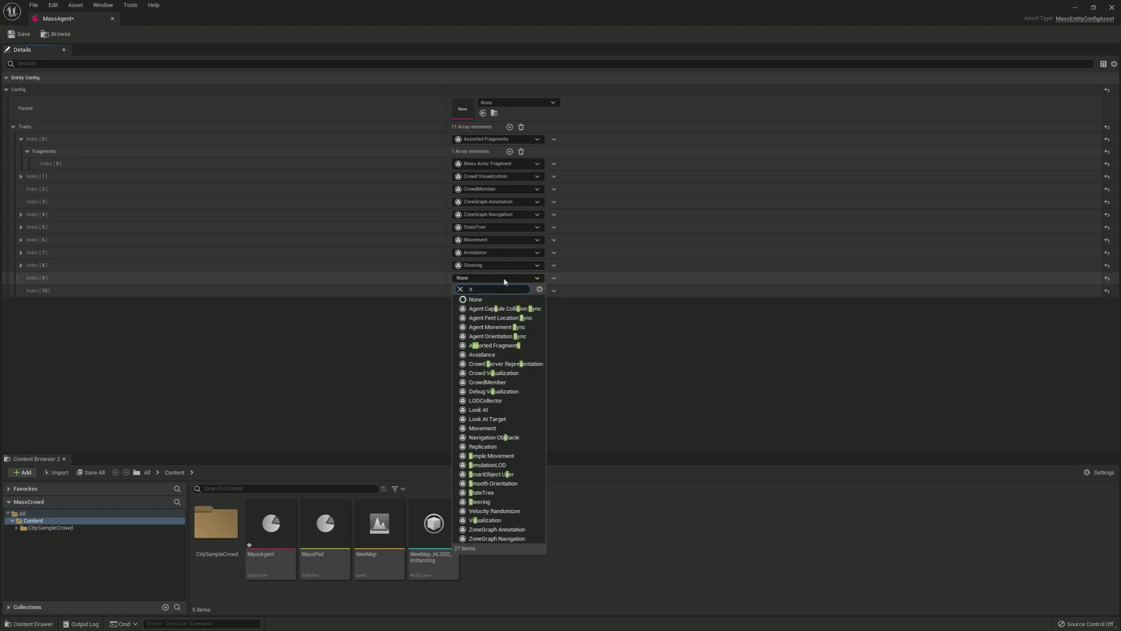
pyautogui.write('mo')
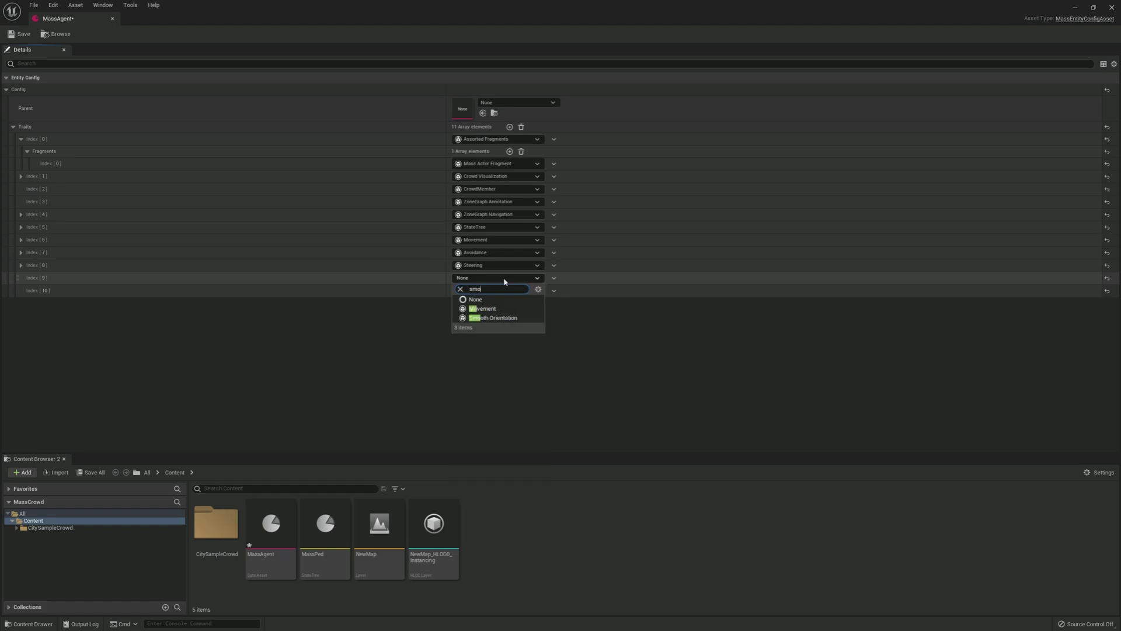
pyautogui.press('Down')
pyautogui.press('Down')
pyautogui.press('Down')
pyautogui.press('Return')
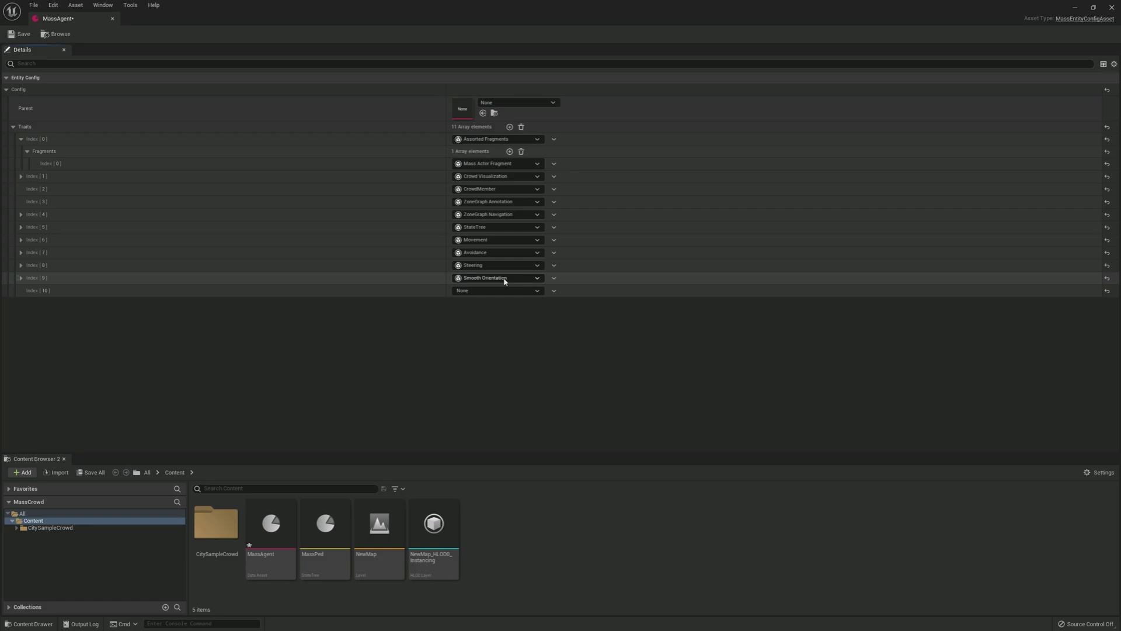
# Set the trait at Index 10 of the MassAgent config to Agent Orientation Sync.
pyautogui.click(497, 291)
pyautogui.write('ag')
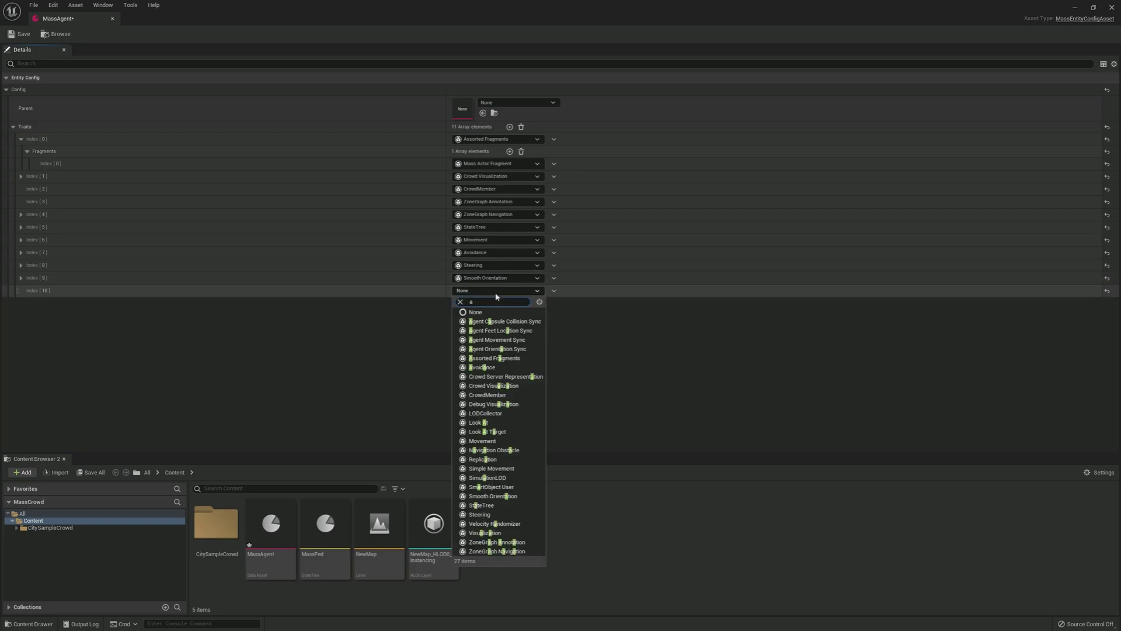
pyautogui.click(524, 349)
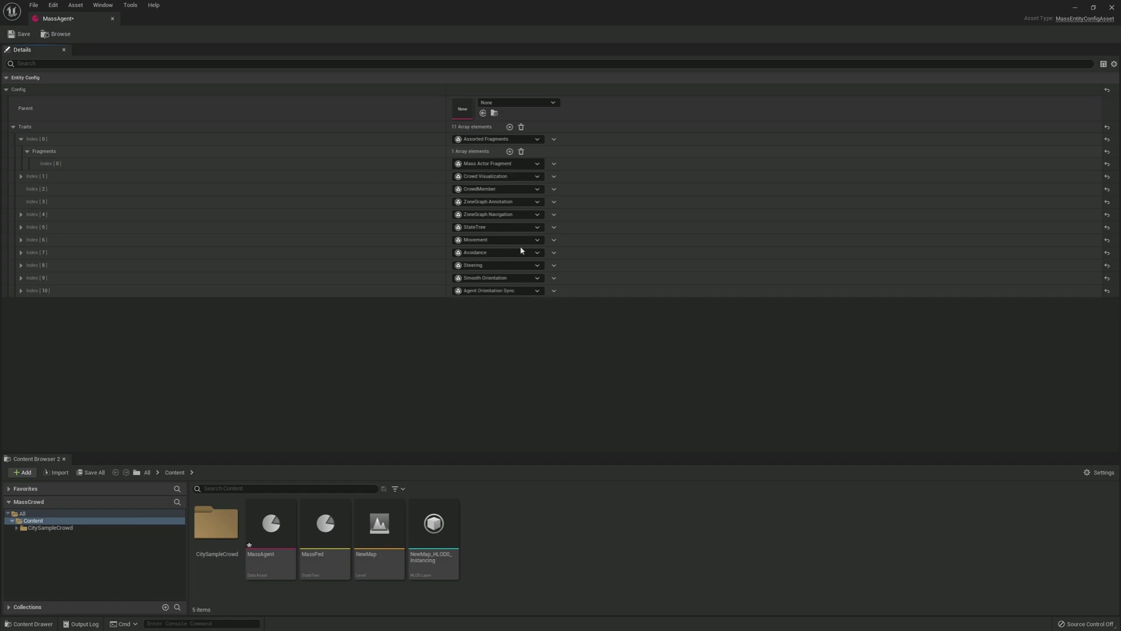
# Add one more element to the Traits array, set it to Agent Movement Sync, and collapse the Assorted Fragments trait.
pyautogui.click(509, 127)
pyautogui.click(484, 304)
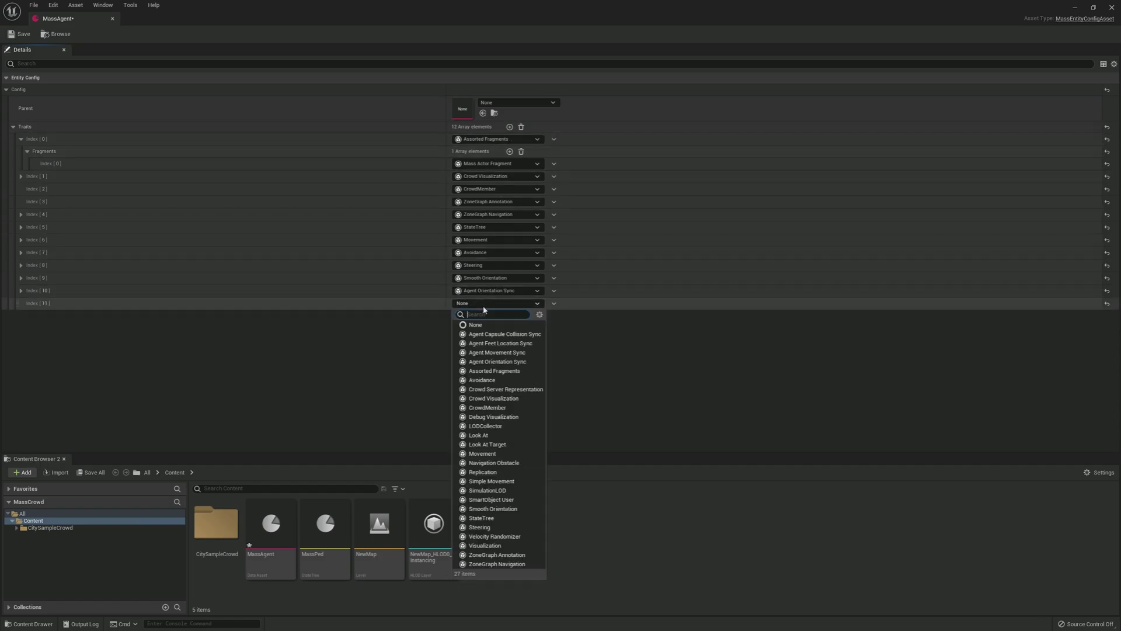
pyautogui.write('age')
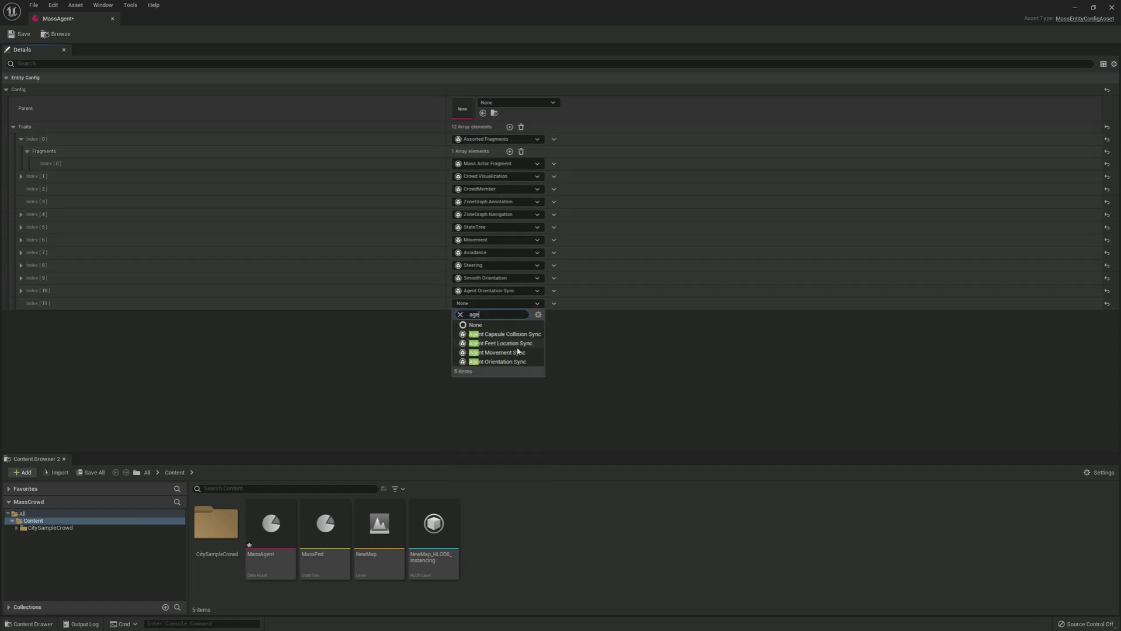
pyautogui.click(518, 354)
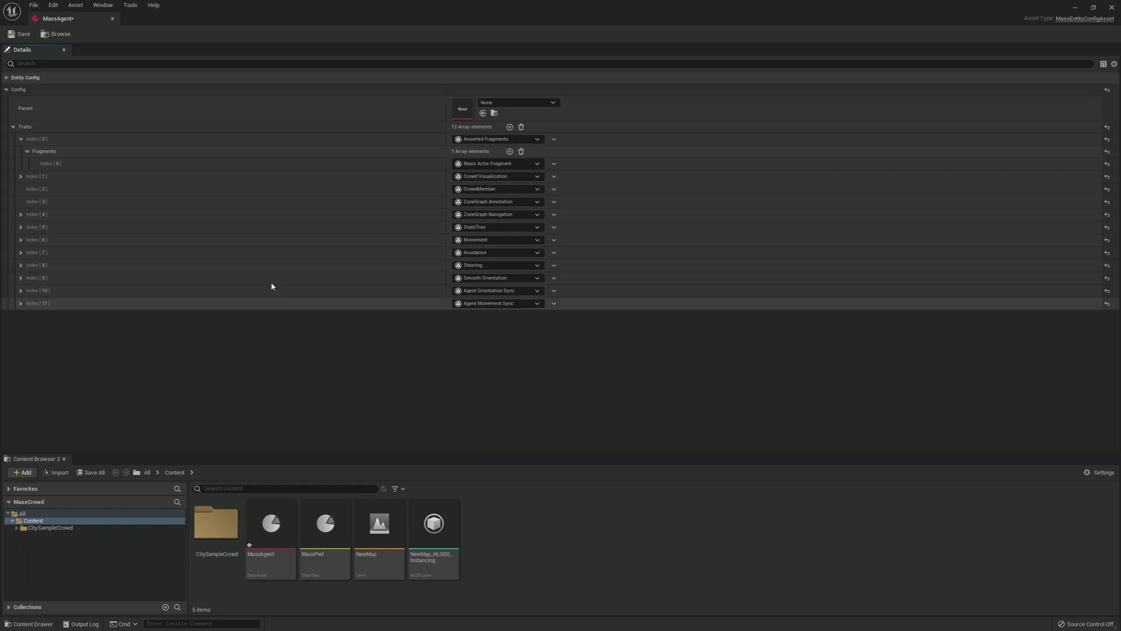
pyautogui.click(21, 140)
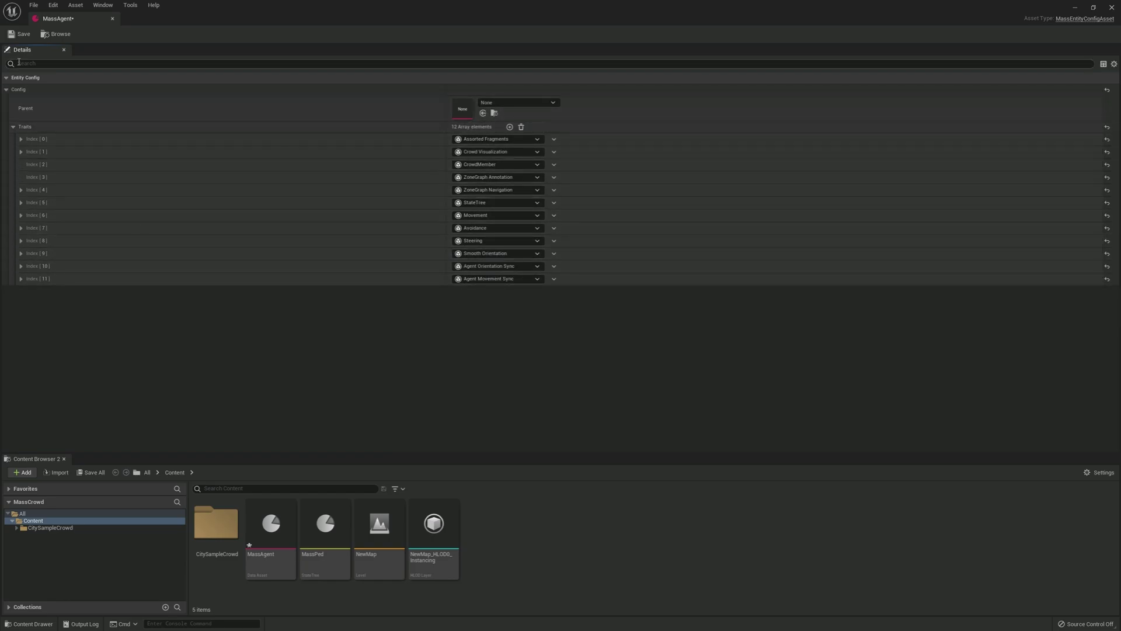
# Save the MassAgent asset, close its editor, and deselect the asset in the Content folder.
pyautogui.click(22, 34)
pyautogui.click(112, 19)
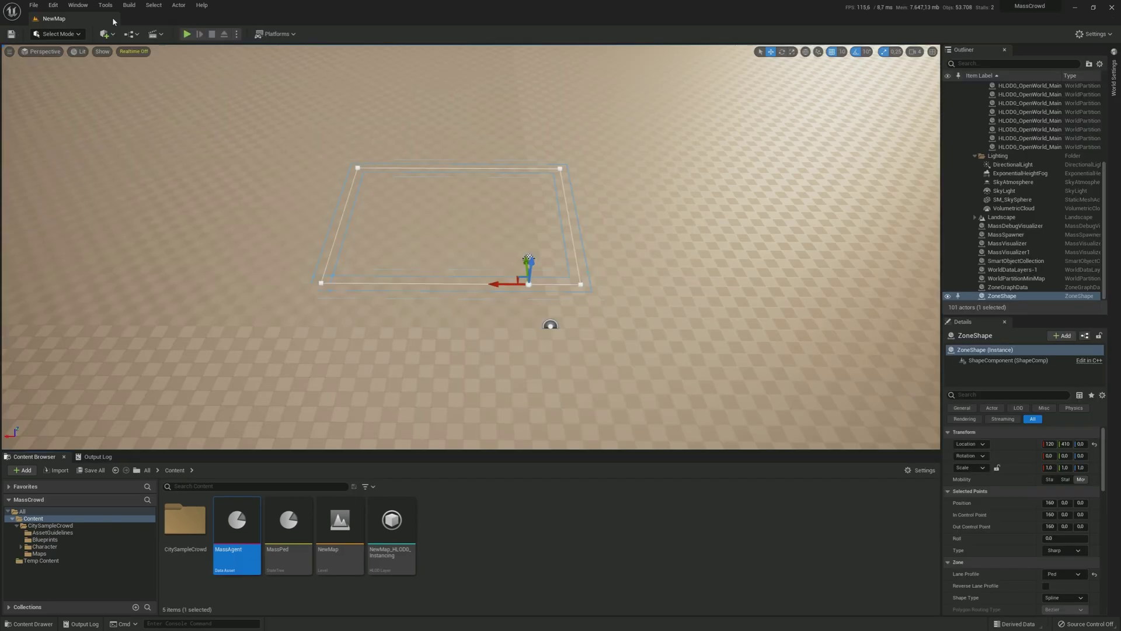
pyautogui.click(480, 506)
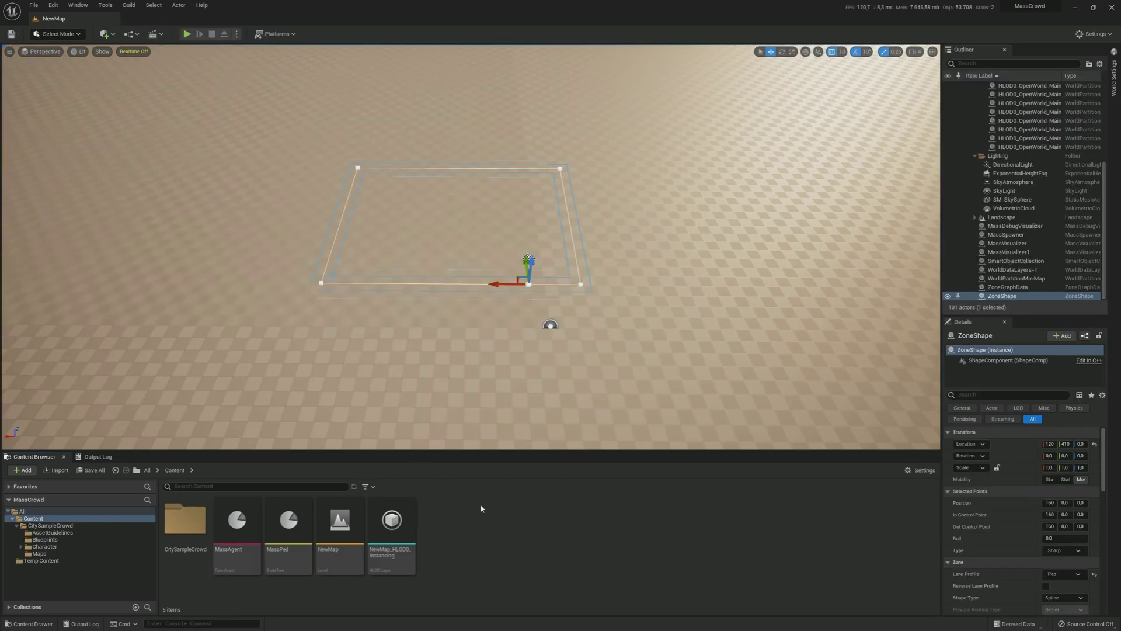
# Duplicate BP_CrowdCharacter in the CitySampleCrowd Blueprints folder as BP_MassCrowdCharacter and open the copy for editing.
pyautogui.click(70, 540)
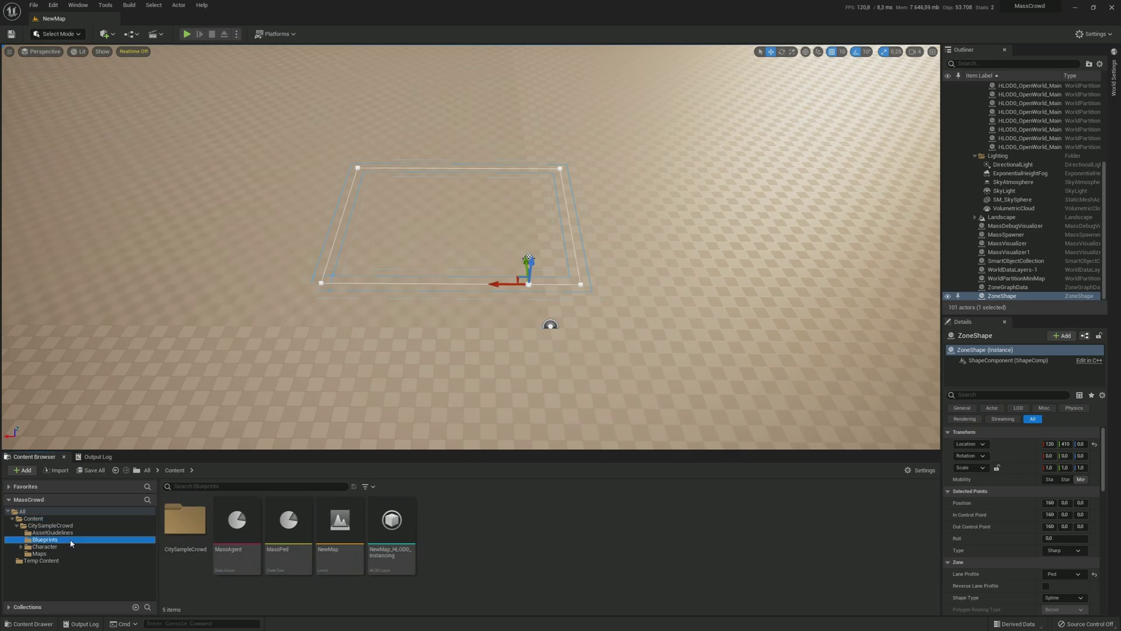
pyautogui.click(185, 524)
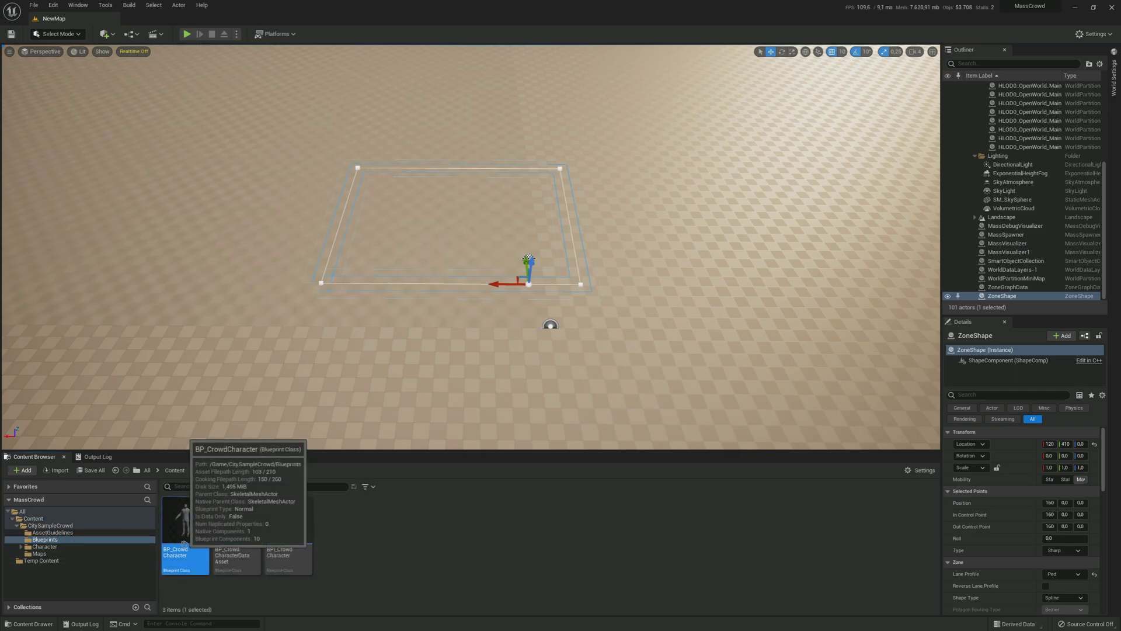
pyautogui.rightClick(185, 524)
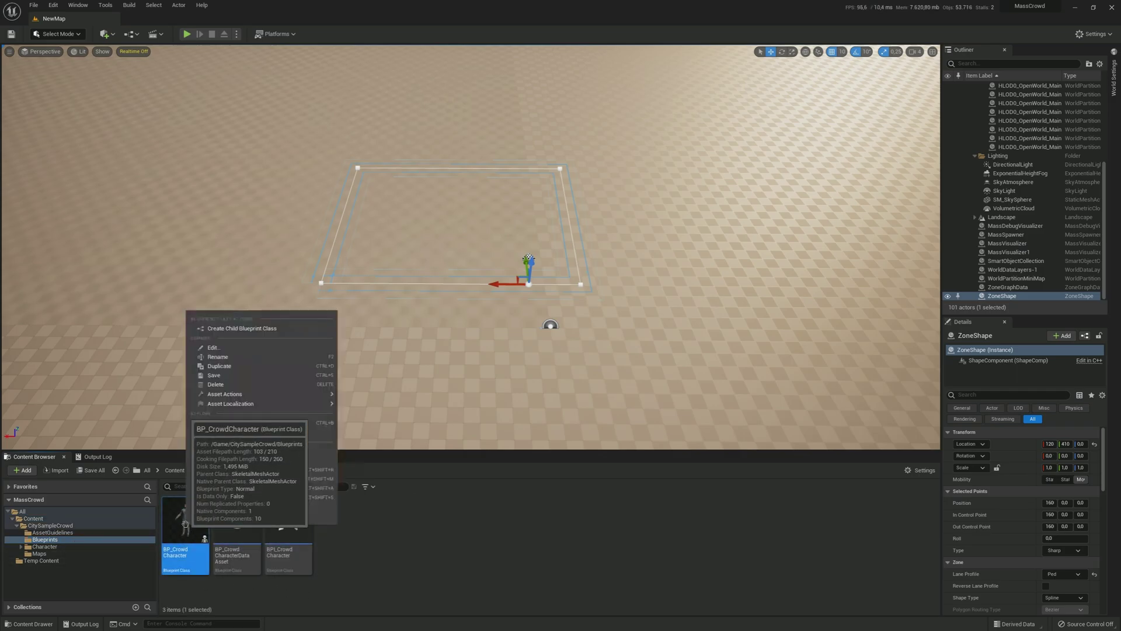
pyautogui.click(228, 365)
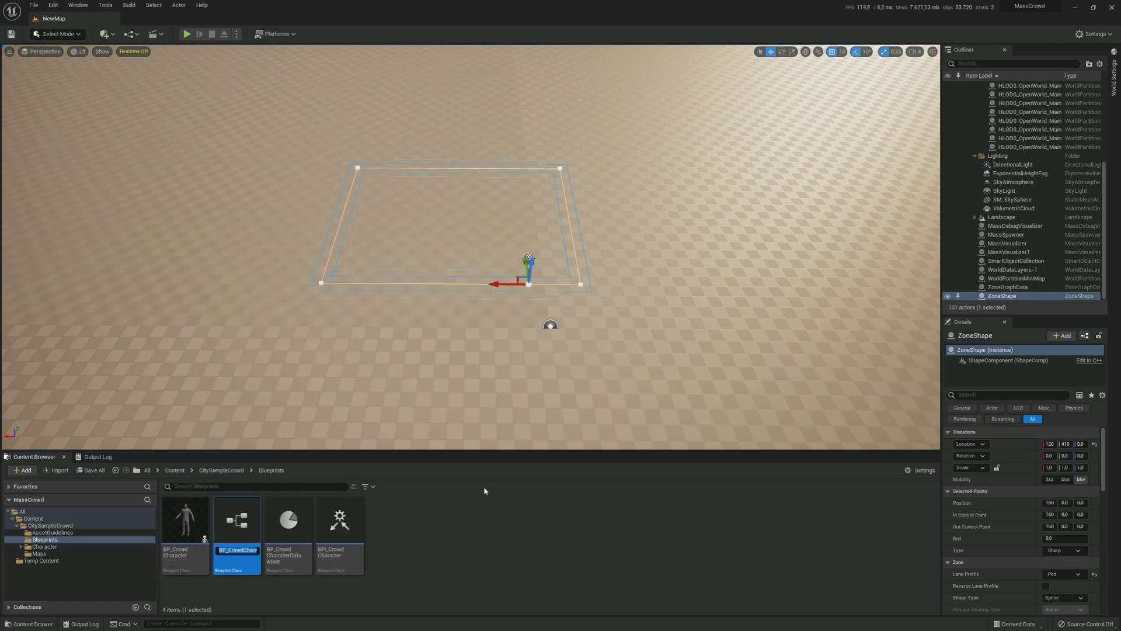
pyautogui.press('End')
pyautogui.write('Mas')
pyautogui.press('End')
pyautogui.press('Return')
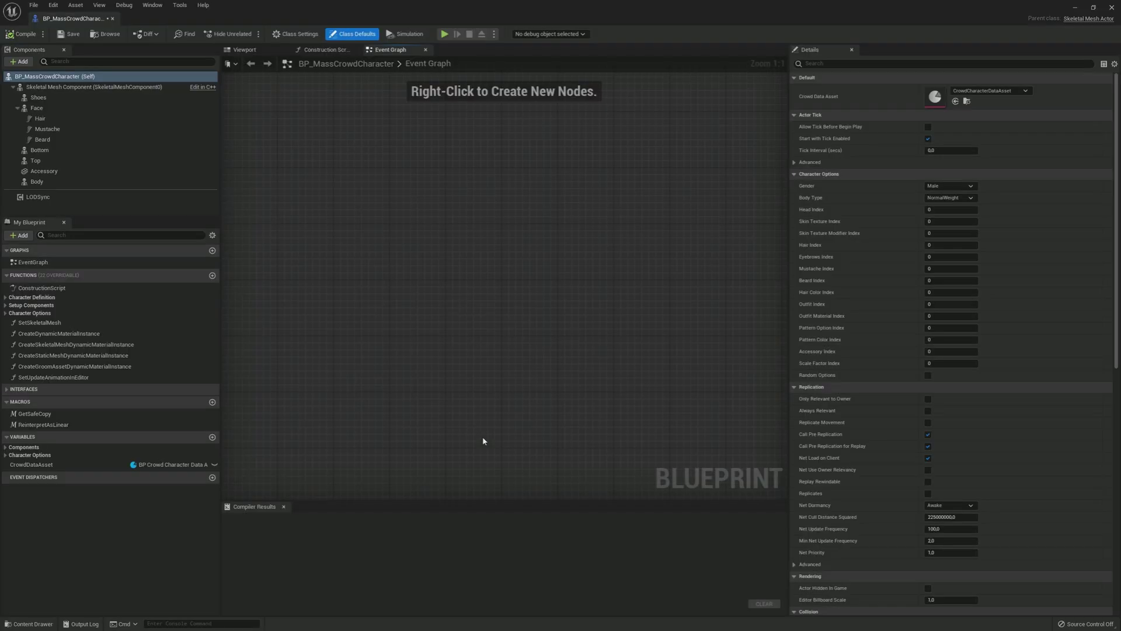
# Change the parent class of BP_MassCrowdCharacter to Character and accept the reparenting.
pyautogui.click(299, 34)
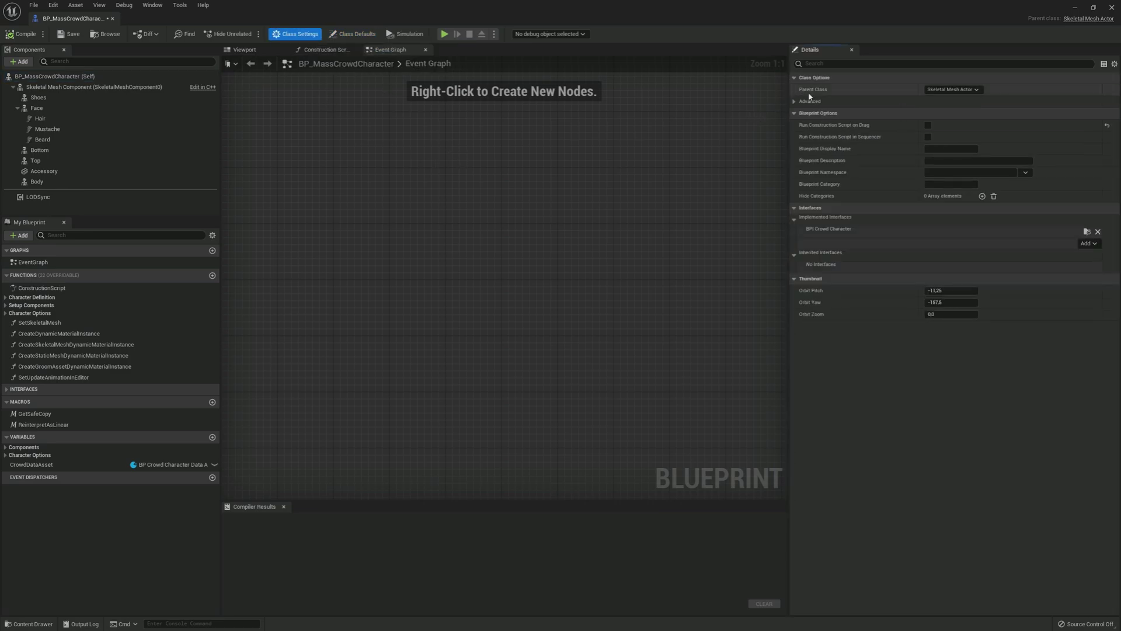
pyautogui.click(965, 91)
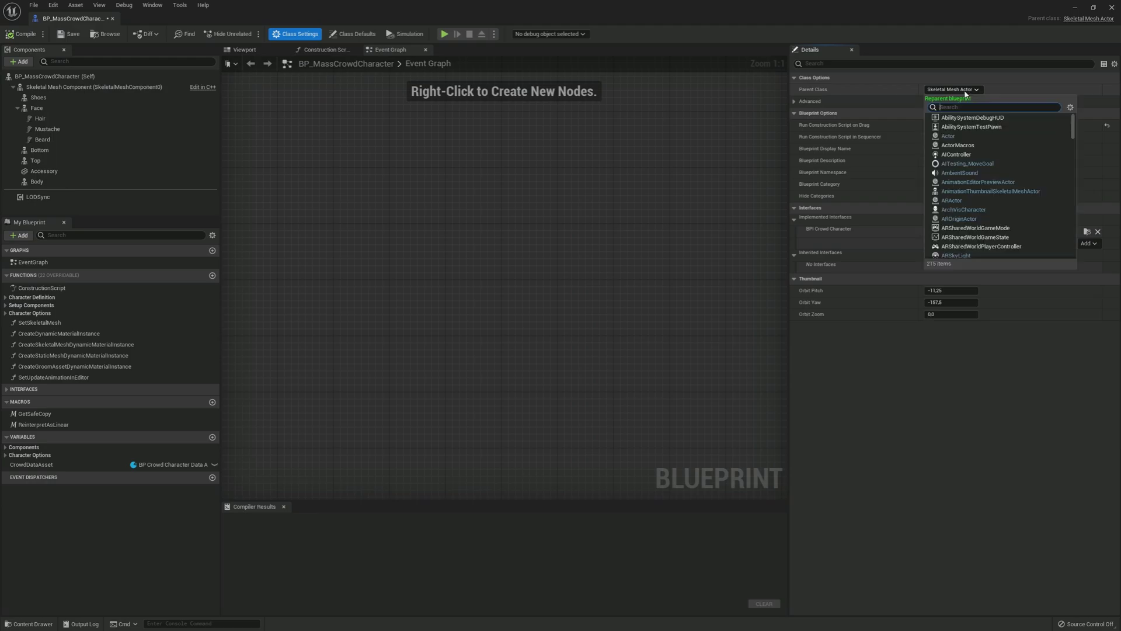
pyautogui.write('char')
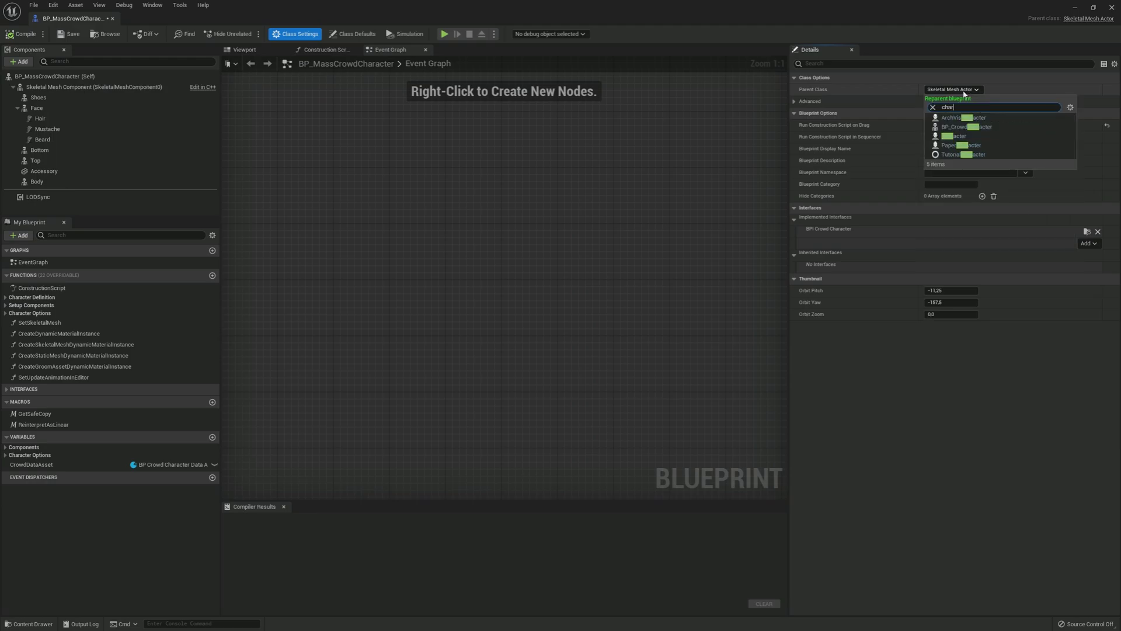
pyautogui.click(970, 138)
pyautogui.click(970, 138)
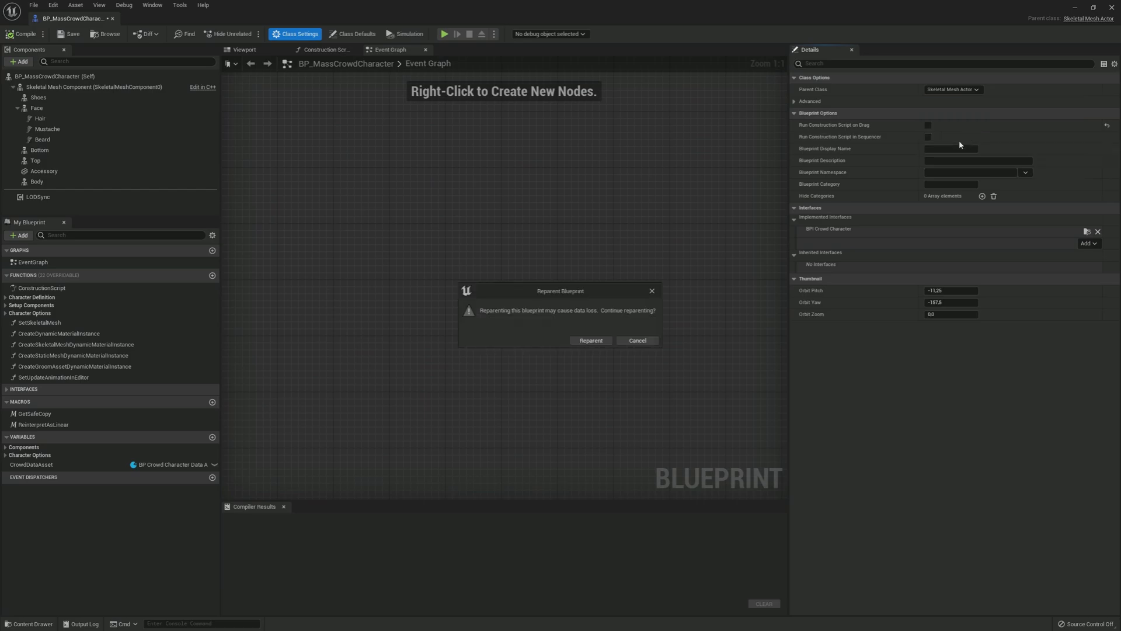
pyautogui.click(589, 342)
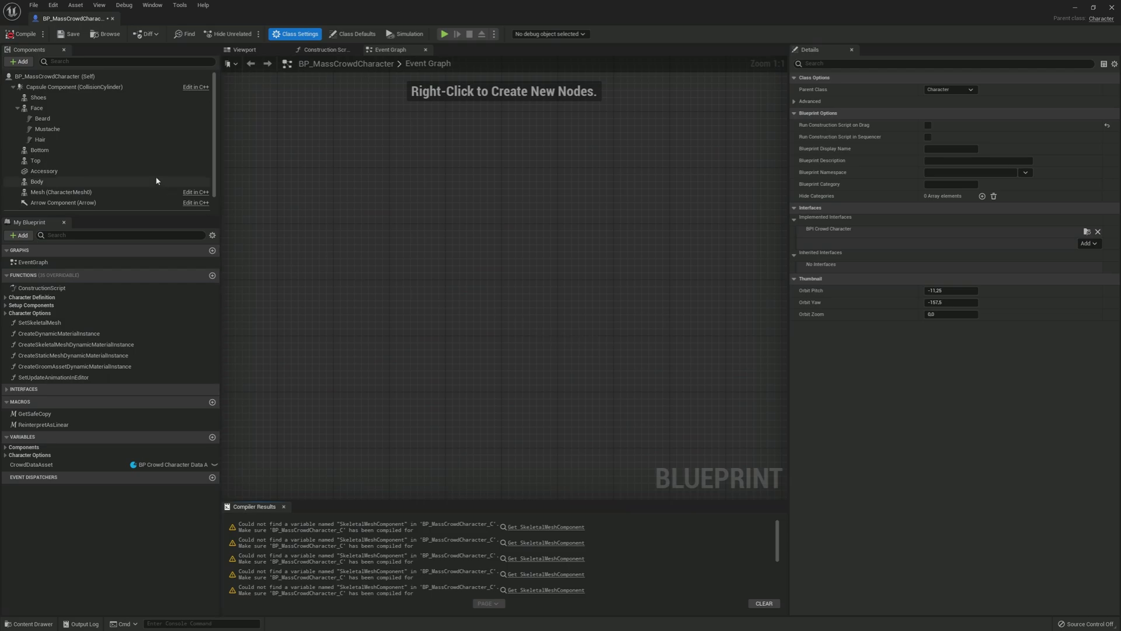
# Nest all components from Shoes through Body under the inherited Mesh component, and show the character in the blueprint viewport.
pyautogui.click(40, 97)
pyautogui.keyDown('shift'); pyautogui.click(63, 182); pyautogui.keyUp('shift')
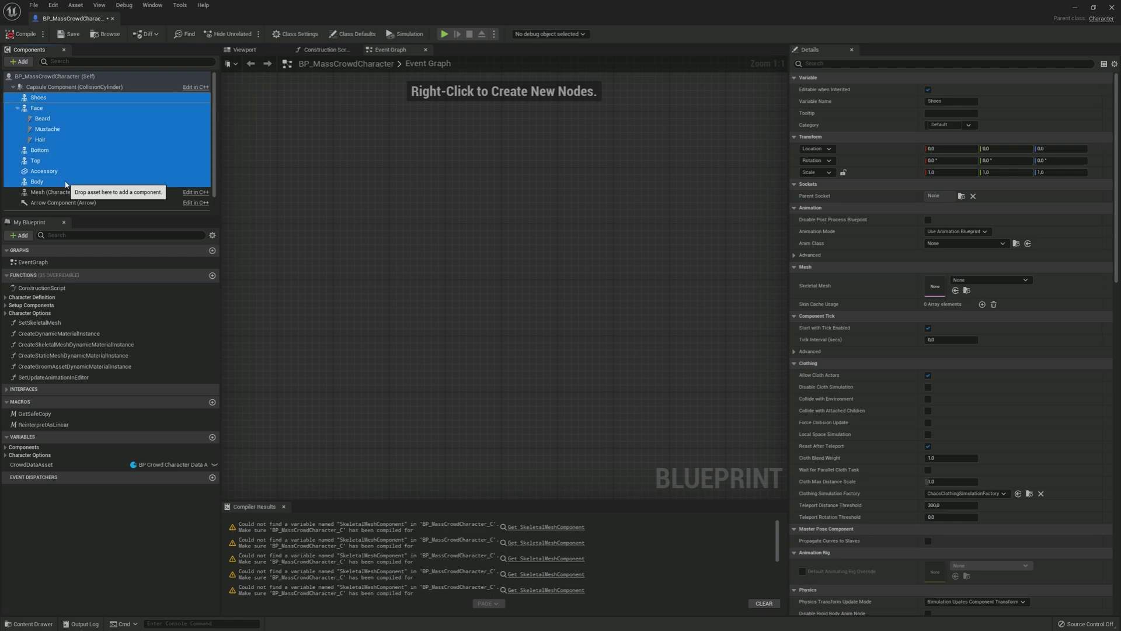
pyautogui.moveTo(47, 184); pyautogui.dragTo(59, 192)
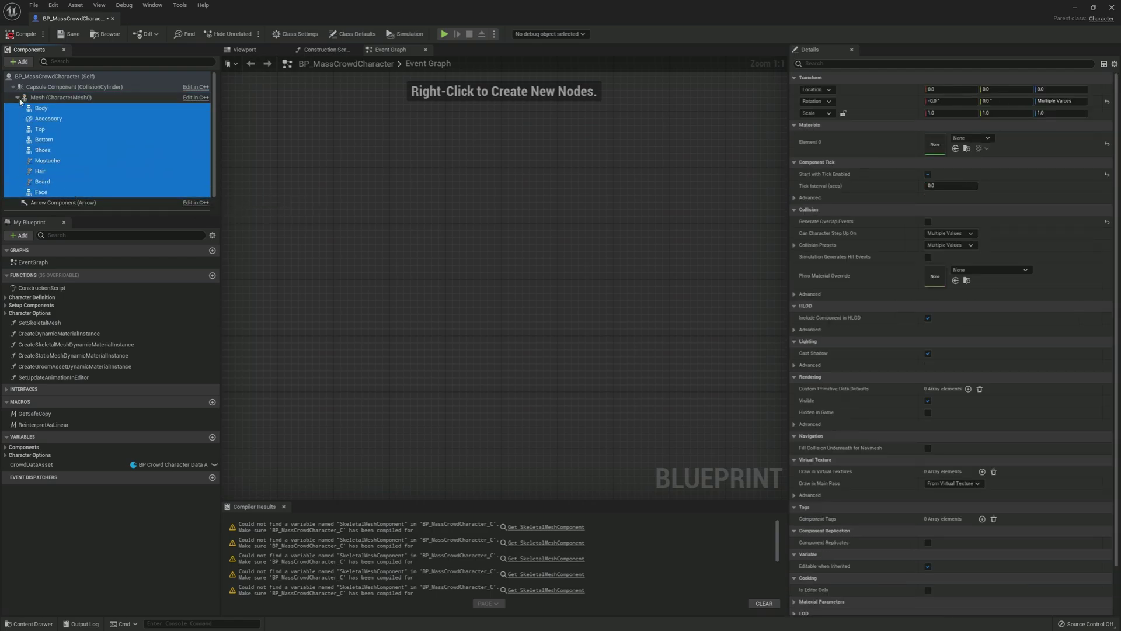
pyautogui.doubleClick(49, 99)
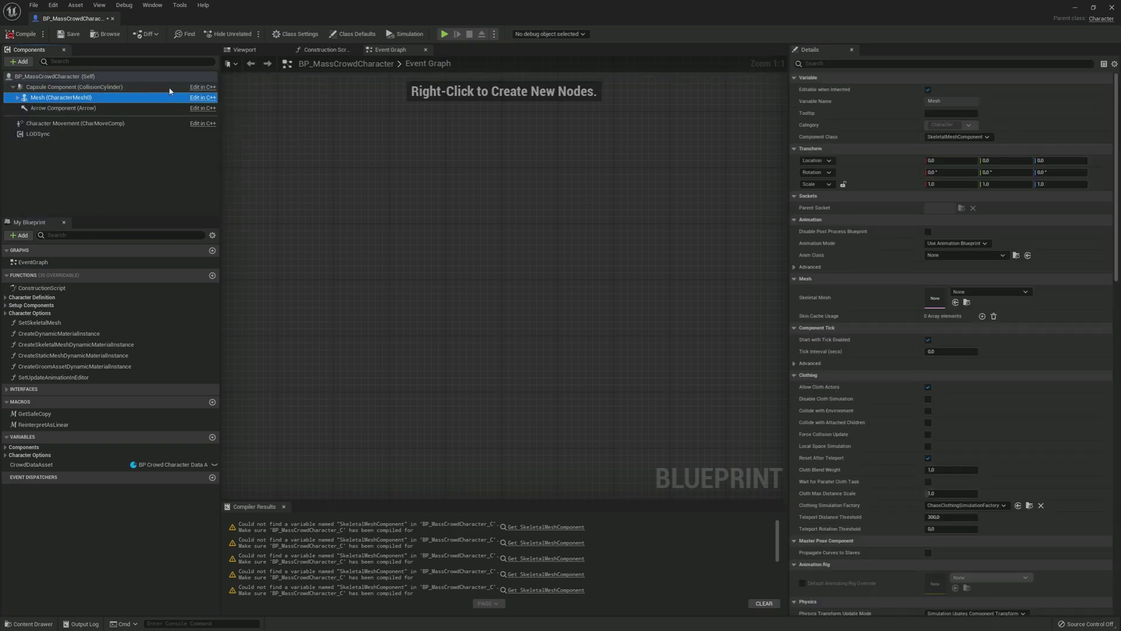
pyautogui.click(244, 49)
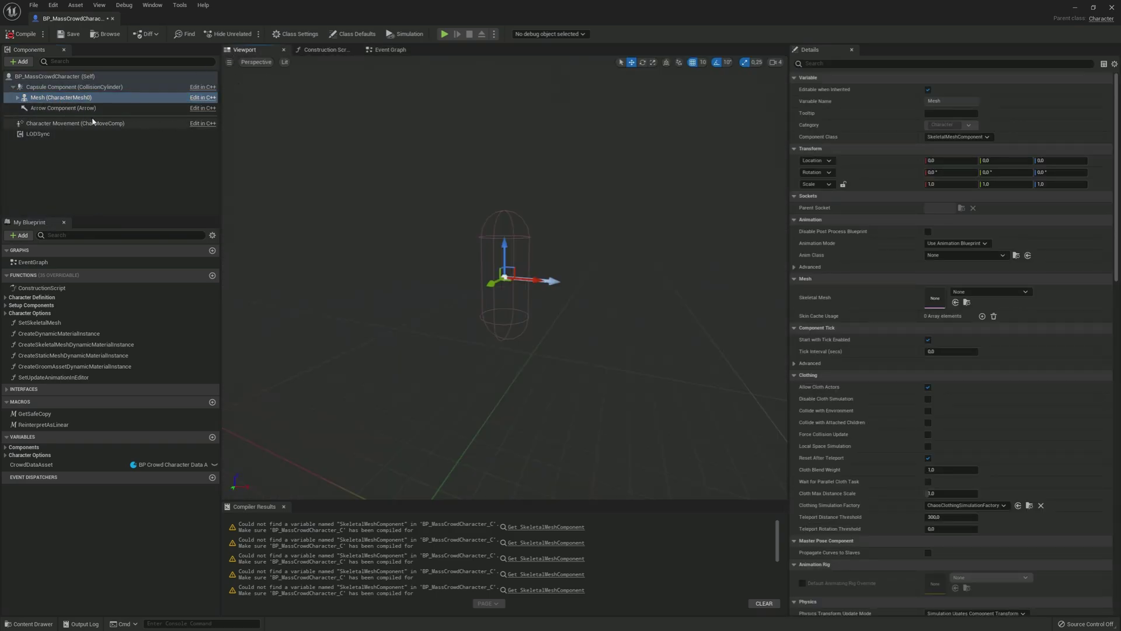
pyautogui.click(67, 99)
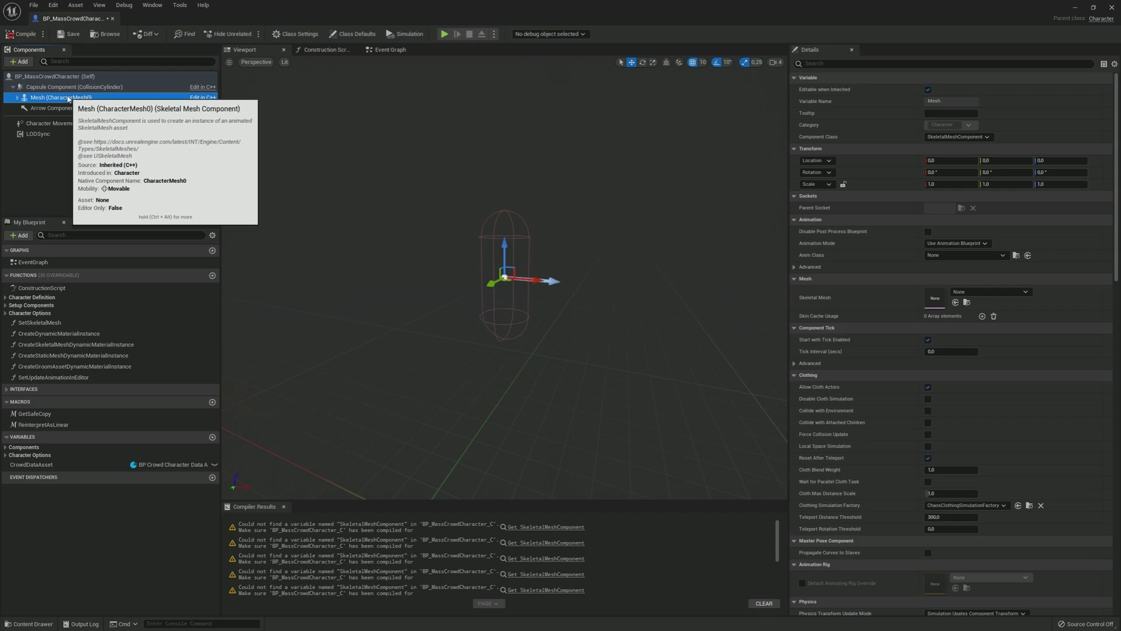
# In the Construction Script's Set Master Pose section, replace the broken Skeletal Mesh Component reference with Mesh, wired to New Master Bone Component.
pyautogui.click(531, 527)
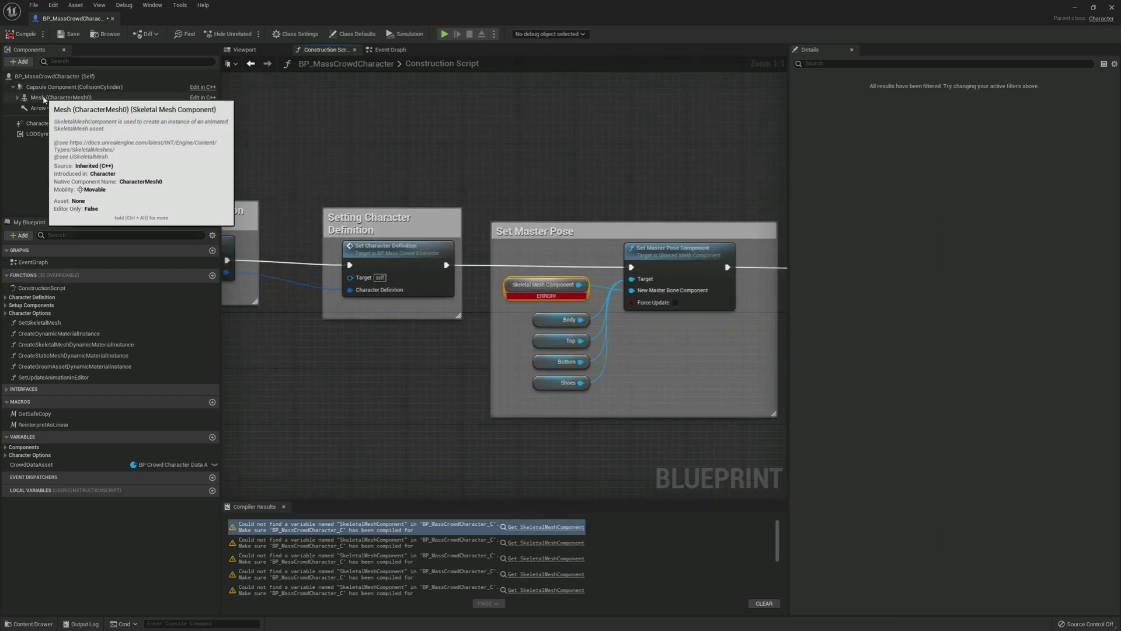
pyautogui.moveTo(48, 97); pyautogui.dragTo(526, 257)
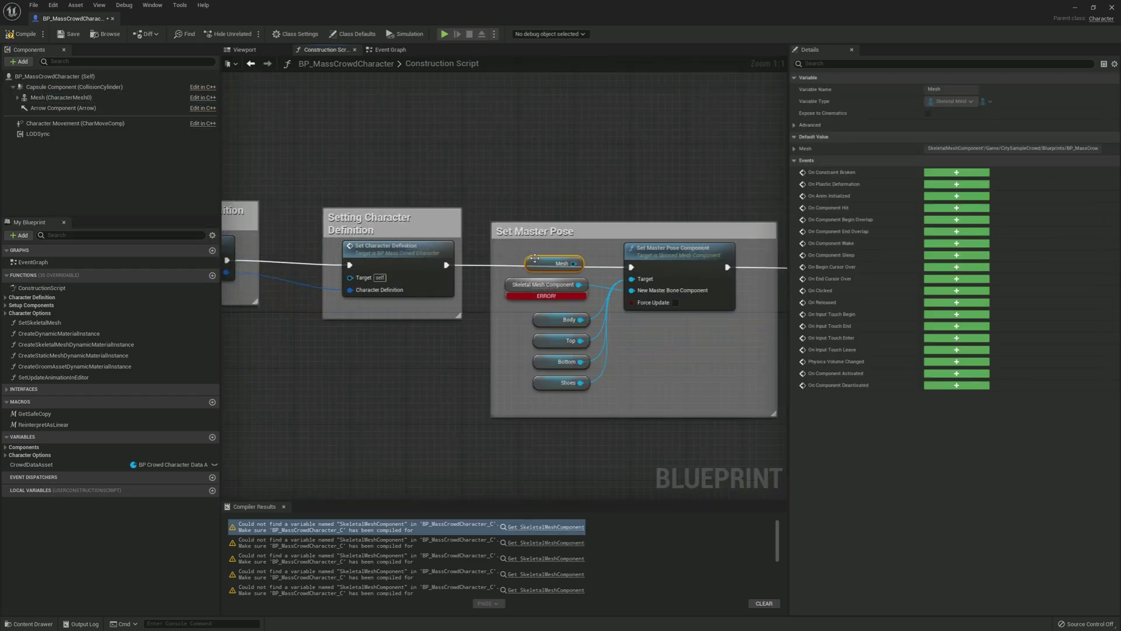
pyautogui.keyDown('ctrl'); pyautogui.moveTo(580, 285); pyautogui.dragTo(567, 257); pyautogui.keyUp('ctrl')
pyautogui.click(532, 289)
pyautogui.press('Delete')
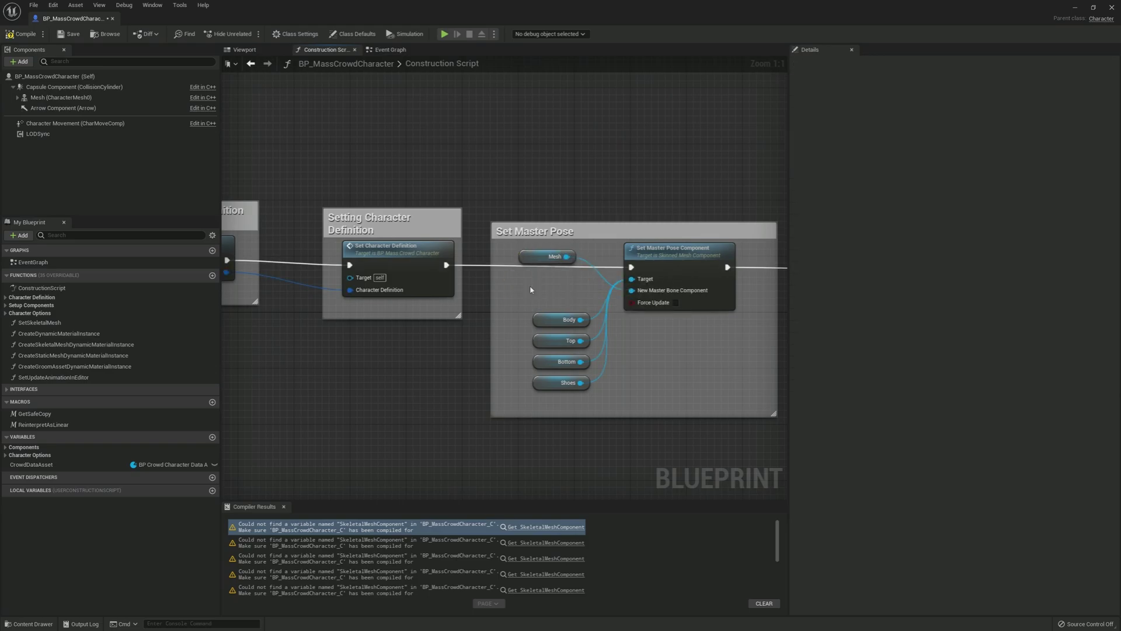
# In Set Character Definition, replace the broken Skeletal Mesh Component node with Mesh as the target of Set Relative Scale 3D.
pyautogui.click(540, 541)
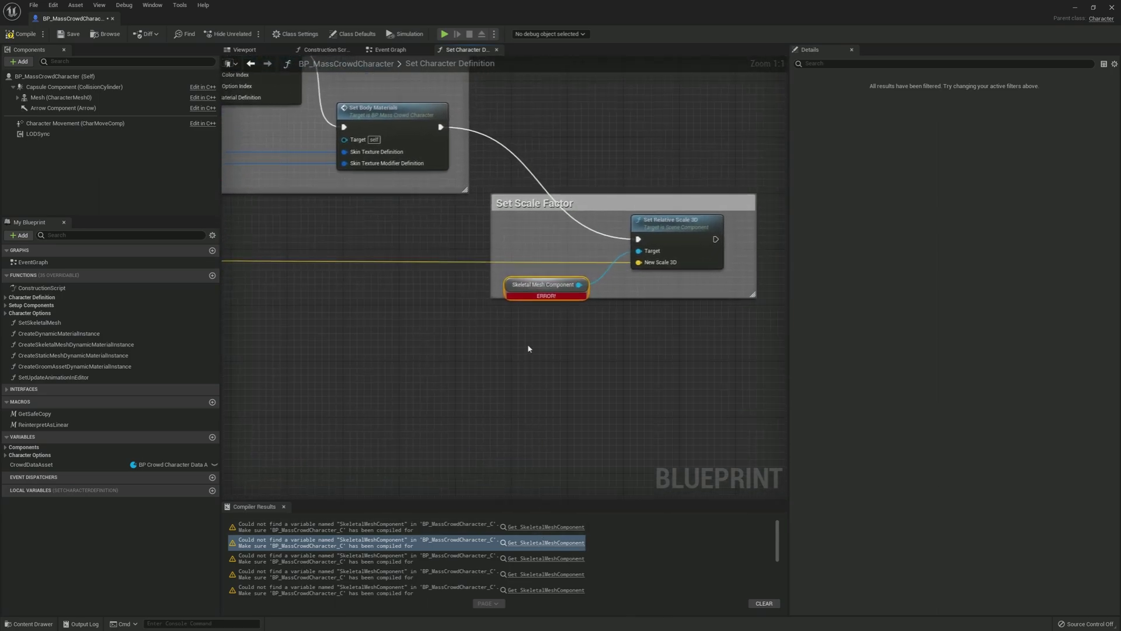
pyautogui.hotkey('ctrl', 'v')
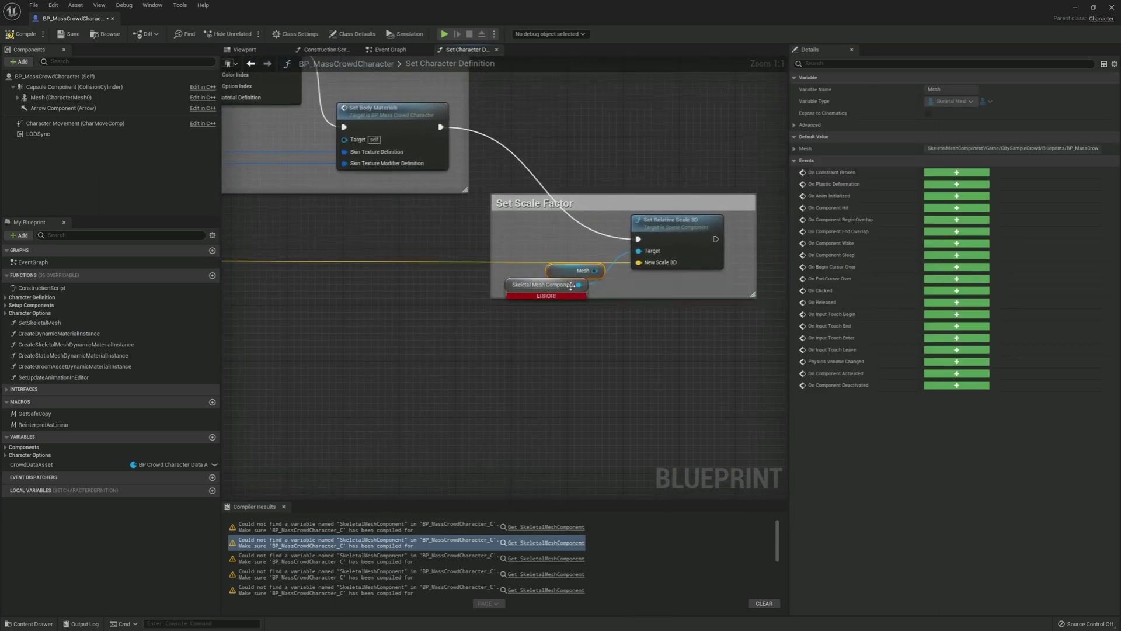
pyautogui.moveTo(579, 285); pyautogui.dragTo(595, 275)
pyautogui.click(537, 289)
# In Set Skeletal Meshes, feed a Mesh reference into the first Set Skeletal Mesh node and delete the broken Skeletal Mesh Component node.
pyautogui.click(562, 559)
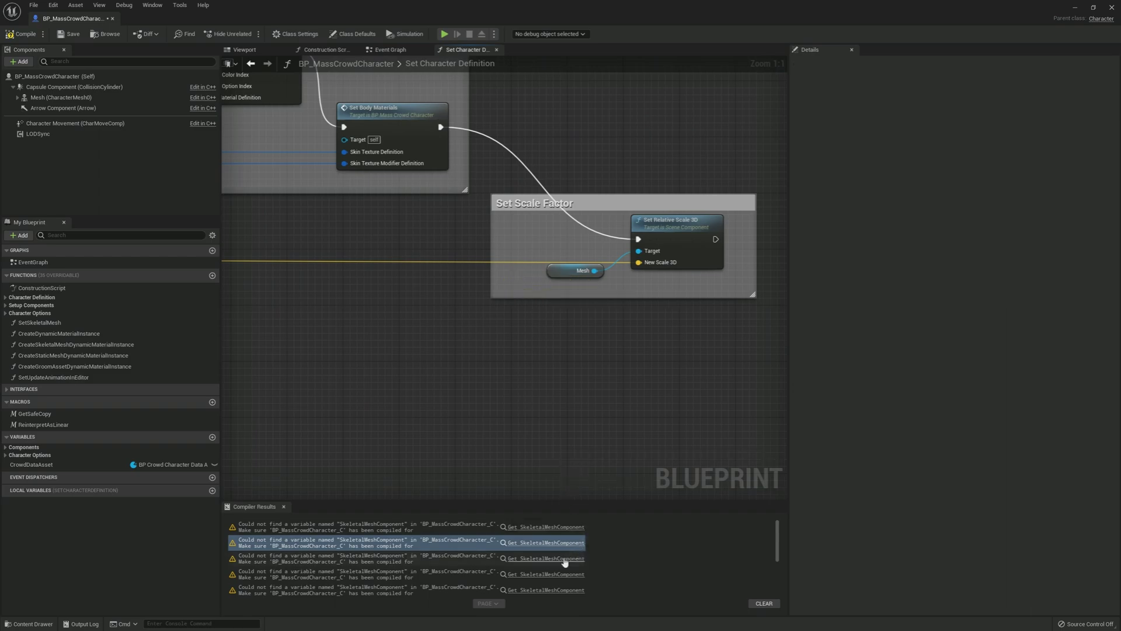
pyautogui.hotkey('ctrl', 'v')
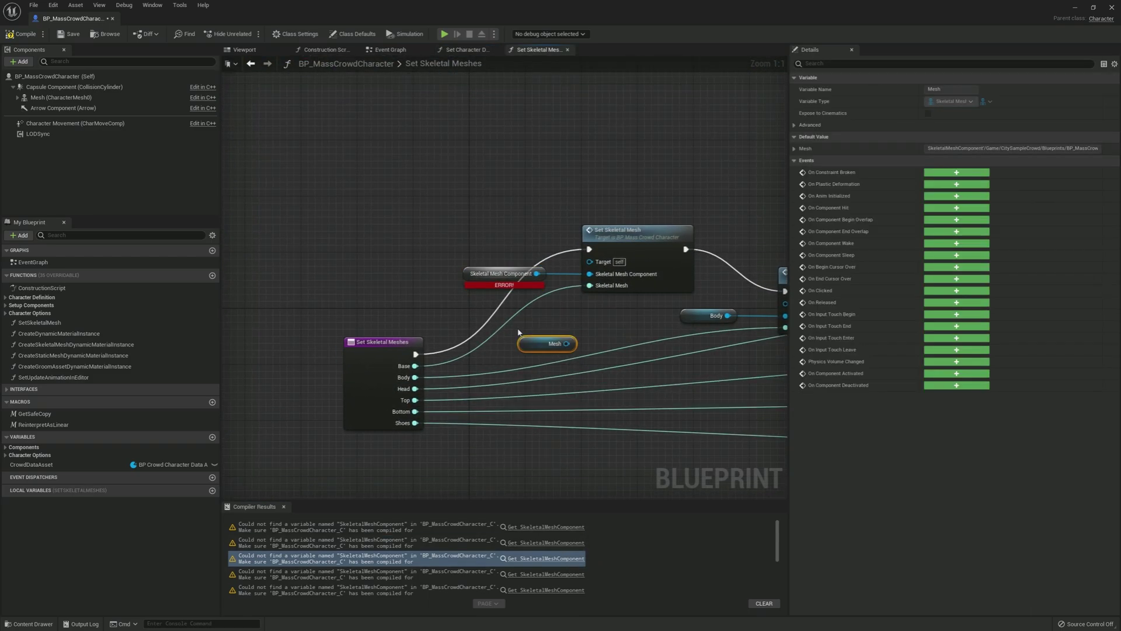
pyautogui.moveTo(526, 338); pyautogui.dragTo(589, 274)
pyautogui.press('Escape')
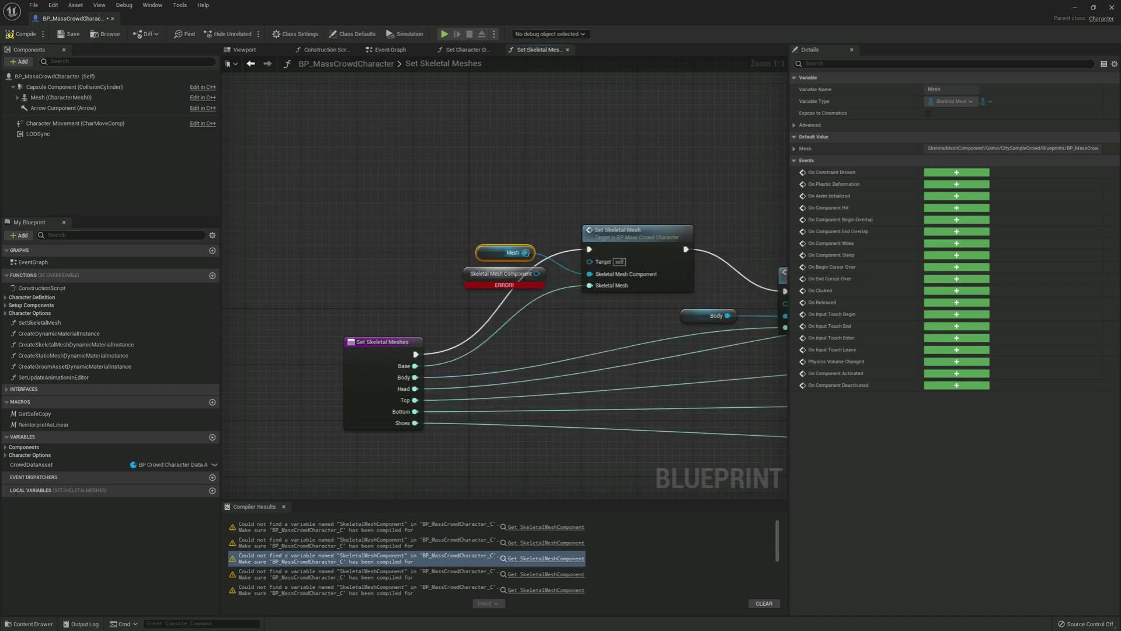
pyautogui.click(478, 277)
pyautogui.press('Delete')
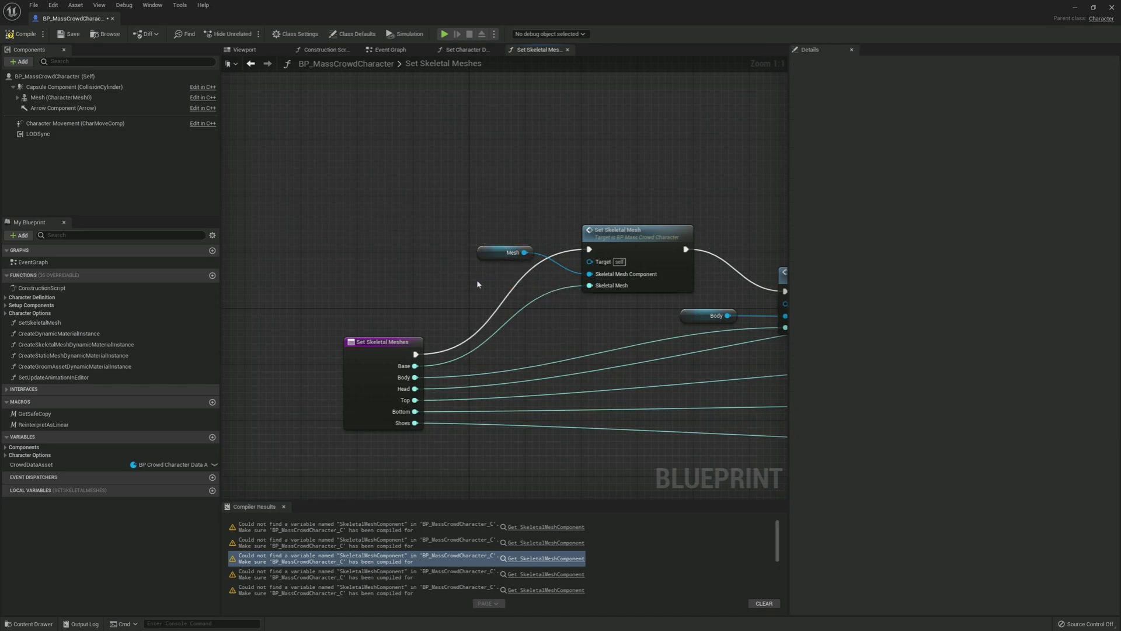
# In Attach Accessory, replace the broken Skeletal Mesh Component node with Mesh as the target of Does Socket Exist.
pyautogui.click(546, 574)
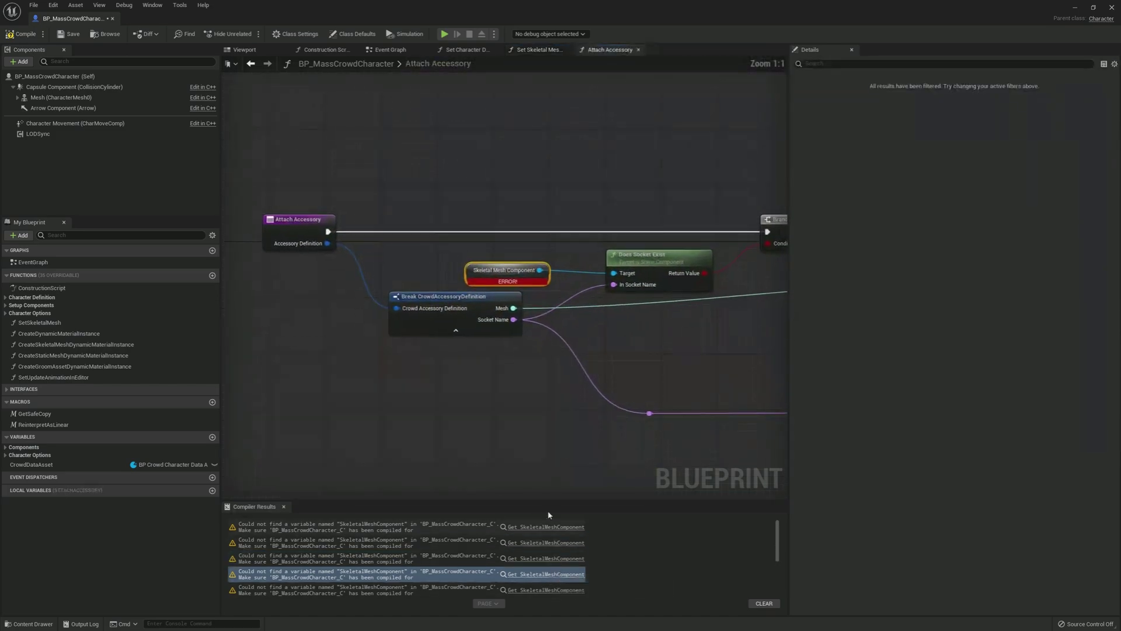
pyautogui.hotkey('ctrl', 'v')
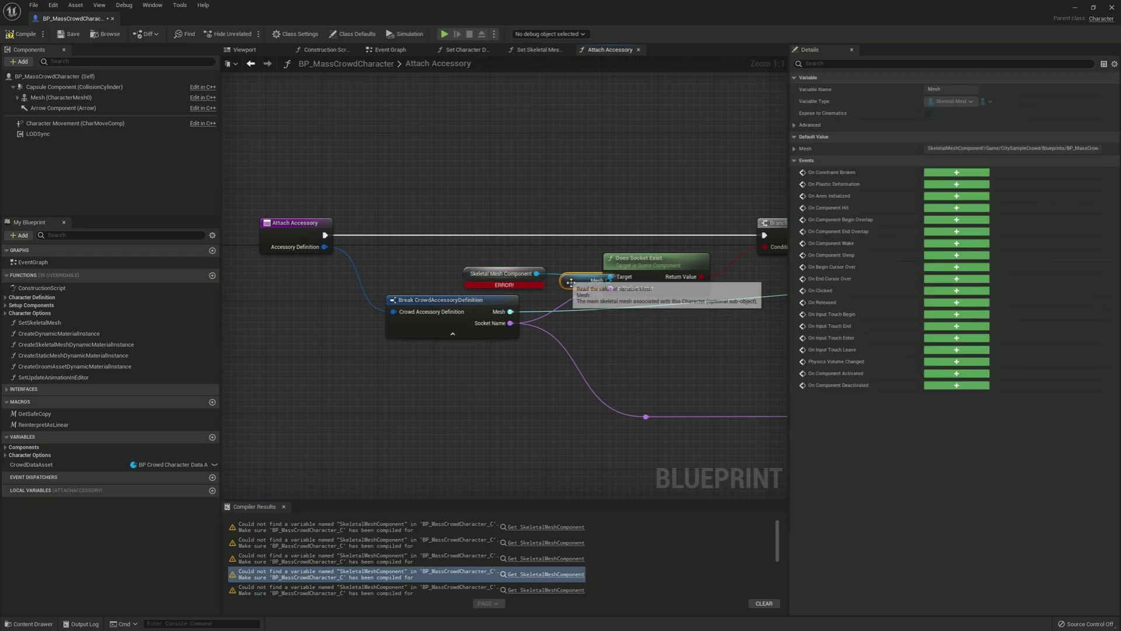
pyautogui.moveTo(561, 264); pyautogui.dragTo(610, 276)
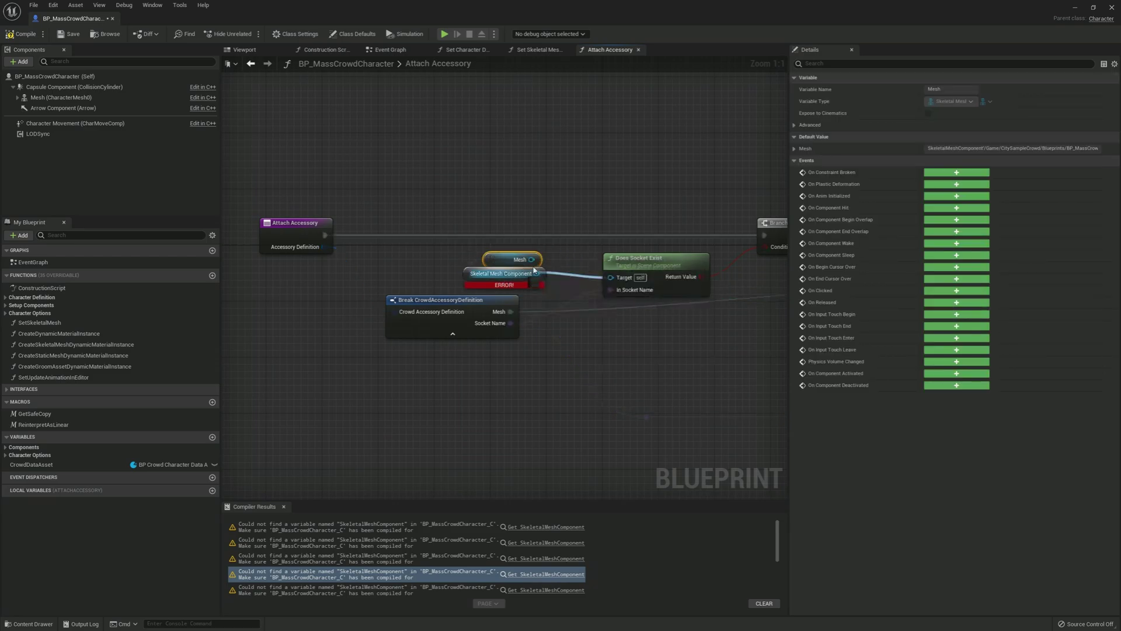
pyautogui.click(512, 278)
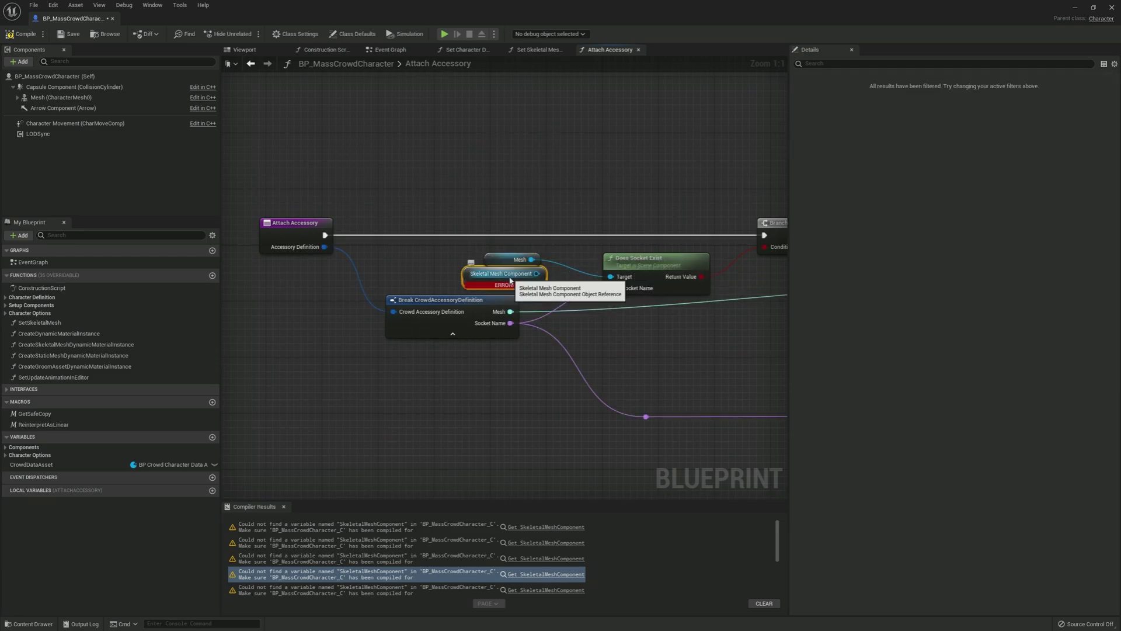
pyautogui.press('Delete')
# In the Attach Component to Socket section, replace the broken Skeletal Mesh Component node with Mesh as the Parent input, placed below Accessory.
pyautogui.click(559, 591)
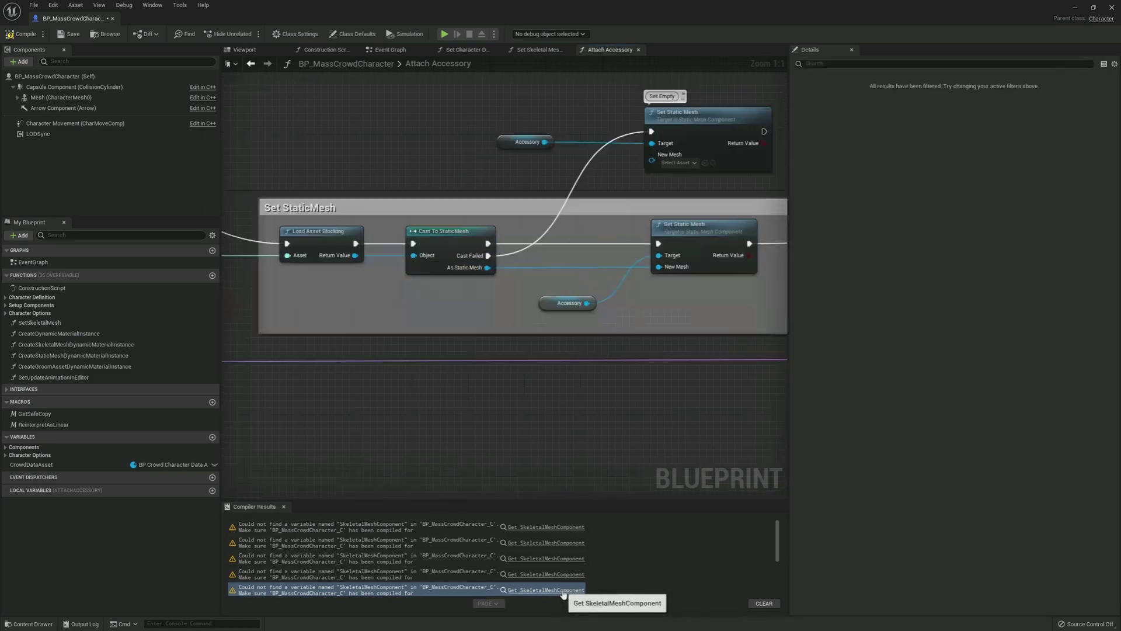
pyautogui.hotkey('ctrl', 'v')
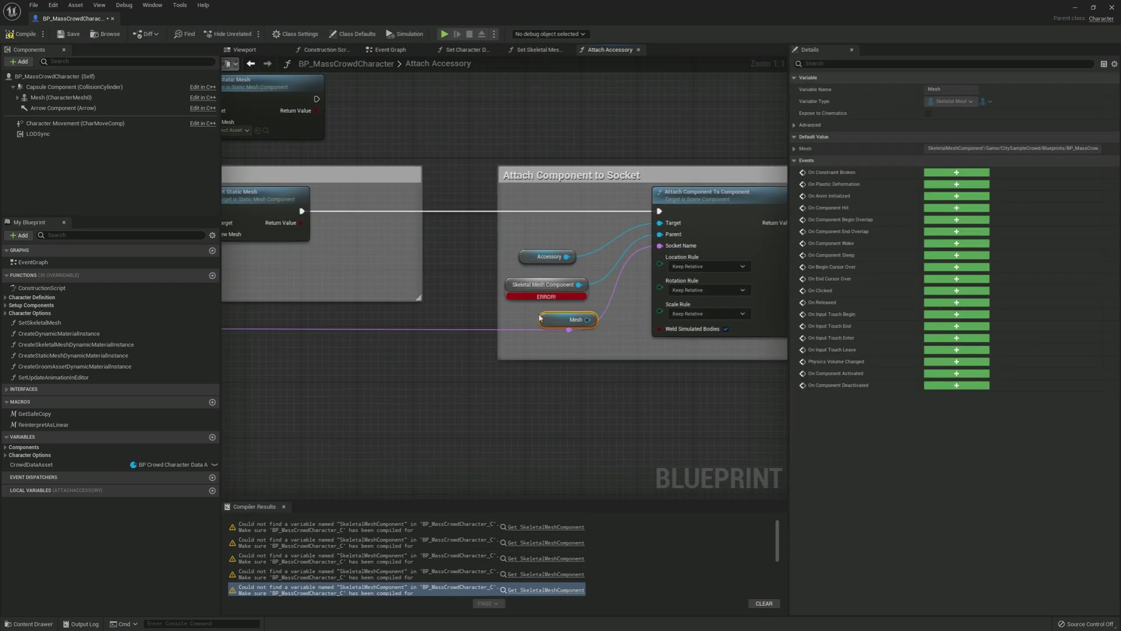
pyautogui.keyDown('ctrl'); pyautogui.moveTo(579, 284); pyautogui.dragTo(588, 319); pyautogui.keyUp('ctrl')
pyautogui.click(533, 293)
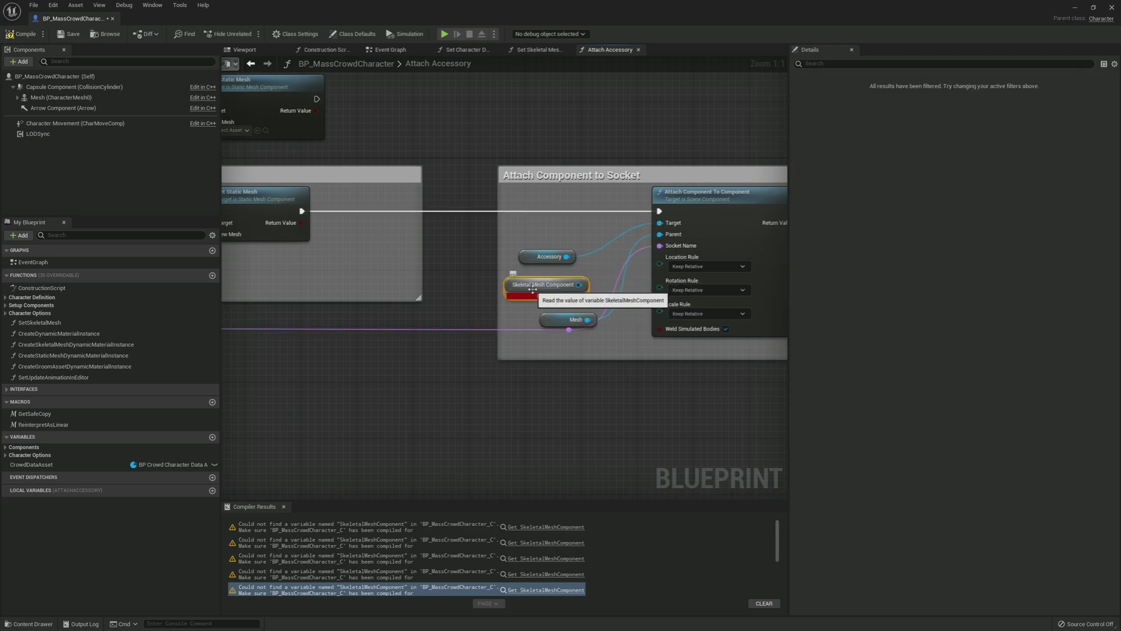
pyautogui.press('Delete')
pyautogui.moveTo(552, 316); pyautogui.dragTo(539, 295)
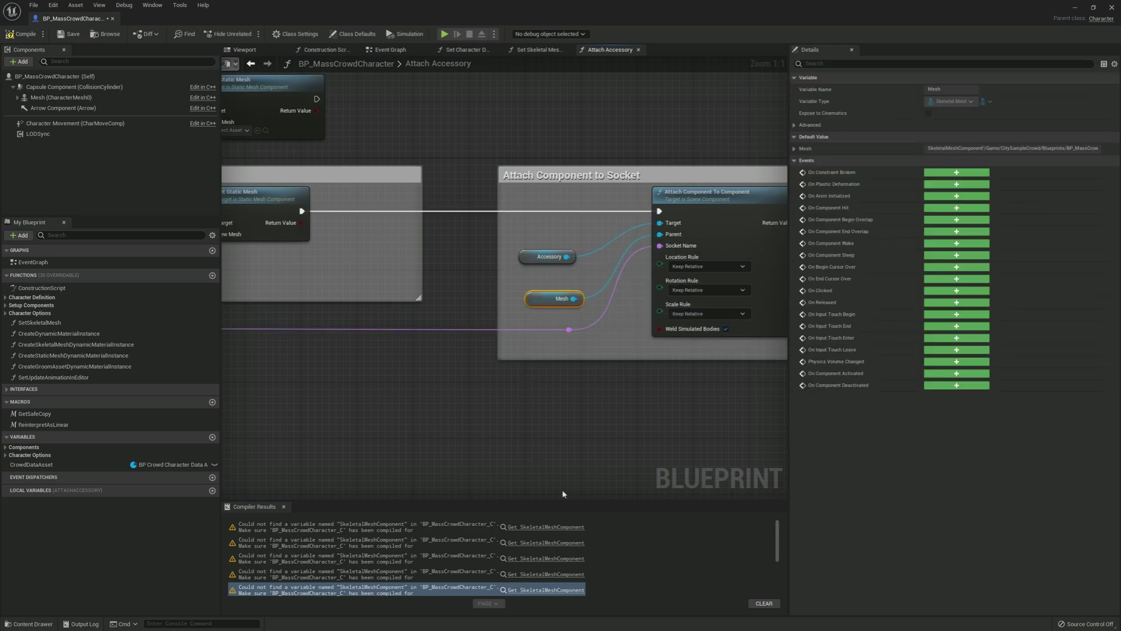
# Check the remaining compiler messages, and save and compile BP_MassCrowdCharacter.
pyautogui.moveTo(776, 542); pyautogui.dragTo(775, 565)
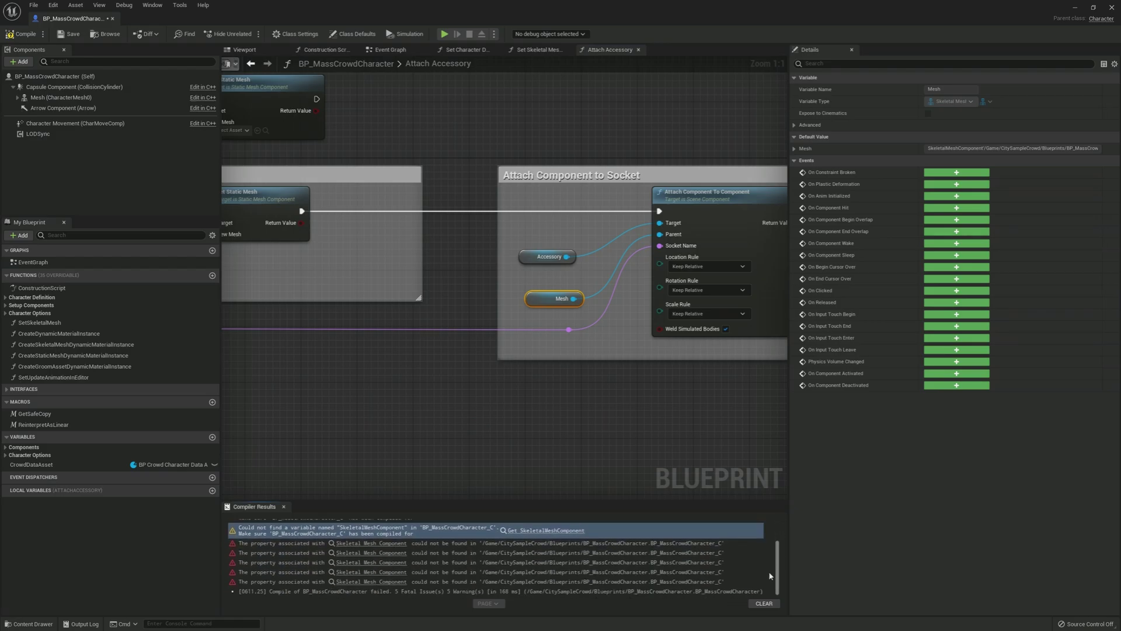
pyautogui.click(71, 35)
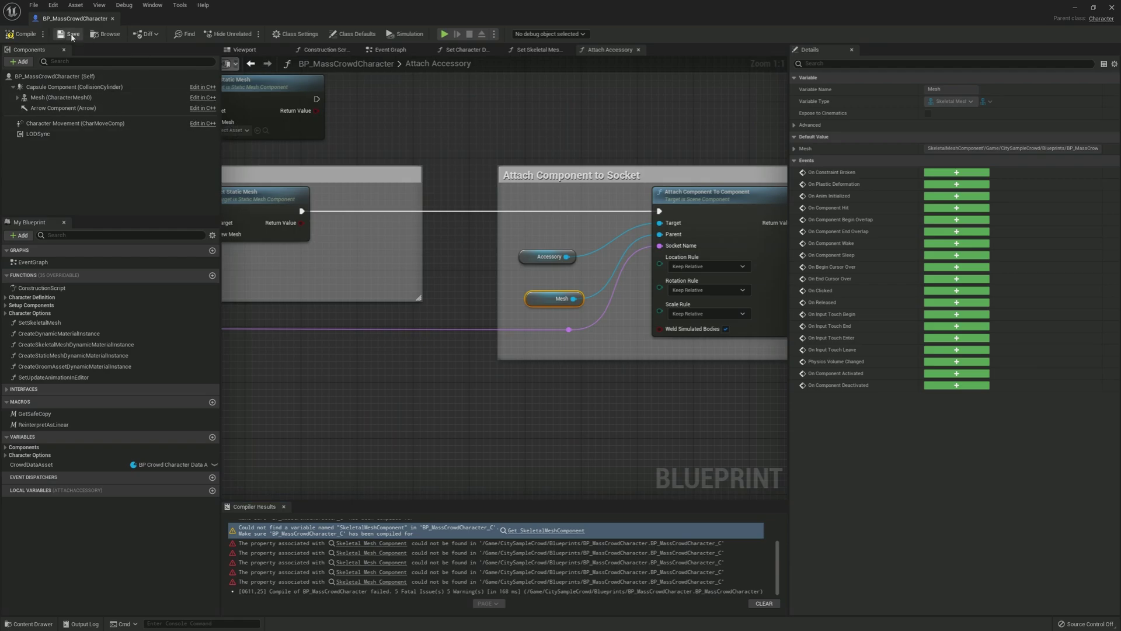
pyautogui.click(16, 36)
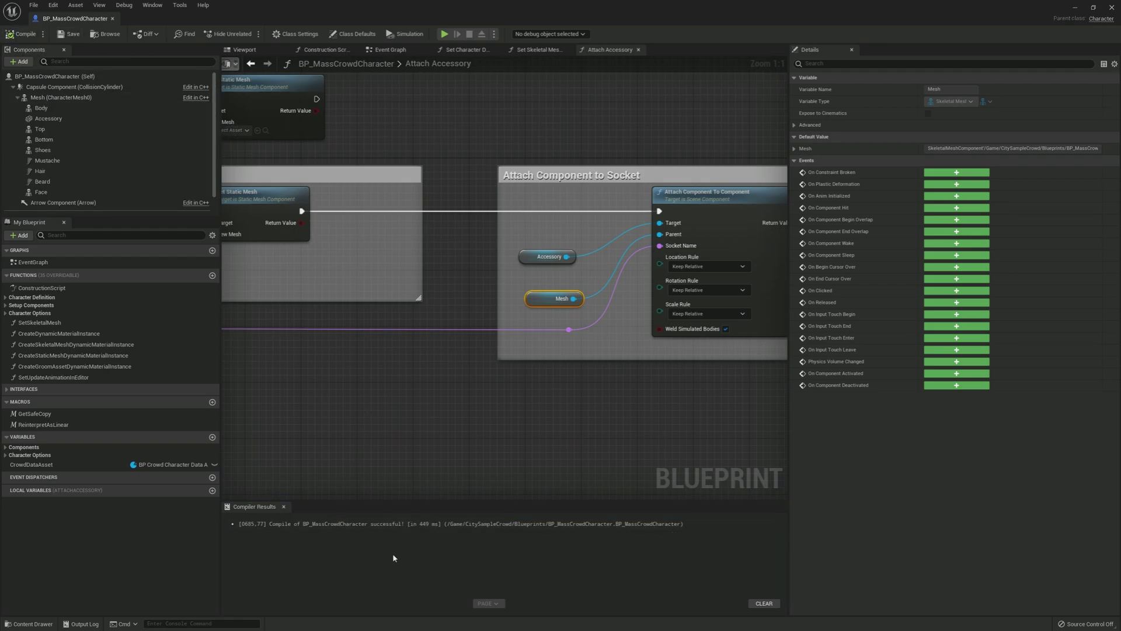
# Lower BP_MassCrowdCharacter's Mesh component to a Z location of -85 so the figure fits inside the capsule.
pyautogui.click(242, 50)
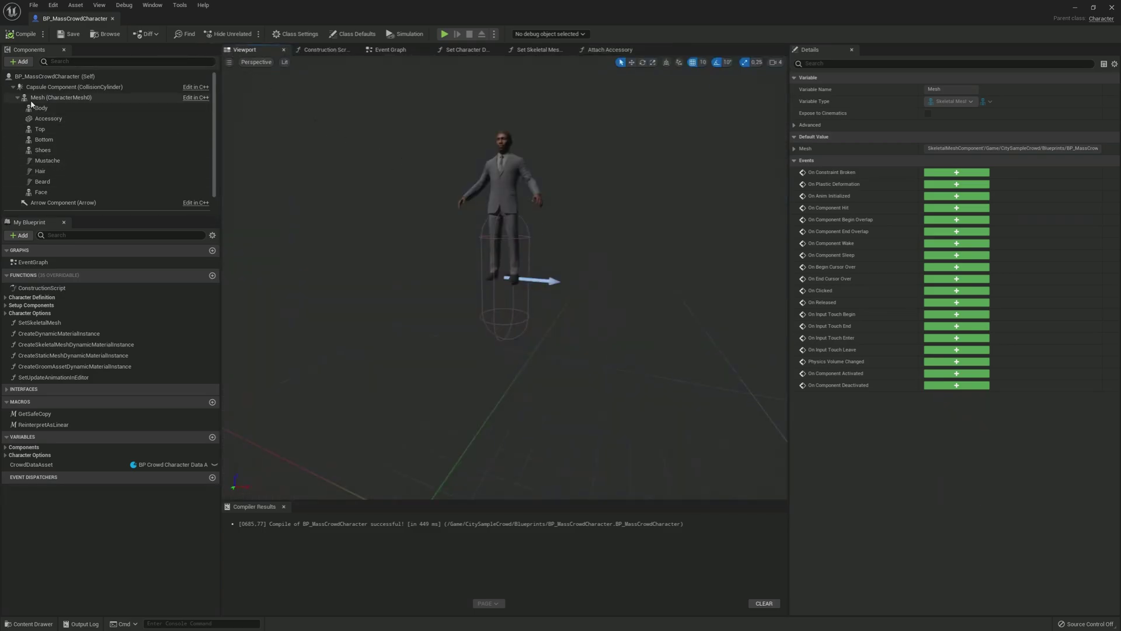
pyautogui.doubleClick(52, 98)
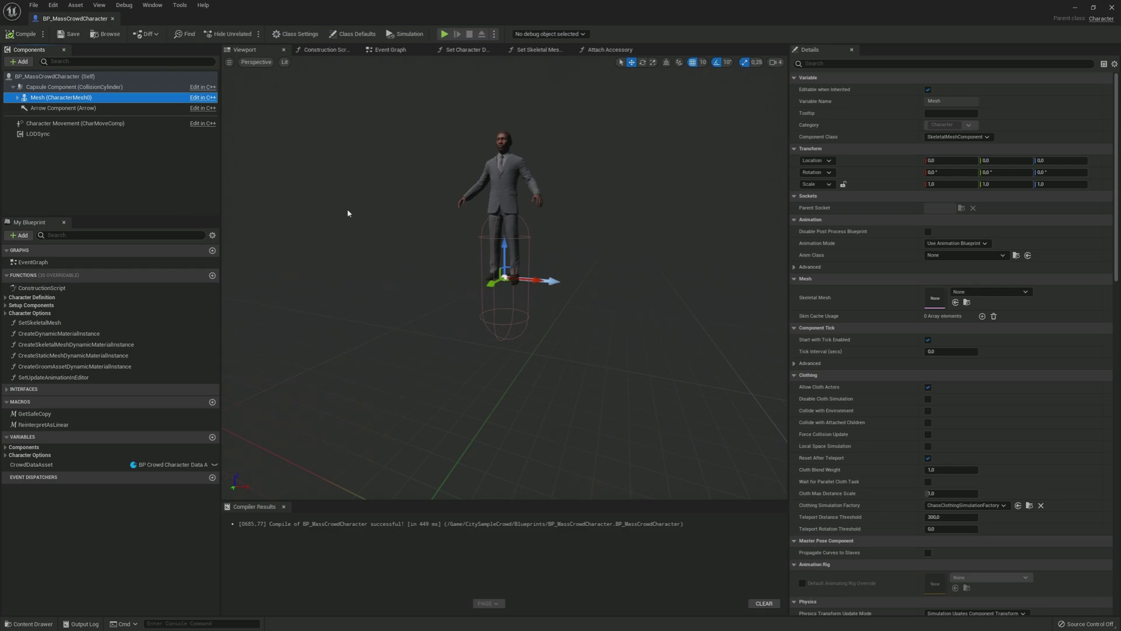
pyautogui.moveTo(512, 241); pyautogui.dragTo(505, 302)
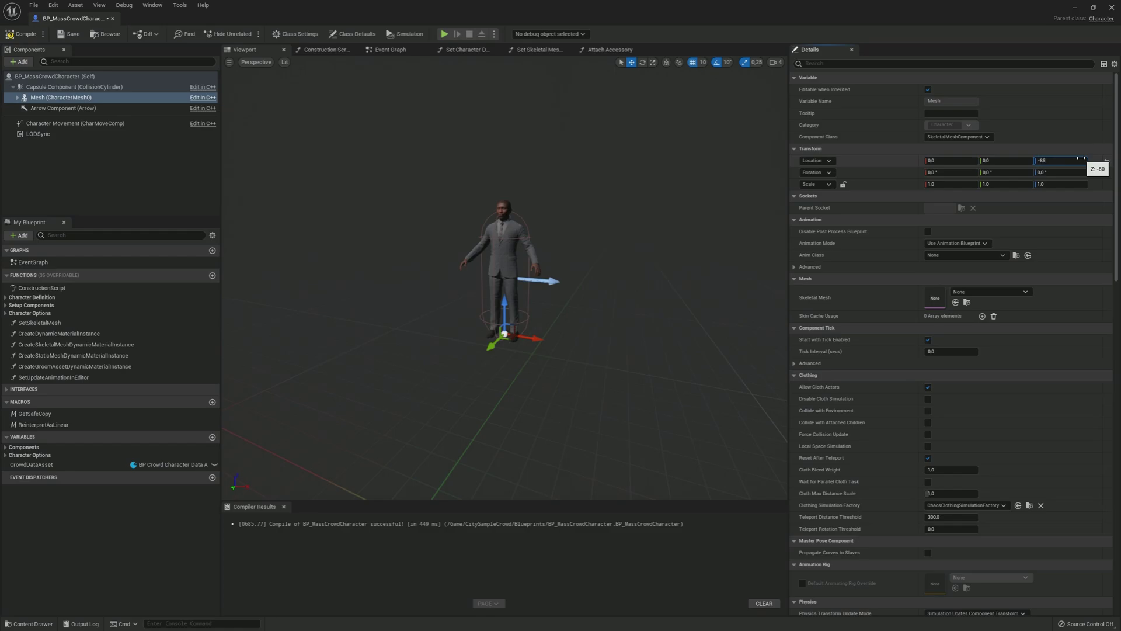
pyautogui.press('Return')
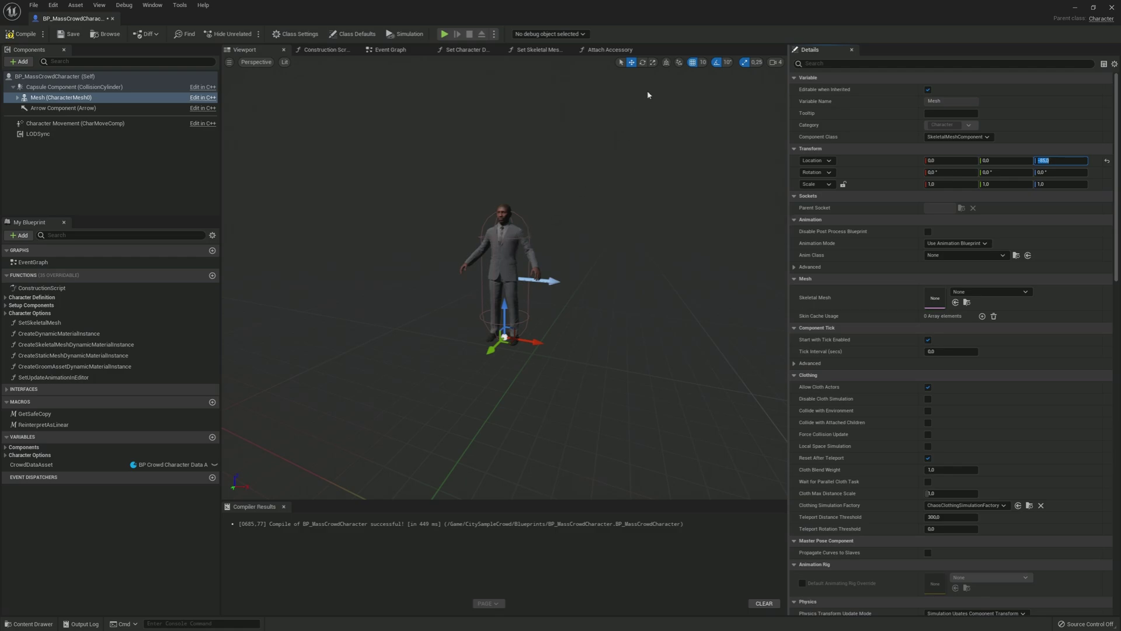
# Rotate the Mesh about -90° around Z to face the arrow's direction, and save, compile and close the blueprint.
pyautogui.click(643, 62)
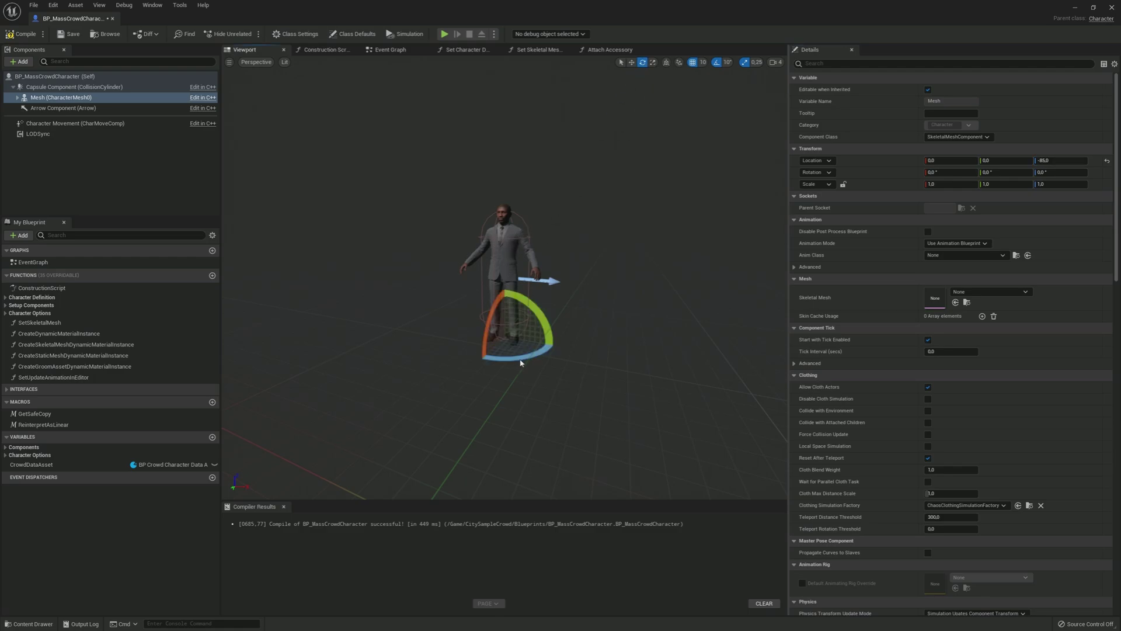
pyautogui.moveTo(519, 357); pyautogui.dragTo(575, 355)
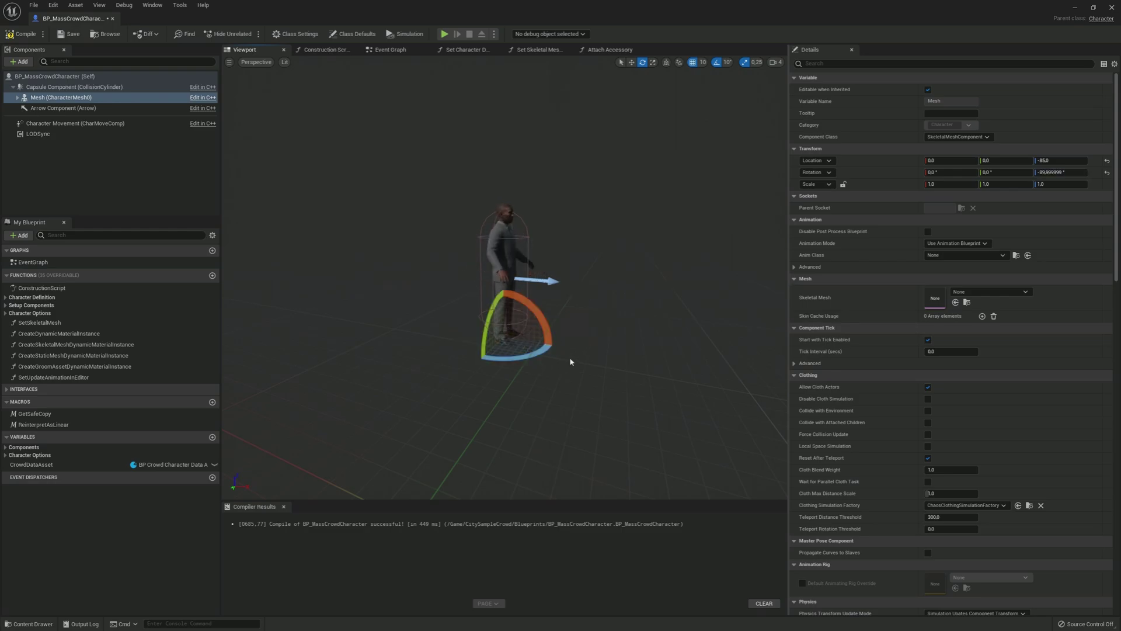
pyautogui.click(631, 62)
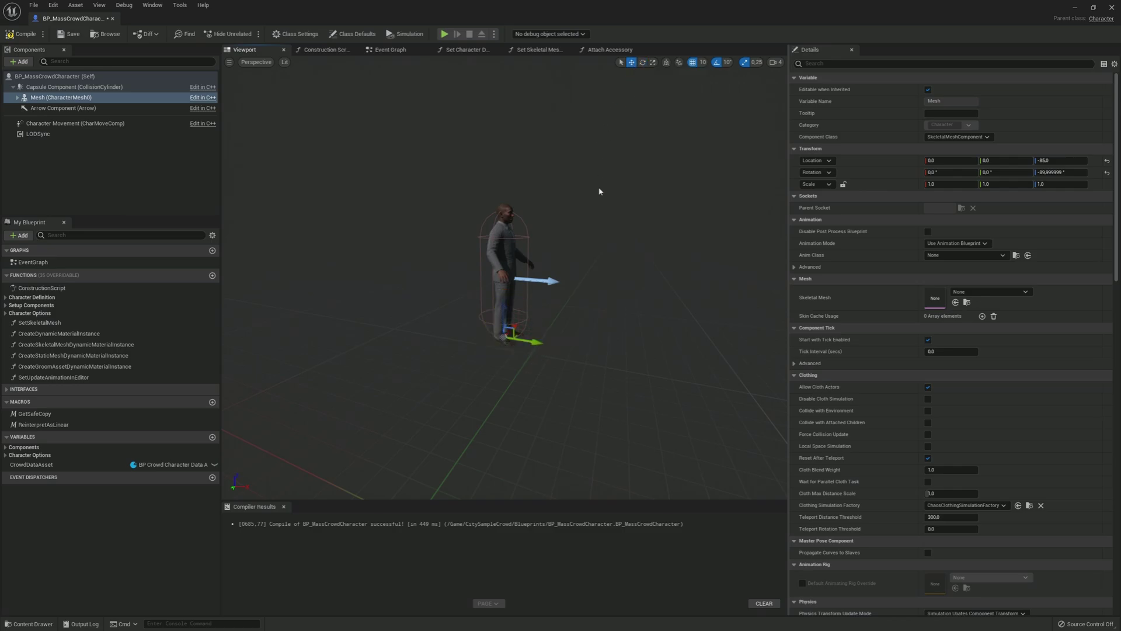
pyautogui.click(69, 33)
pyautogui.click(24, 34)
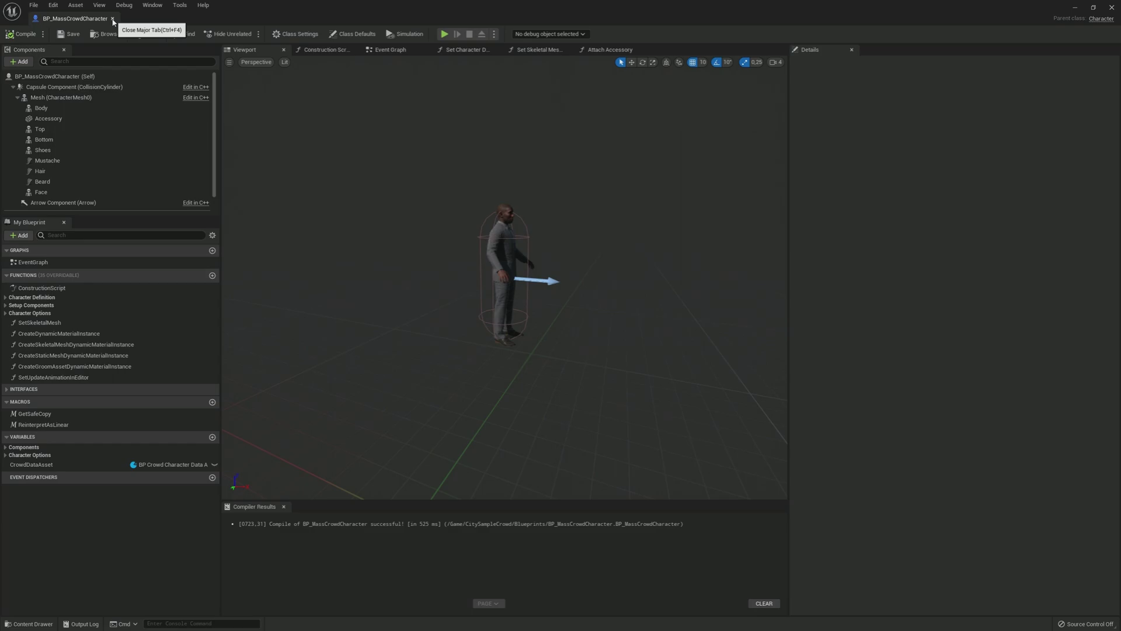
pyautogui.click(112, 20)
# Create an Animation Blueprint for the SK_Base skeleton in the CitySampleCrowd Blueprints folder, keeping the default name.
pyautogui.rightClick(434, 557)
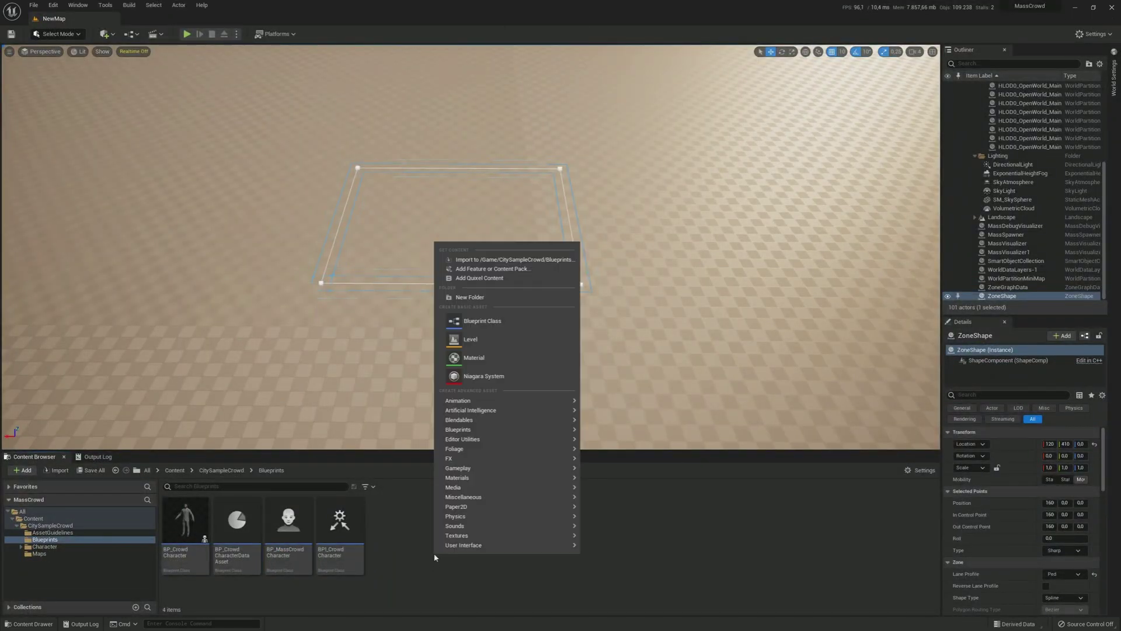
pyautogui.moveTo(503, 404)
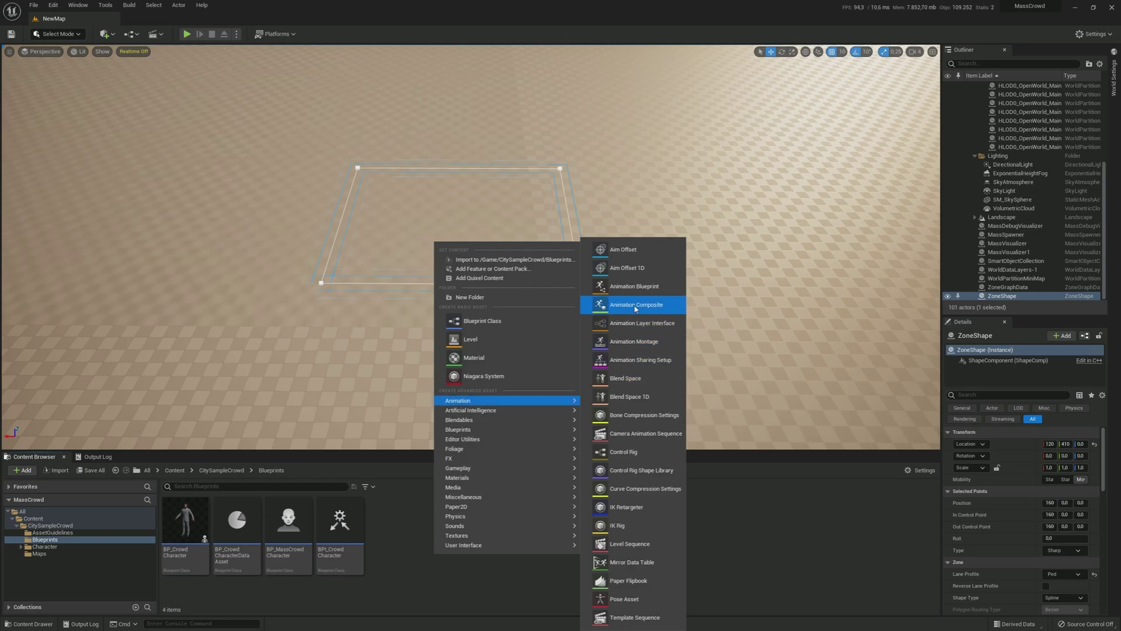
pyautogui.click(634, 286)
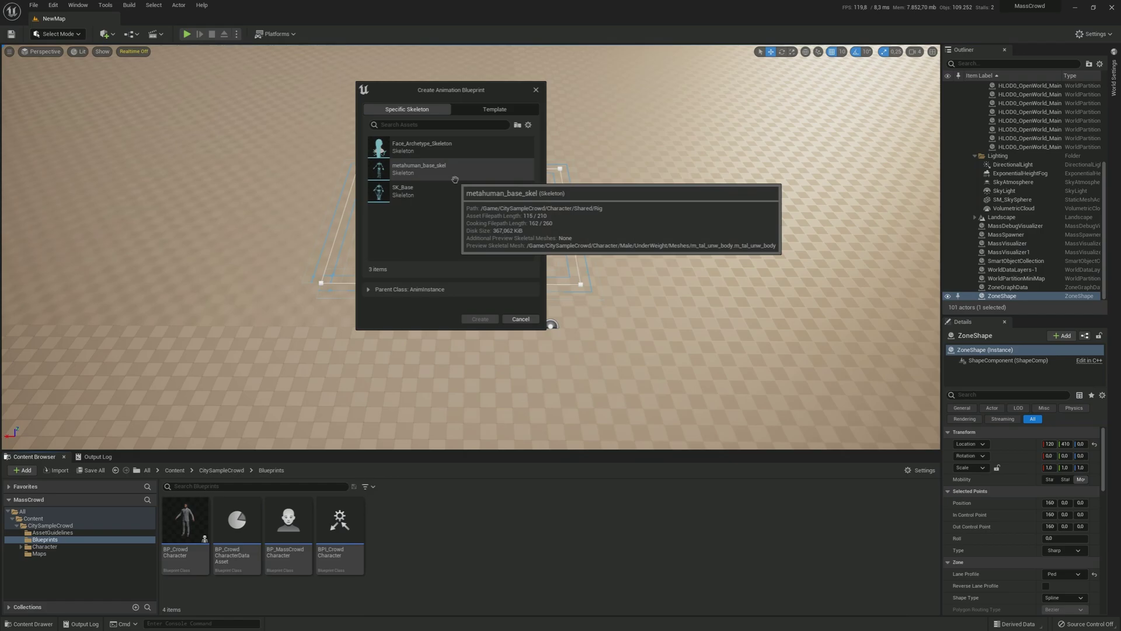
pyautogui.click(399, 195)
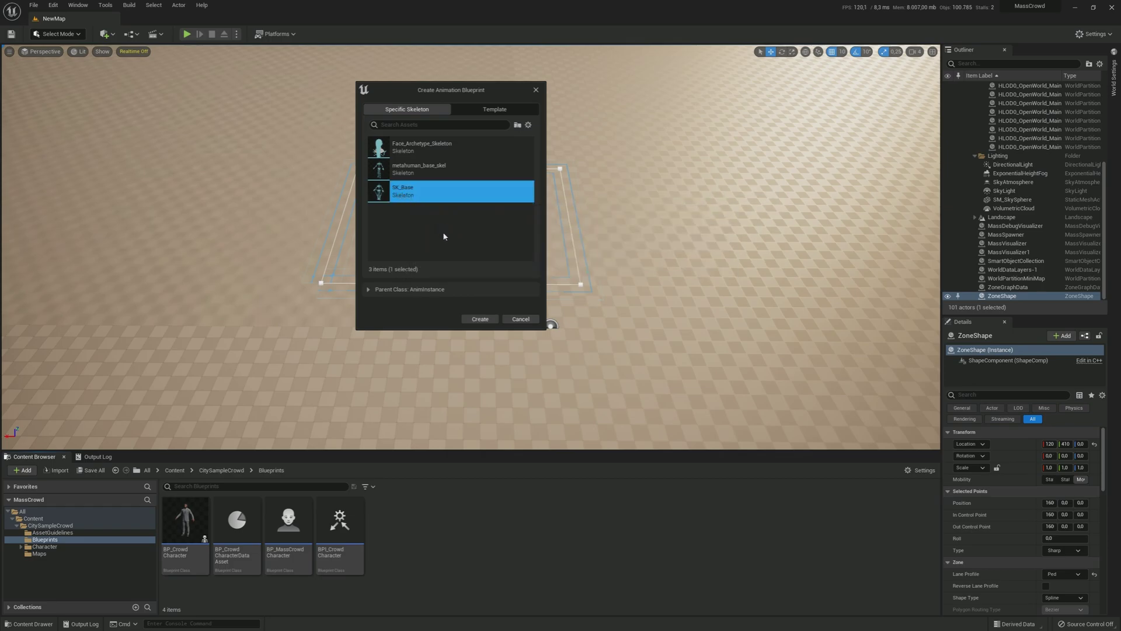
pyautogui.click(473, 319)
pyautogui.press('Return')
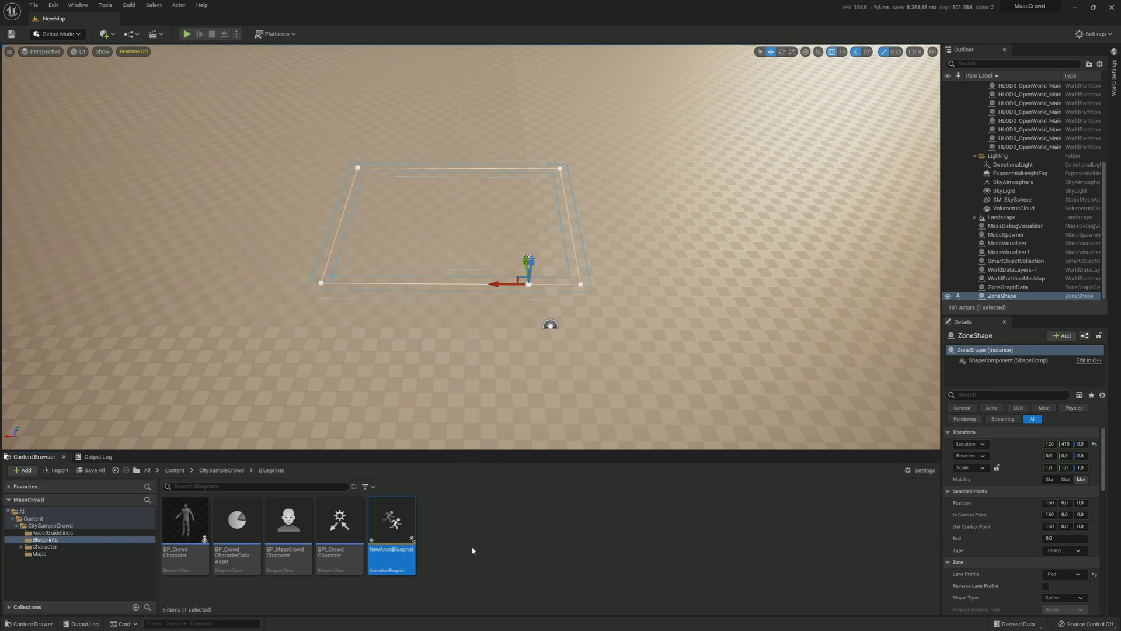
# In NewAnimBlueprint's AnimGraph, connect the FTN_N_Walk_F sequence to the Output Pose, and compile, save and close the blueprint.
pyautogui.doubleClick(404, 527)
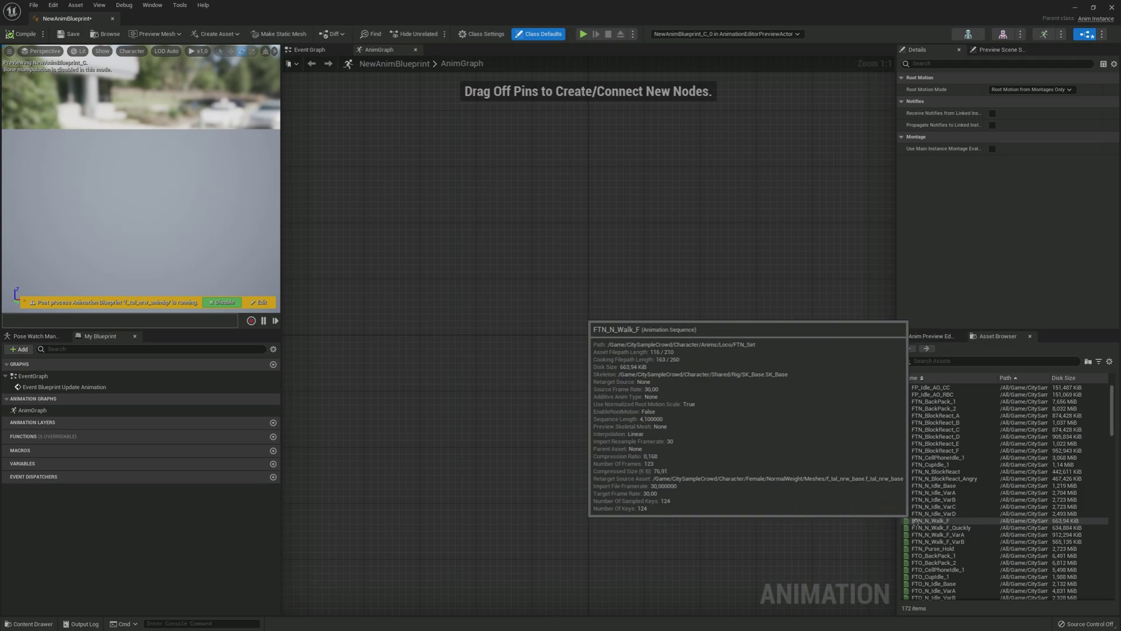
pyautogui.click(916, 521)
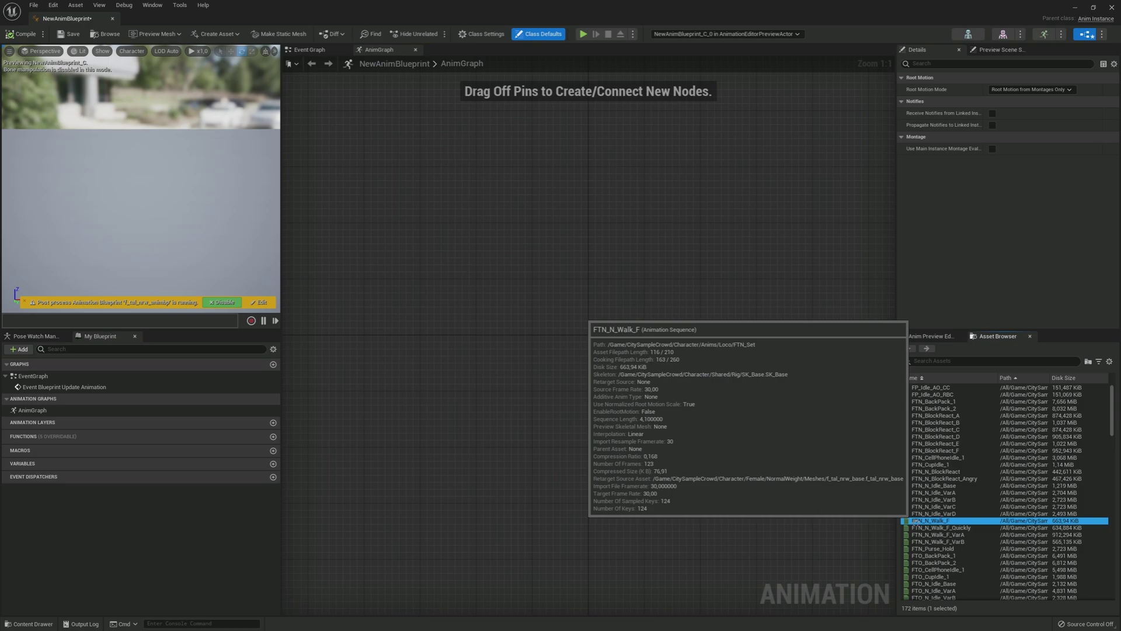
pyautogui.moveTo(916, 522); pyautogui.dragTo(597, 382)
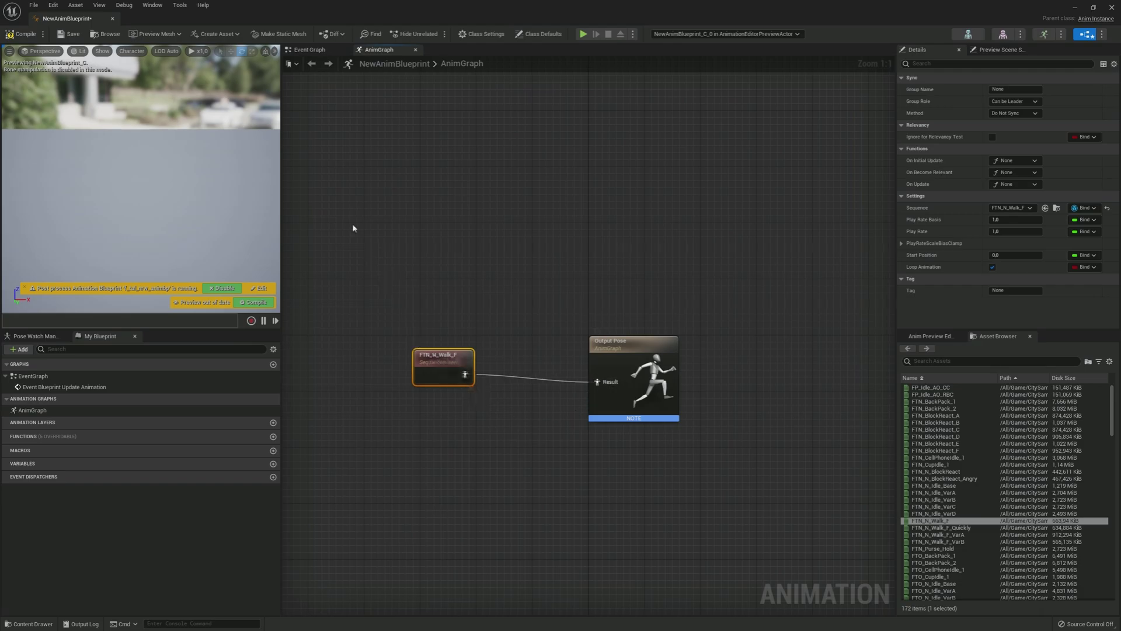
pyautogui.click(23, 34)
pyautogui.click(69, 34)
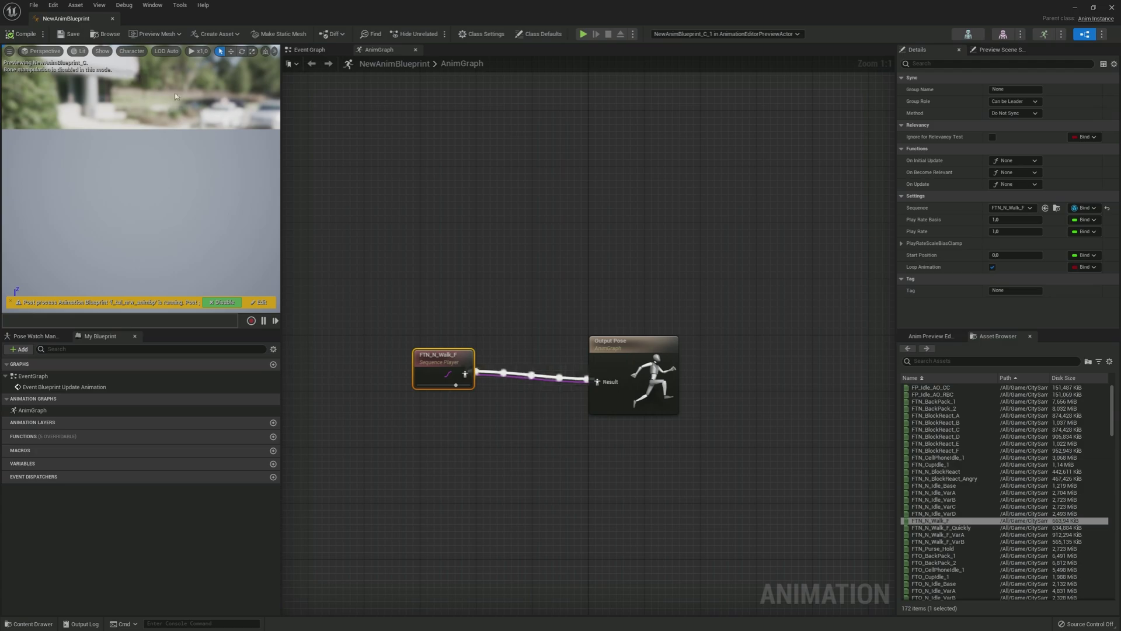
pyautogui.click(113, 19)
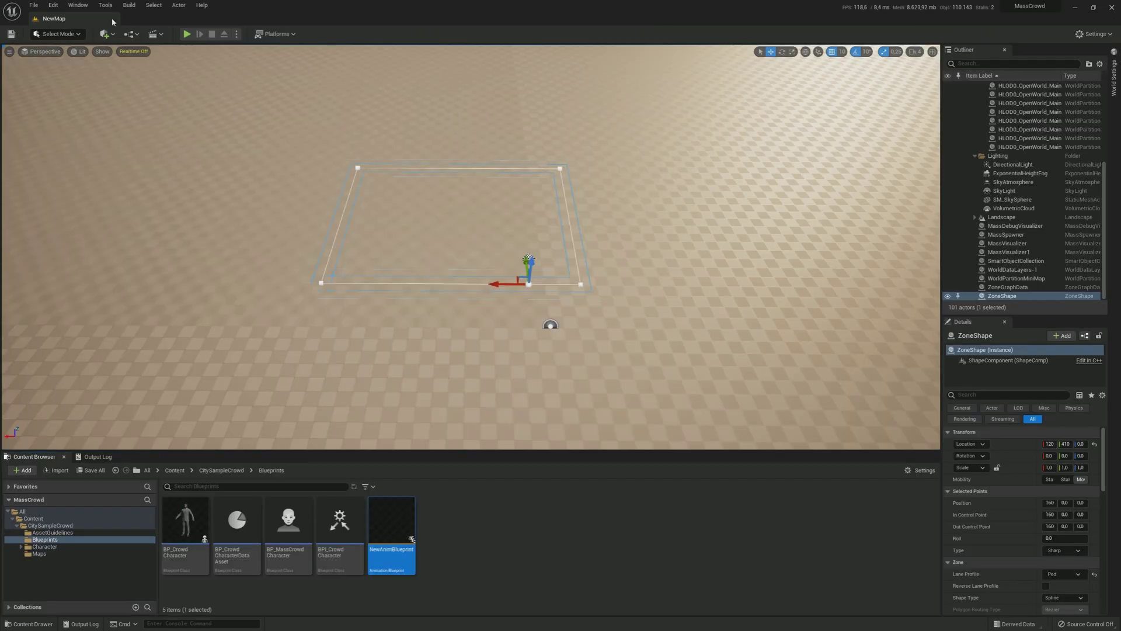
# In BP_MassCrowdCharacter, set the Mesh component's Anim Class to NewAnimBlueprint.
pyautogui.doubleClick(292, 560)
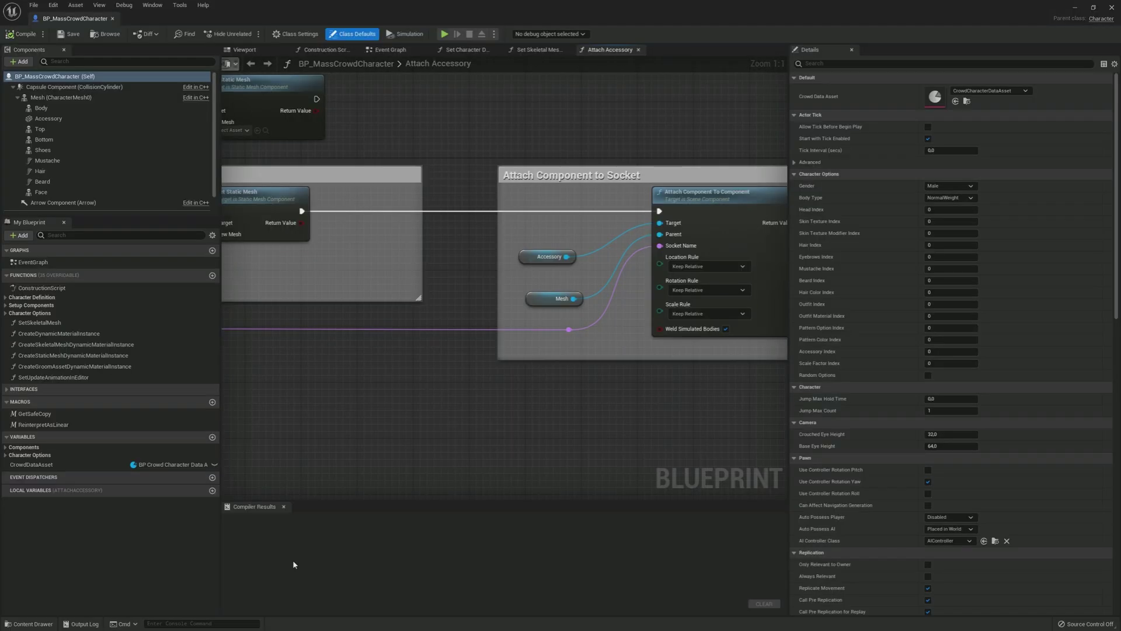
pyautogui.click(244, 51)
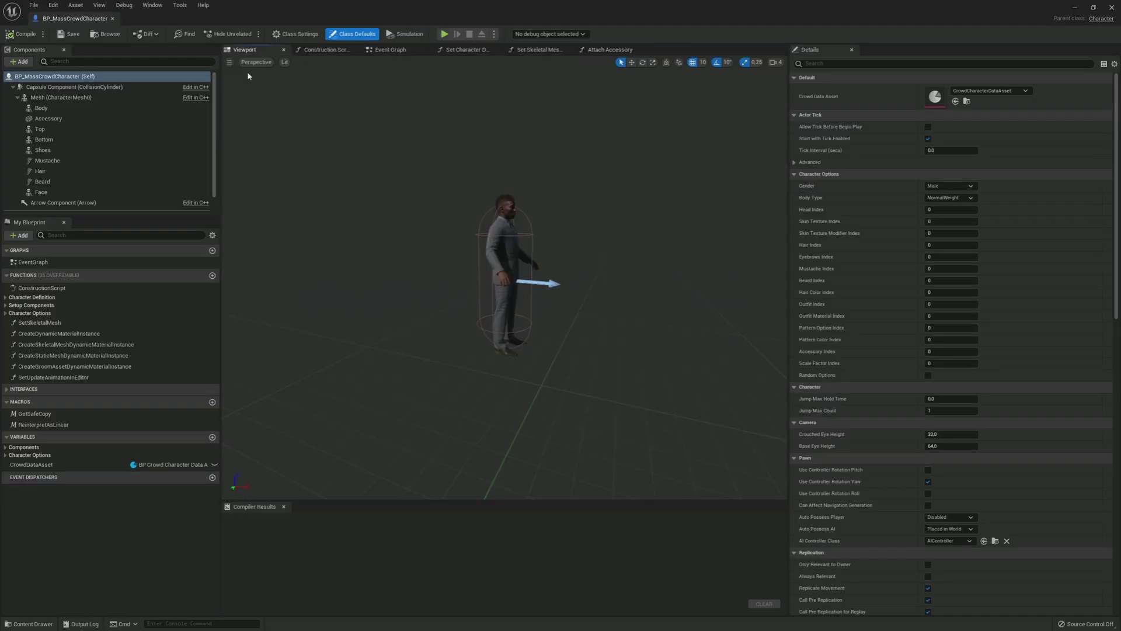
pyautogui.click(52, 98)
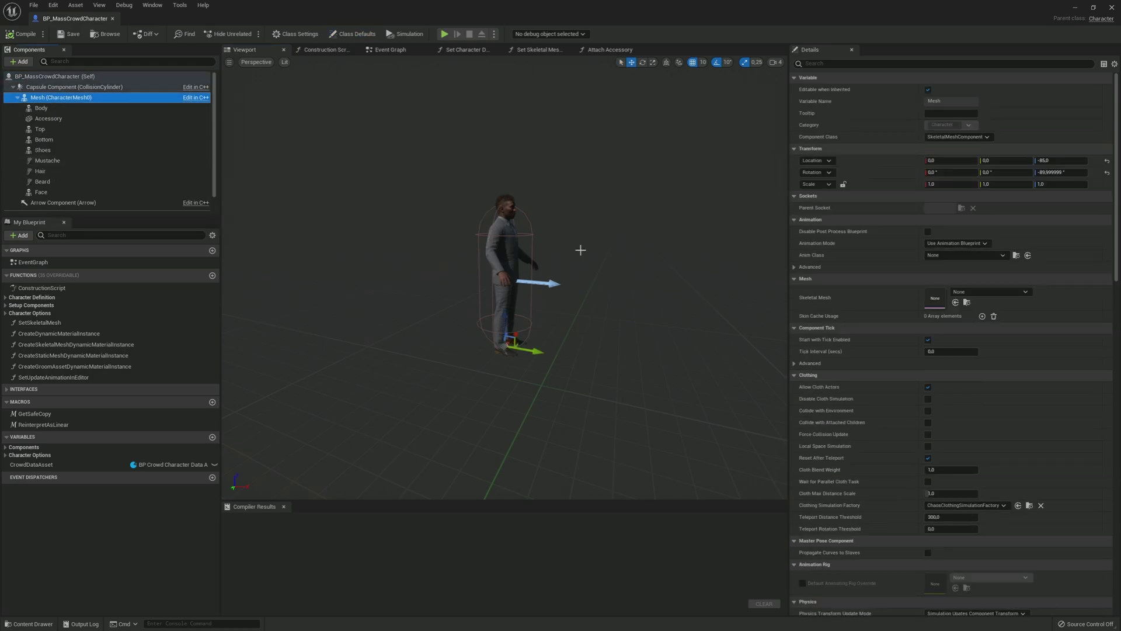
pyautogui.click(949, 255)
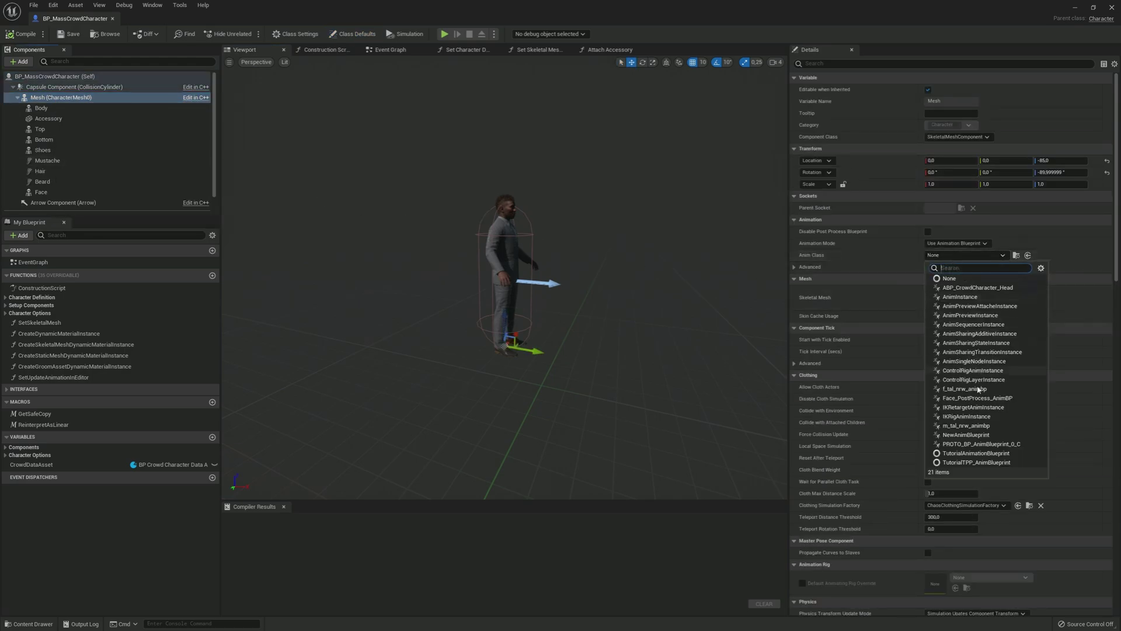
pyautogui.click(964, 435)
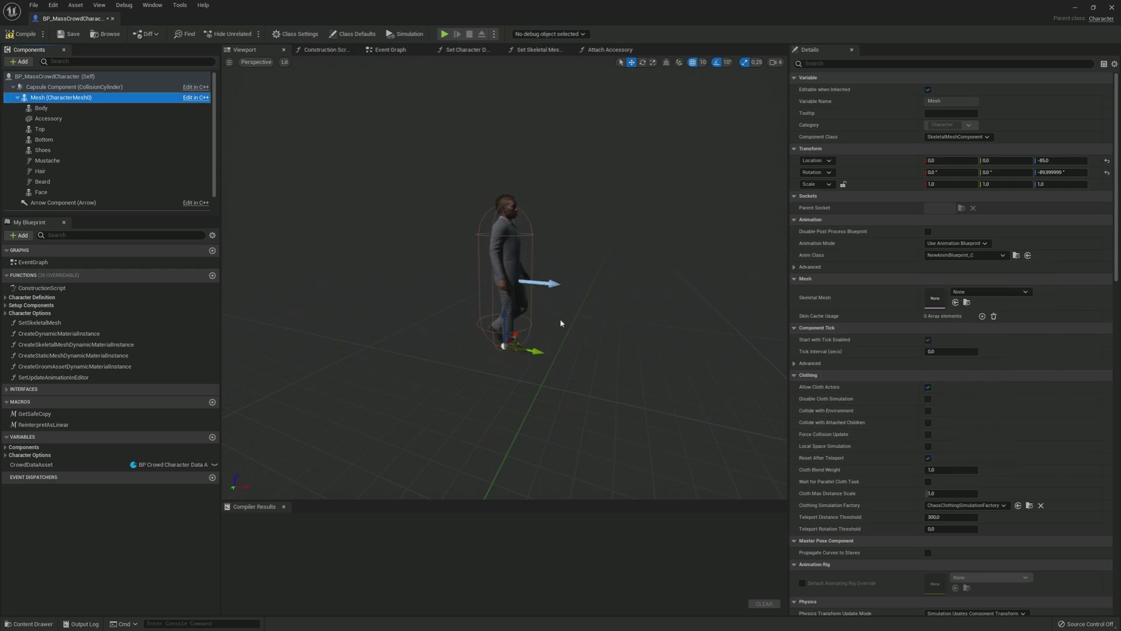
# Reparent the Mustache, Hair and Beard components under Face, and compile and save BP_MassCrowdCharacter.
pyautogui.click(18, 98)
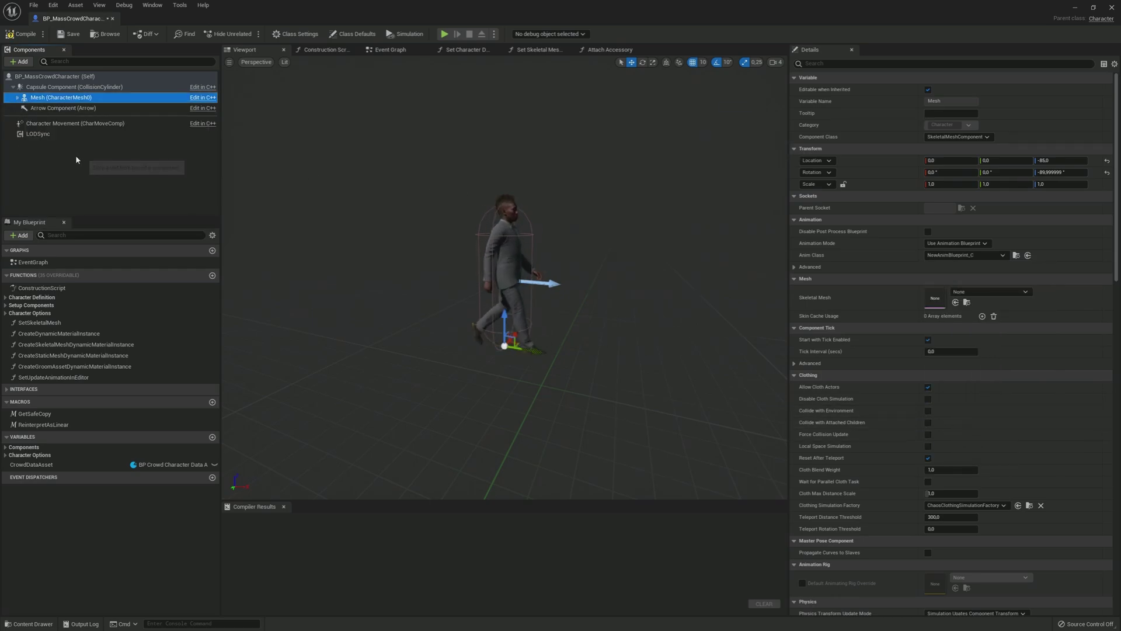
pyautogui.click(504, 197)
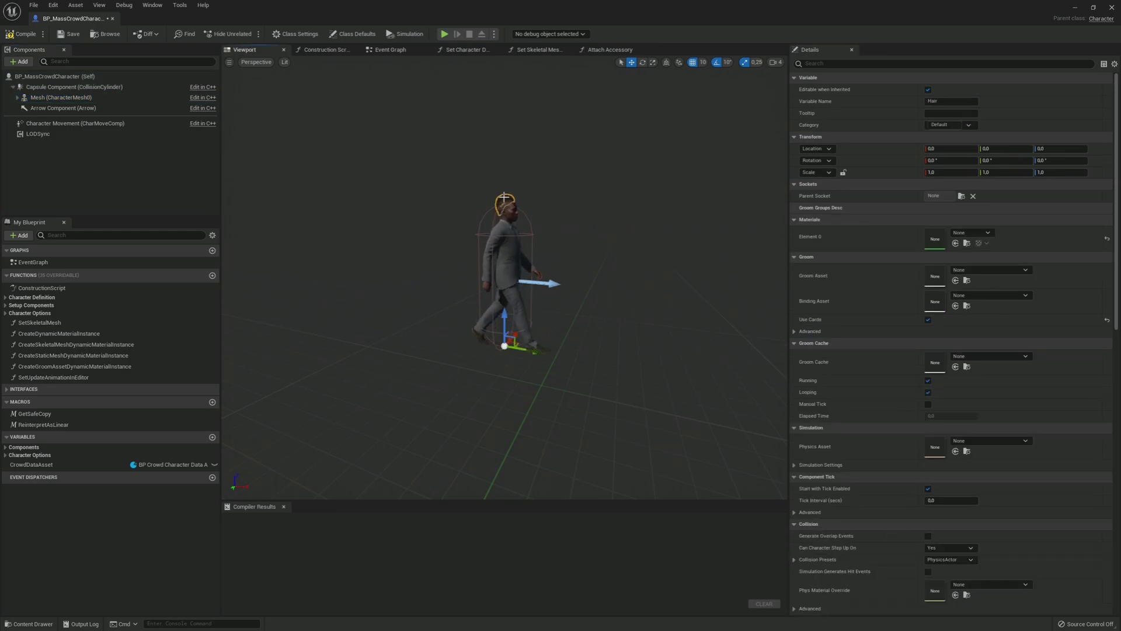
pyautogui.click(18, 98)
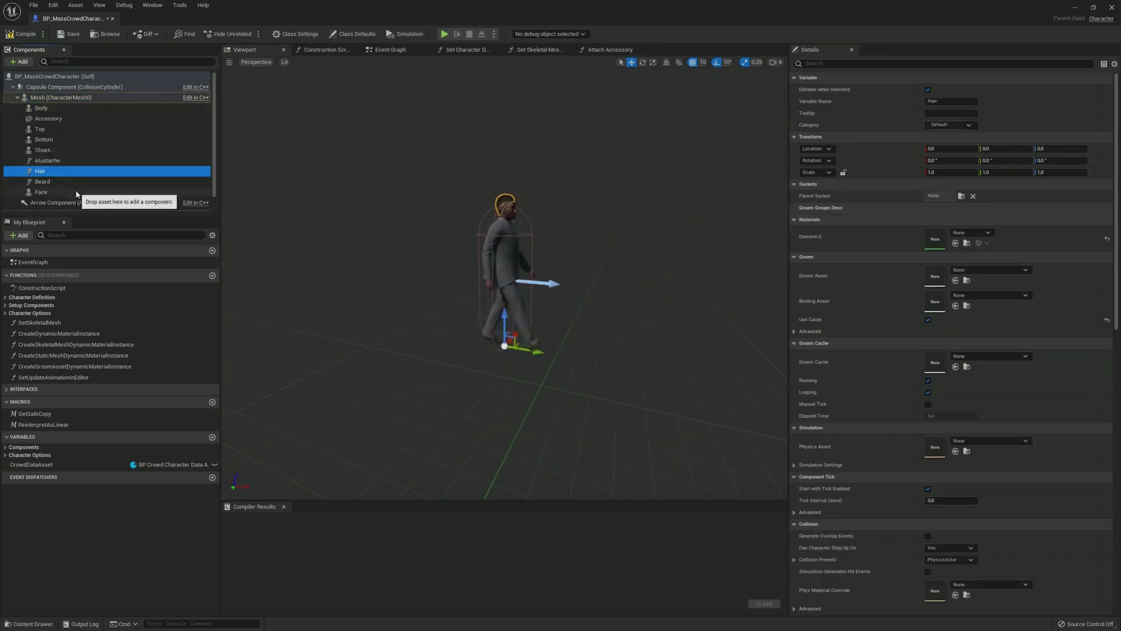
pyautogui.click(42, 193)
pyautogui.click(54, 163)
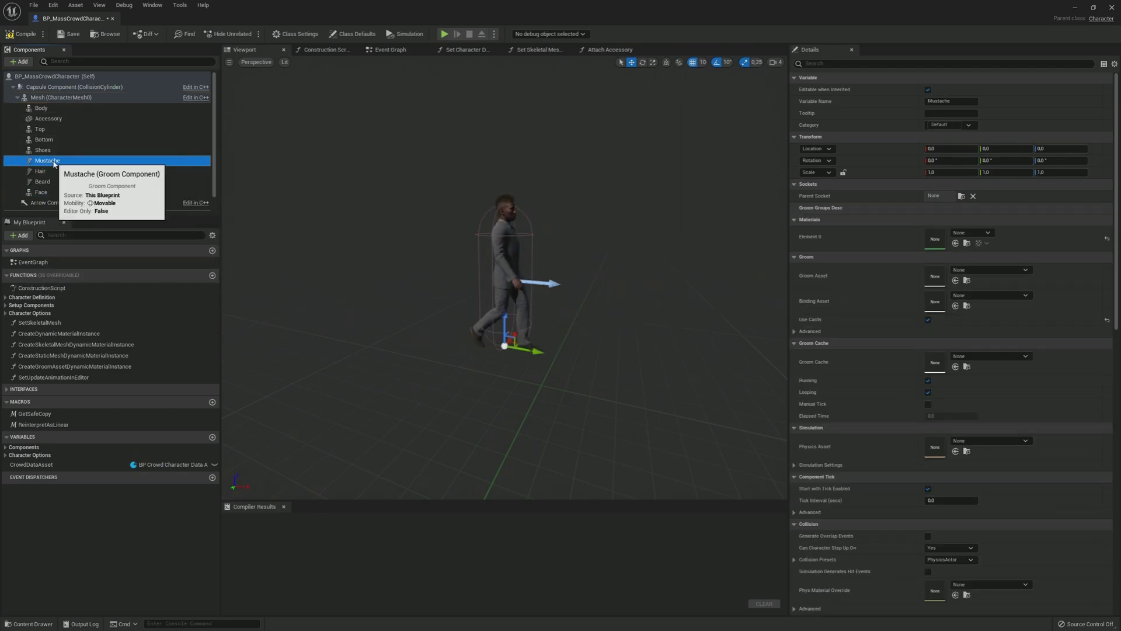
pyautogui.keyDown('shift'); pyautogui.click(54, 183); pyautogui.keyUp('shift')
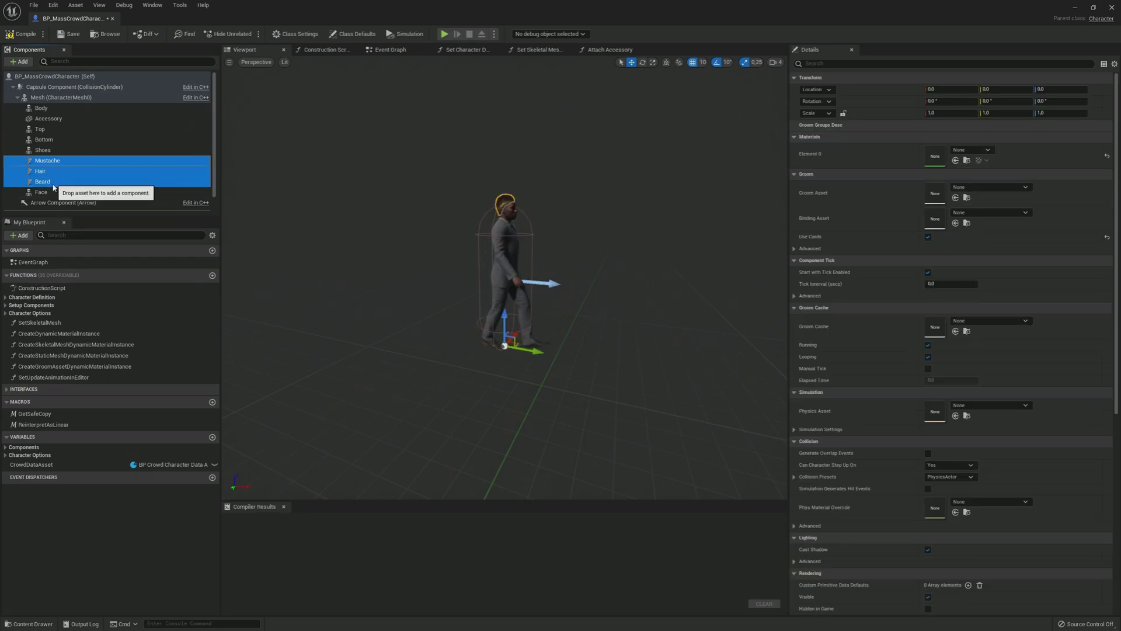
pyautogui.moveTo(51, 183); pyautogui.dragTo(48, 195)
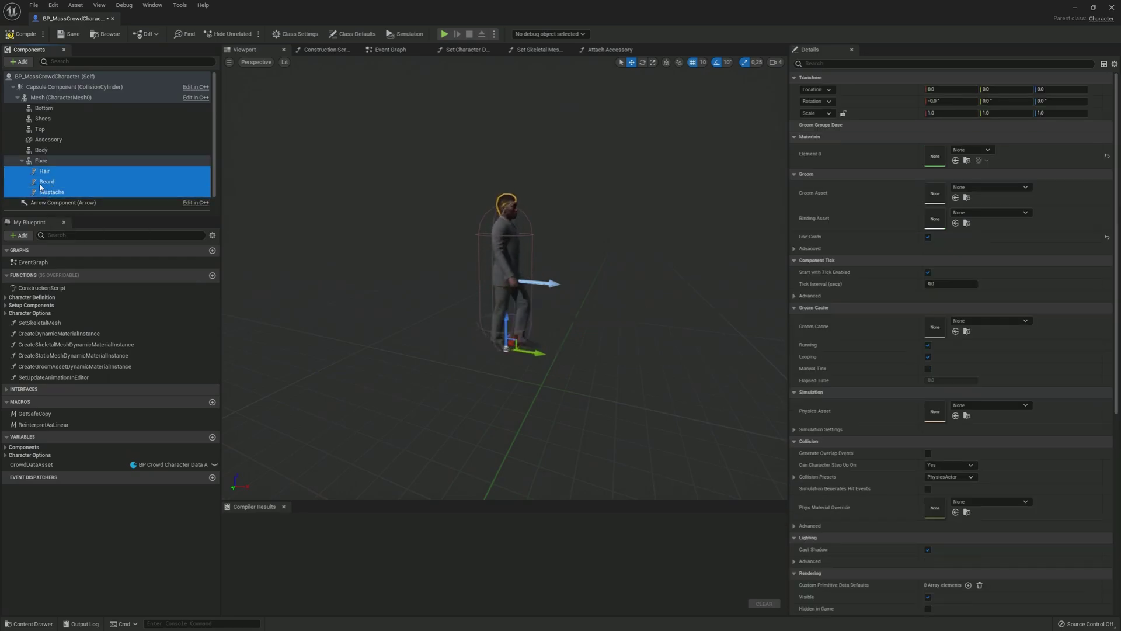
pyautogui.click(22, 161)
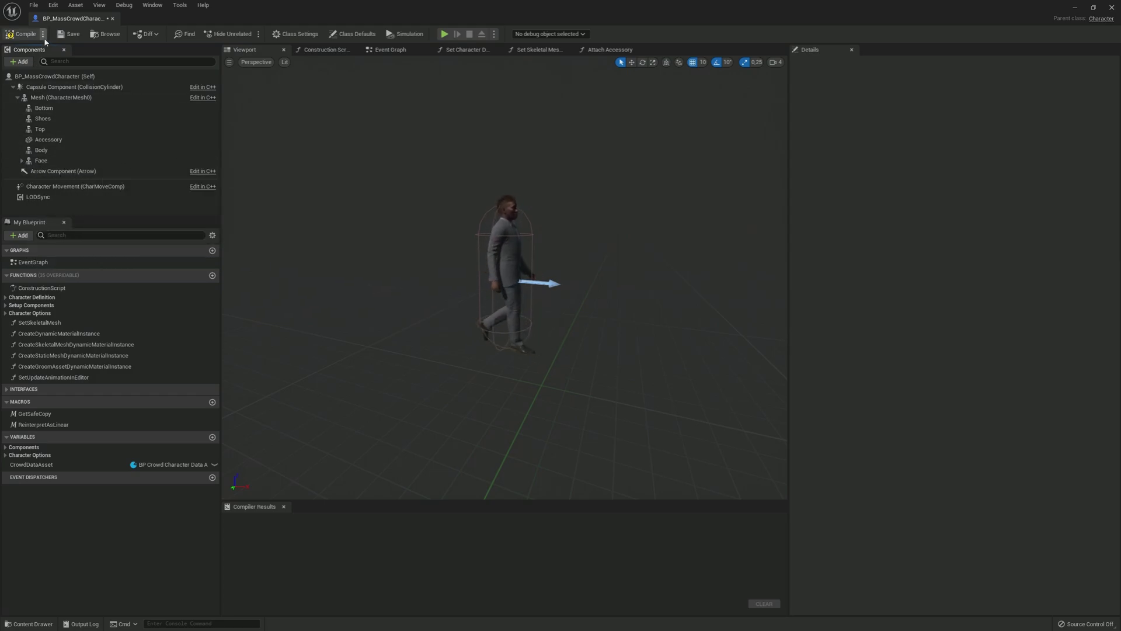
pyautogui.click(23, 34)
pyautogui.click(67, 34)
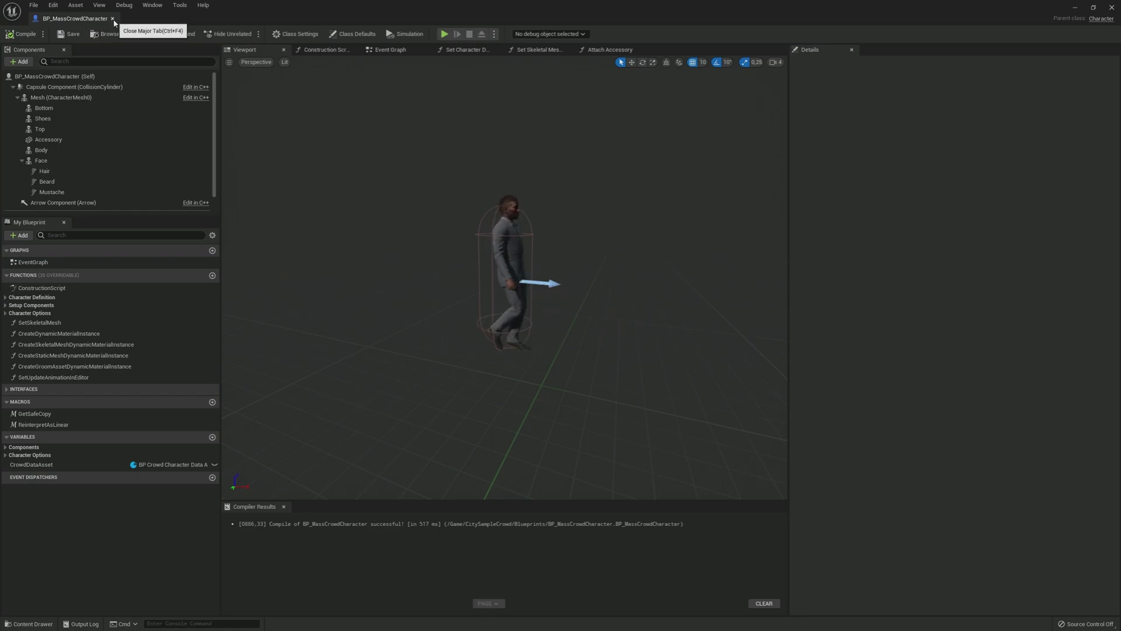
# Add a Mass Agent component to BP_MassCrowdCharacter, keeping its default name.
pyautogui.scroll(-2, 122, 137)
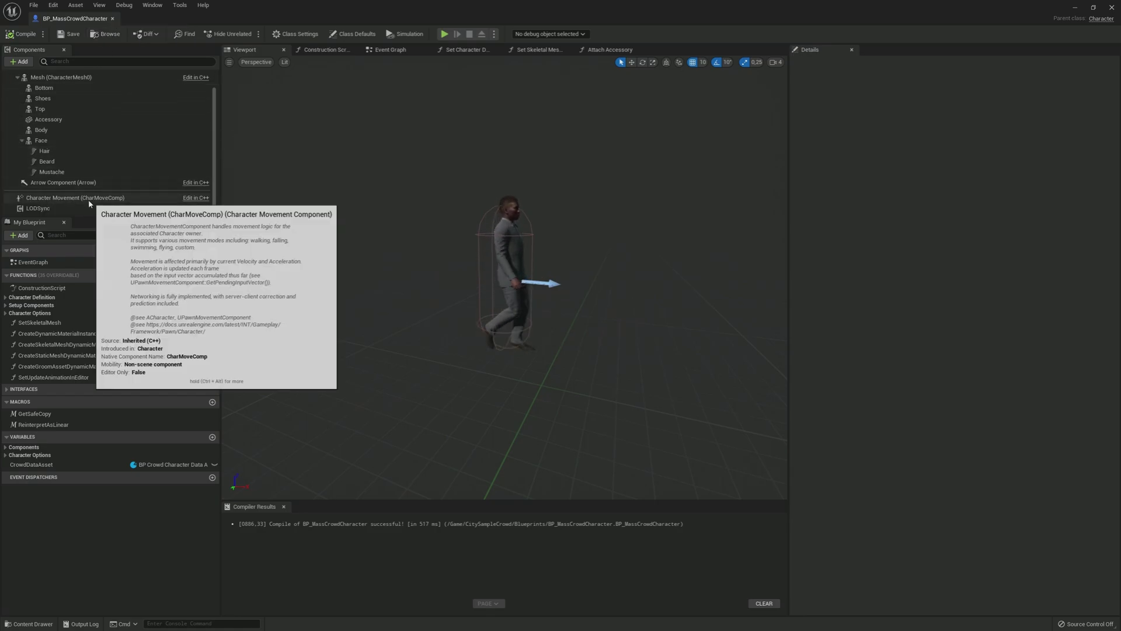
pyautogui.click(19, 62)
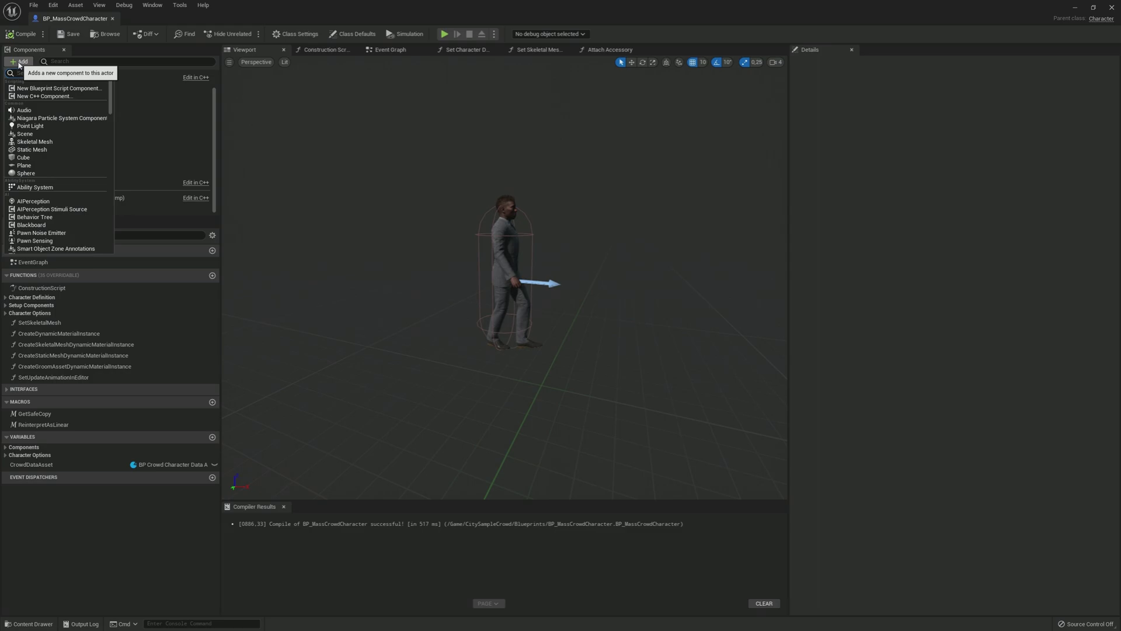
pyautogui.write('mass')
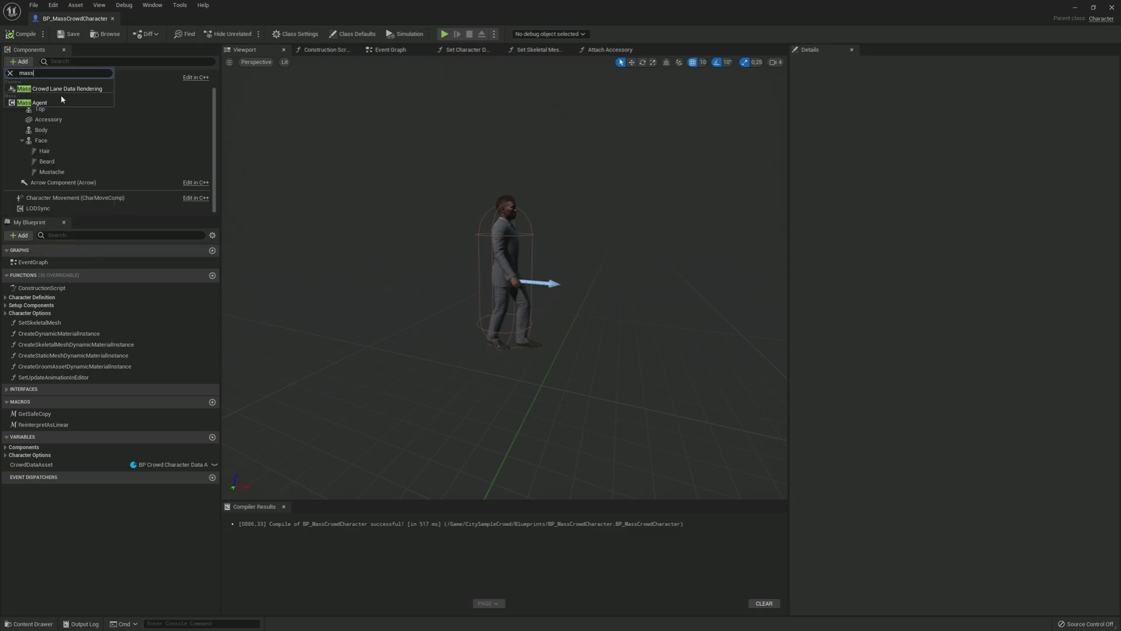
pyautogui.click(26, 103)
pyautogui.press('Return')
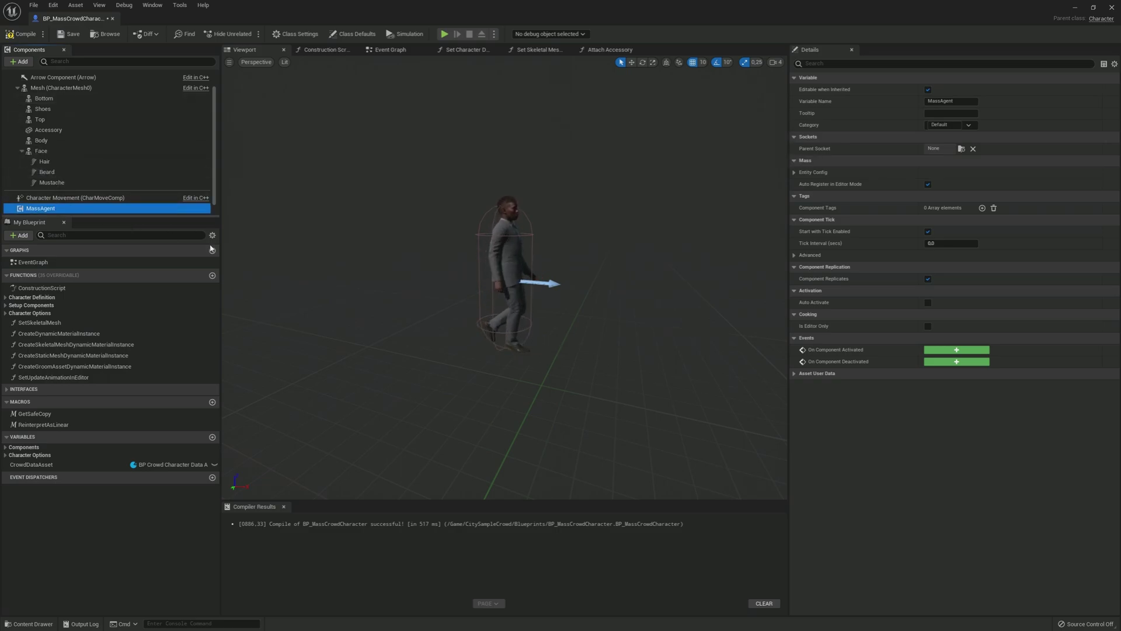
# Set the Mass Agent component's Entity Config parent to MassAgent, and compile, save and close BP_MassCrowdCharacter.
pyautogui.click(794, 172)
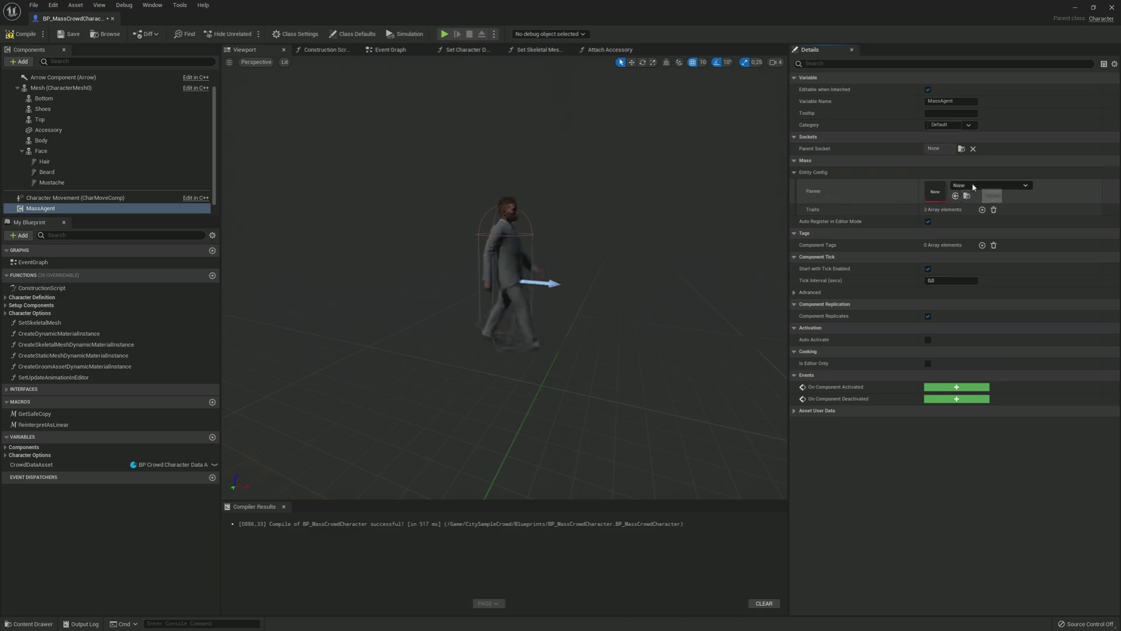
pyautogui.click(992, 185)
pyautogui.click(996, 269)
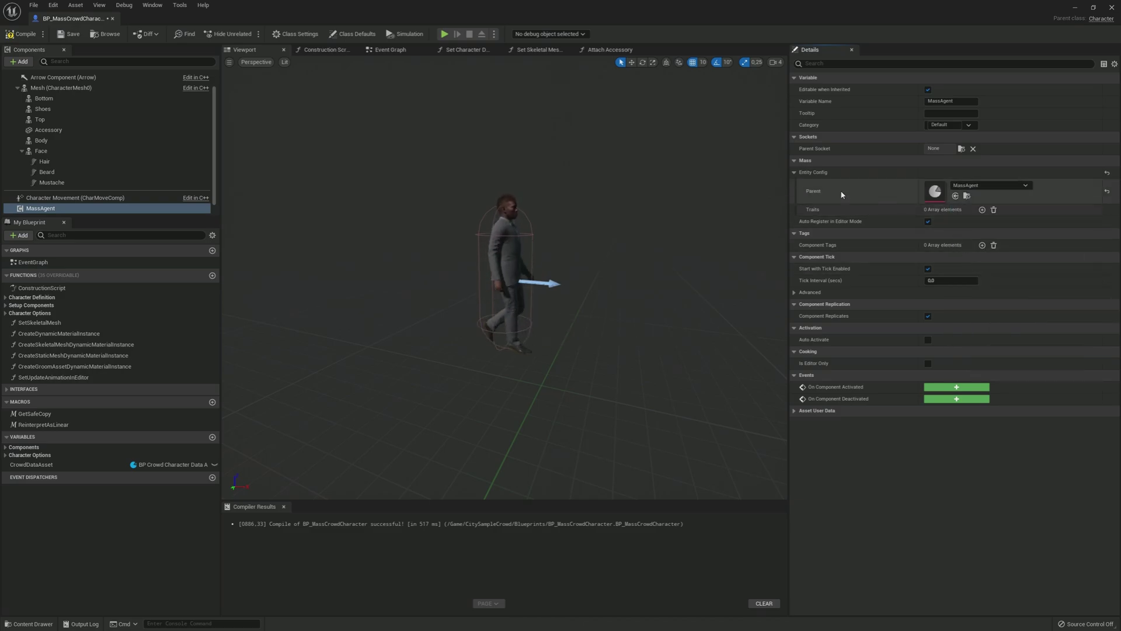
pyautogui.click(9, 37)
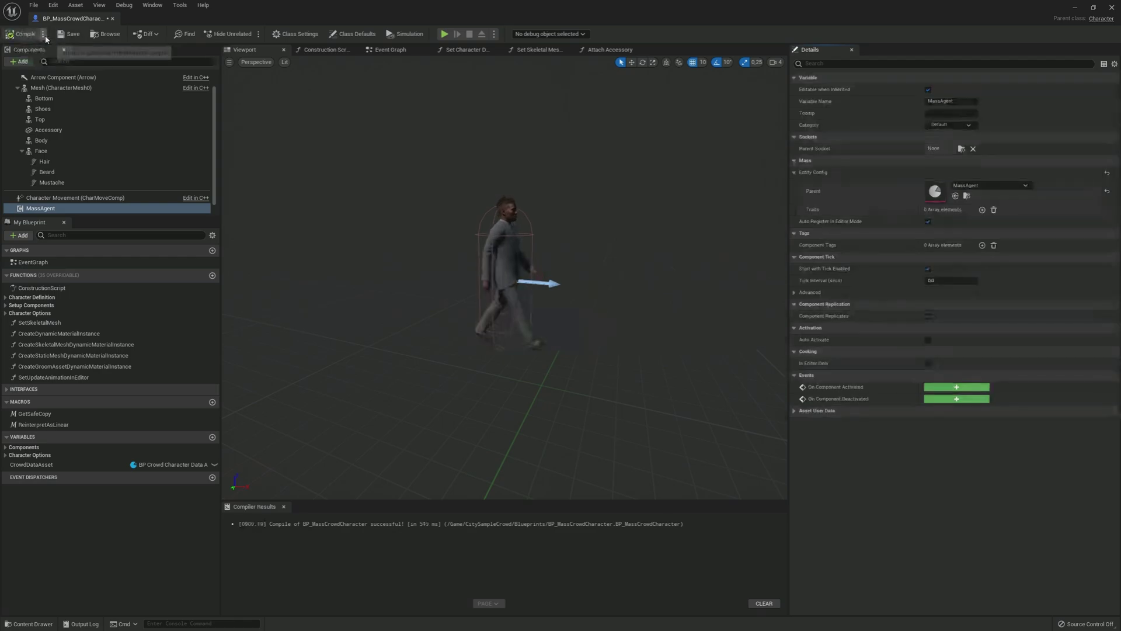
pyautogui.click(65, 36)
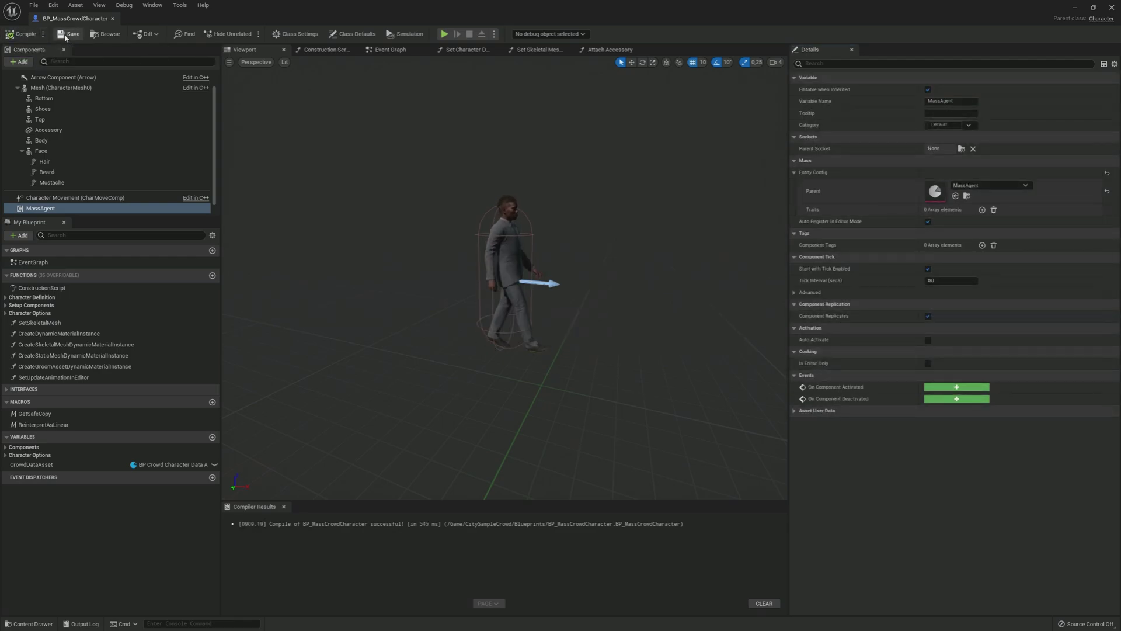
pyautogui.click(112, 19)
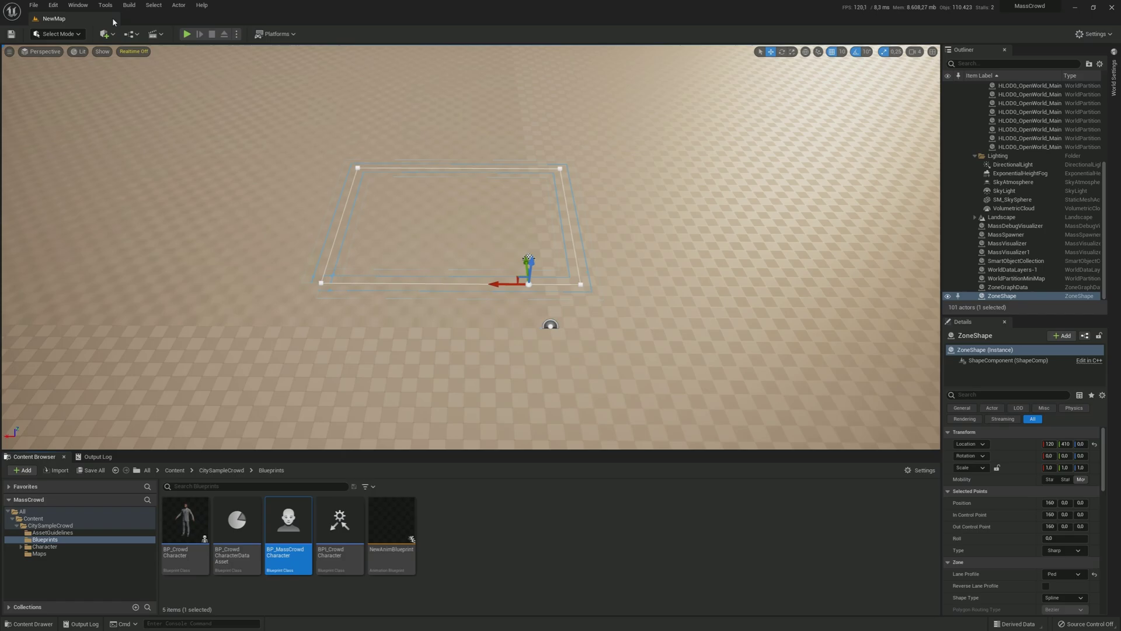
# In the Content folder's MassAgent asset, set the ZoneGraph Navigation trait's lane filter Any Tags to Default.
pyautogui.click(64, 519)
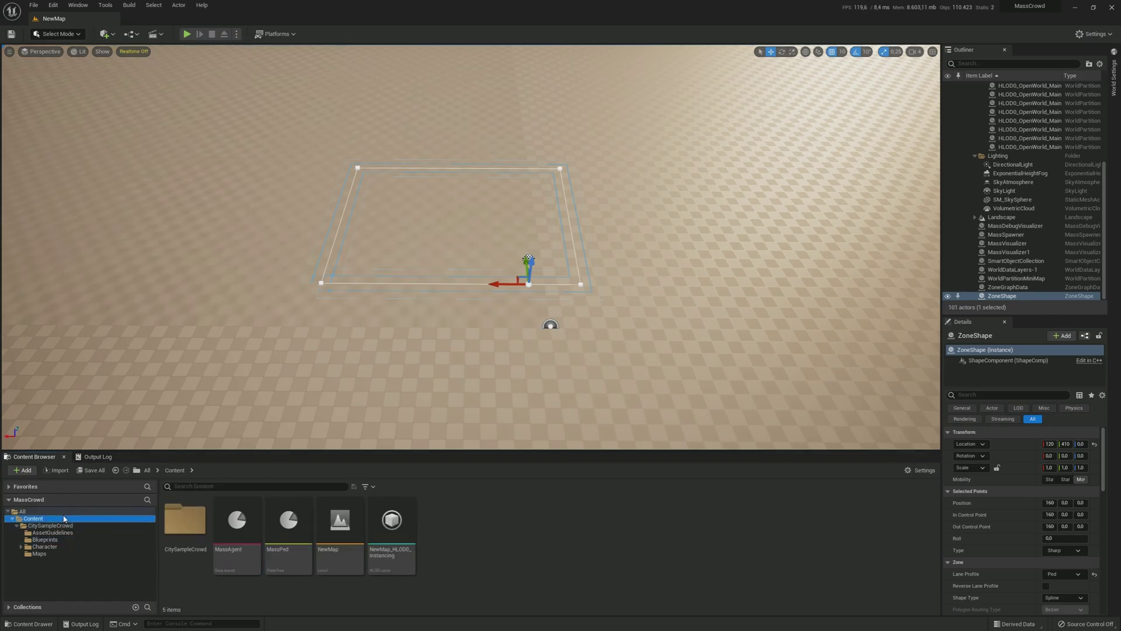
pyautogui.click(233, 552)
pyautogui.doubleClick(232, 555)
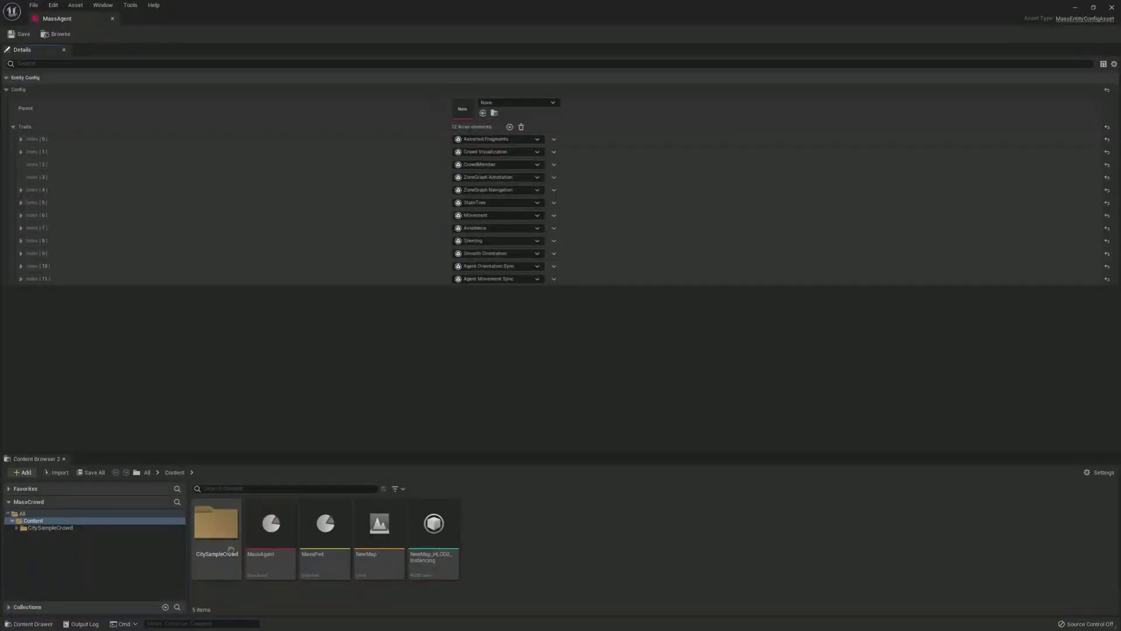
pyautogui.click(22, 203)
pyautogui.click(22, 203)
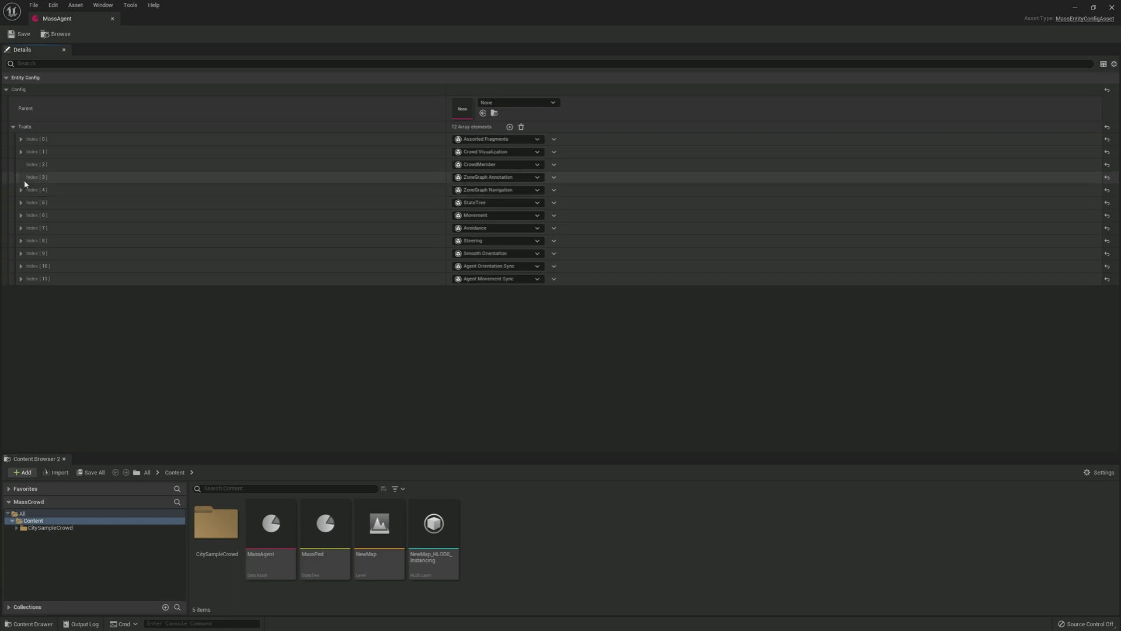
pyautogui.click(21, 190)
pyautogui.click(27, 202)
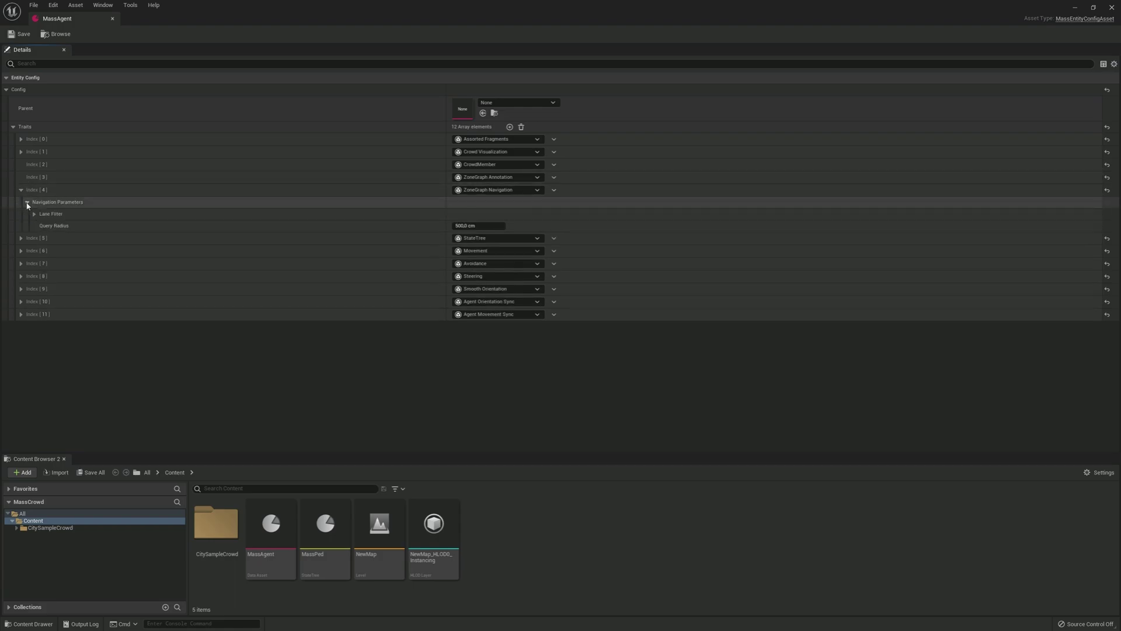
pyautogui.click(34, 214)
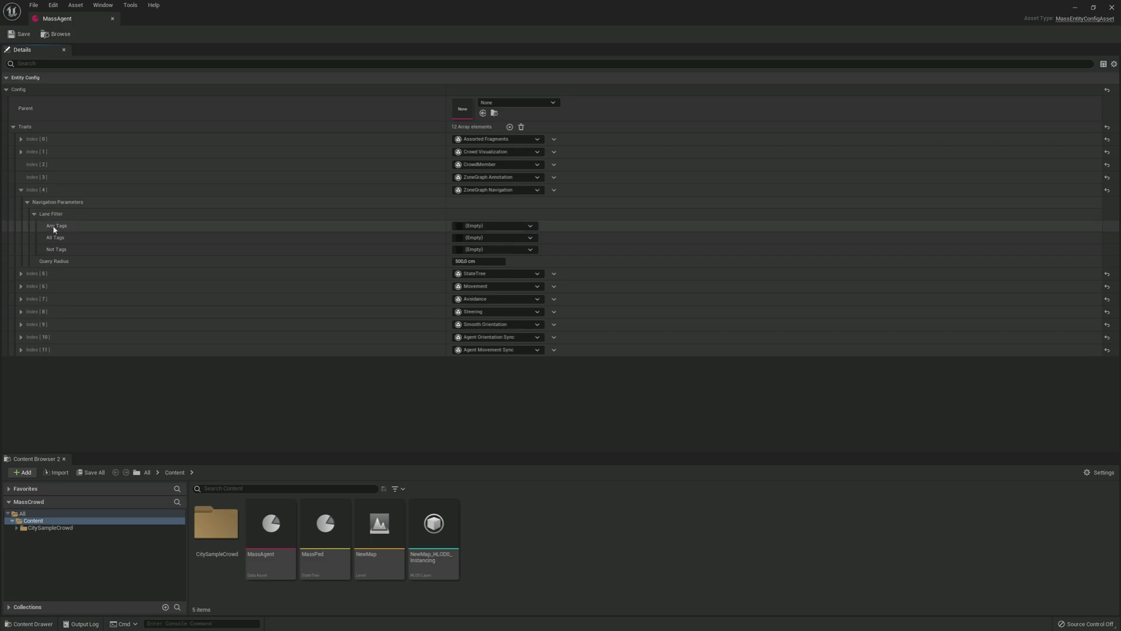
pyautogui.click(477, 226)
pyautogui.click(485, 279)
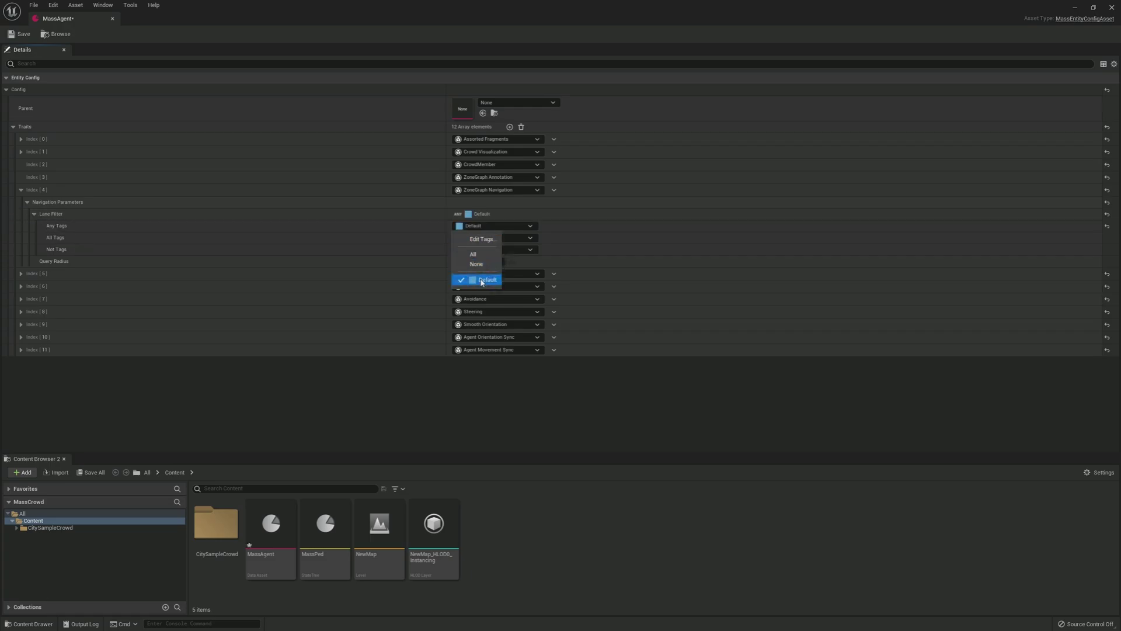
pyautogui.click(21, 190)
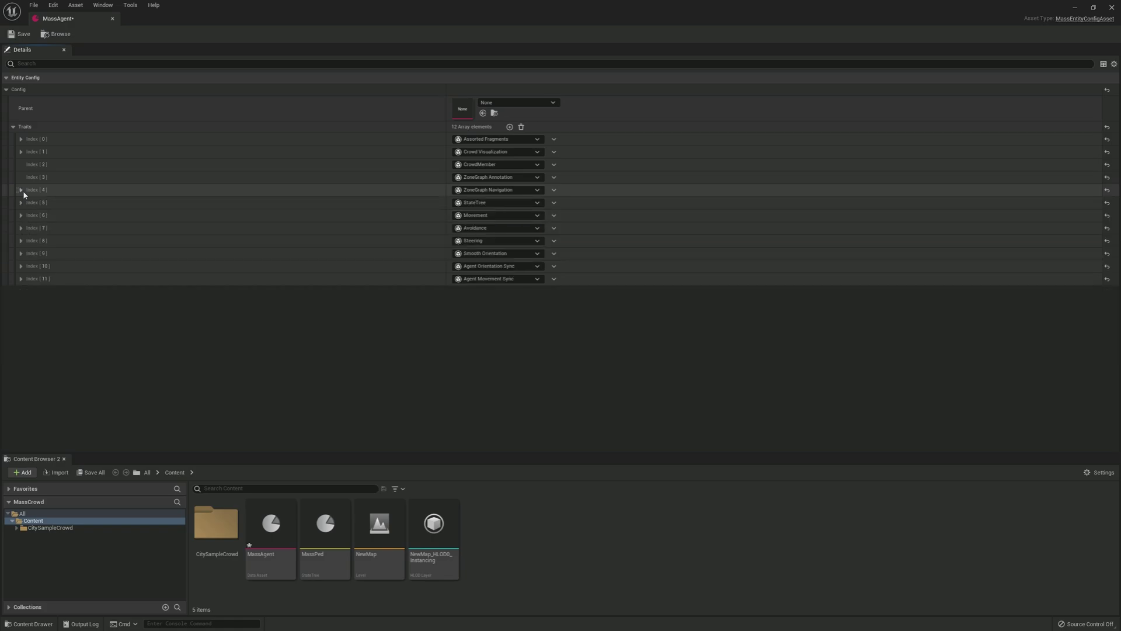
# In the Crowd Visualization trait, set both the High Res and Low Res Template Actor to BP_MassCrowdCharacter.
pyautogui.click(22, 152)
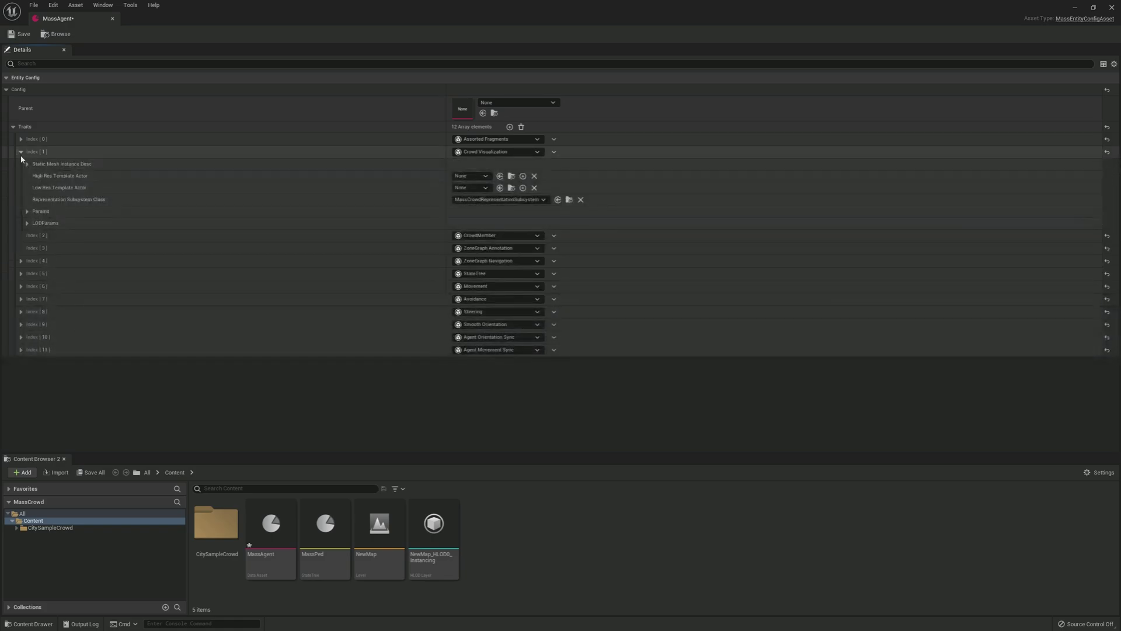
pyautogui.click(27, 164)
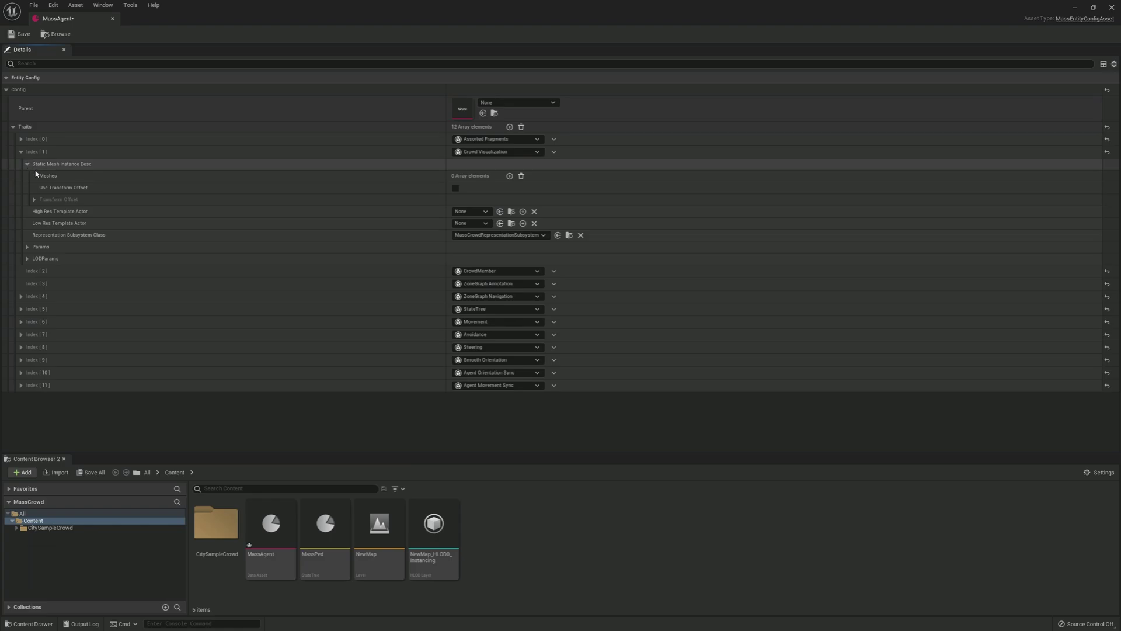
pyautogui.moveTo(43, 177)
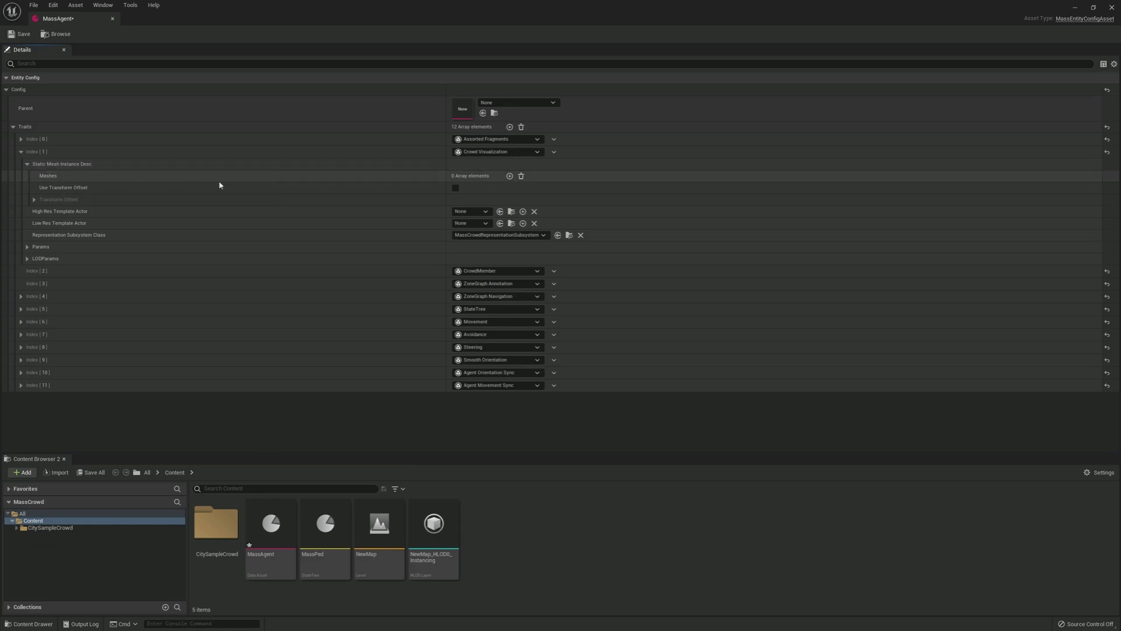
pyautogui.click(28, 164)
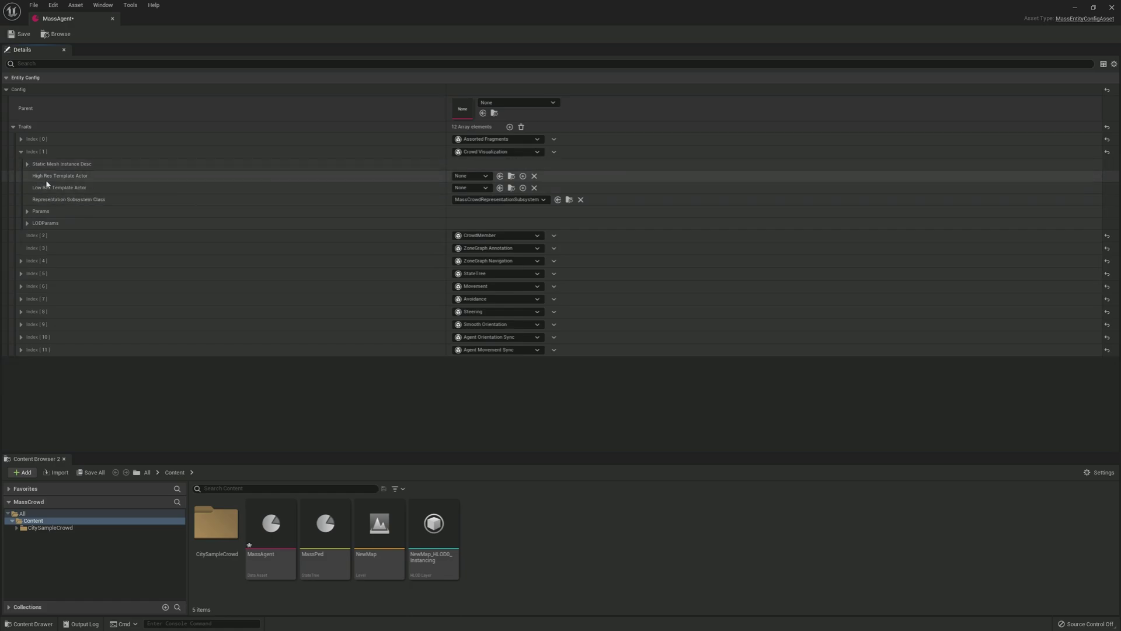
pyautogui.click(481, 176)
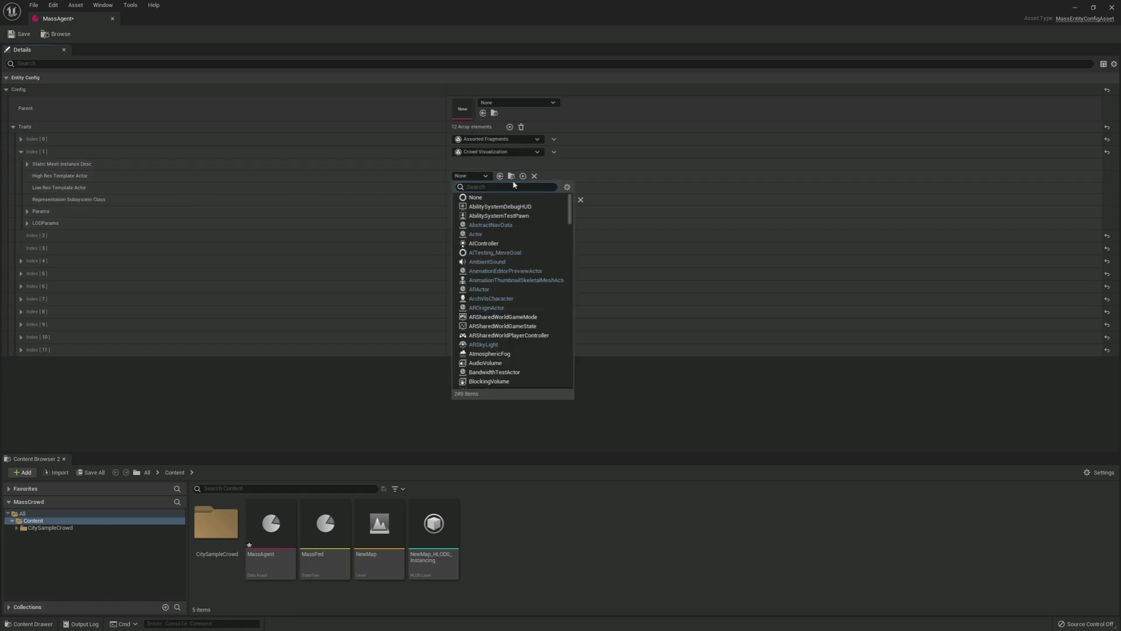
pyautogui.write('mass')
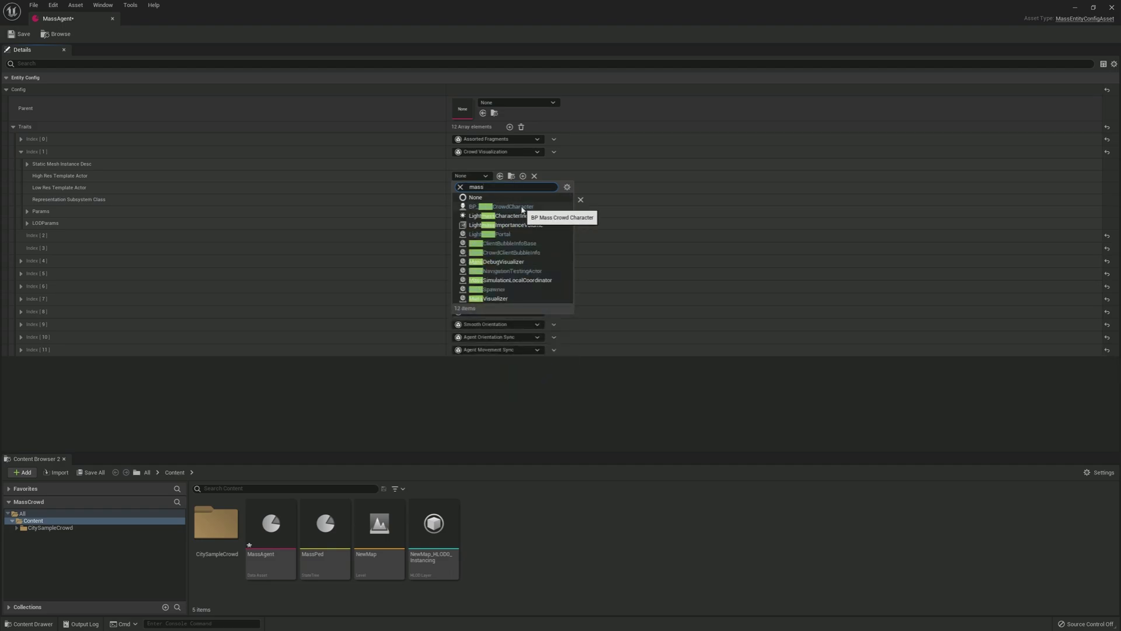
pyautogui.click(522, 207)
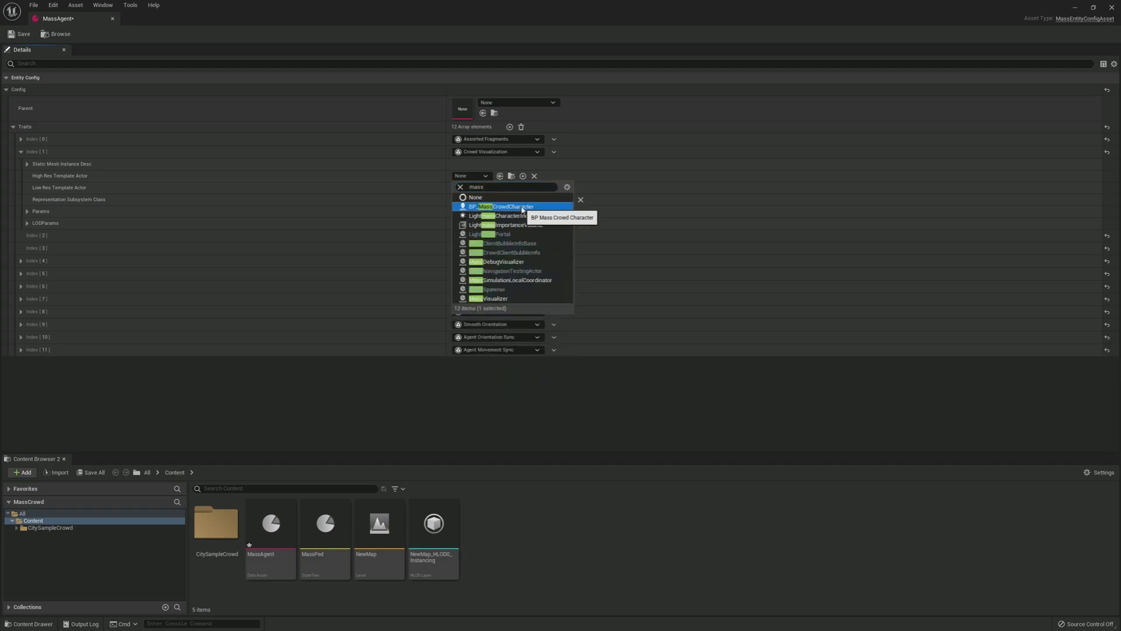
pyautogui.click(522, 208)
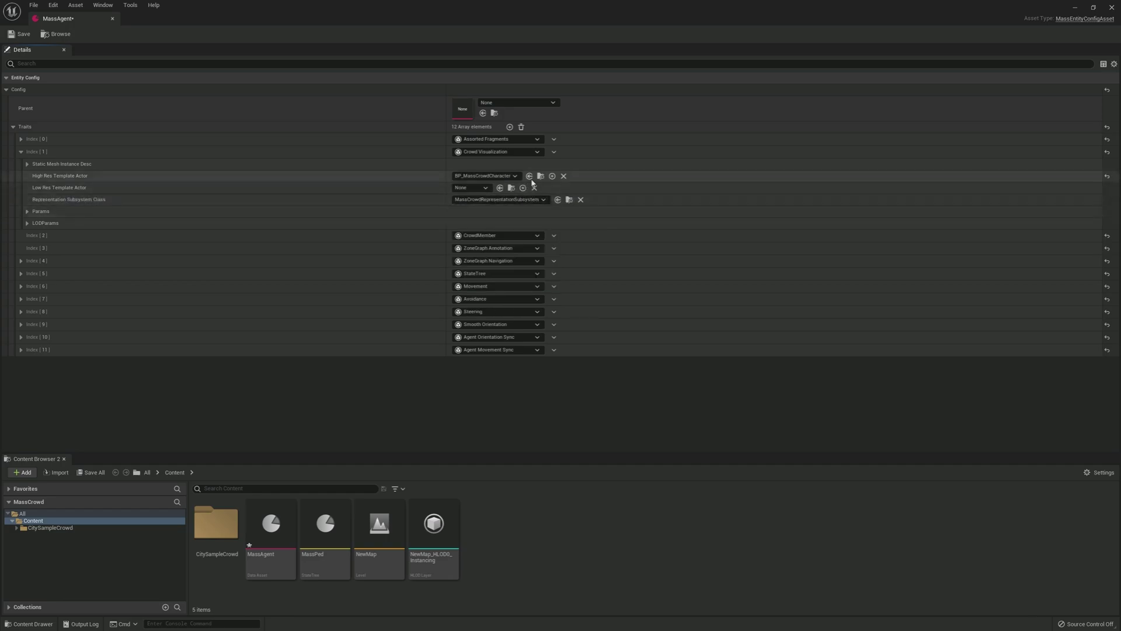
pyautogui.click(499, 188)
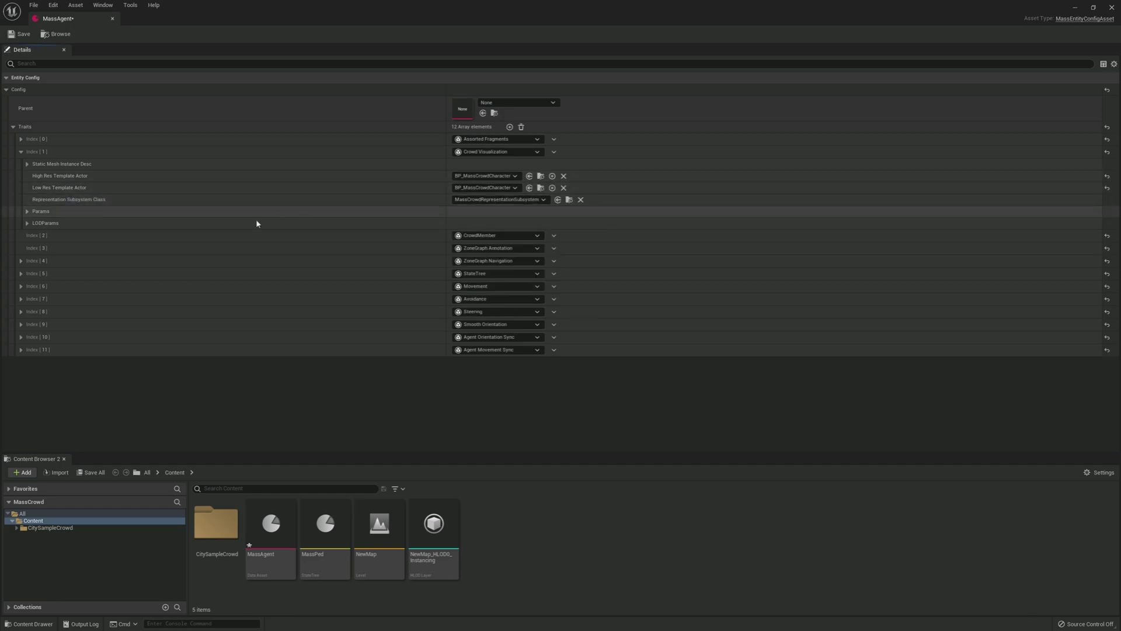
# Set the Medium and Low entries of LODRepresentation to High Res Spawned Actor, and save and close the MassAgent asset.
pyautogui.click(27, 211)
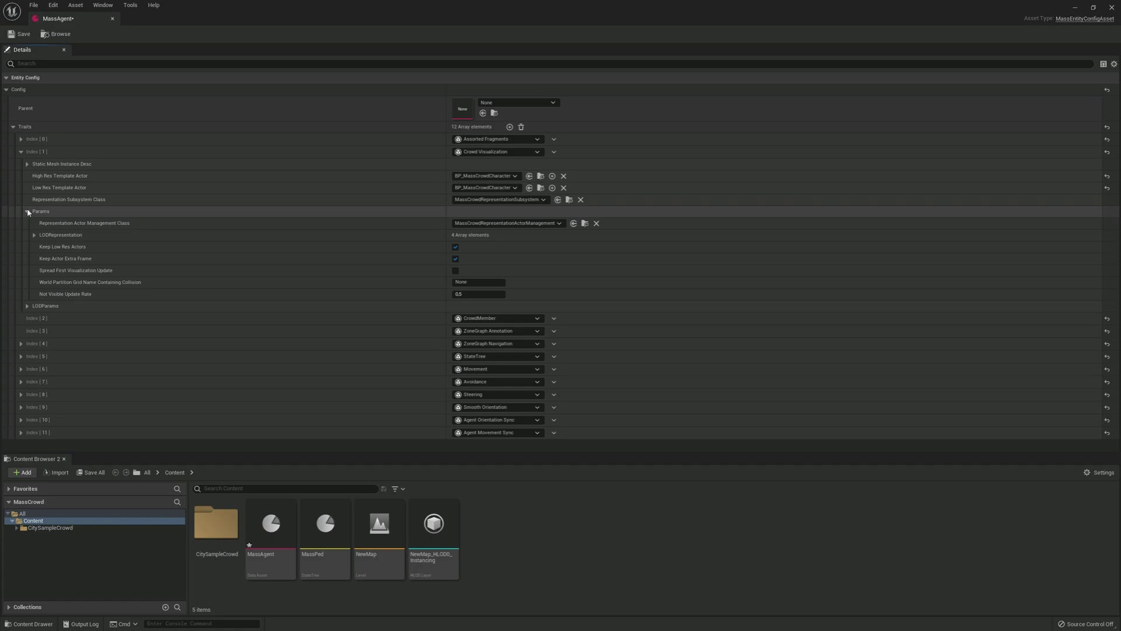
pyautogui.click(33, 235)
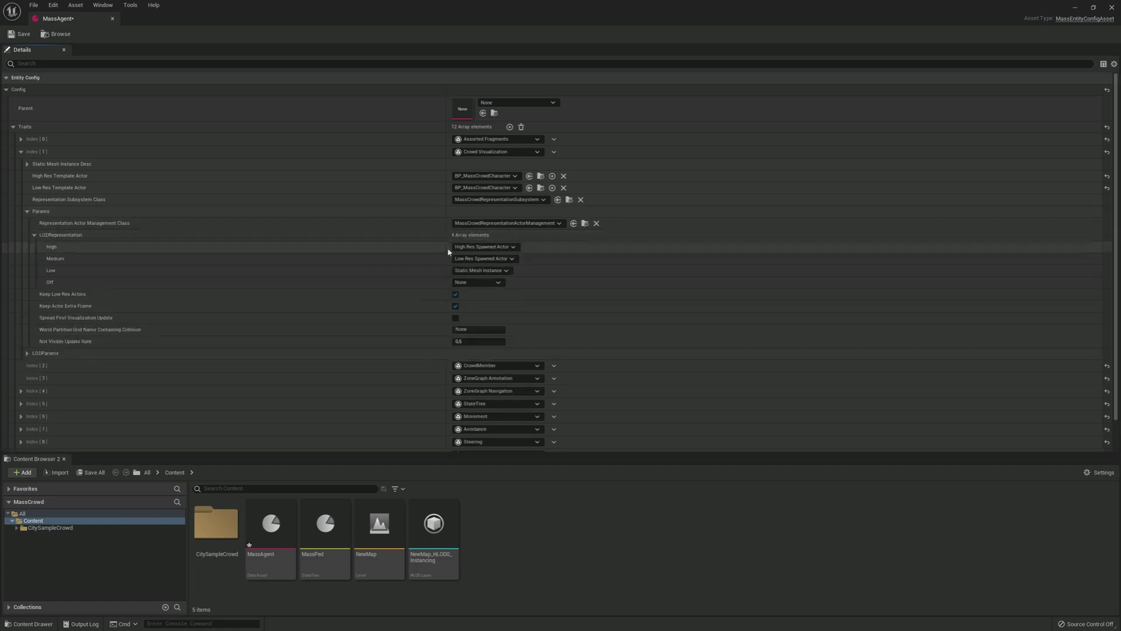
pyautogui.click(480, 259)
pyautogui.click(477, 268)
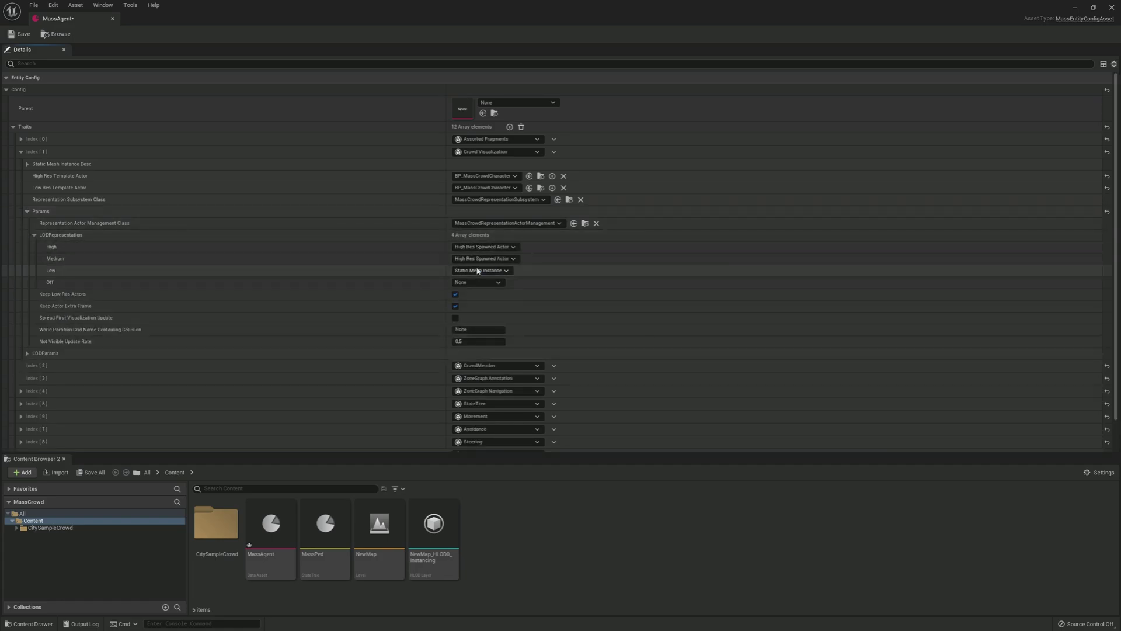
pyautogui.click(481, 271)
pyautogui.click(477, 283)
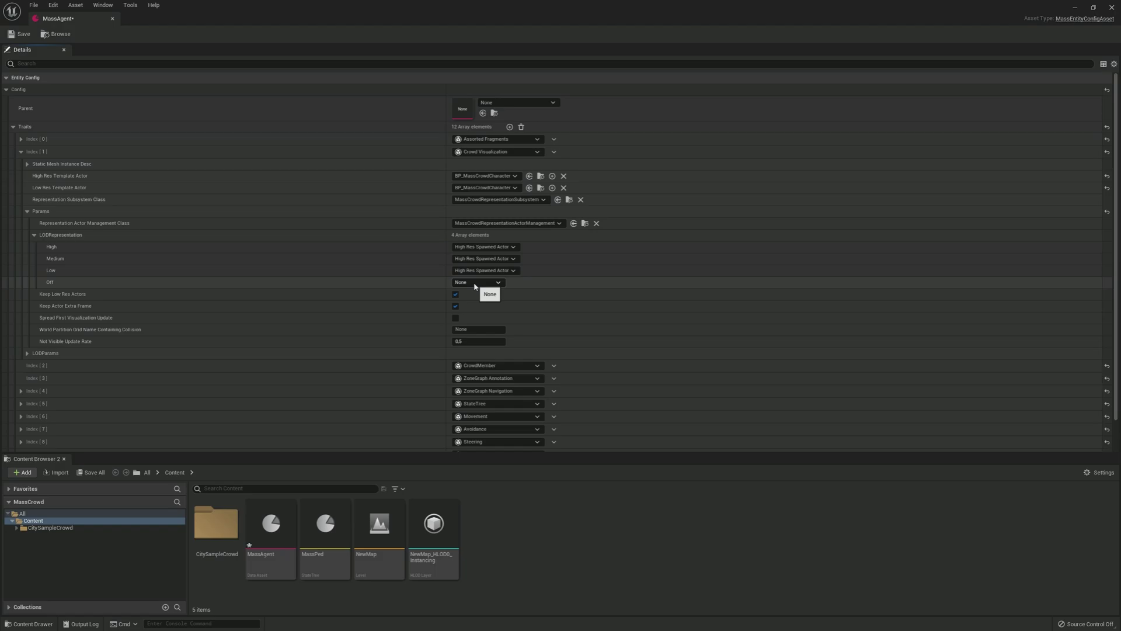
pyautogui.click(21, 36)
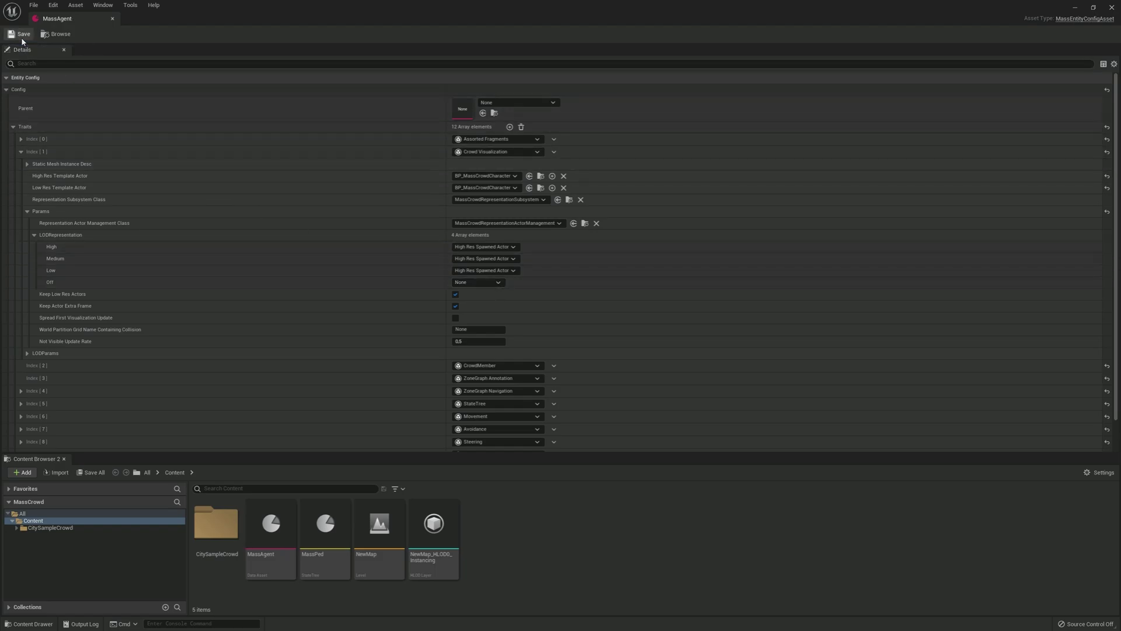
pyautogui.click(112, 19)
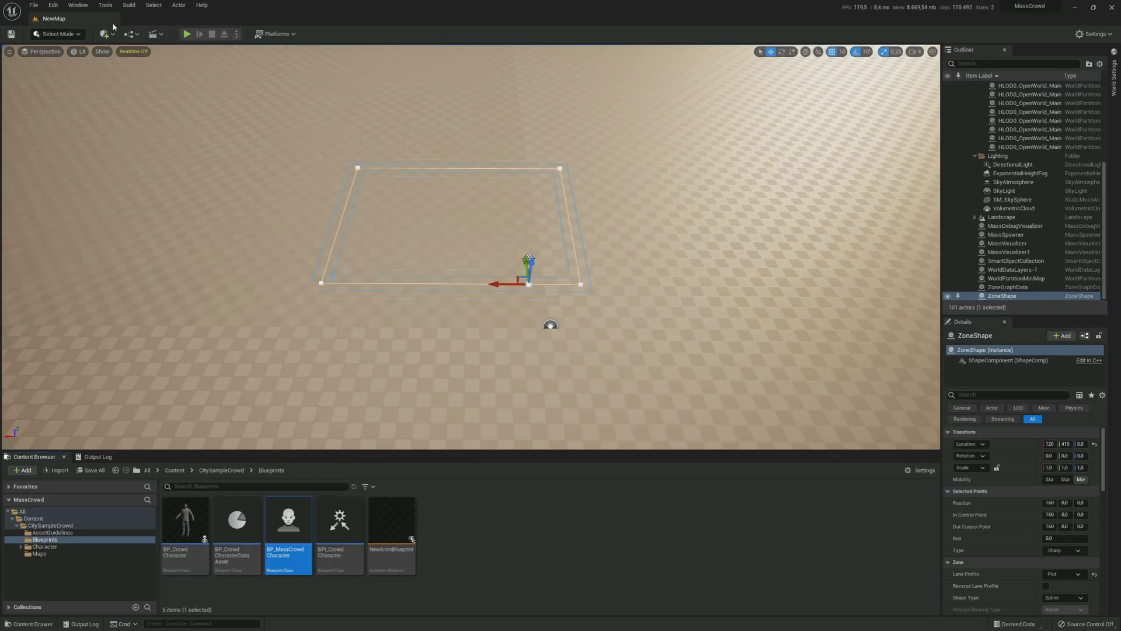
# On the level's MassSpawner, set the spawn count to 10 and add an entity type using the MassAgent config.
pyautogui.click(1014, 235)
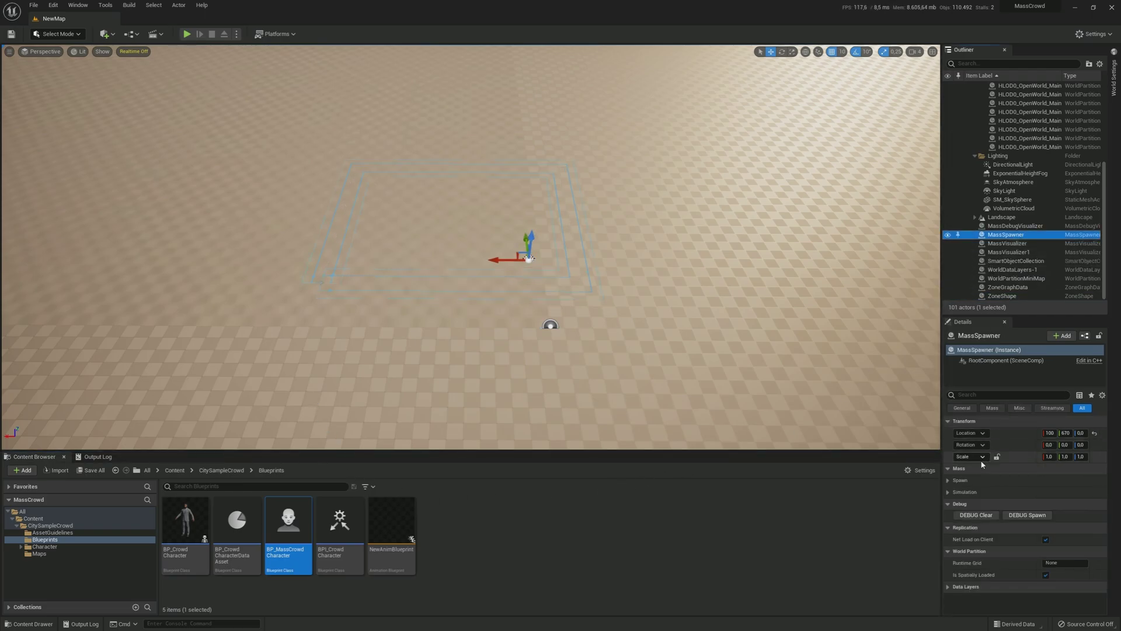
pyautogui.click(955, 480)
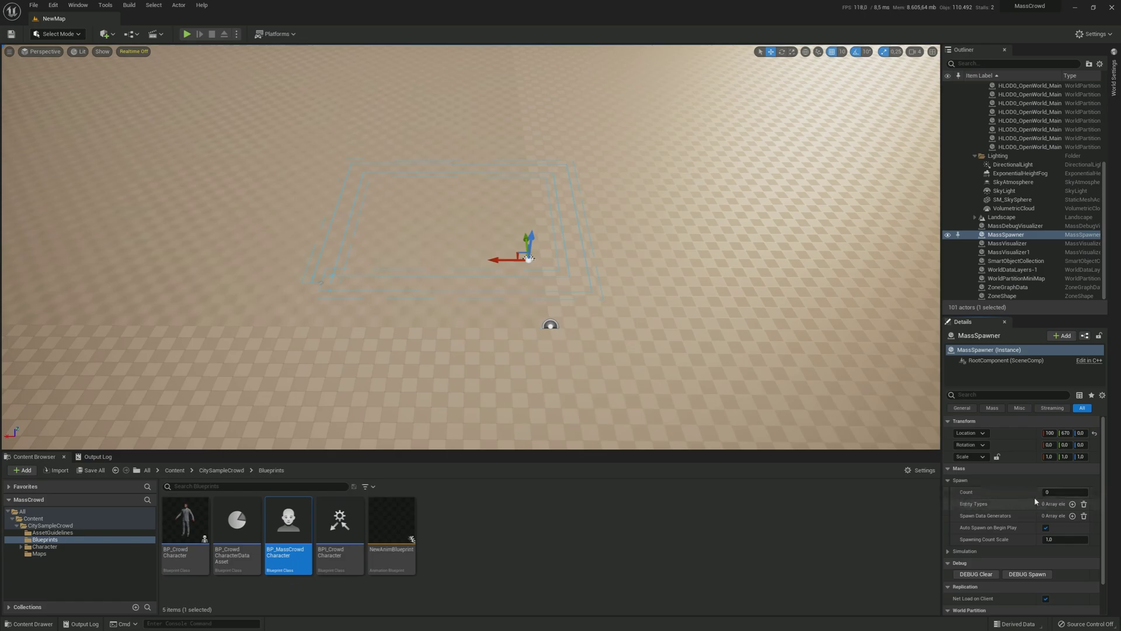
pyautogui.click(1072, 504)
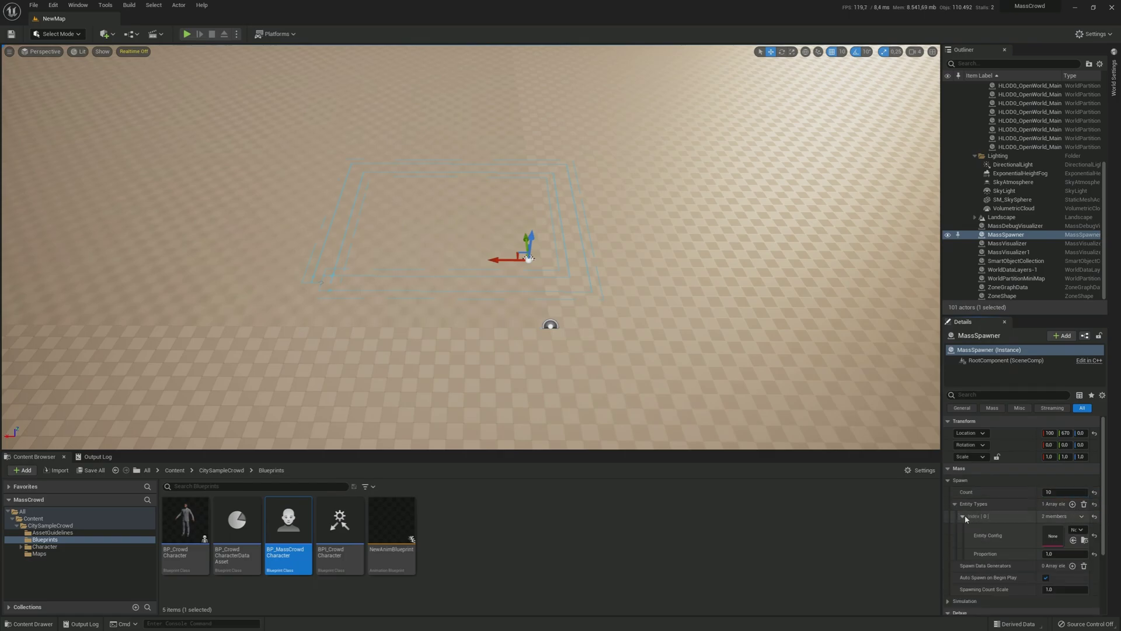
pyautogui.click(1076, 530)
pyautogui.click(1038, 418)
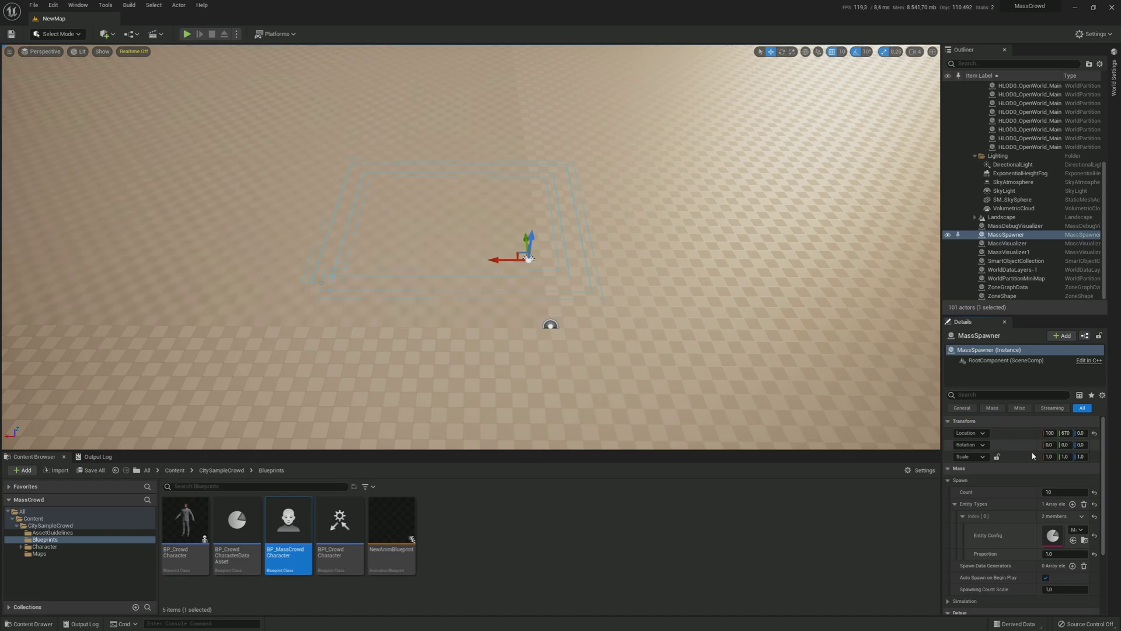
# Add one spawn data generator to the MassSpawner, with ZoneGraph SpawnPoints Generator as its generator instance.
pyautogui.click(1072, 565)
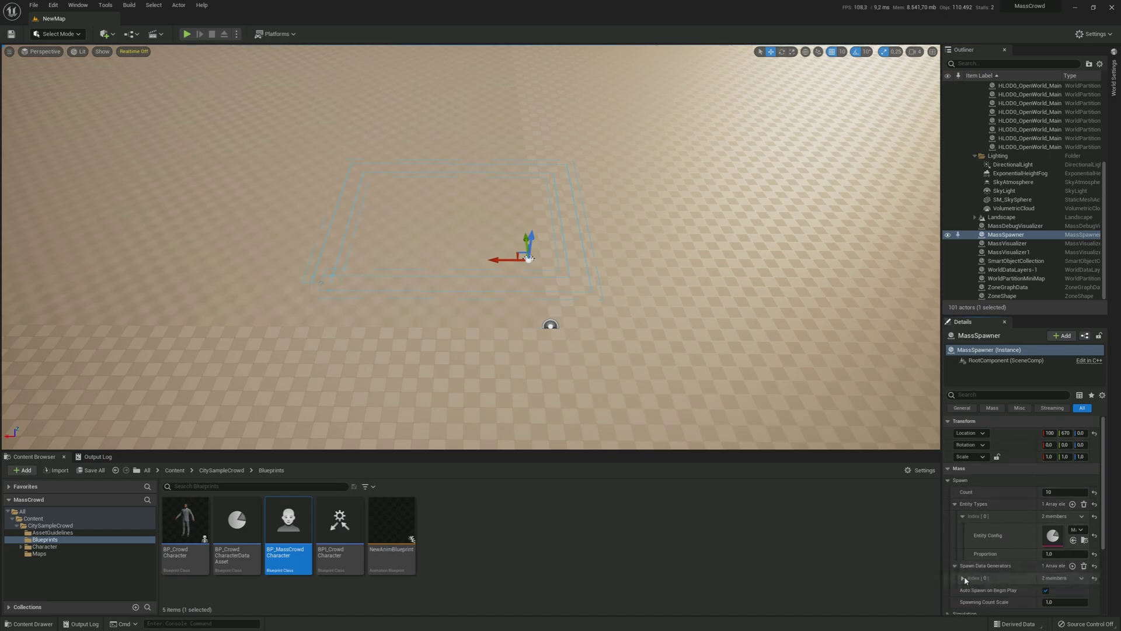
pyautogui.click(963, 577)
pyautogui.scroll(-2, 1001, 576)
pyautogui.click(1081, 549)
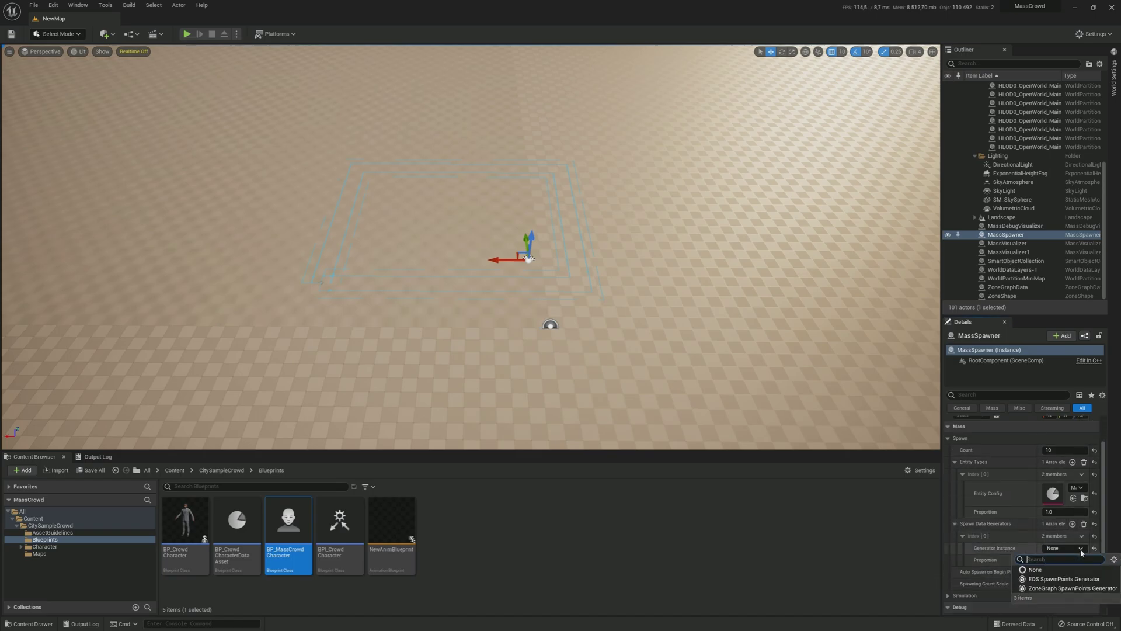
pyautogui.click(1033, 588)
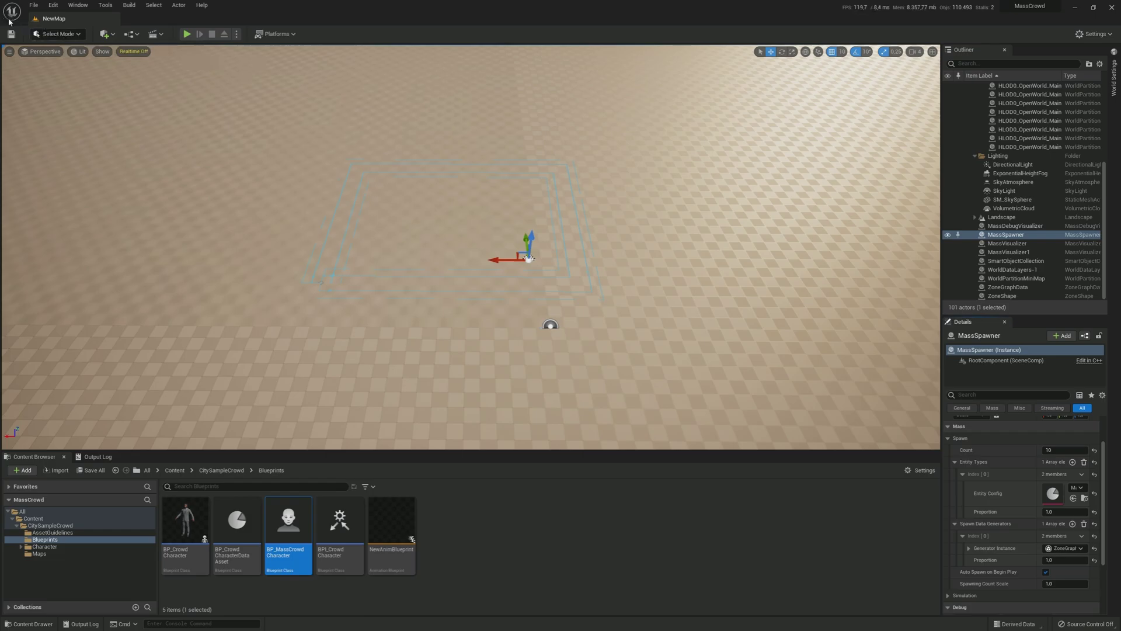
# Save all changes, run the level in Simulate mode to check the crowd, and stop the simulation.
pyautogui.click(34, 5)
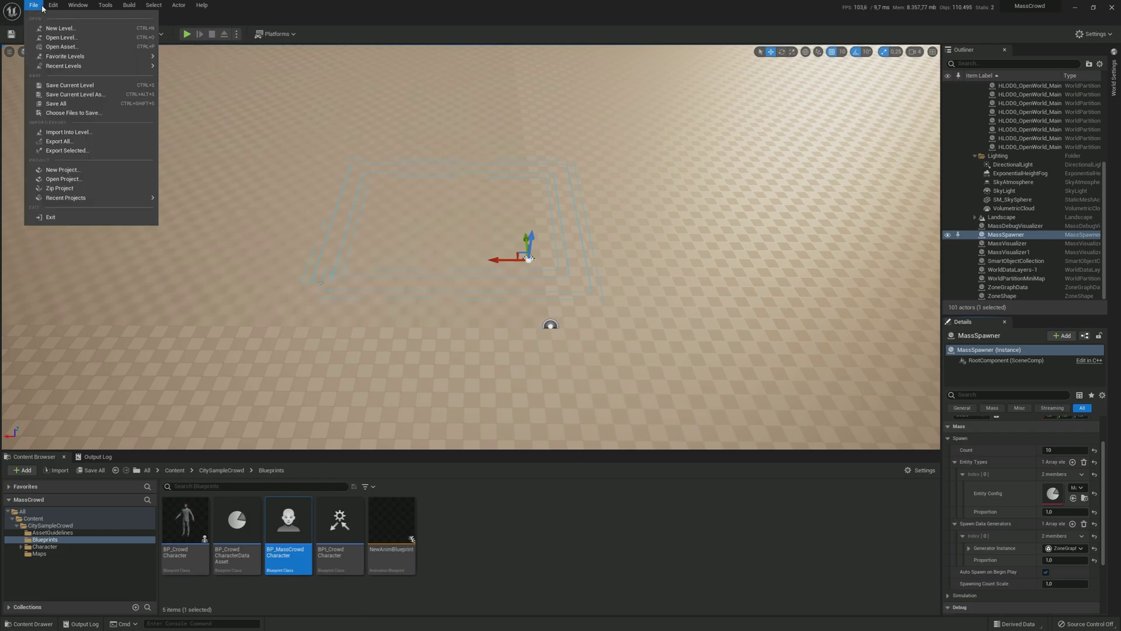
pyautogui.click(62, 103)
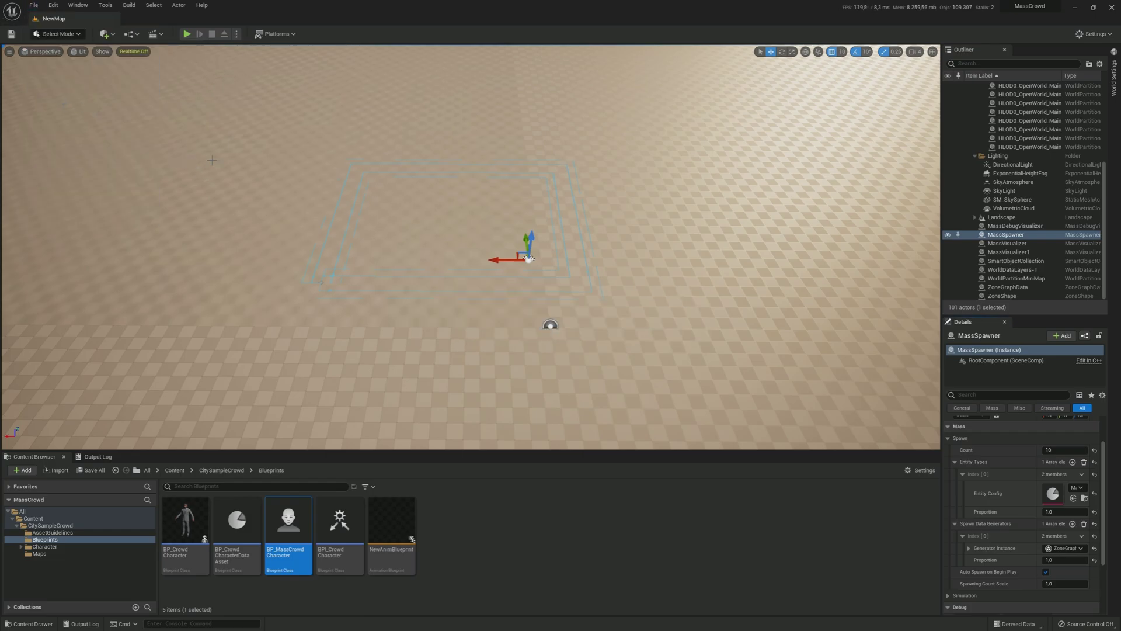
pyautogui.click(237, 34)
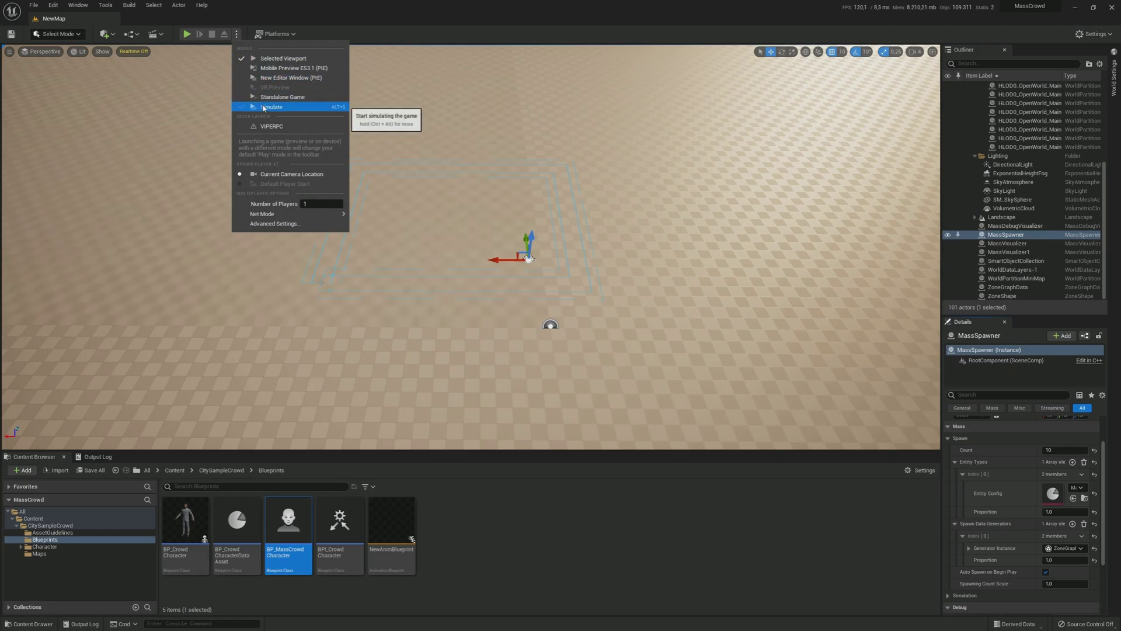
pyautogui.click(260, 105)
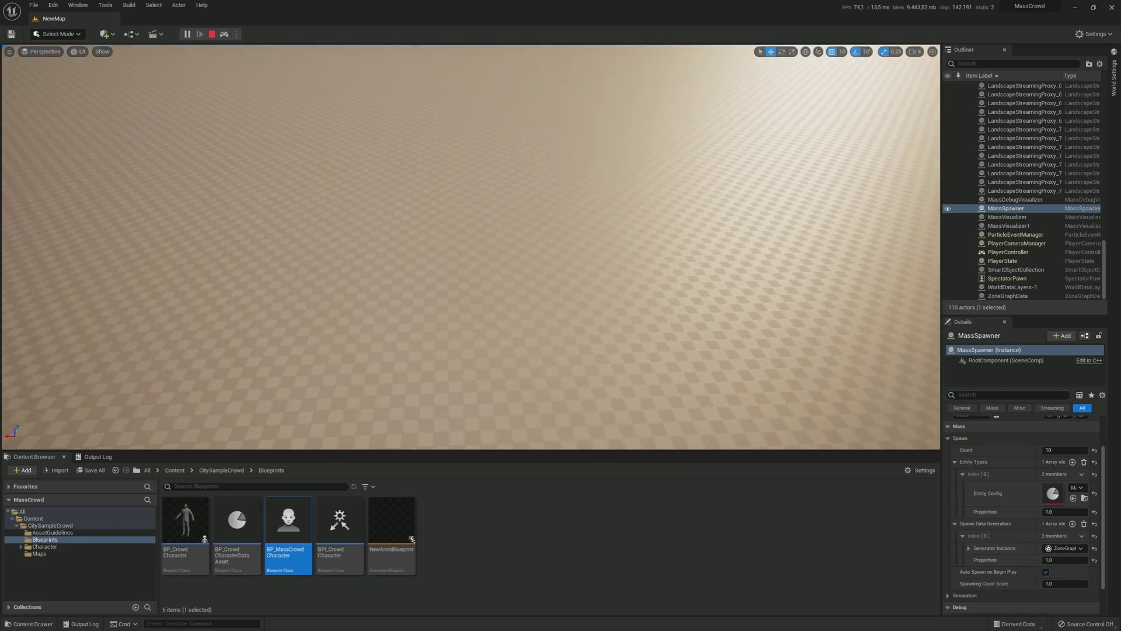
pyautogui.press('Escape')
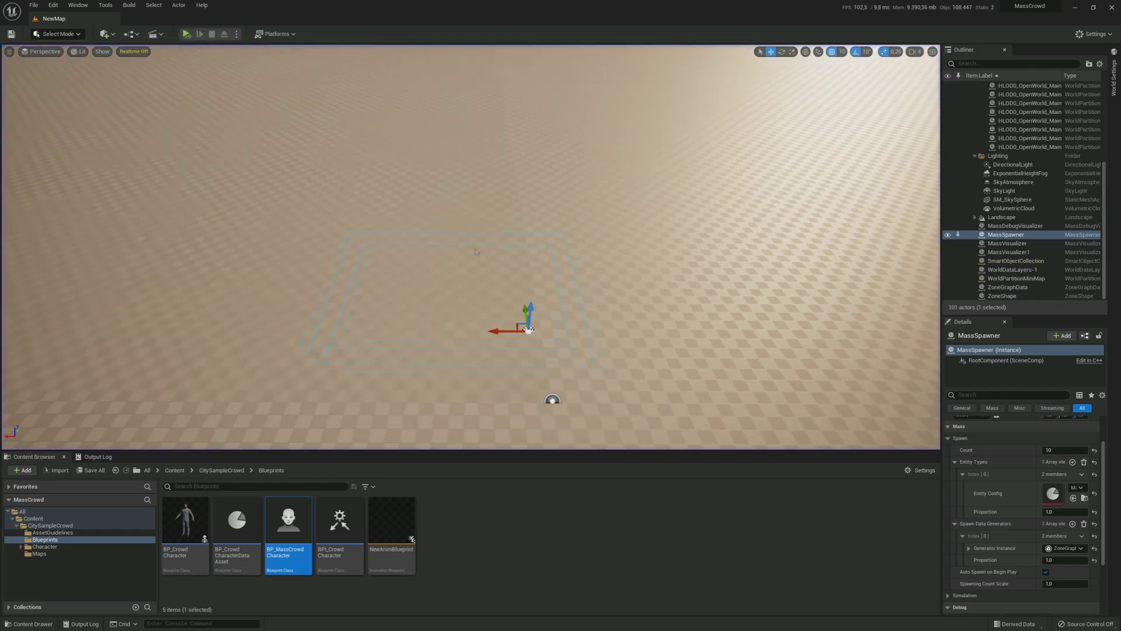
# Turn on the viewport's AI Debug developer show flag and run the level to examine the crowd agents.
pyautogui.click(102, 52)
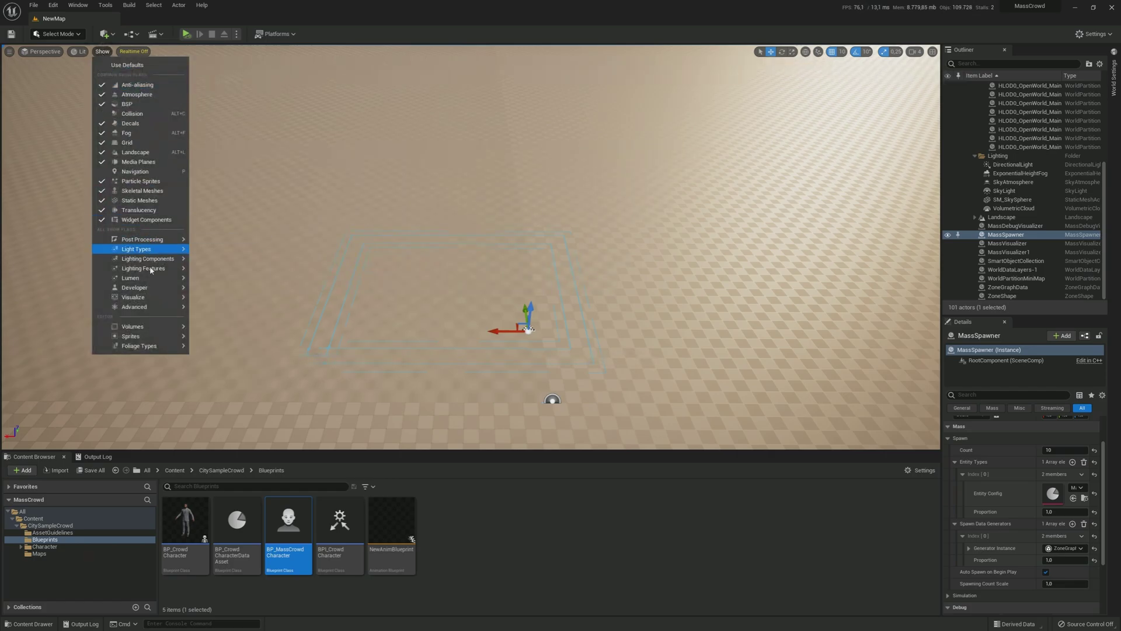
pyautogui.moveTo(150, 289)
pyautogui.click(202, 288)
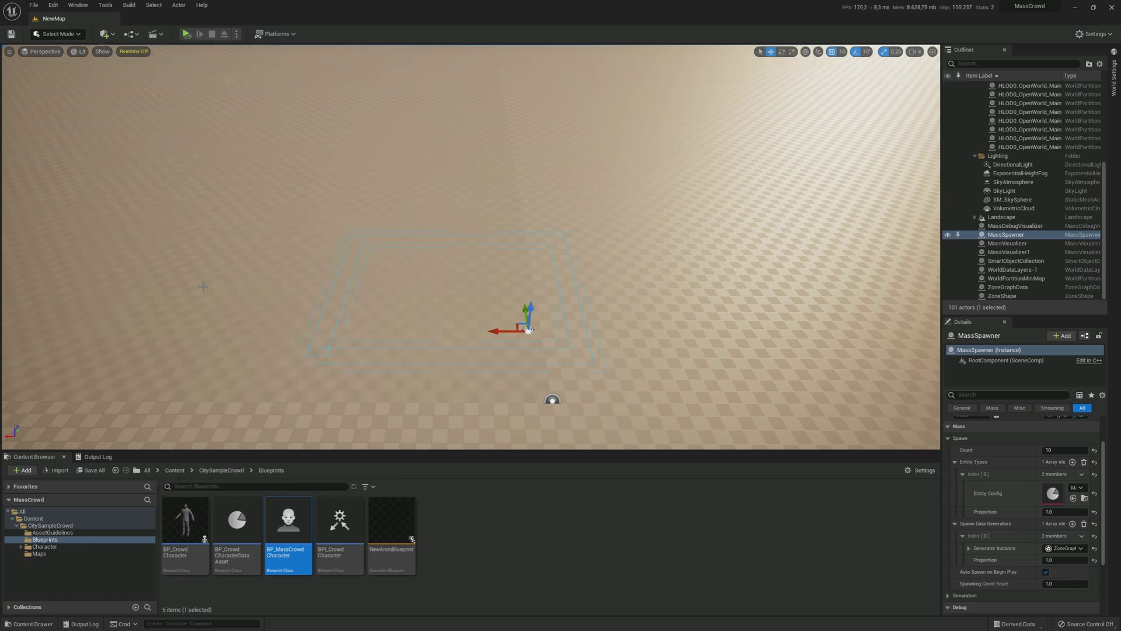
pyautogui.click(102, 51)
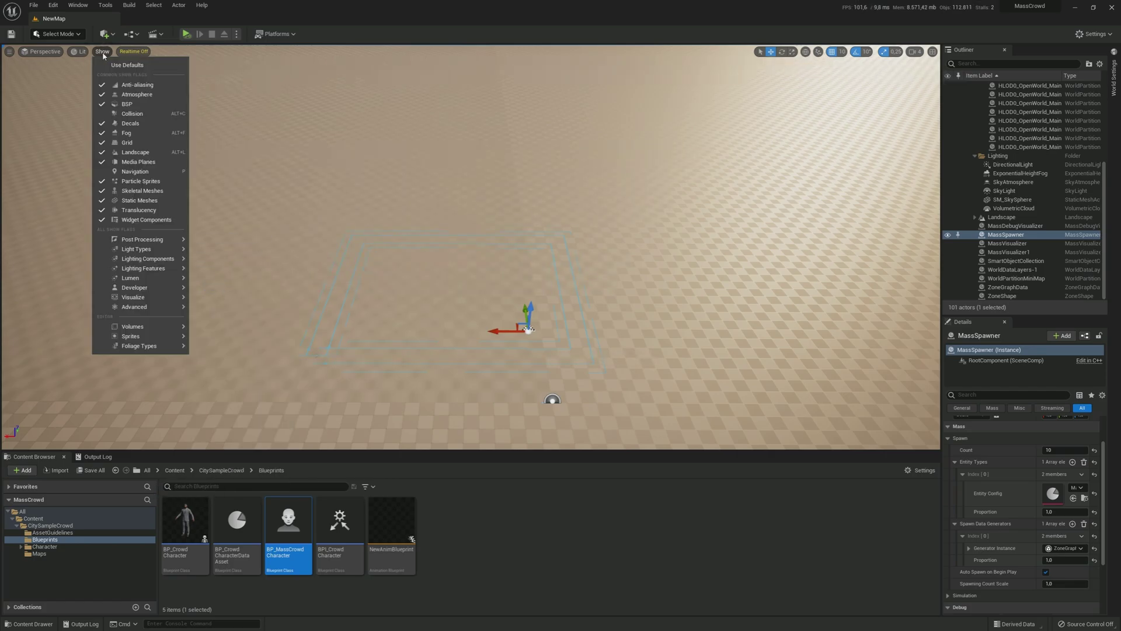
pyautogui.moveTo(150, 289)
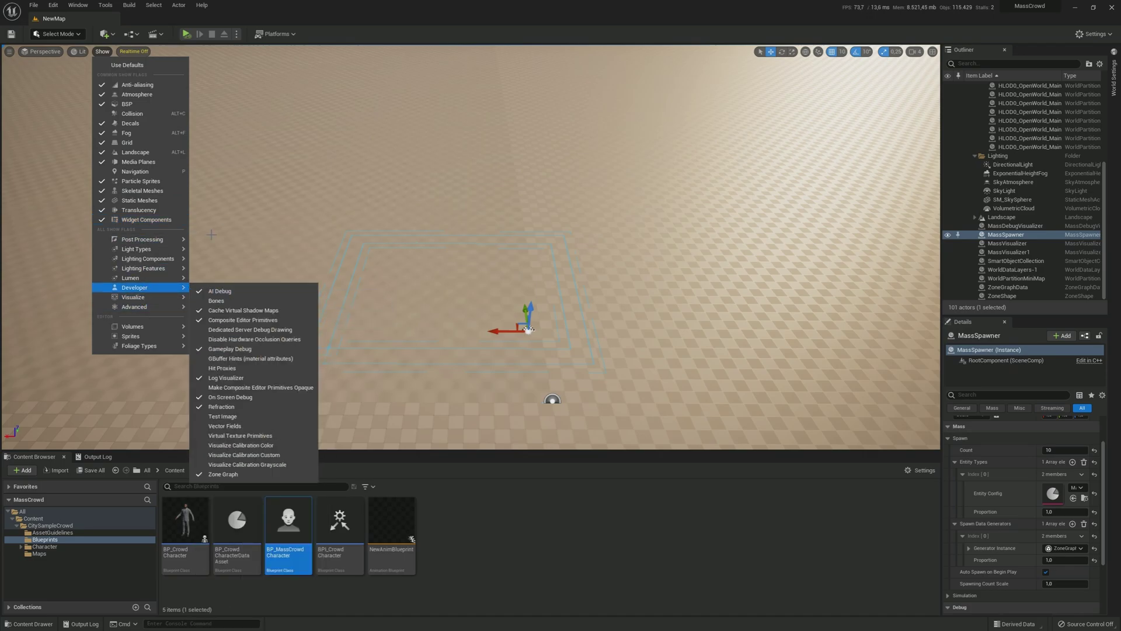
pyautogui.click(187, 34)
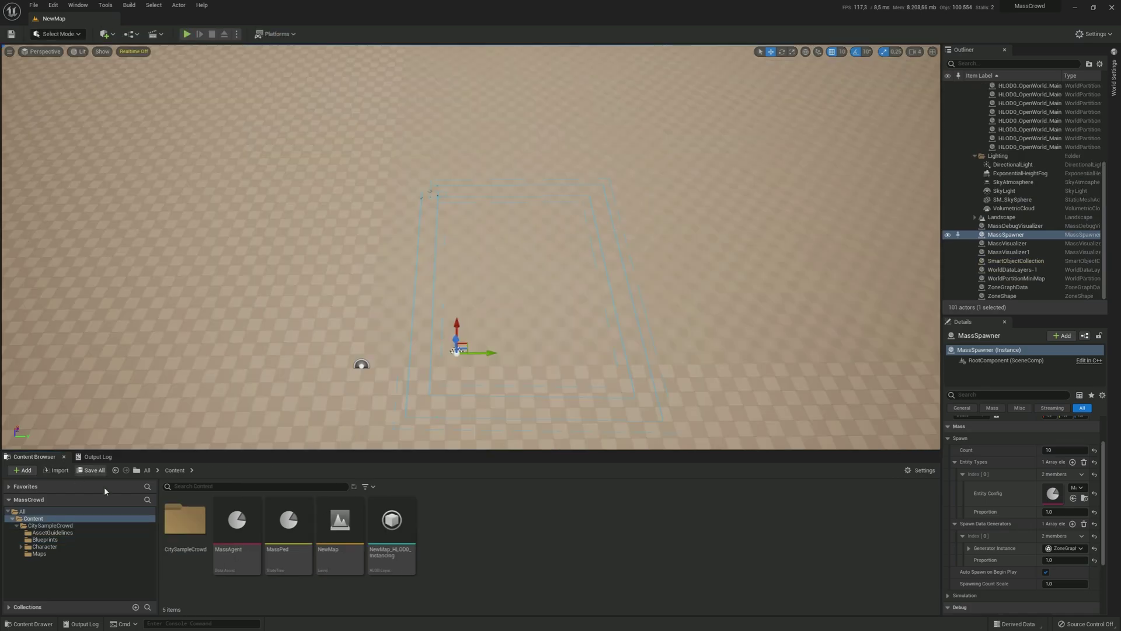
# In MassAgent's Crowd Visualization, set Off to High Res Spawned Actor, disable both Keep options, enable Spread First Visualization Update, and close the asset.
pyautogui.click(236, 526)
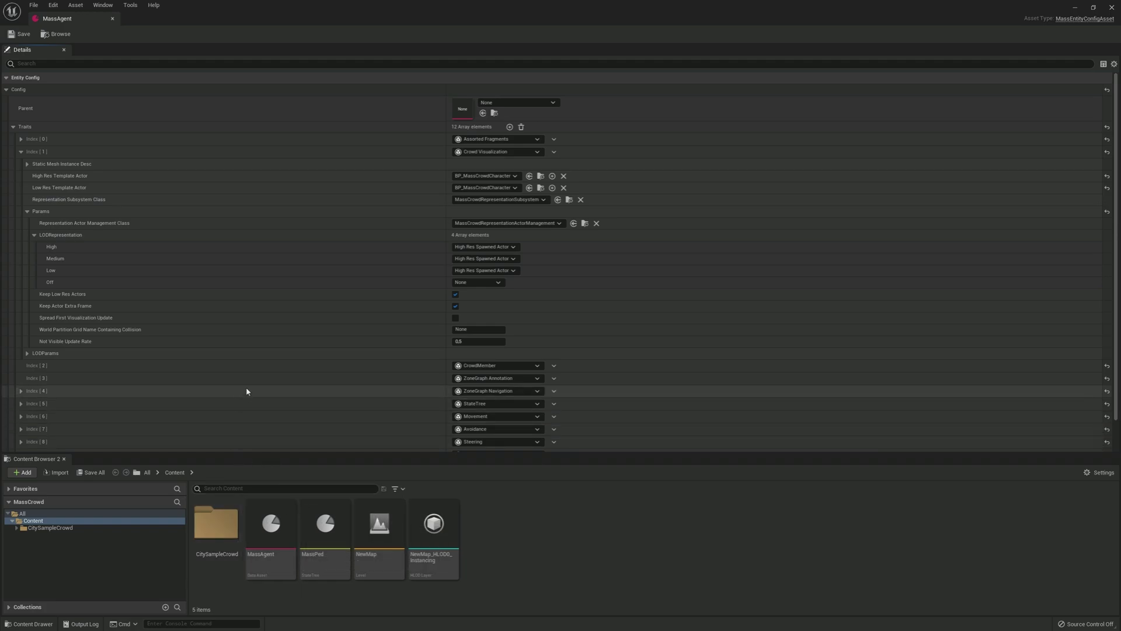
pyautogui.click(455, 294)
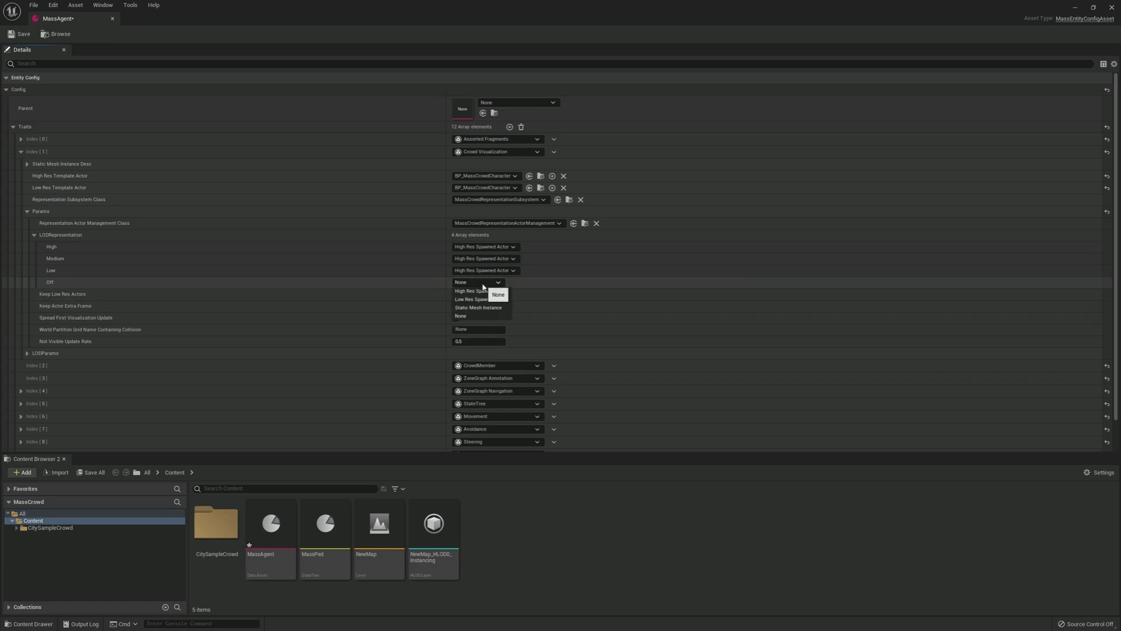
pyautogui.click(480, 291)
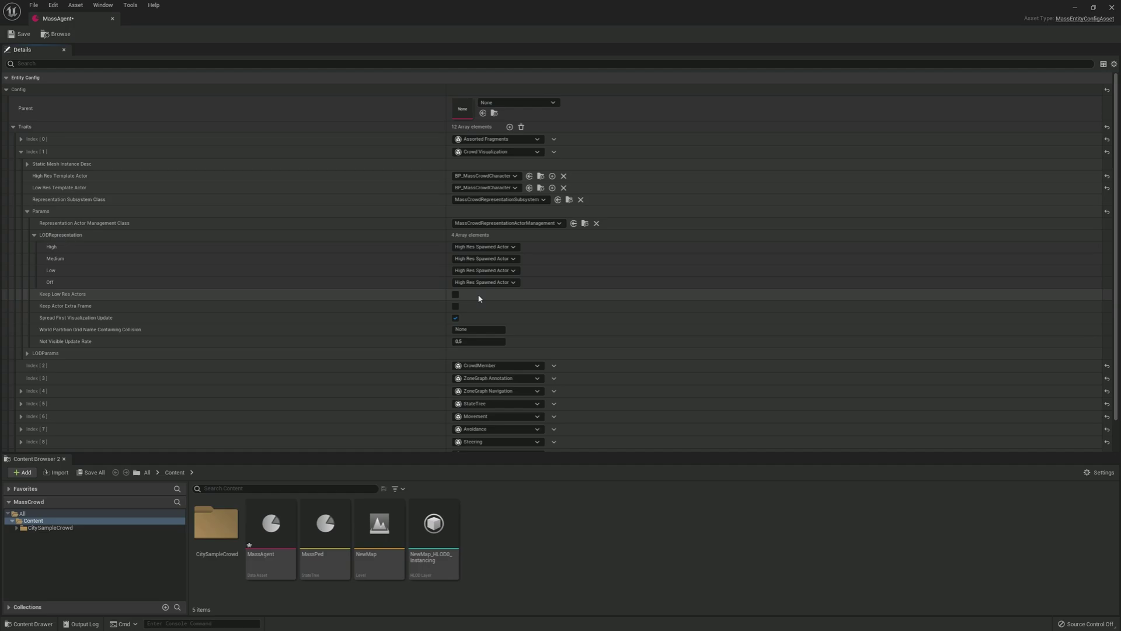
pyautogui.click(112, 19)
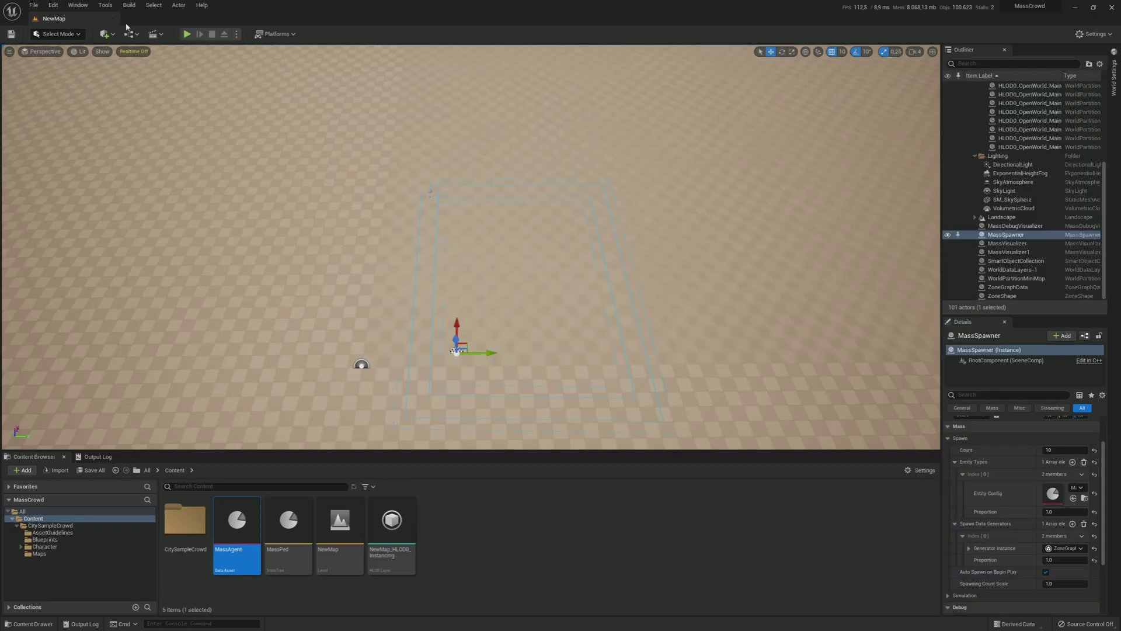
# Simulate the level and turn off the AI Debug developer show flag in the viewport.
pyautogui.click(236, 34)
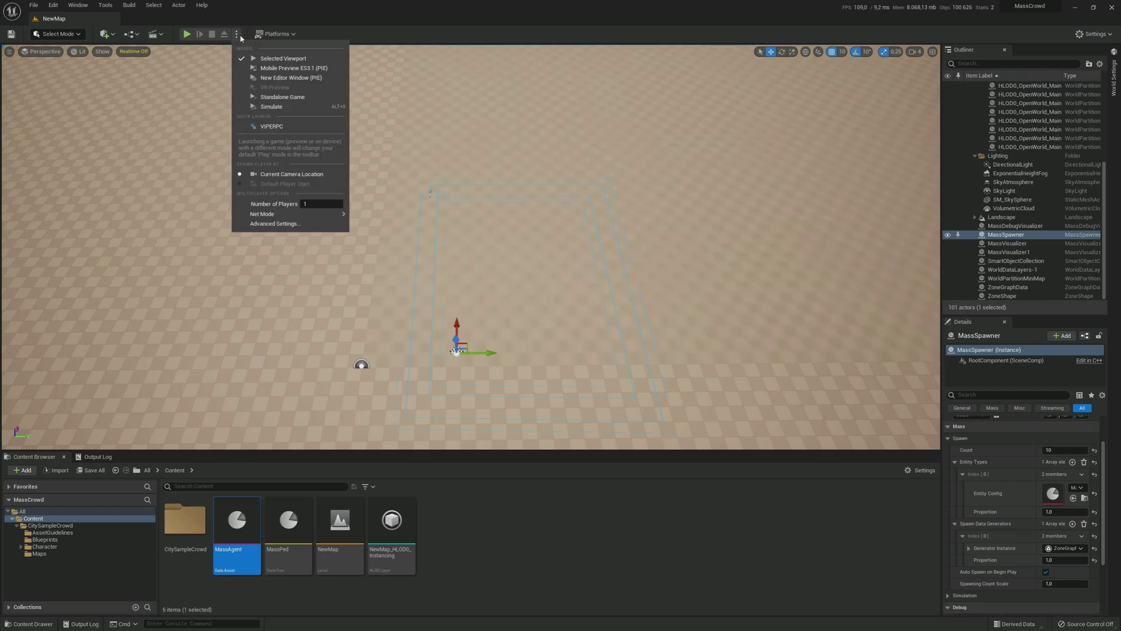
pyautogui.click(271, 107)
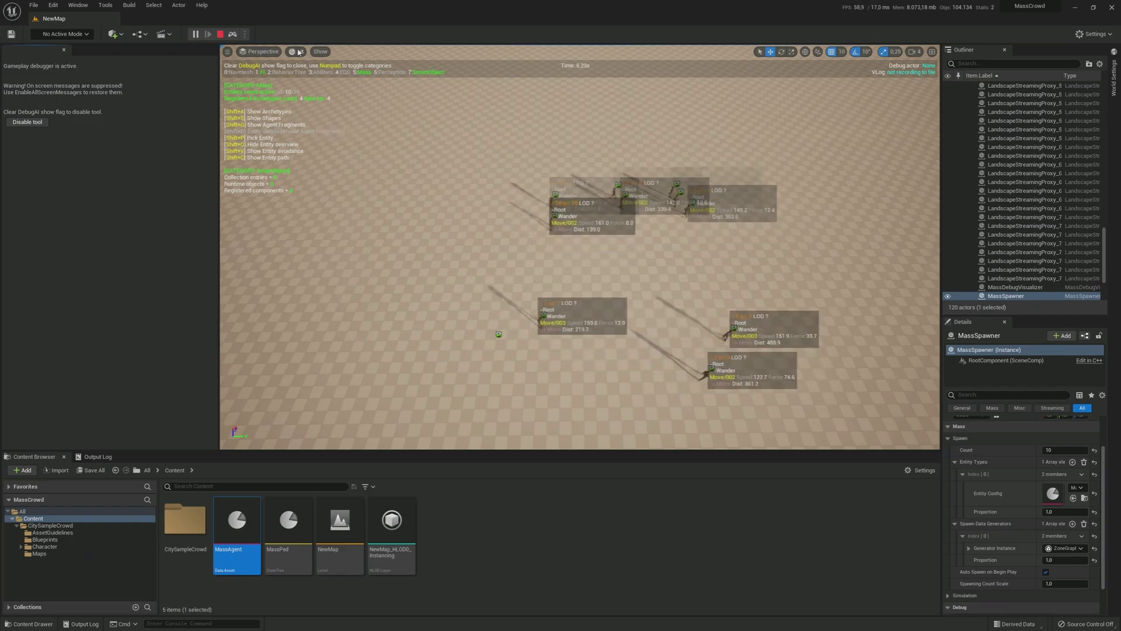
pyautogui.click(320, 51)
pyautogui.moveTo(357, 292)
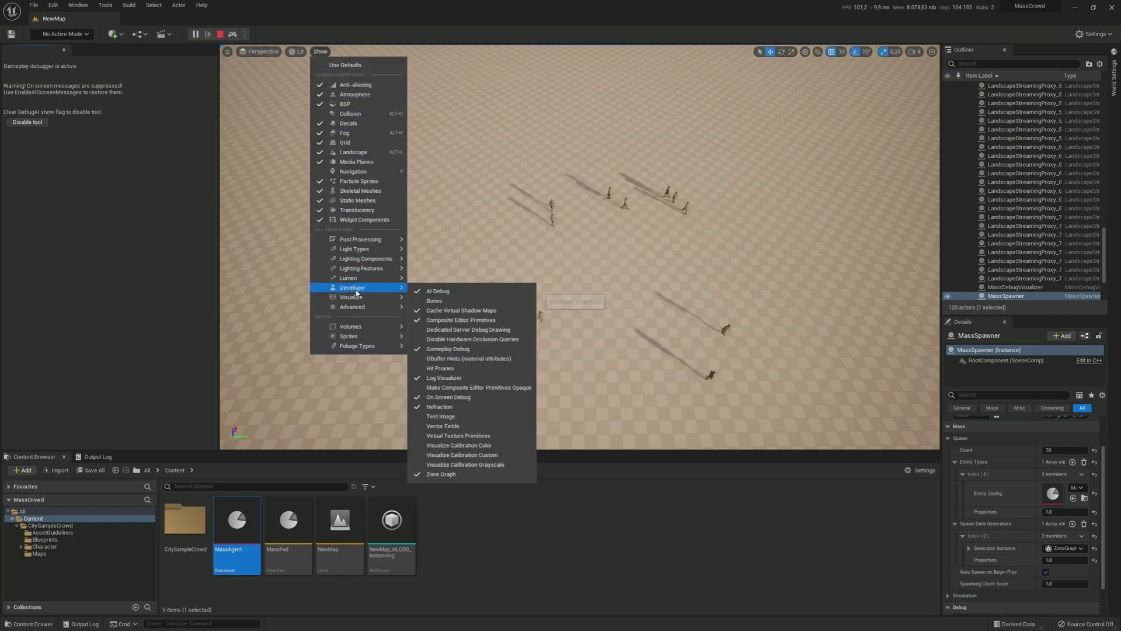
pyautogui.click(438, 291)
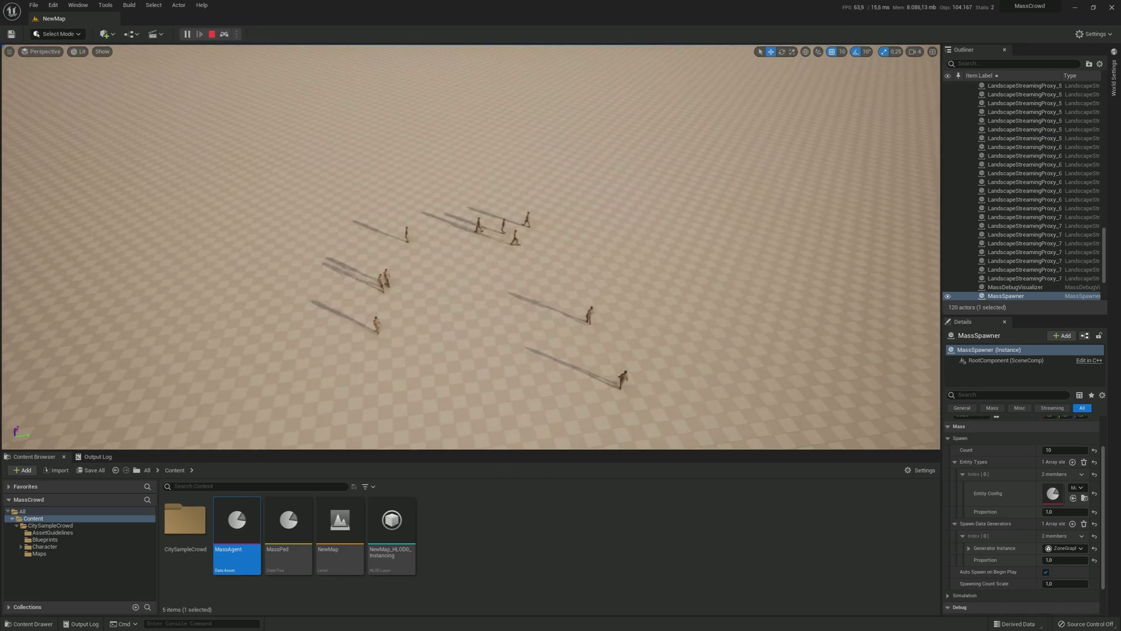
# Examine the walking crowd up close and run the MassSpawner's DEBUG Spawn event twice to add more characters.
pyautogui.moveTo(438, 291); pyautogui.dragTo(438, 265, button='right')
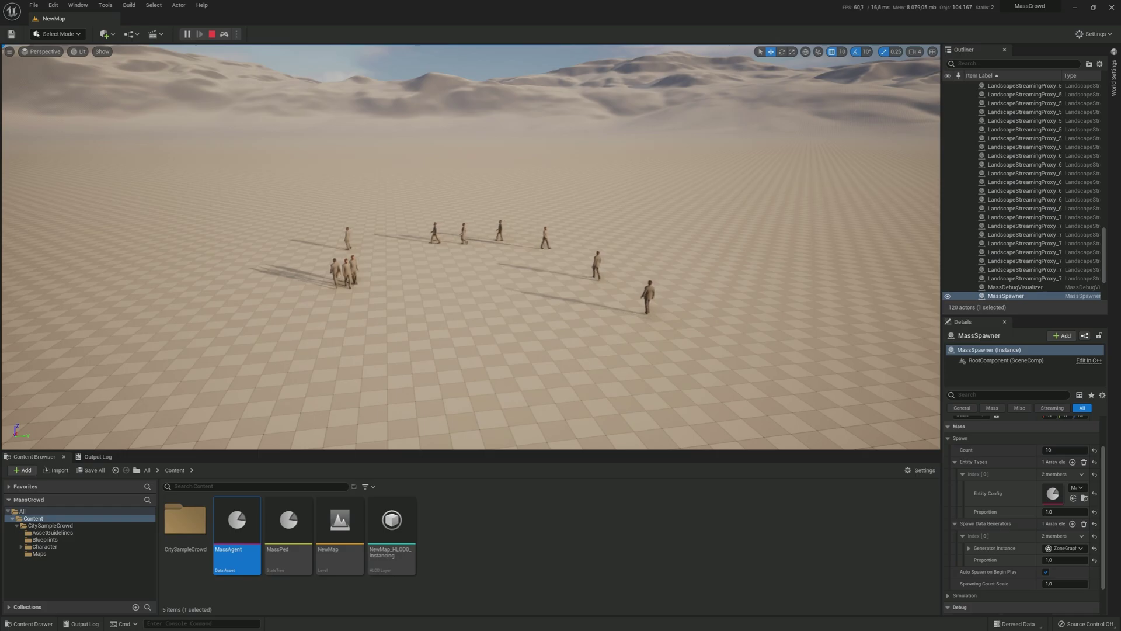
pyautogui.scroll(5, 438, 266)
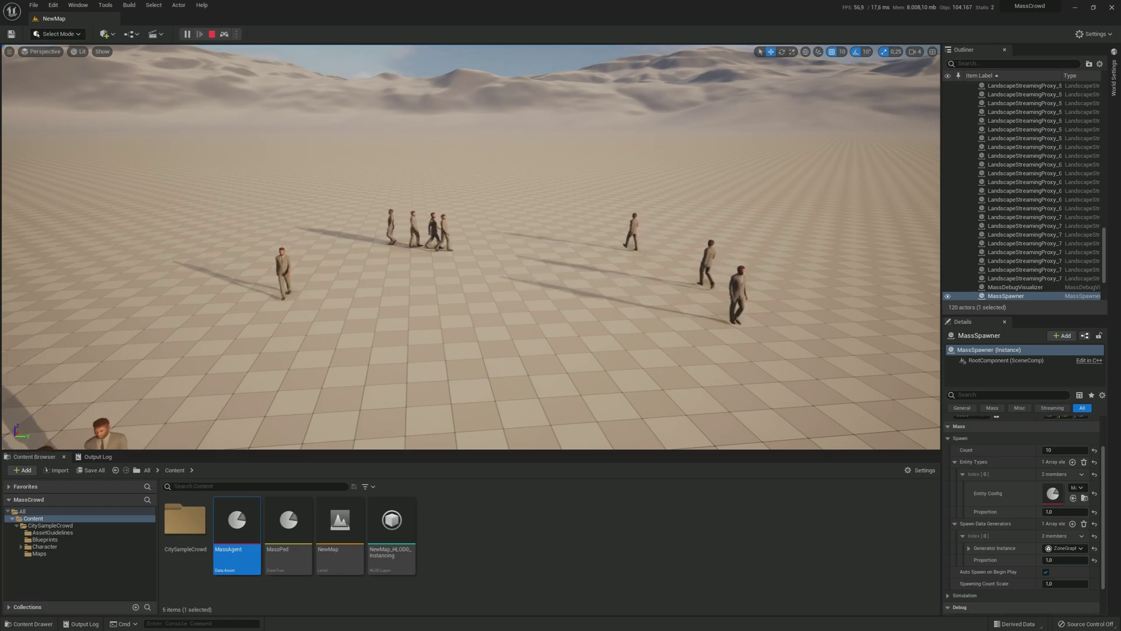
pyautogui.moveTo(438, 266); pyautogui.dragTo(408, 281, button='right')
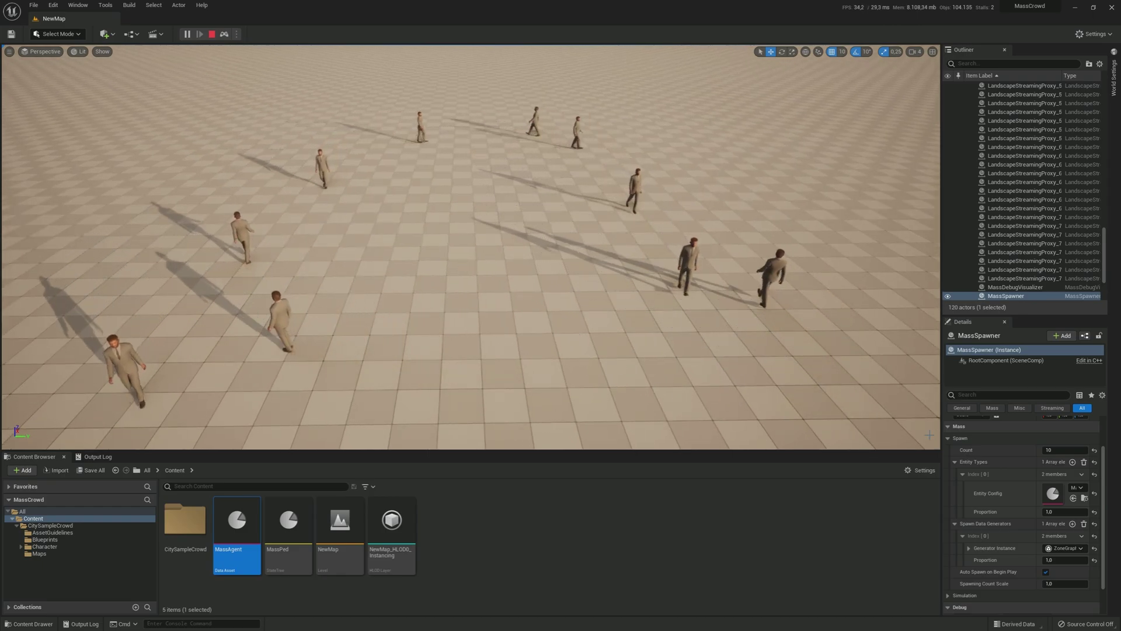
pyautogui.click(955, 461)
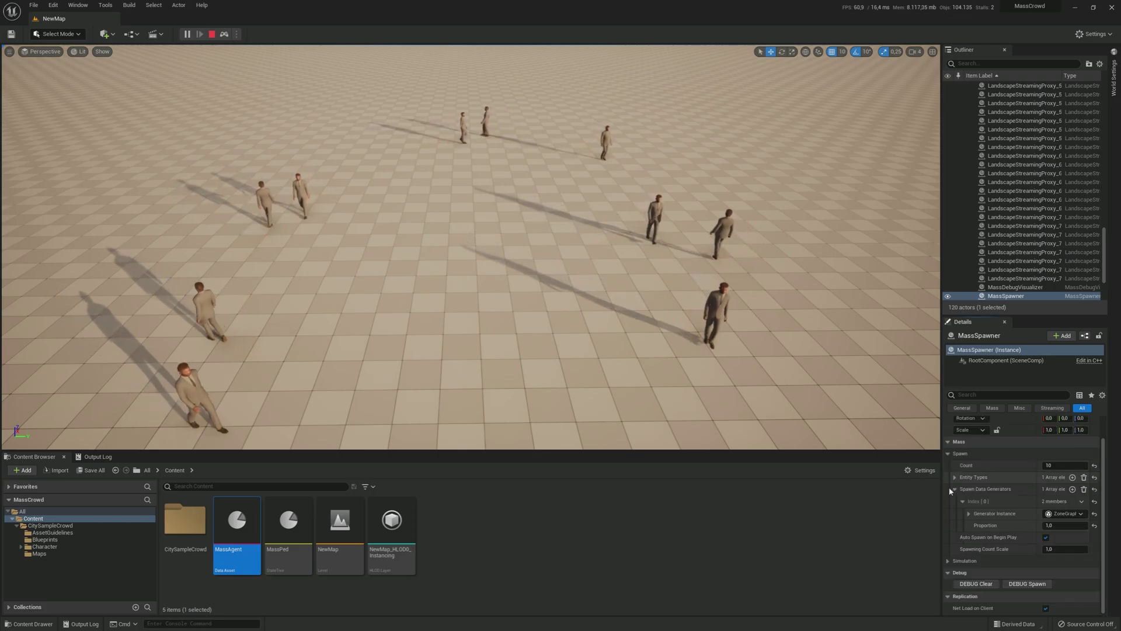
pyautogui.click(954, 490)
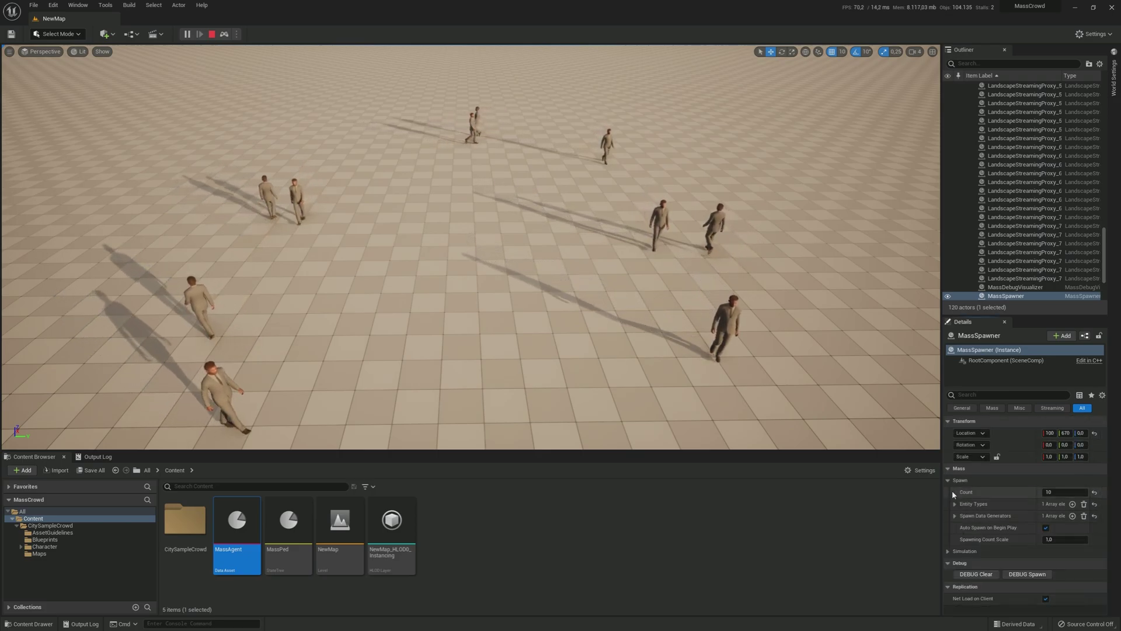
pyautogui.click(1020, 575)
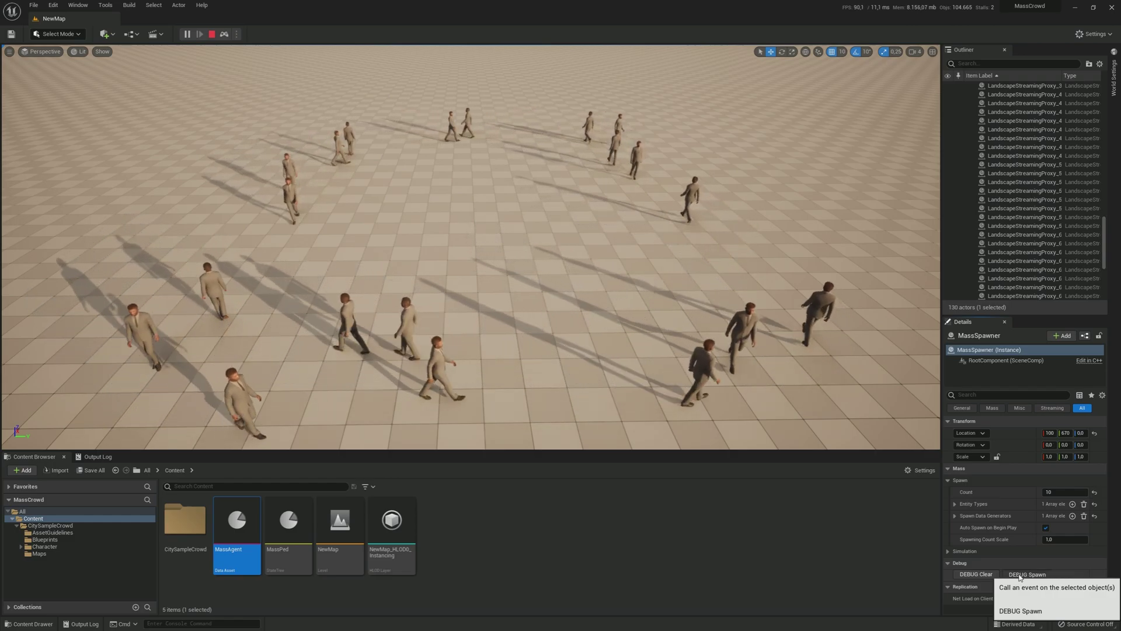
pyautogui.click(1020, 574)
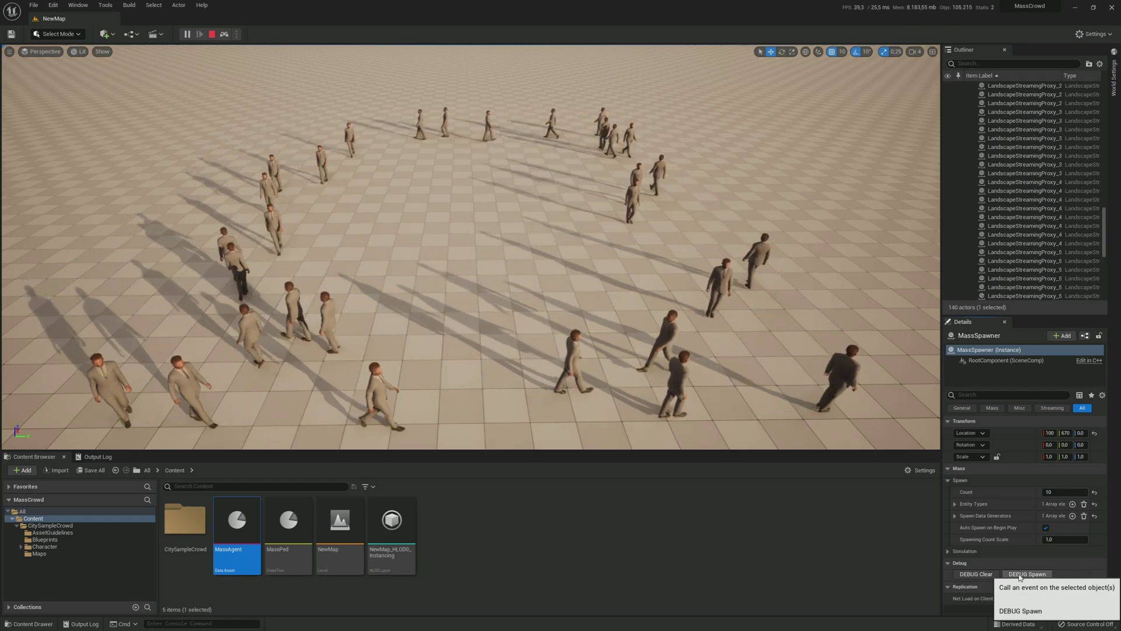
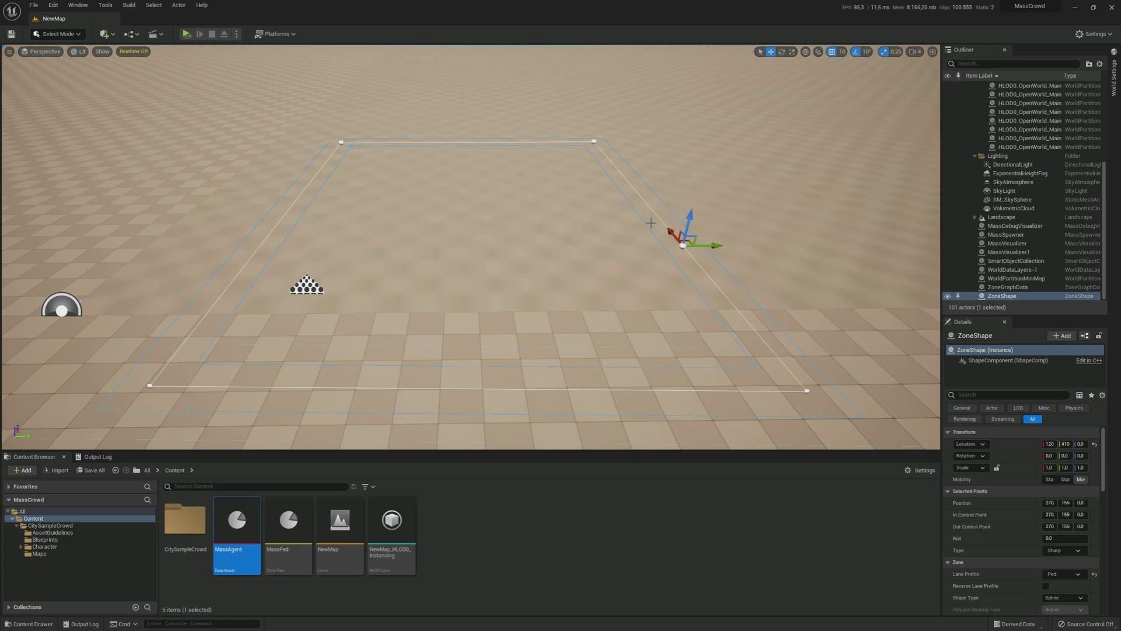
# Add neighbouring points around the midpoint of the ZoneShape's right edge and pull the middle point inward along the Y axis.
pyautogui.moveTo(690, 235)
pyautogui.mouseDown()
pyautogui.moveTo(680, 253)
pyautogui.moveTo(641, 256)
pyautogui.moveTo(709, 255)
pyautogui.moveTo(679, 238)
pyautogui.mouseUp()
pyautogui.click(678, 244)
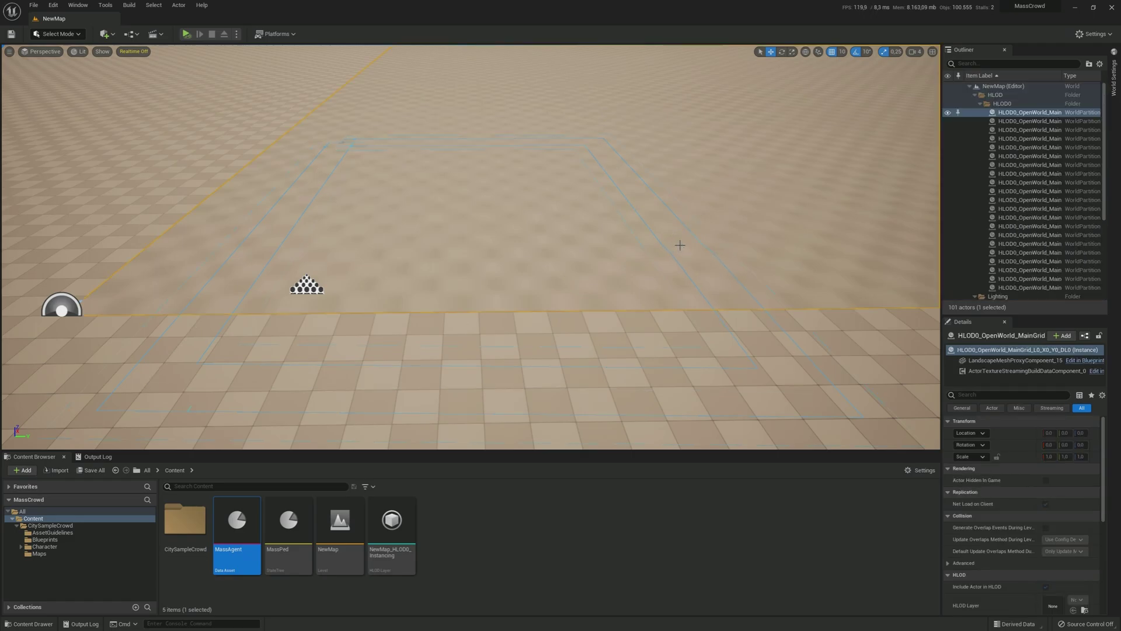
pyautogui.click(674, 246)
pyautogui.click(683, 245)
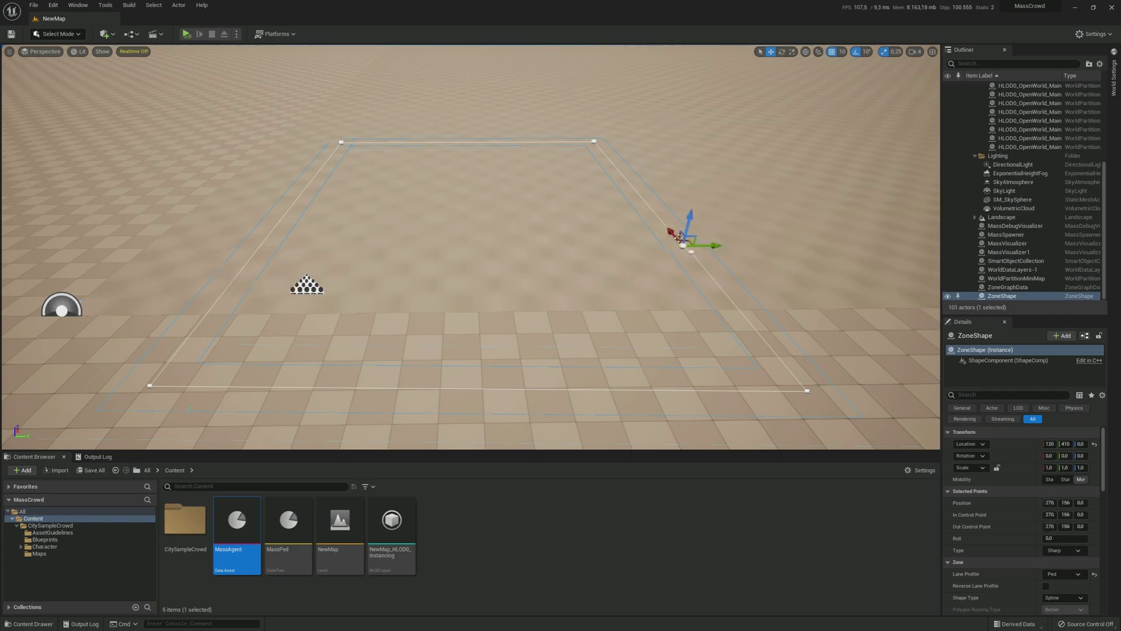
pyautogui.moveTo(704, 245); pyautogui.dragTo(604, 252)
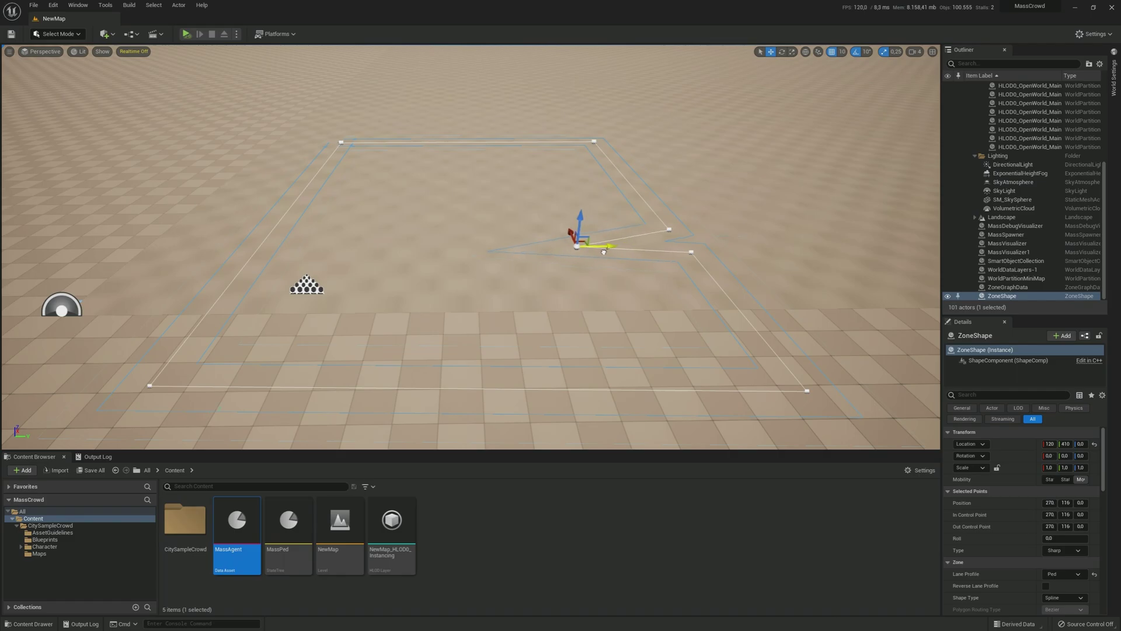
# Duplicate the inward ZoneShape point to about X 480, Y 700, and again to about X 270, Y 700, forming a squared detour.
pyautogui.moveTo(604, 251); pyautogui.dragTo(448, 216)
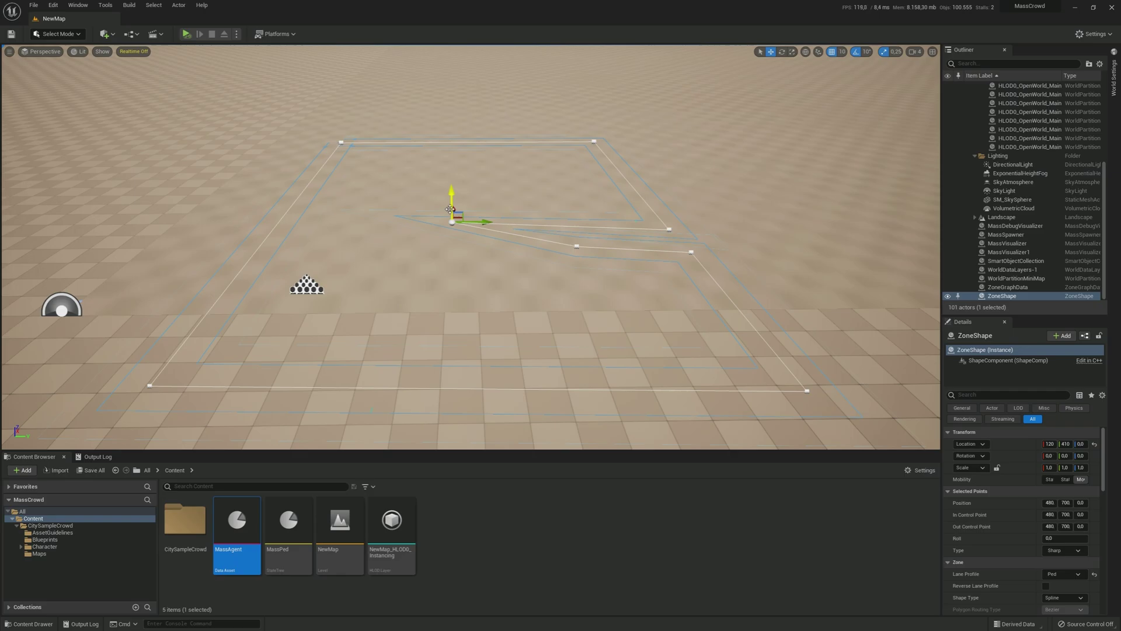
pyautogui.moveTo(450, 209); pyautogui.dragTo(575, 234, button='right')
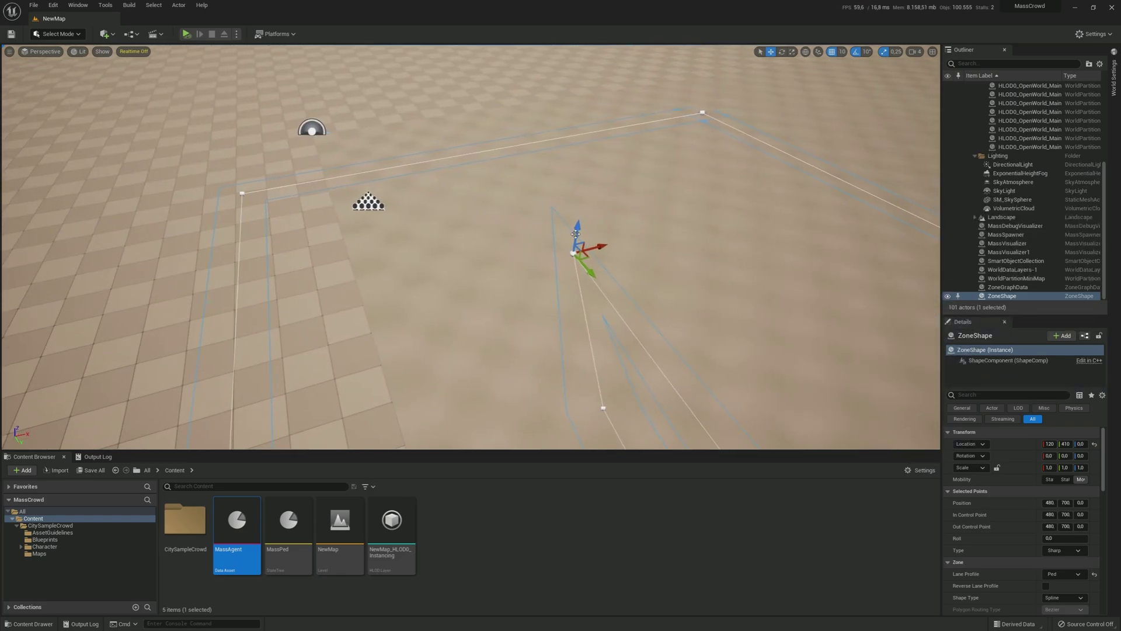
pyautogui.moveTo(598, 246); pyautogui.dragTo(536, 260)
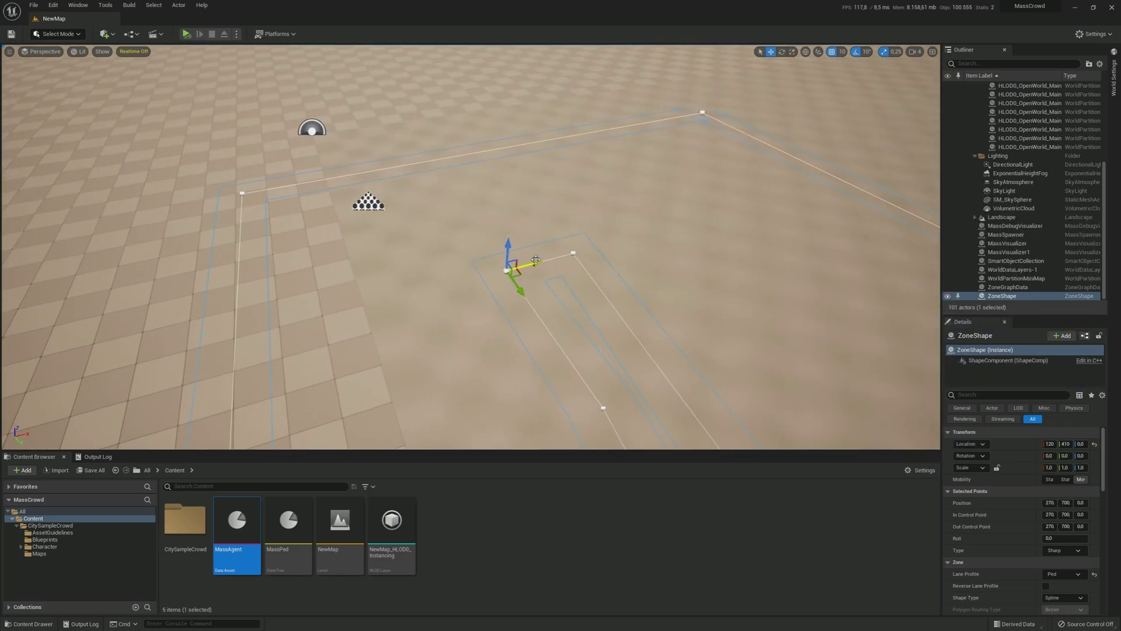
pyautogui.moveTo(535, 260); pyautogui.dragTo(403, 264, button='right')
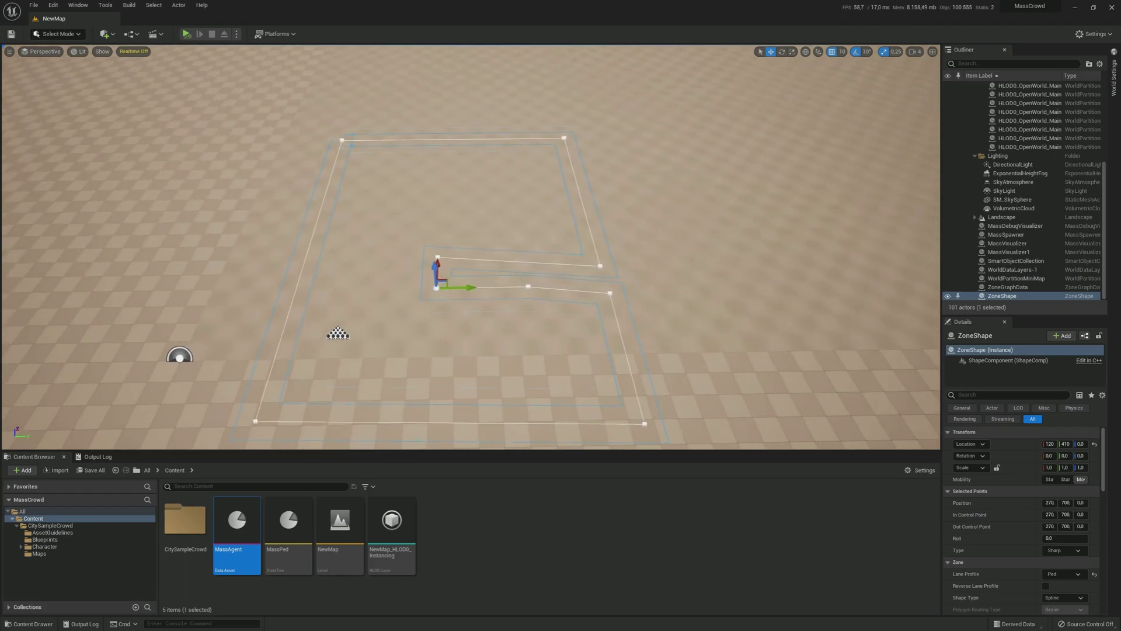
# Delete the leftover middle point on the near side of the ZoneShape's inward detour.
pyautogui.scroll(5, 569, 278)
pyautogui.click(561, 300)
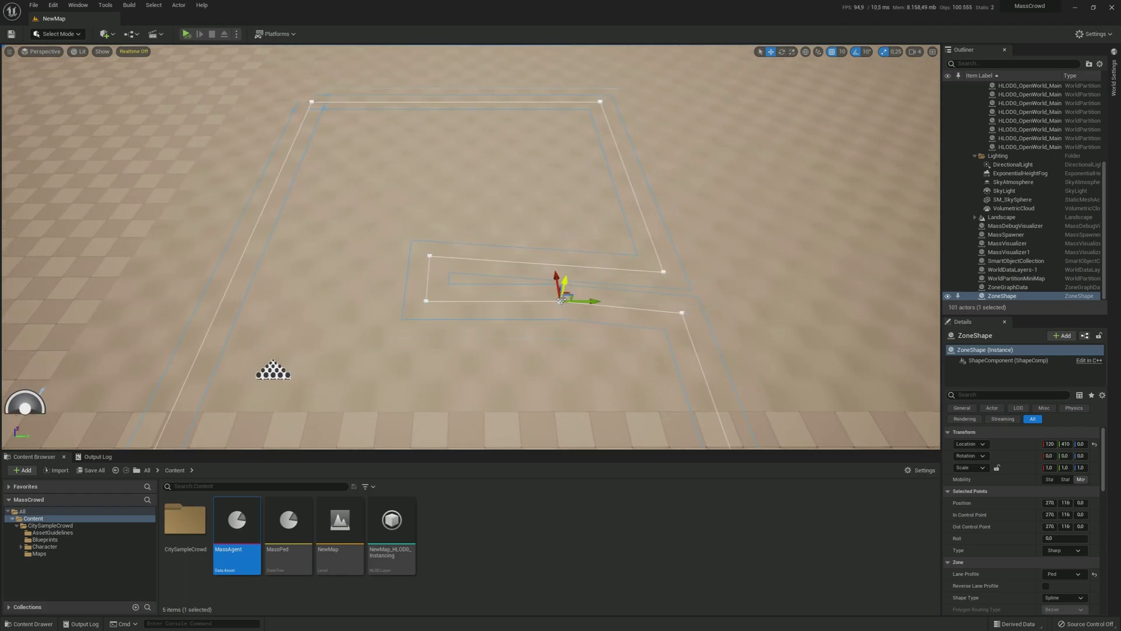
pyautogui.rightClick(561, 301)
pyautogui.click(587, 317)
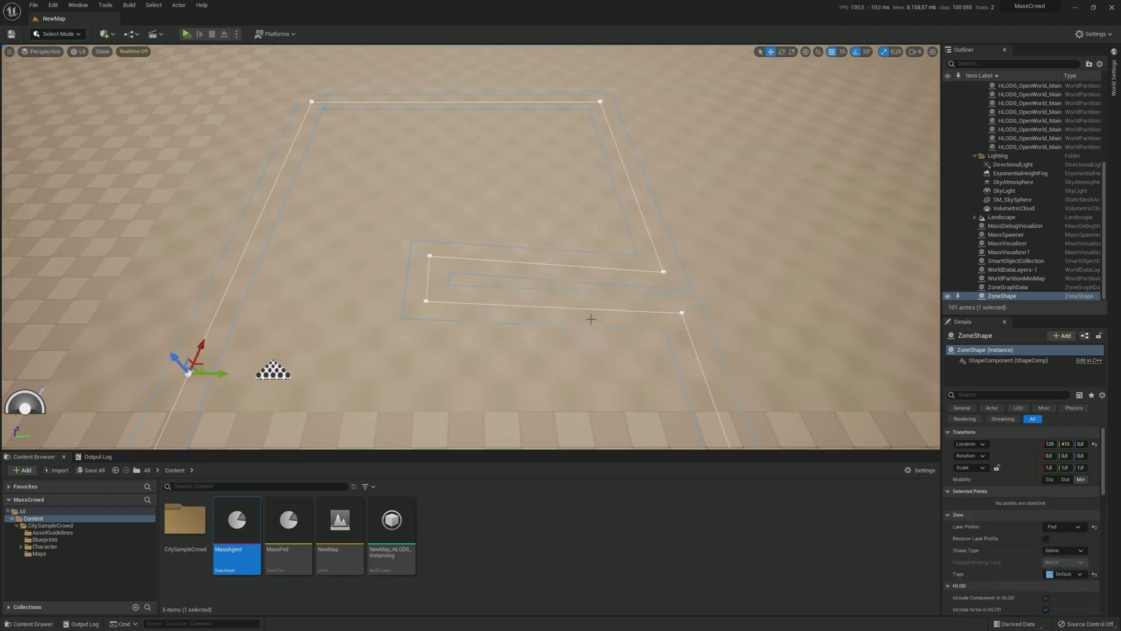
# Move the two inner corner points of the ZoneShape's detour along the Y axis to about Y 280, lengthening the detour.
pyautogui.click(429, 257)
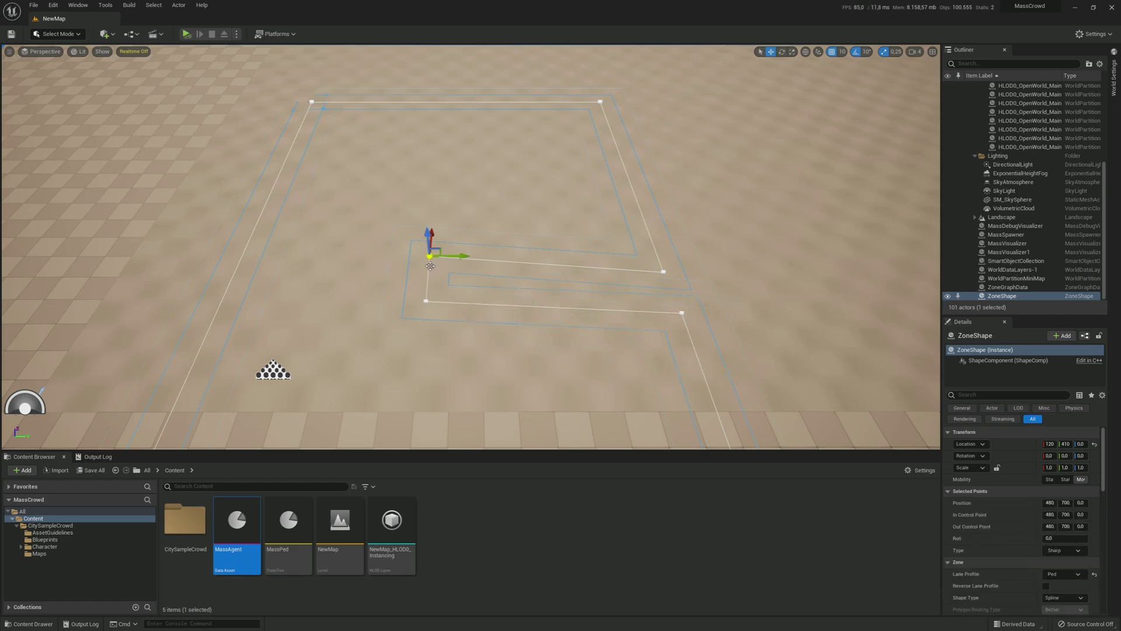
pyautogui.click(427, 299)
pyautogui.moveTo(455, 301); pyautogui.dragTo(376, 301)
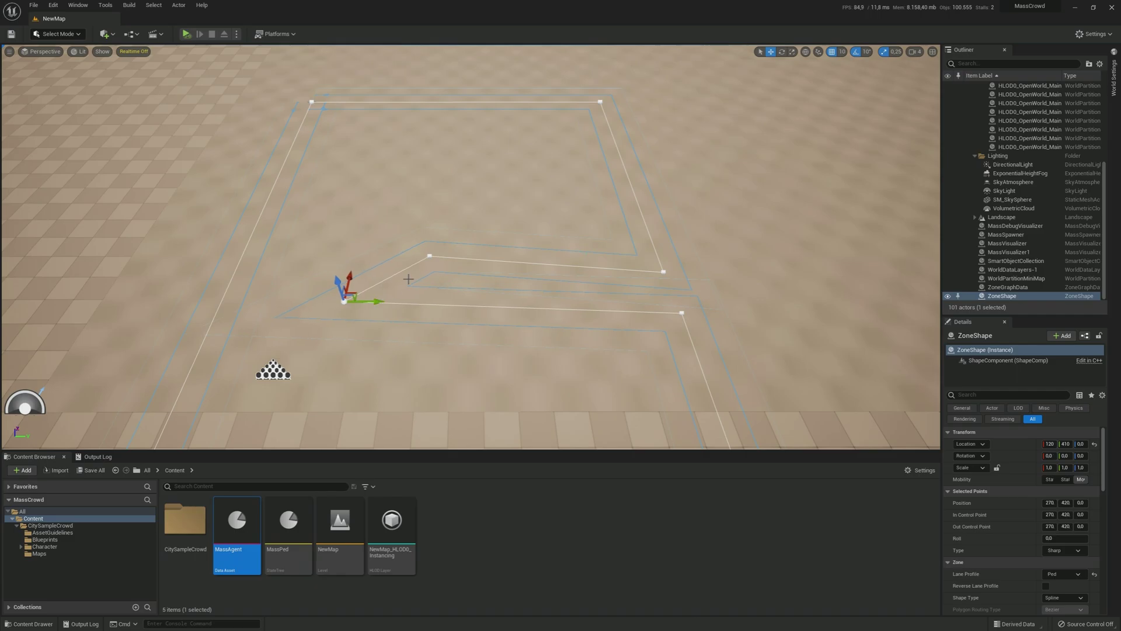
pyautogui.click(429, 255)
pyautogui.moveTo(456, 252); pyautogui.dragTo(342, 252)
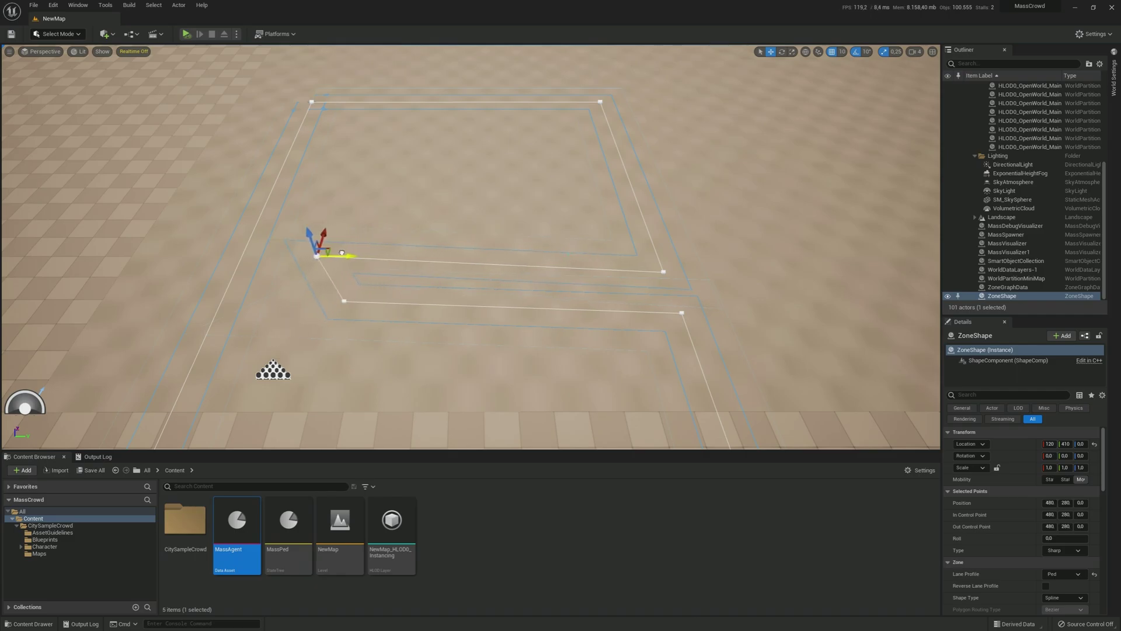
pyautogui.click(344, 301)
pyautogui.moveTo(372, 302); pyautogui.dragTo(332, 302)
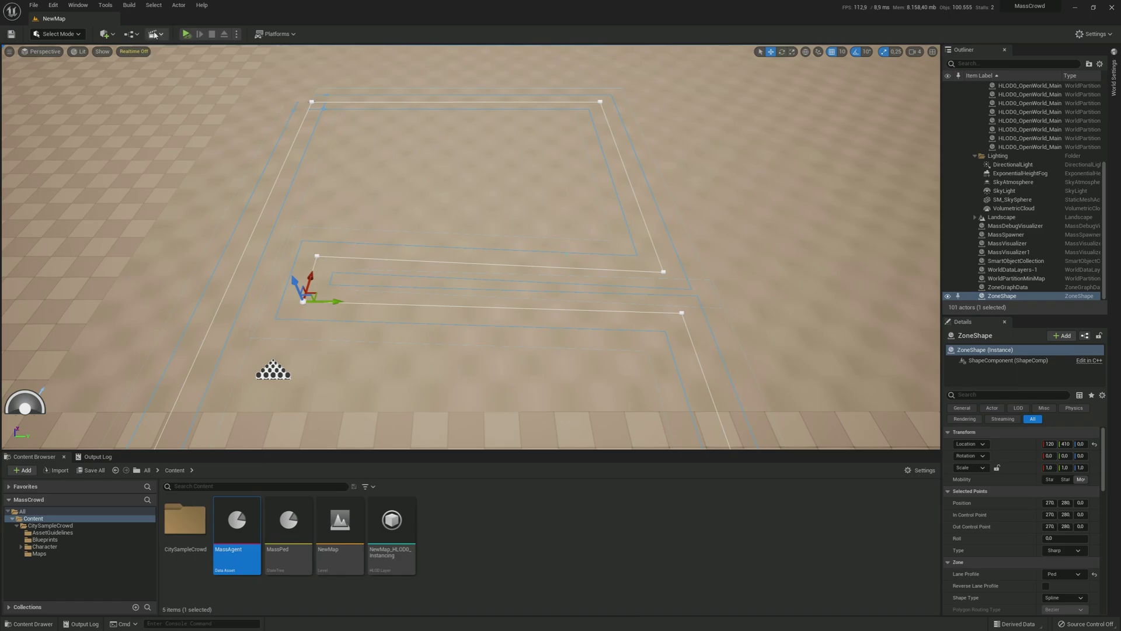
# Rebuild the ZoneGraph for the reshaped path and start simulating the level to test the crowd.
pyautogui.click(129, 5)
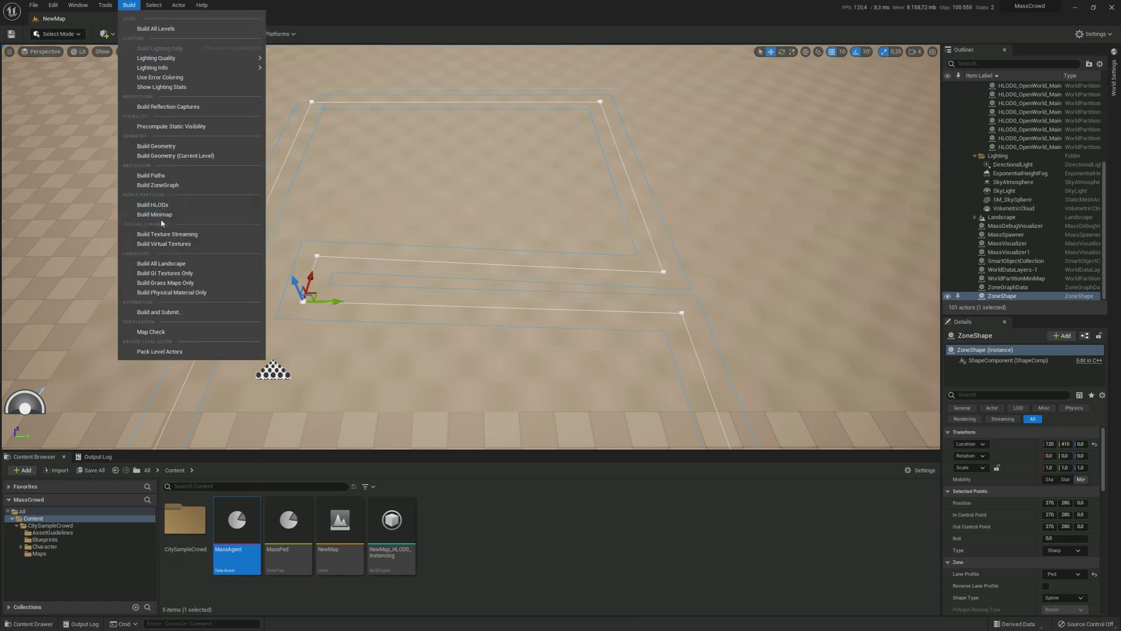
pyautogui.click(163, 185)
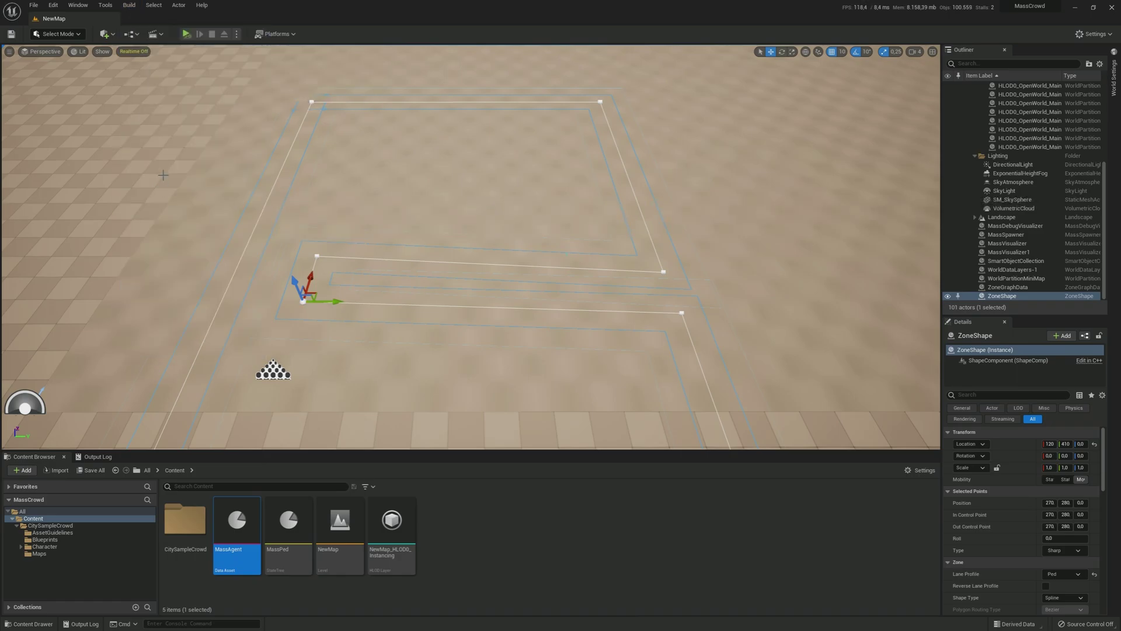
pyautogui.click(185, 34)
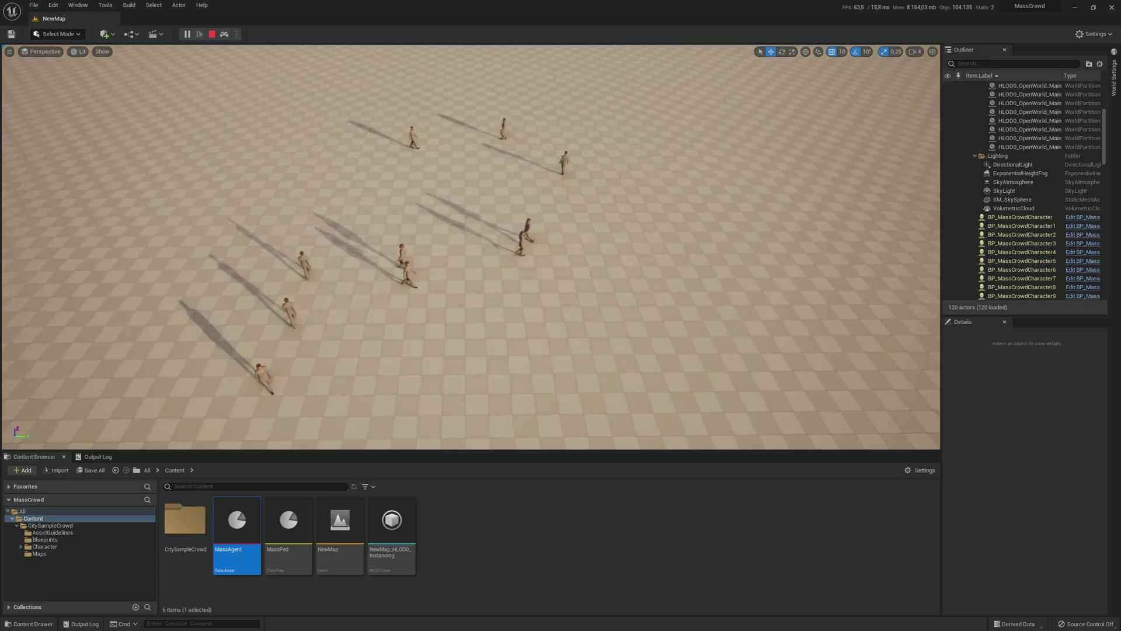
# Select the MassSpawner in the running level and run its DEBUG Spawn event to add more characters.
pyautogui.scroll(-1, 1001, 209)
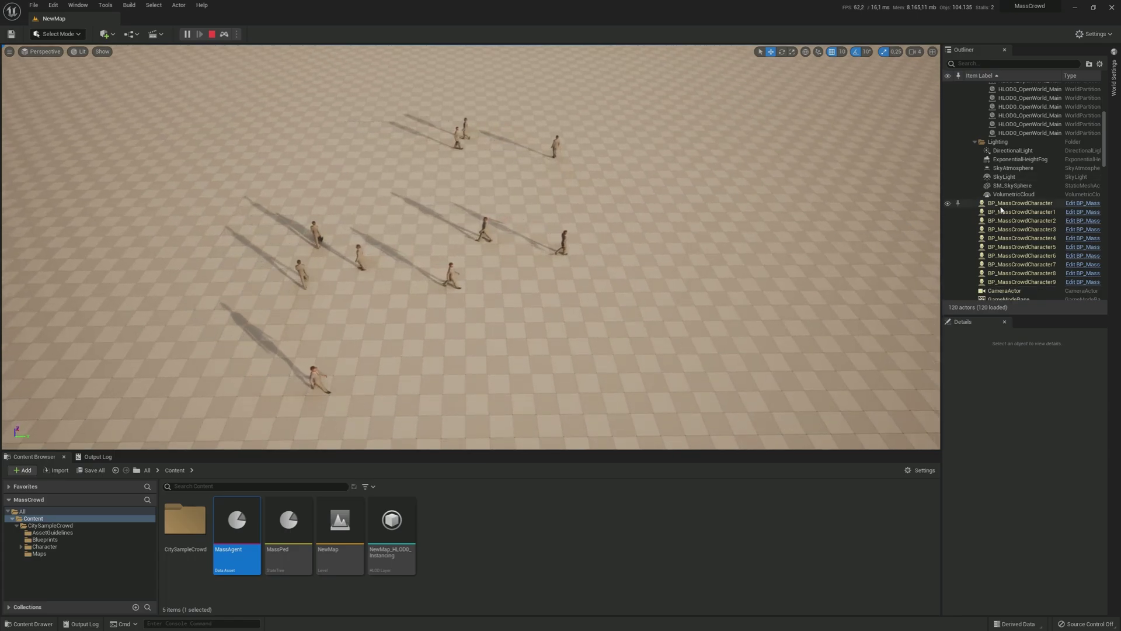
pyautogui.scroll(-10, 1004, 222)
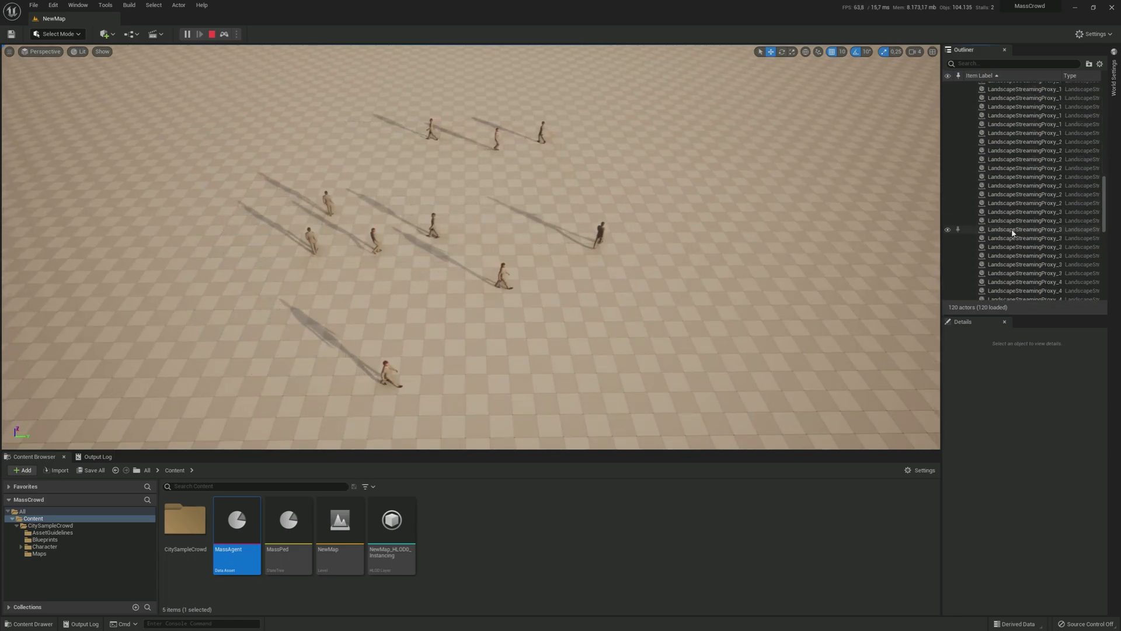
pyautogui.scroll(-5, 1015, 230)
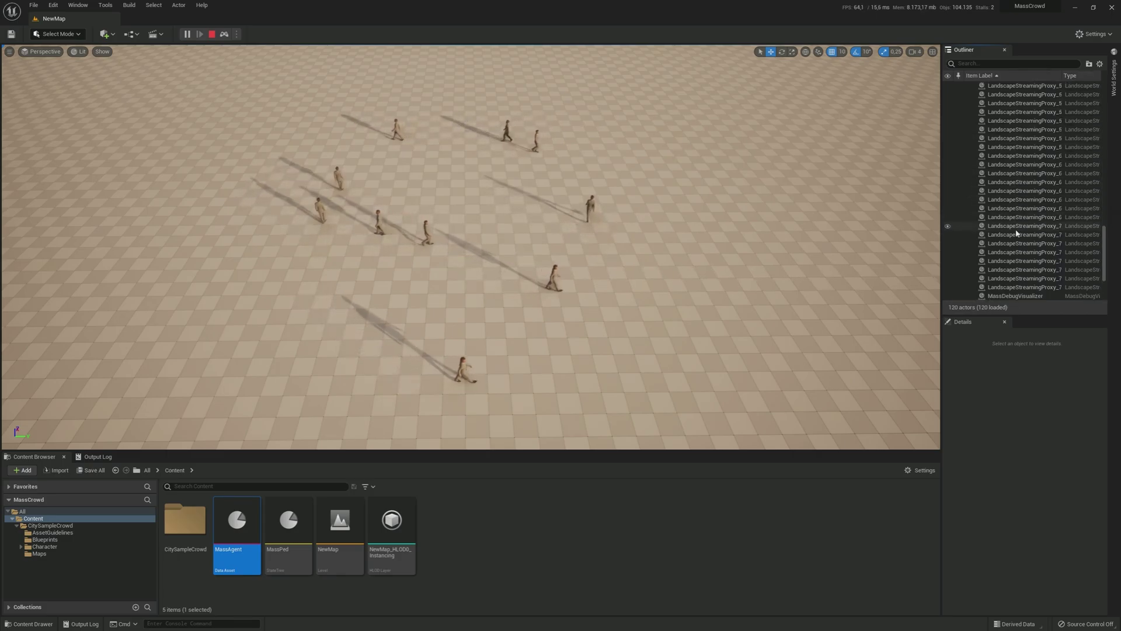
pyautogui.scroll(-4, 1016, 233)
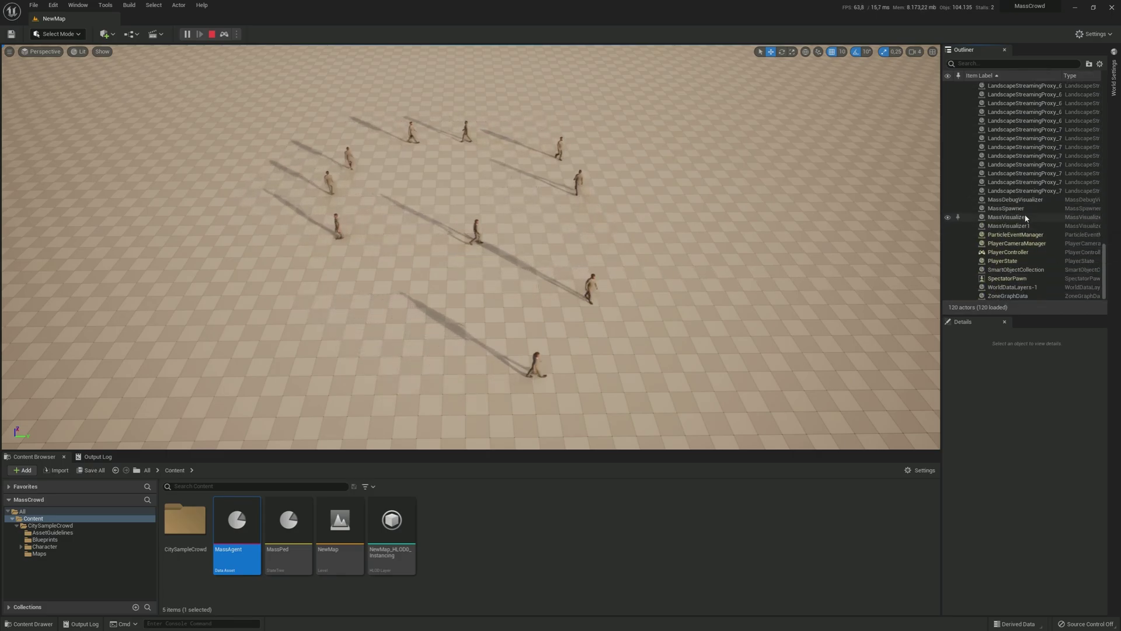
pyautogui.click(1007, 208)
pyautogui.click(1028, 574)
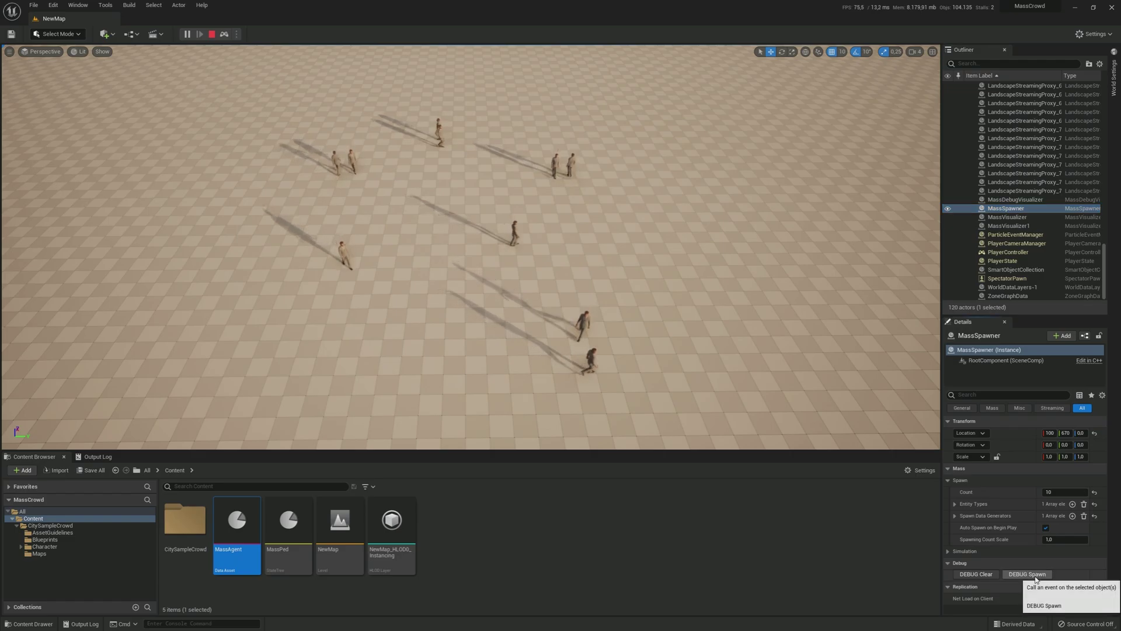